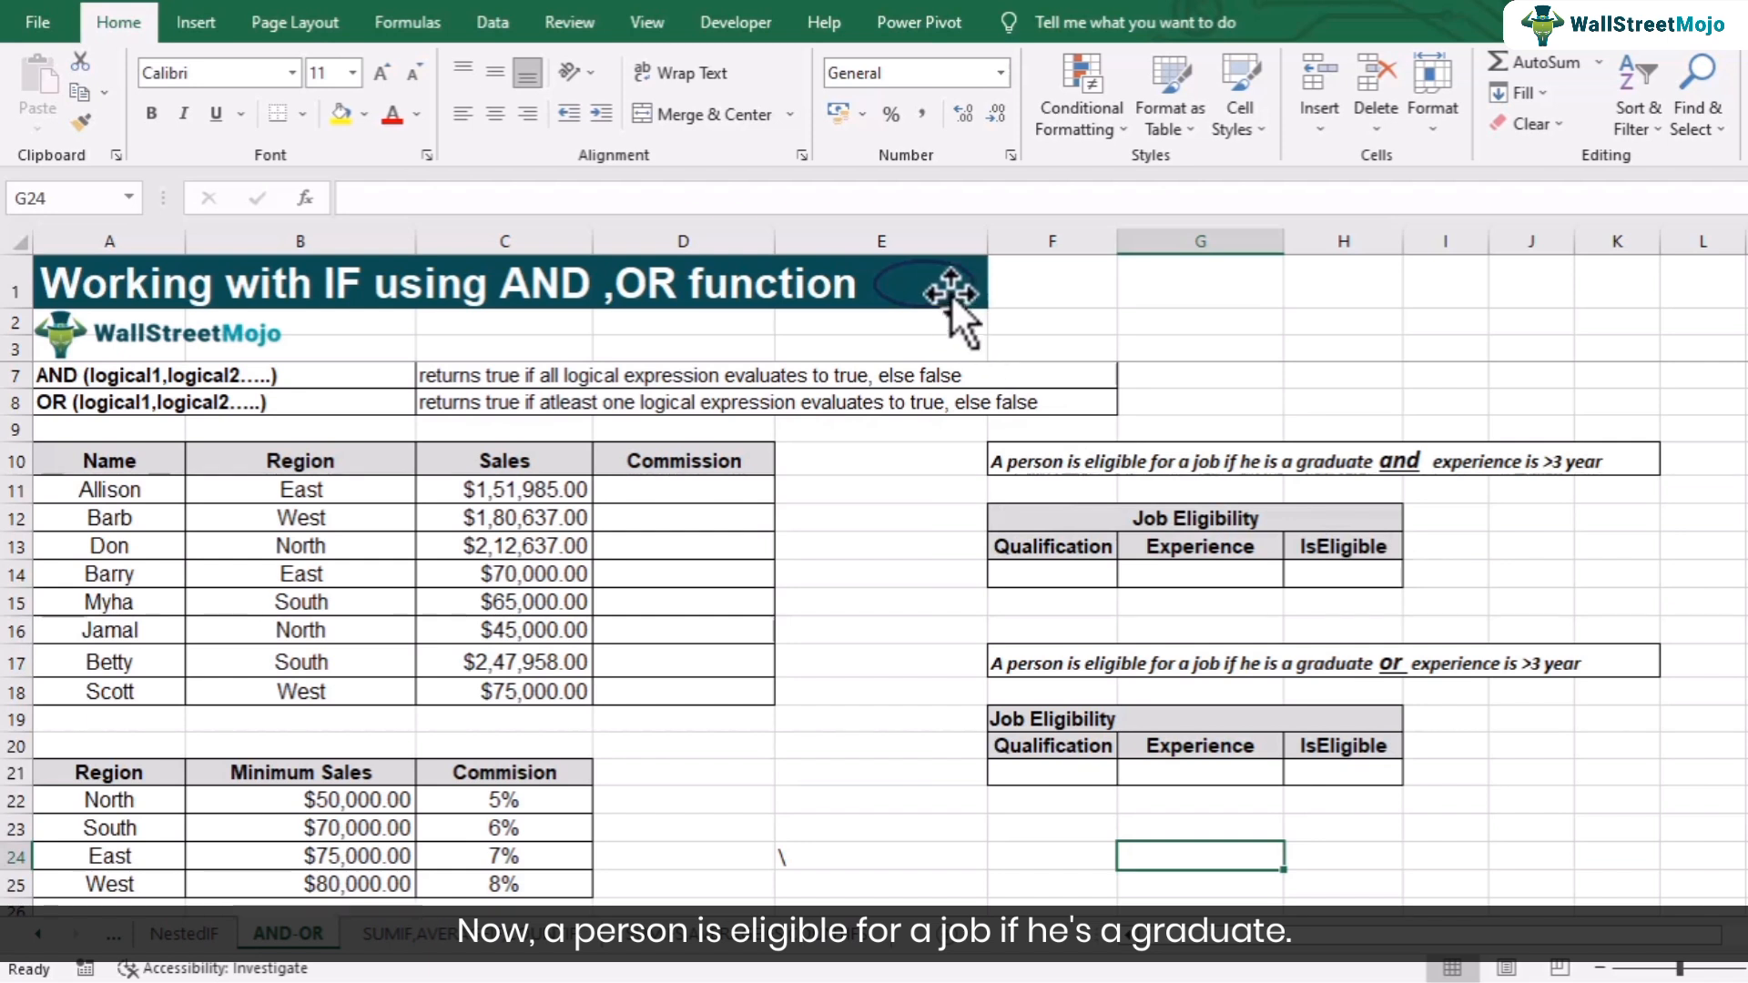
- Enter graduate as the Qualification in the AND Job Eligibility table
mouse_move(960, 300)
left_mouse_down()
mouse_move(1358, 488)
mouse_move(1586, 480)
mouse_move(1394, 465)
mouse_move(1361, 482)
mouse_move(1365, 422)
mouse_move(1363, 512)
mouse_move(1364, 480)
mouse_move(1571, 485)
mouse_move(1366, 473)
mouse_move(1498, 474)
mouse_move(1379, 509)
mouse_move(1368, 584)
mouse_move(1128, 391)
mouse_move(950, 297)
left_mouse_up()
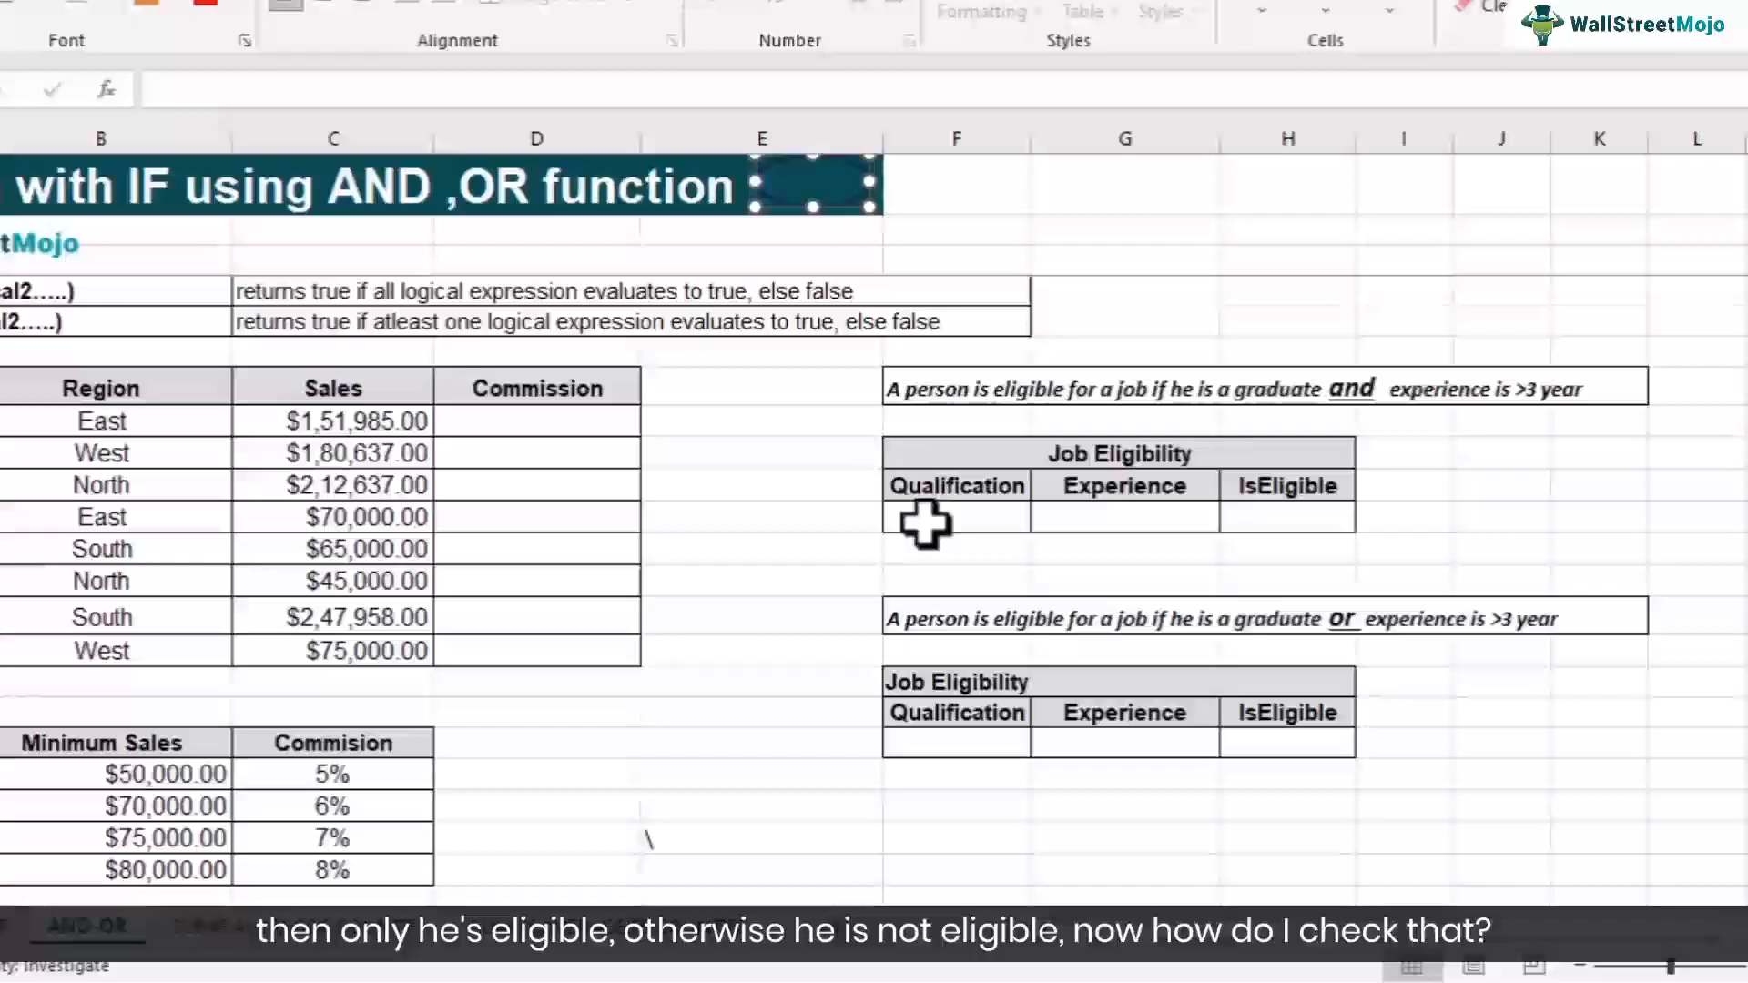
left_click(925, 523)
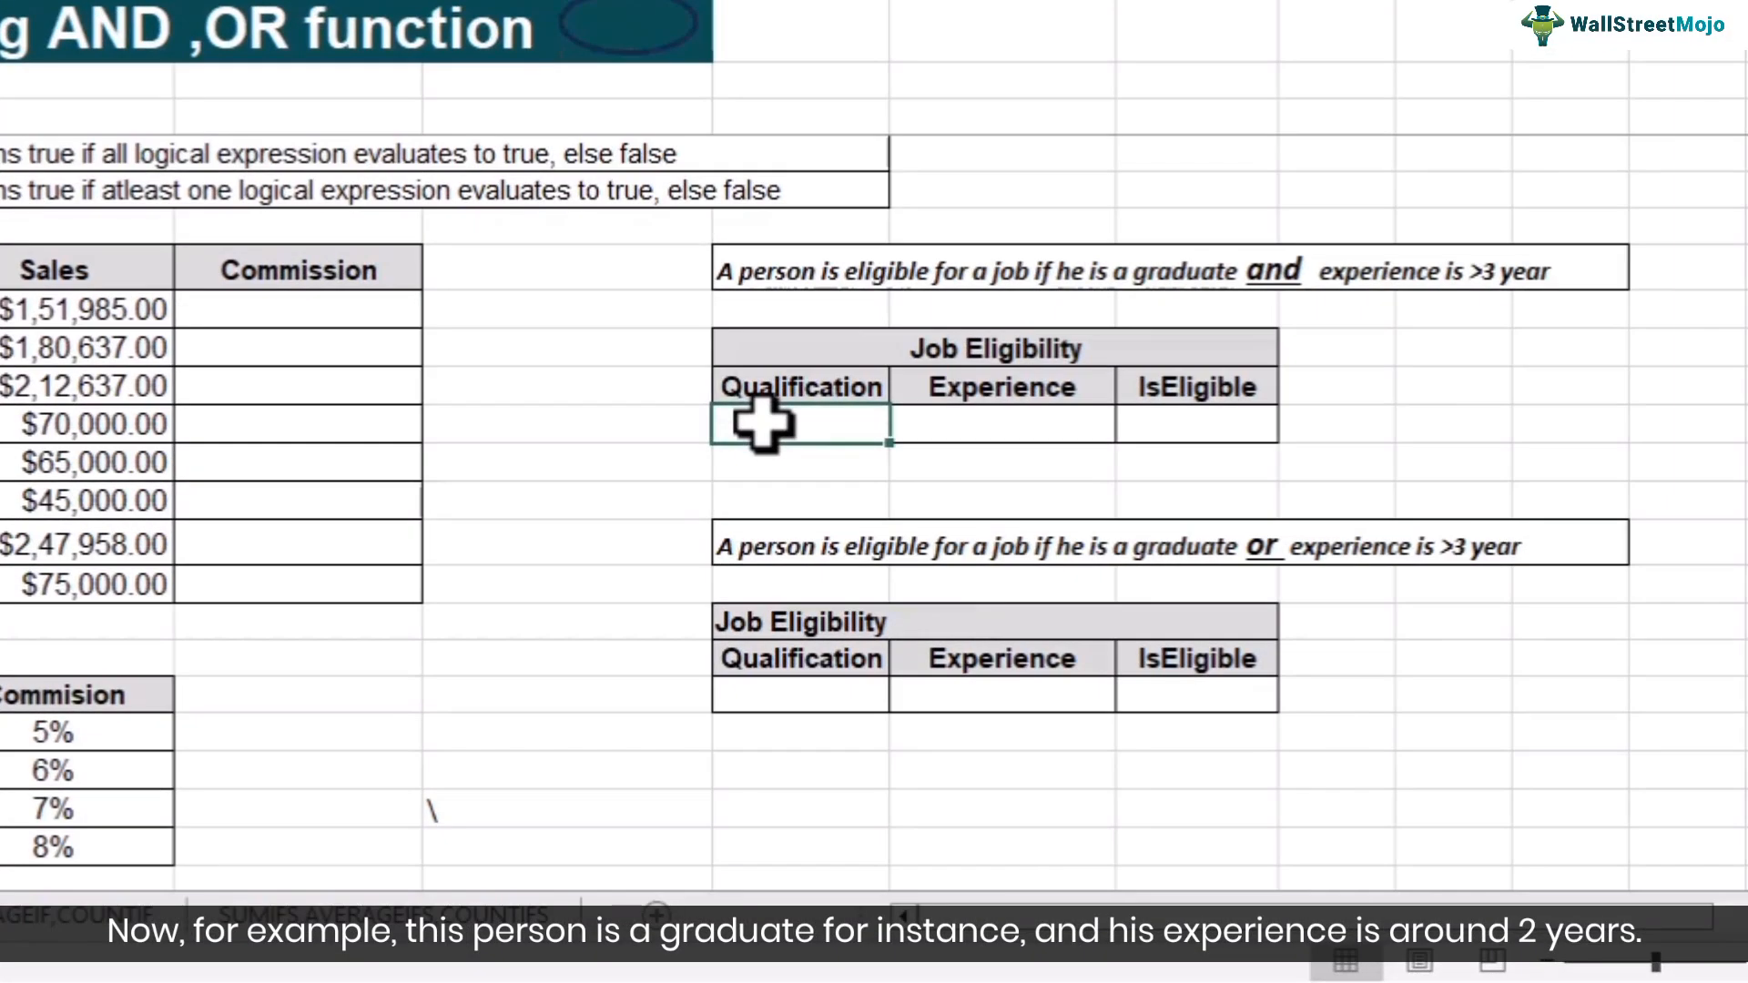
type("graduat")
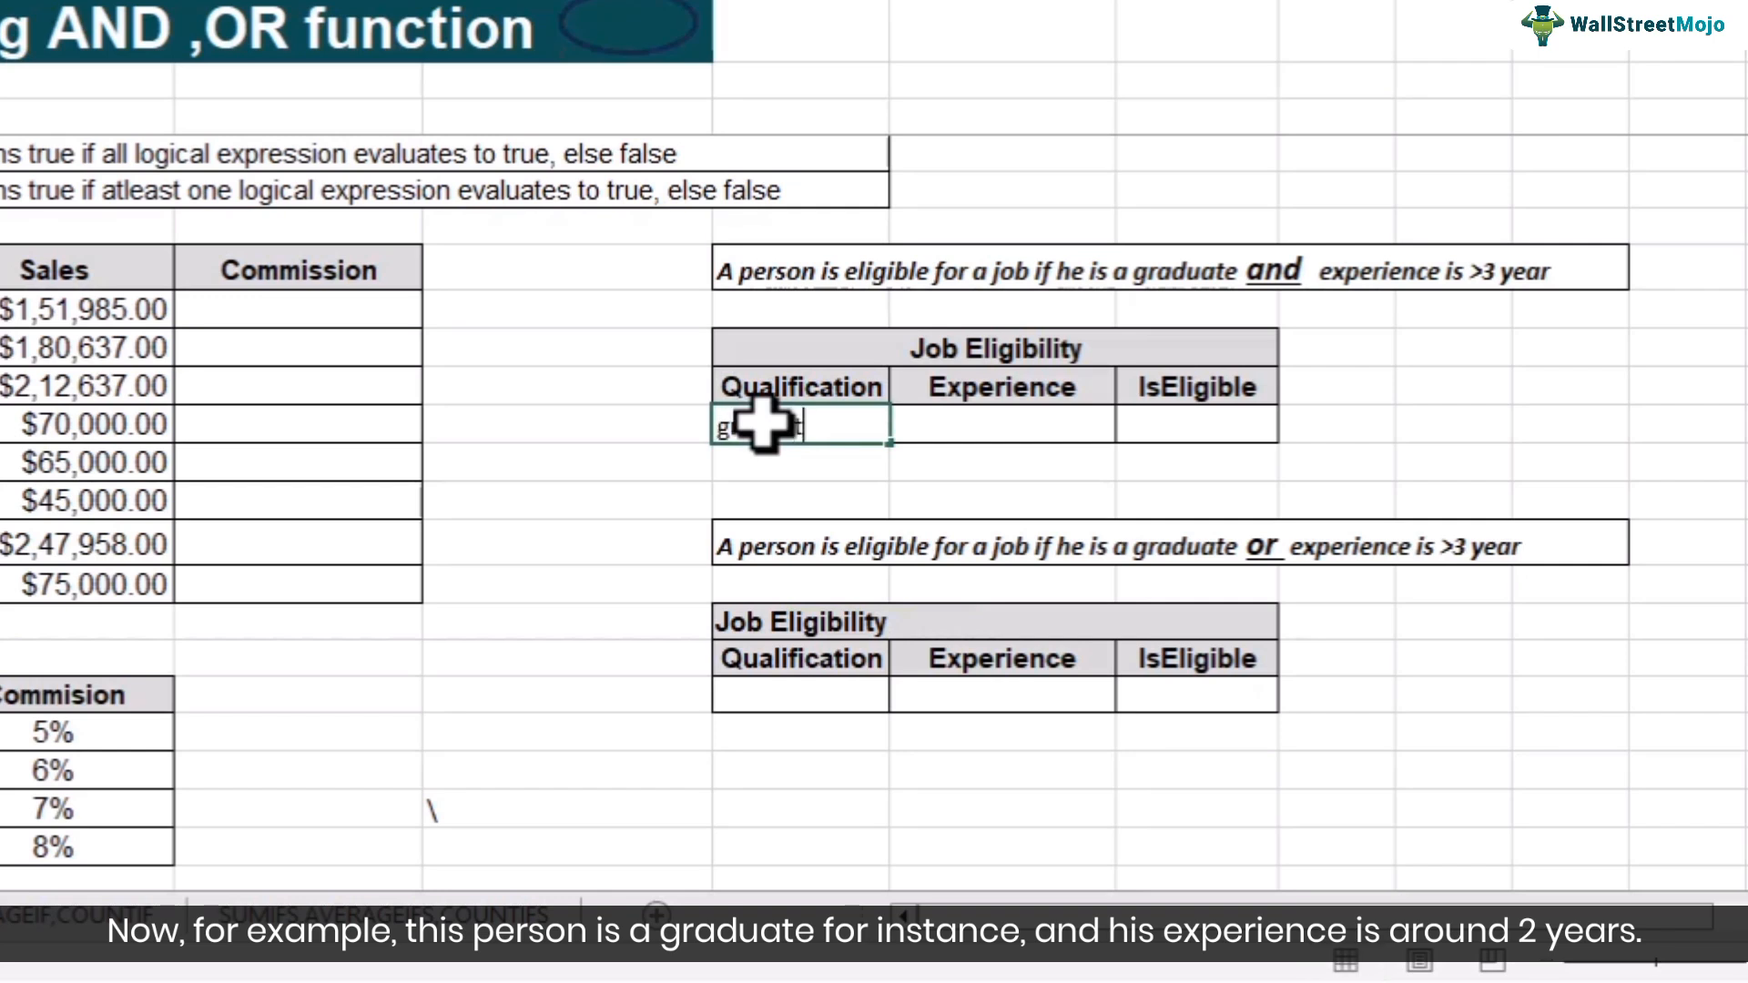
type("e")
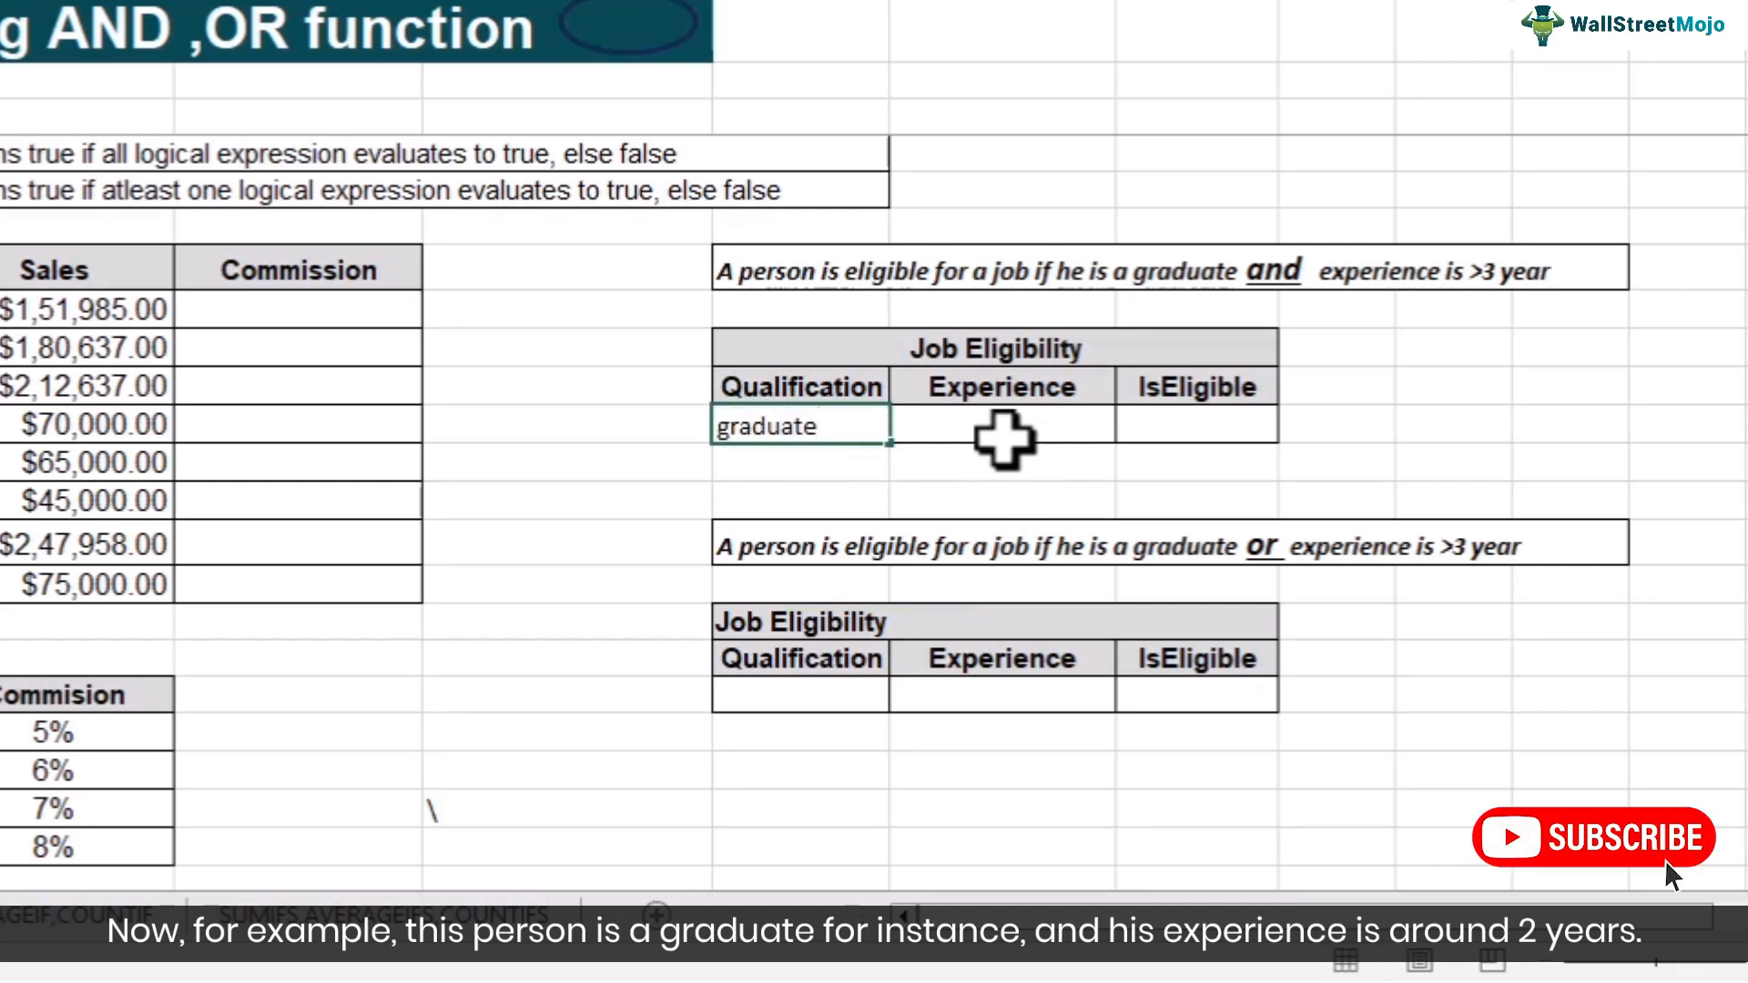
- Enter 2 as the Experience in the same row
left_click(1000, 433)
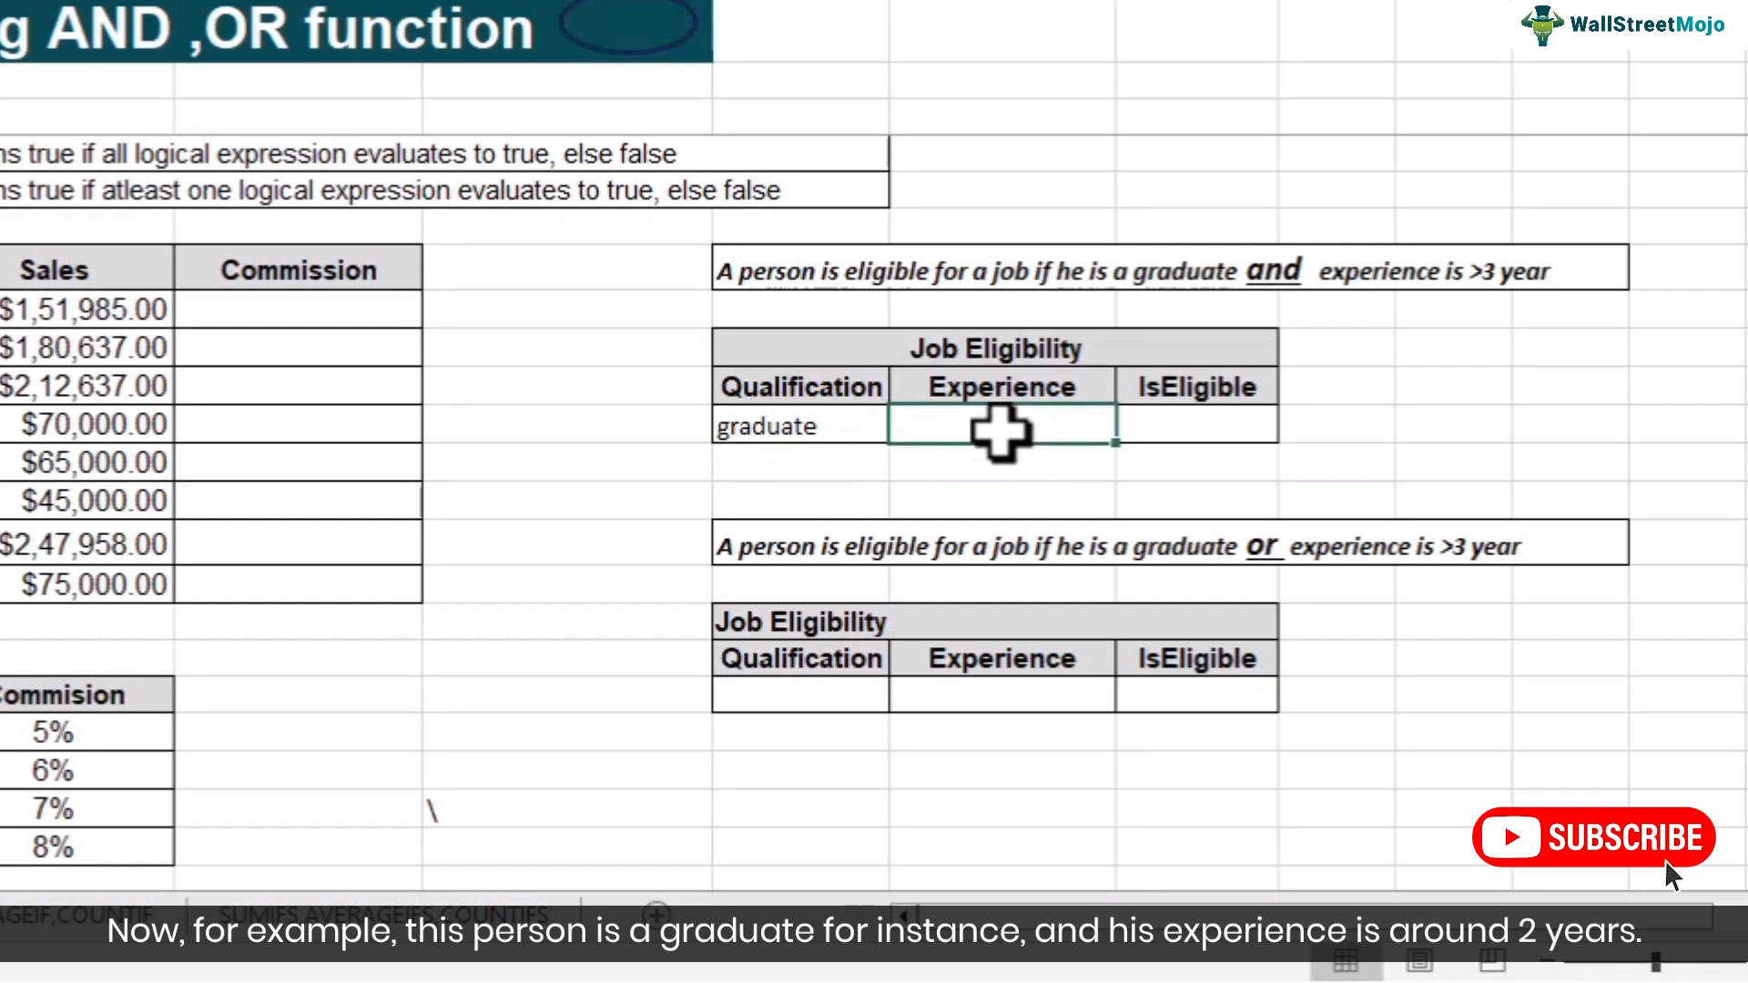
type("2")
key("Return")
left_click(1081, 435)
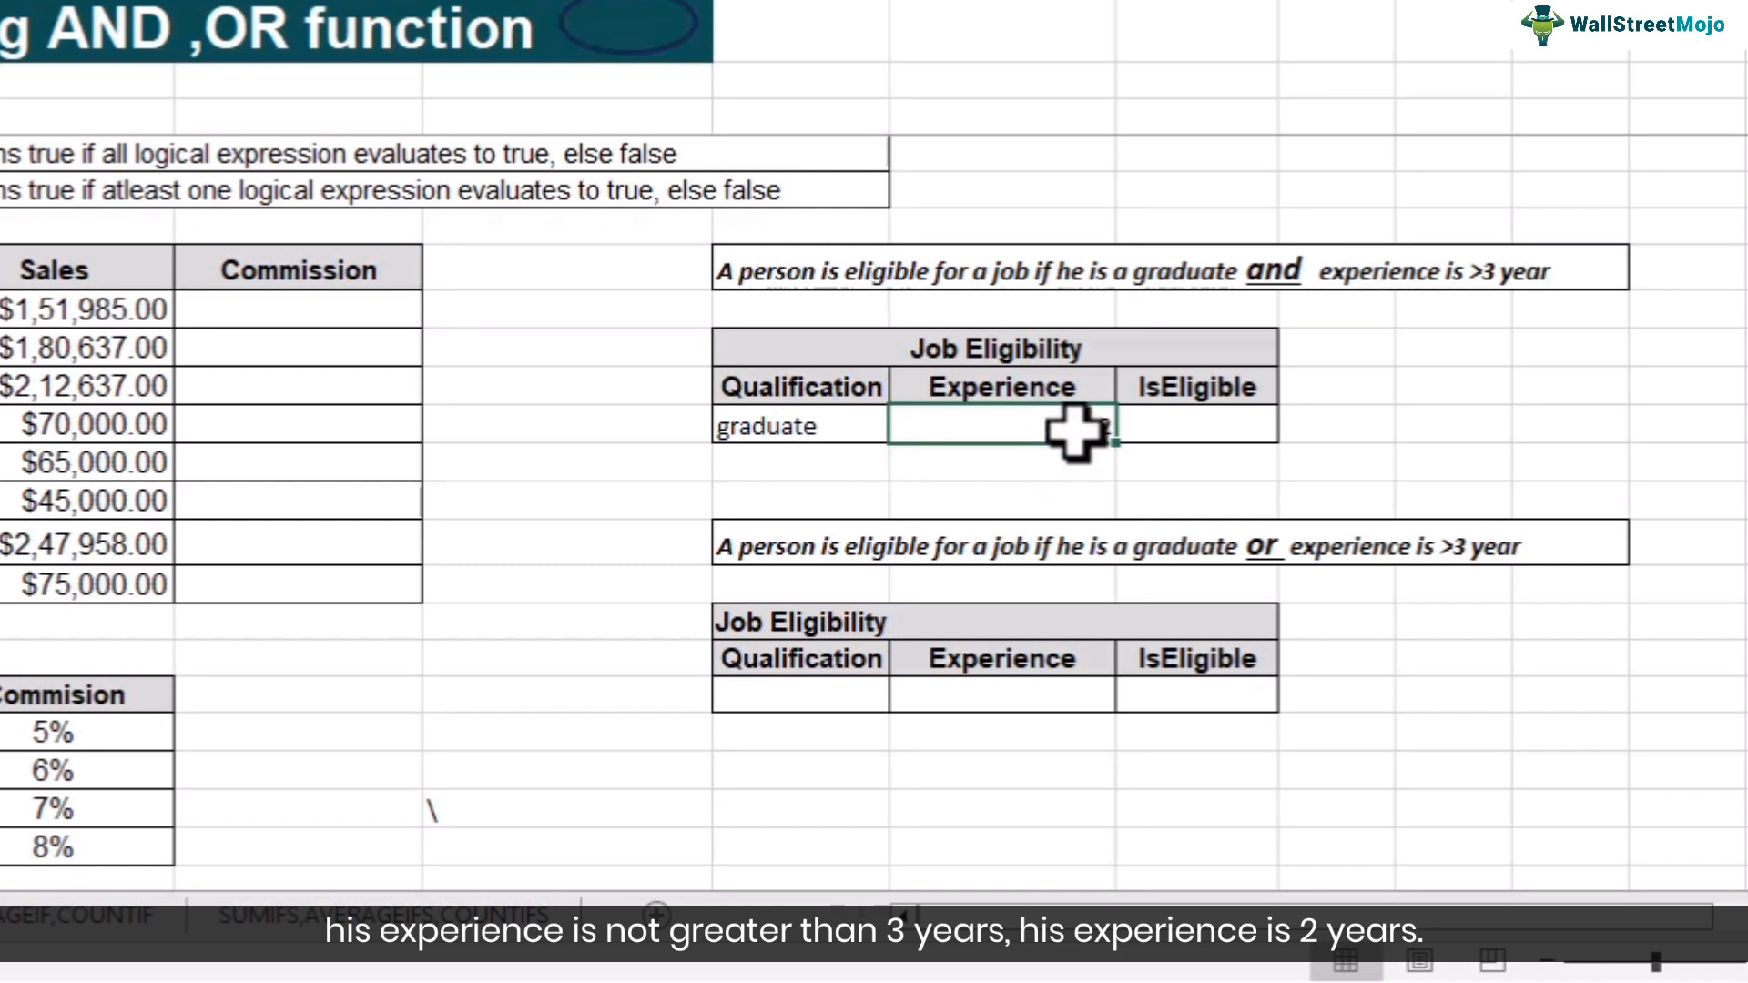
type("2")
key("ctrl+Return")
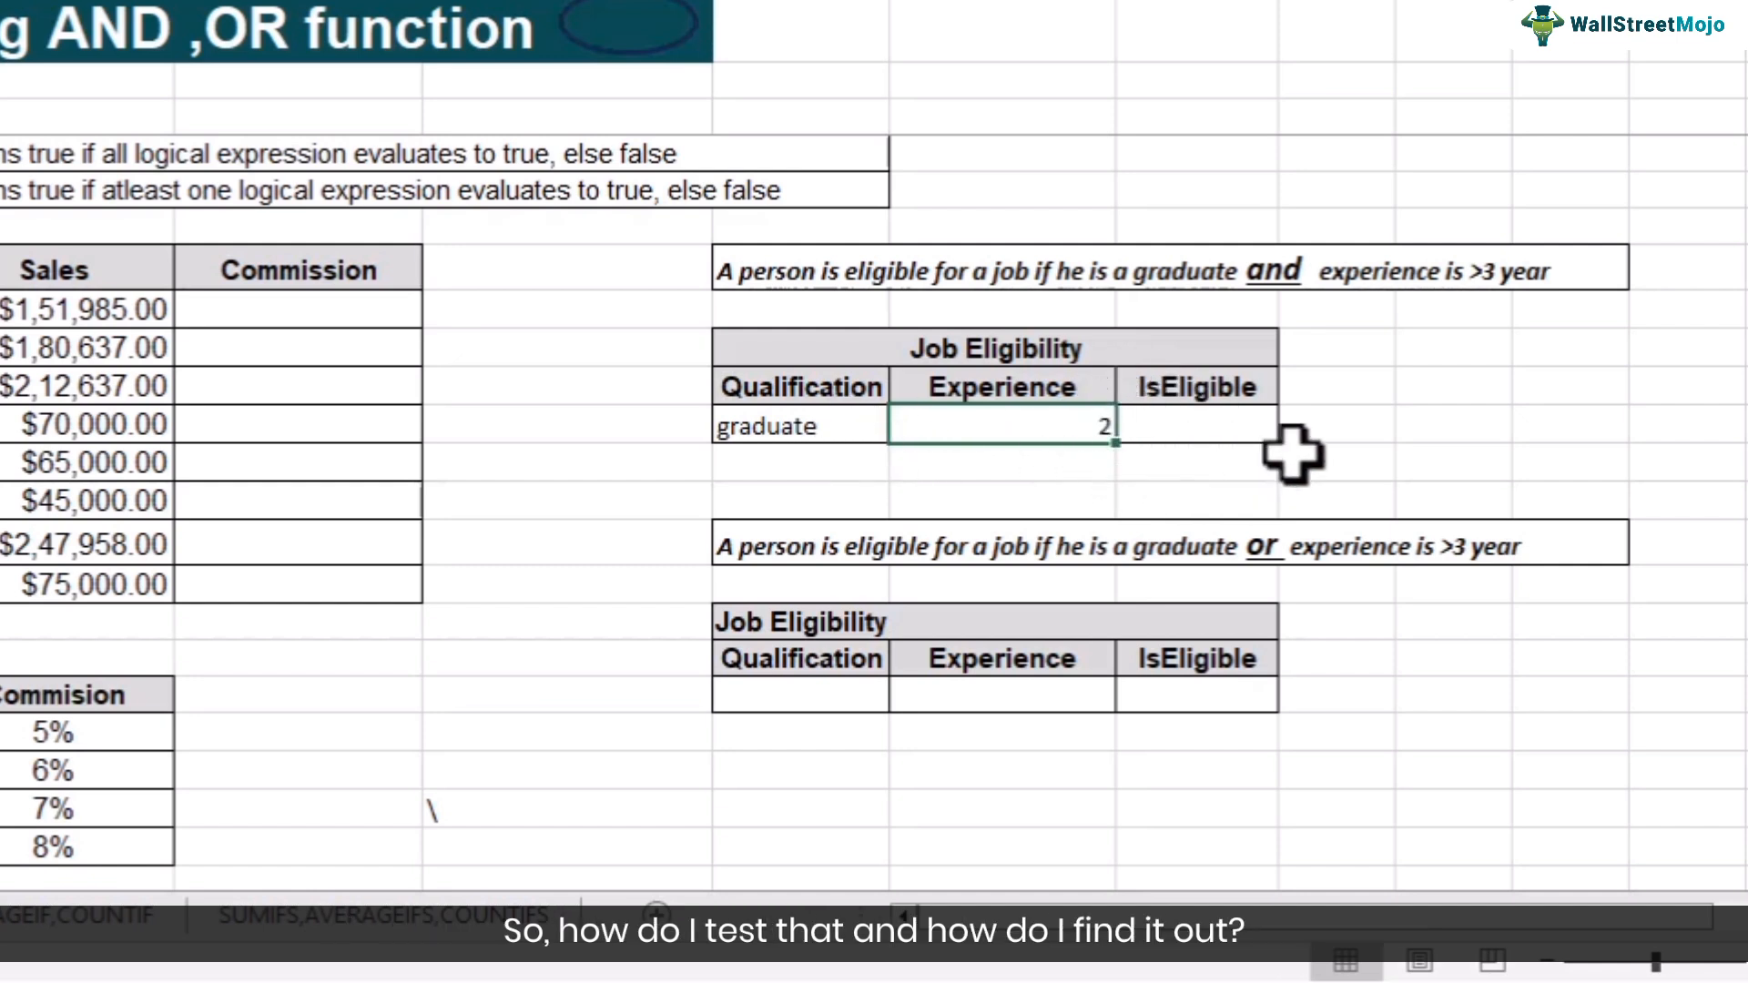
- In the IsEligible cell, enter the formula =and(F14="graduate",G14>3)
left_click(1224, 432)
type("=and(")
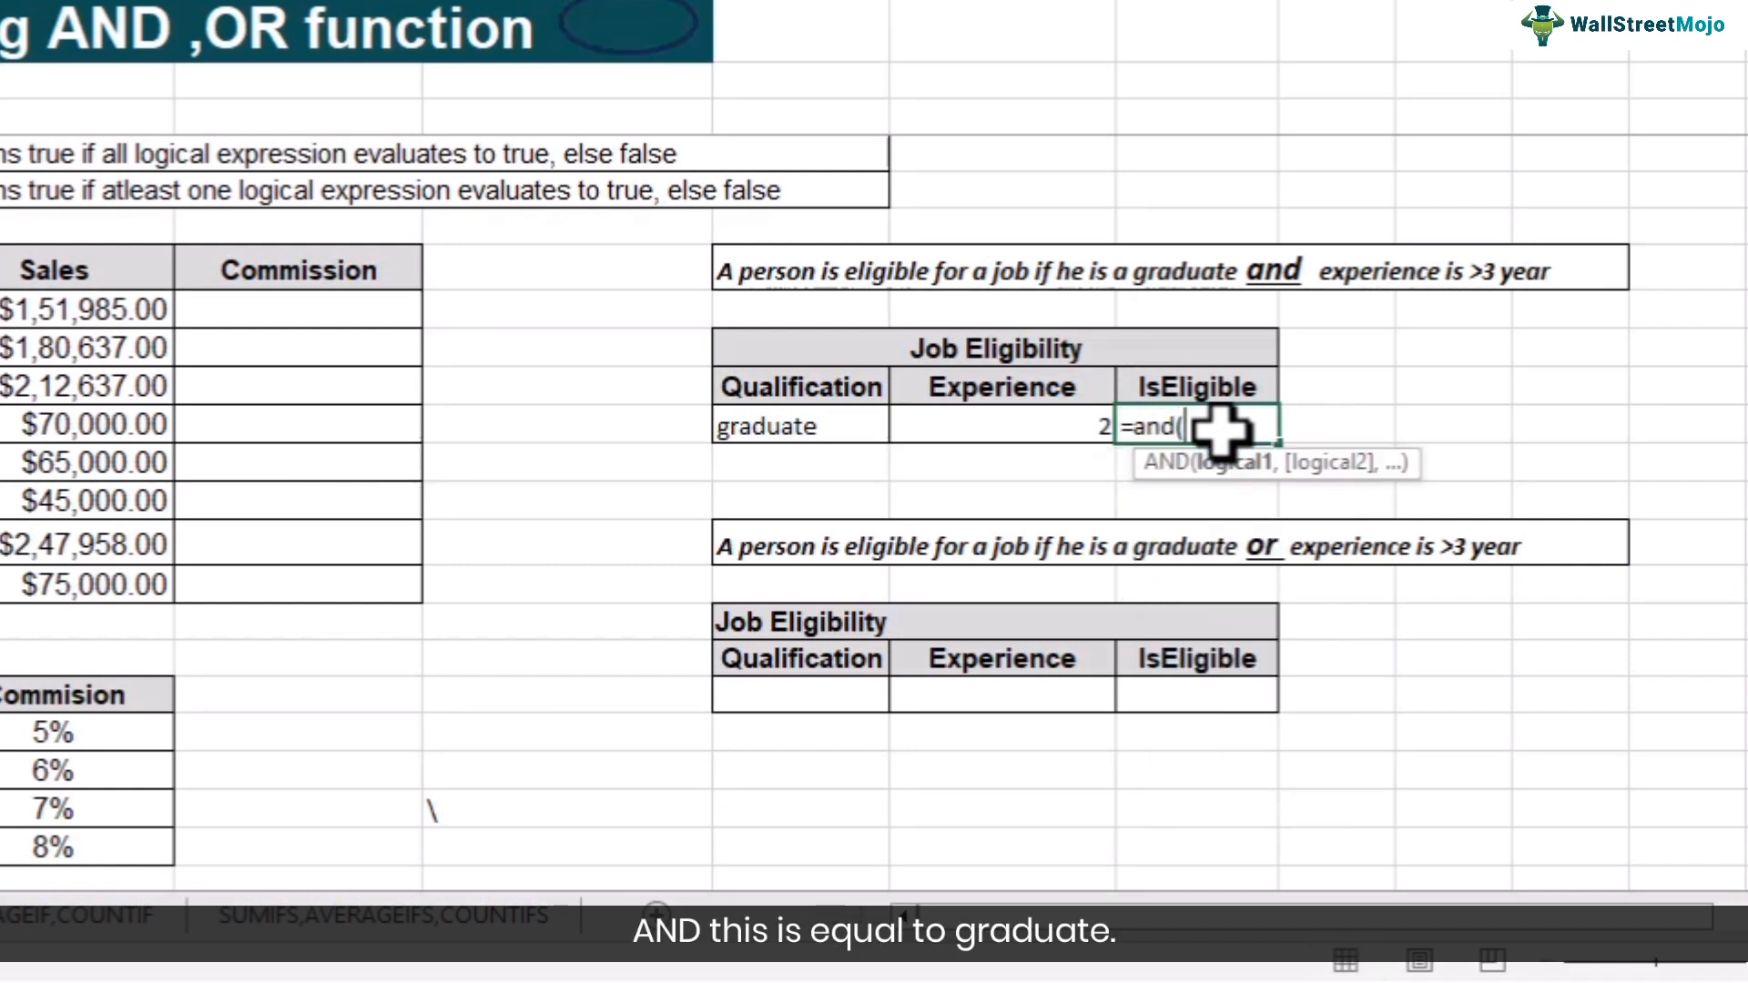
left_click(839, 423)
type("=\"graduat")
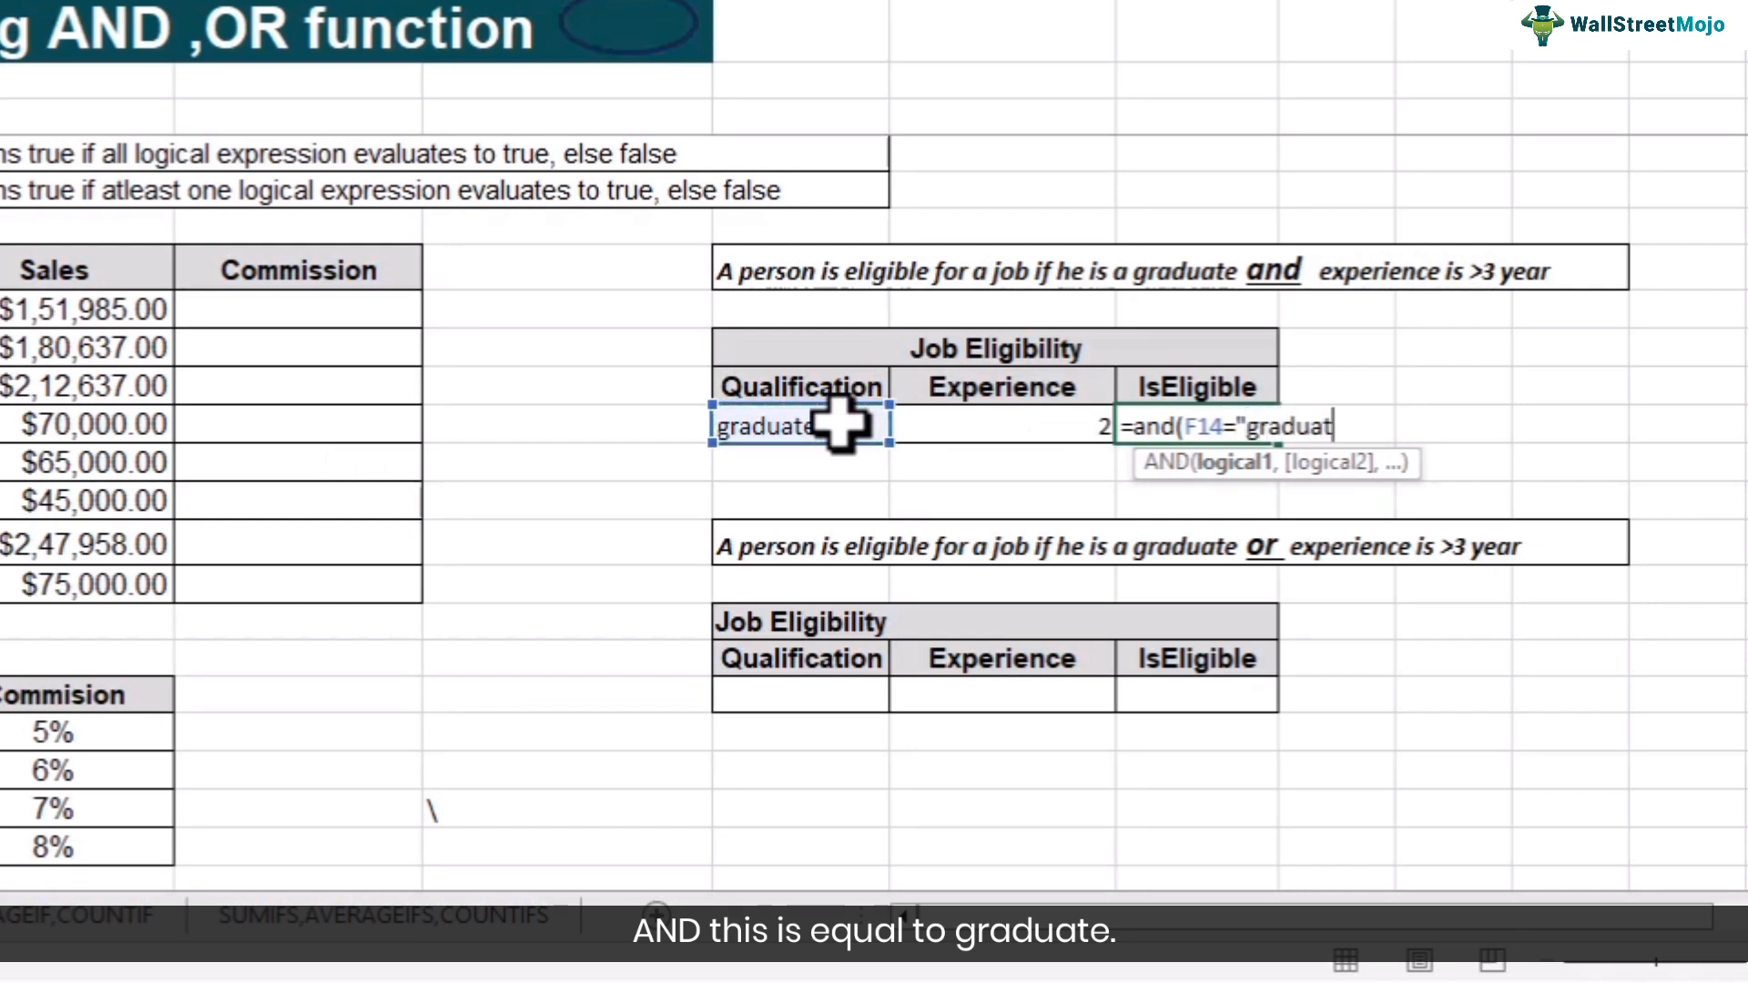
type("e\"")
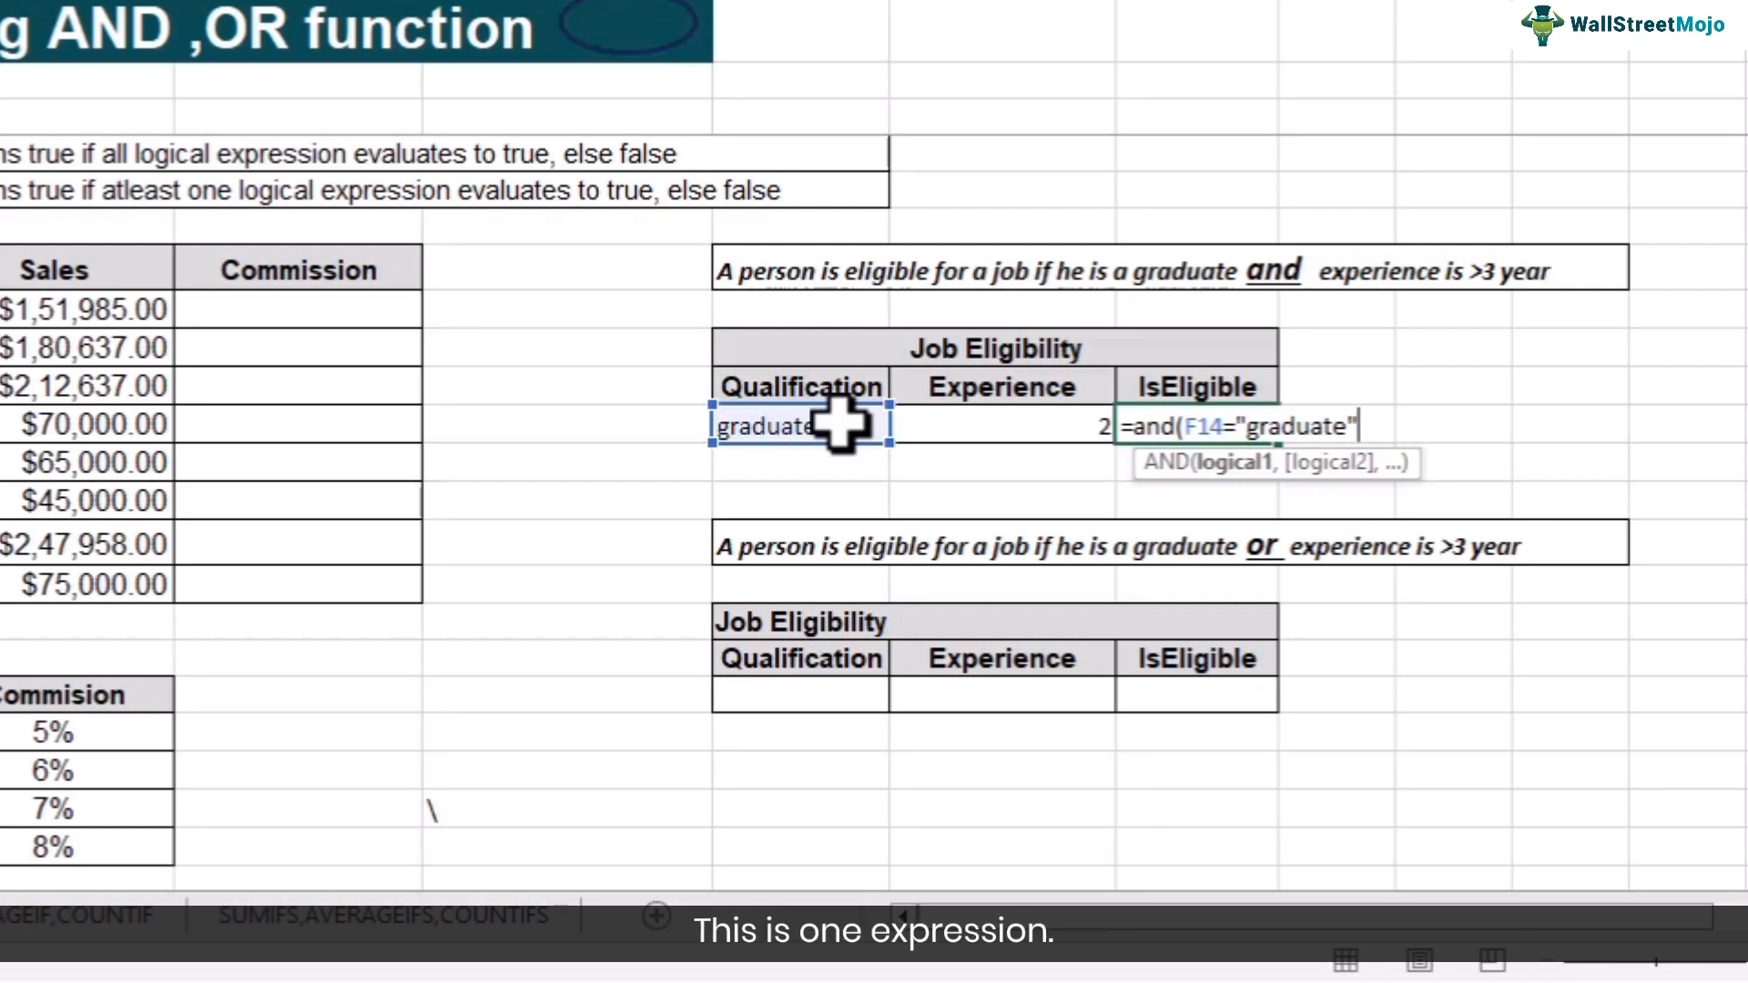
type(",")
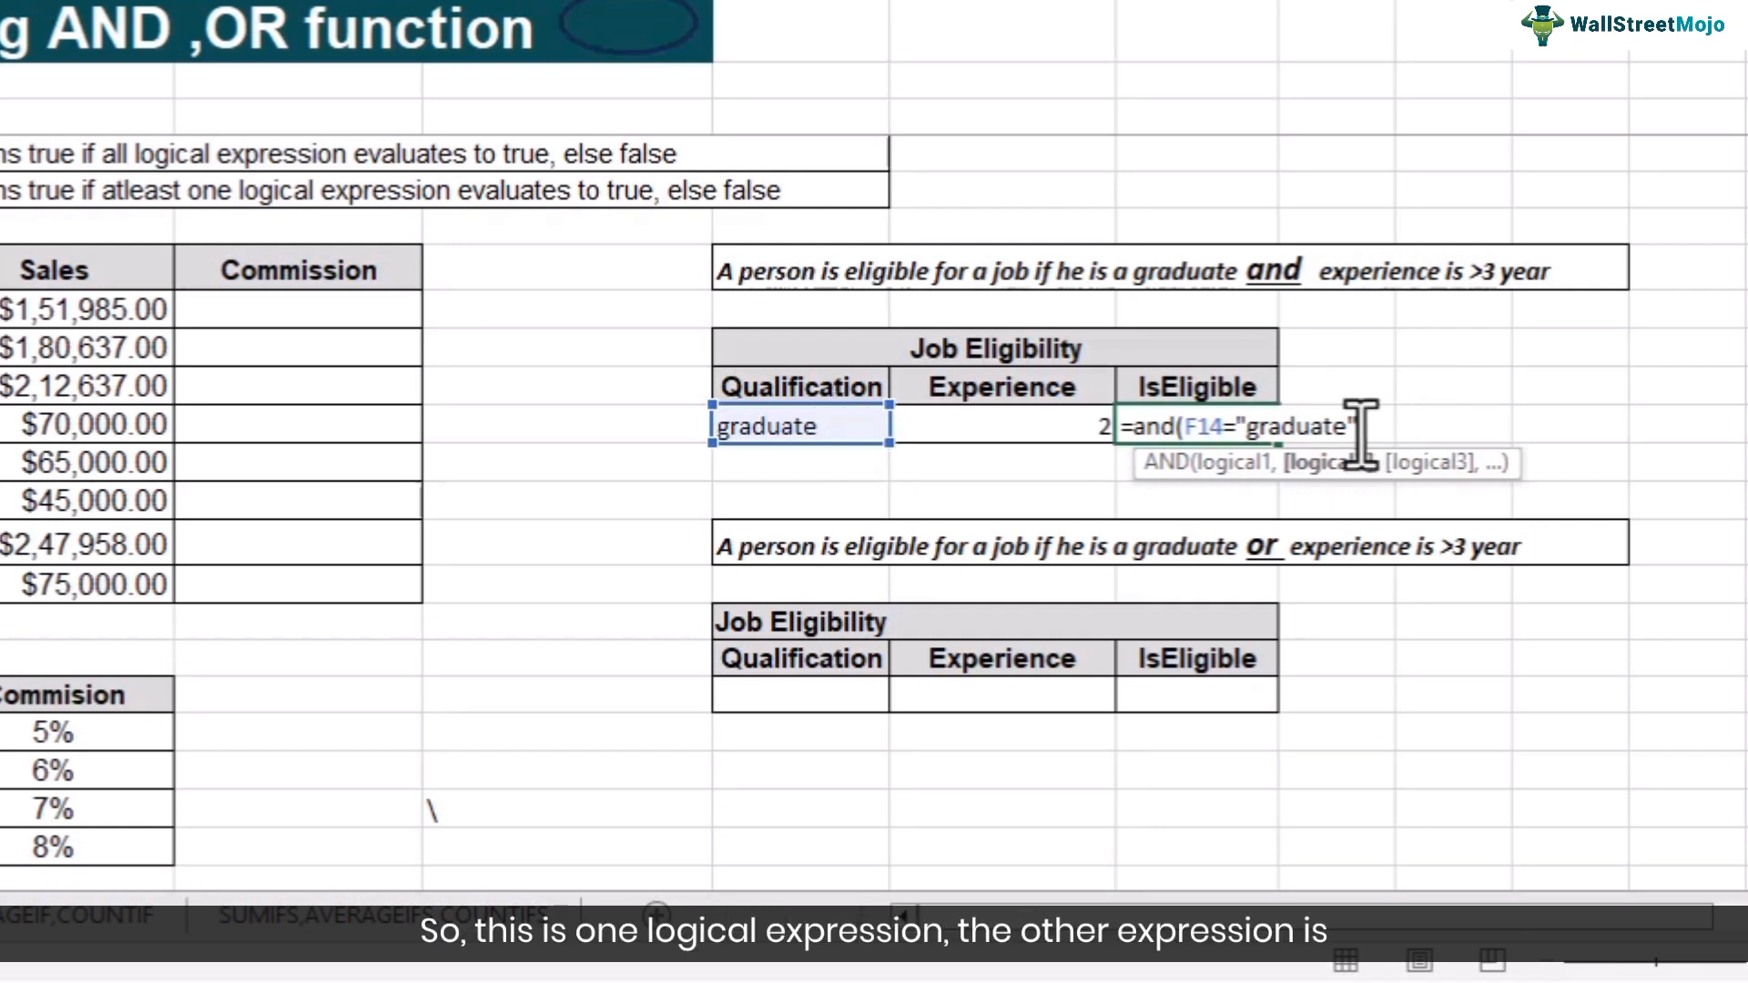
left_click(1031, 428)
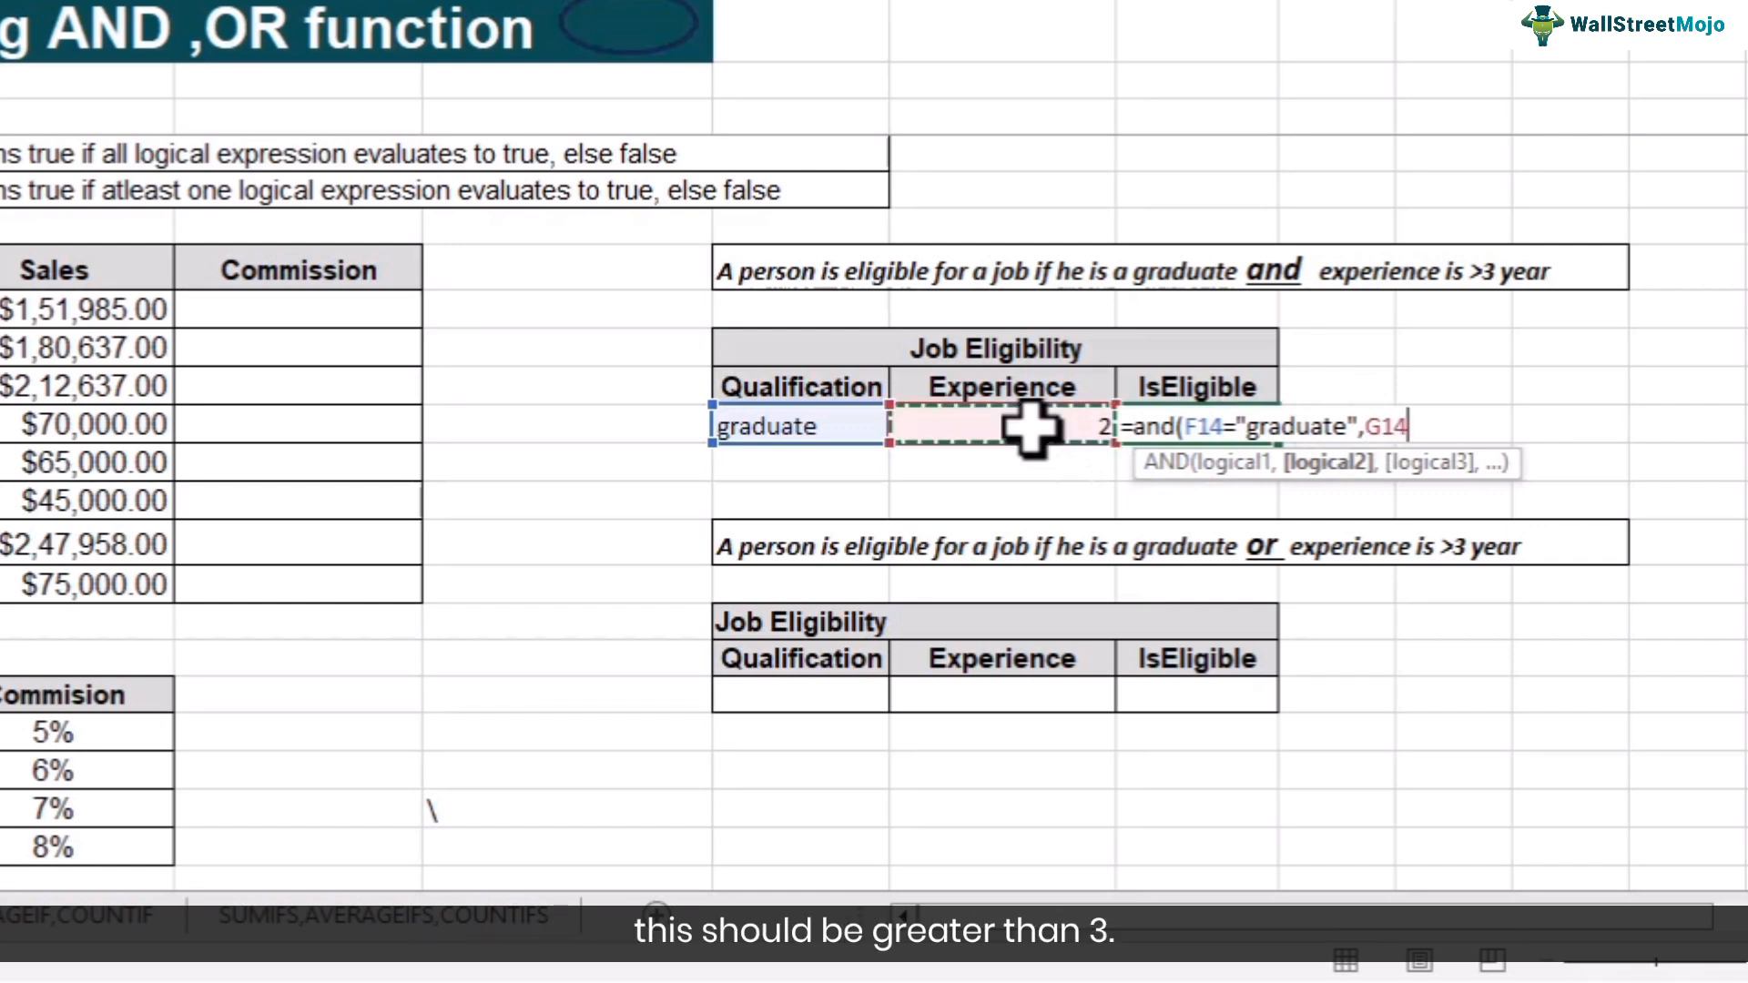
type(">3")
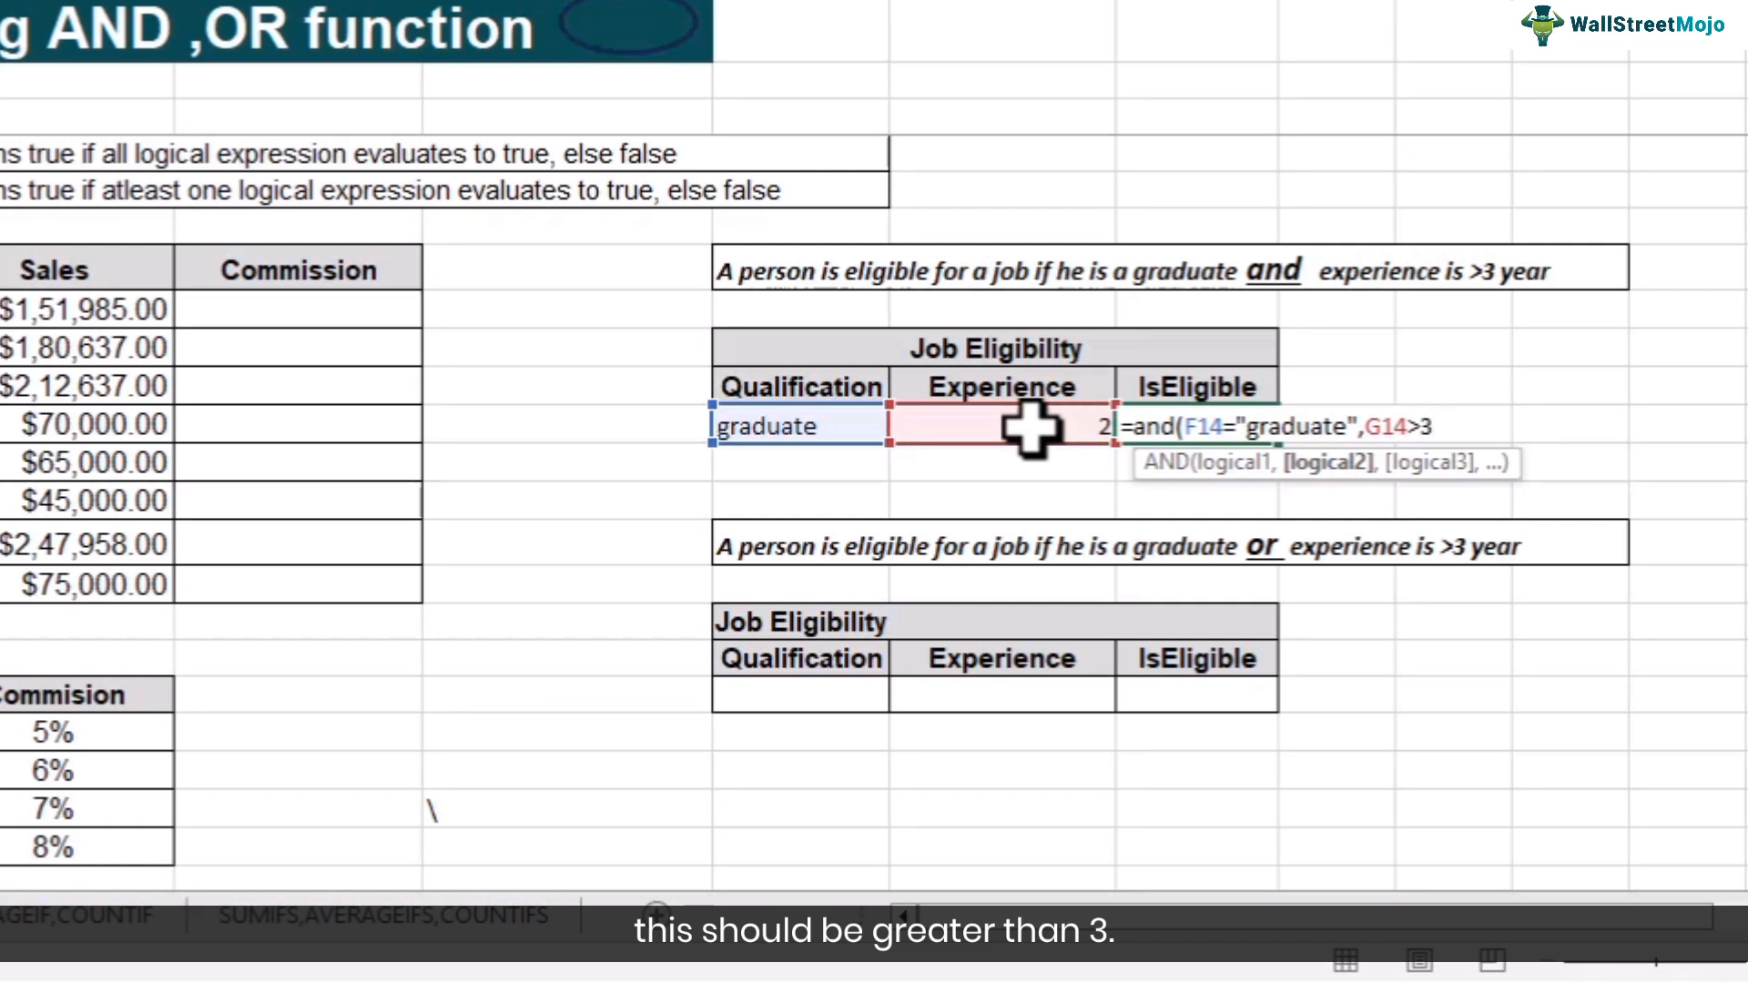
type(")")
key("Return")
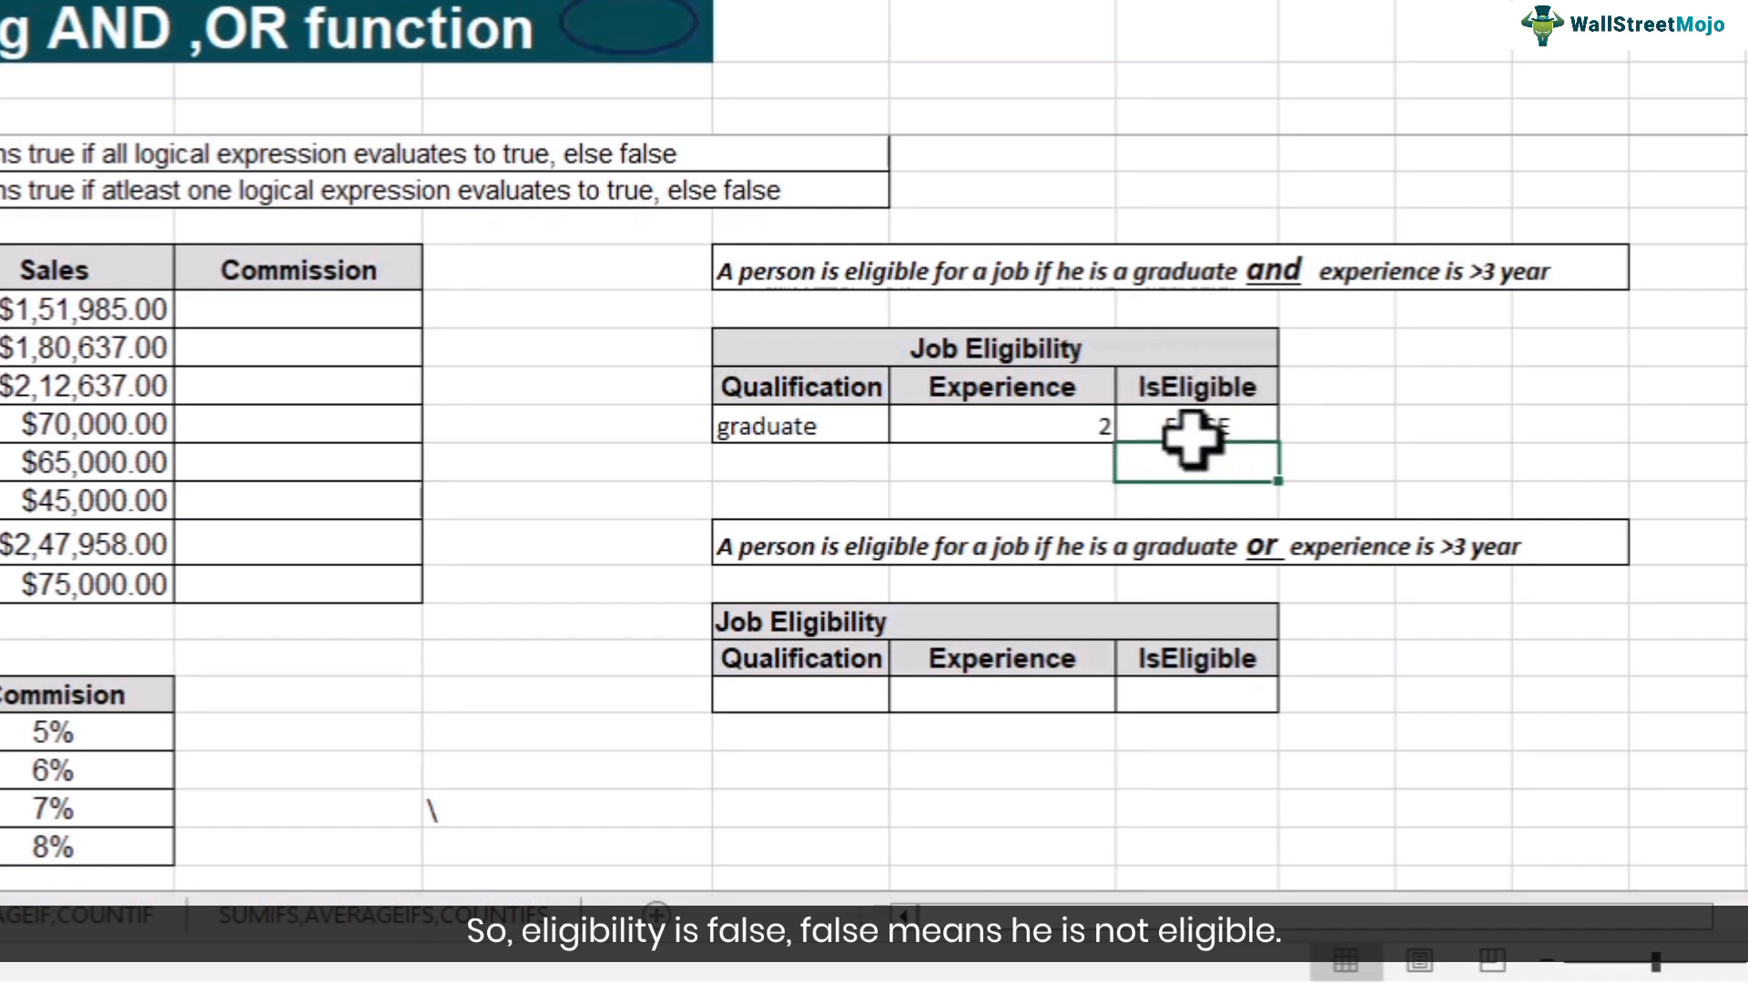
- Clear the Experience cell and enter 3 to test the formula
left_click(1159, 423)
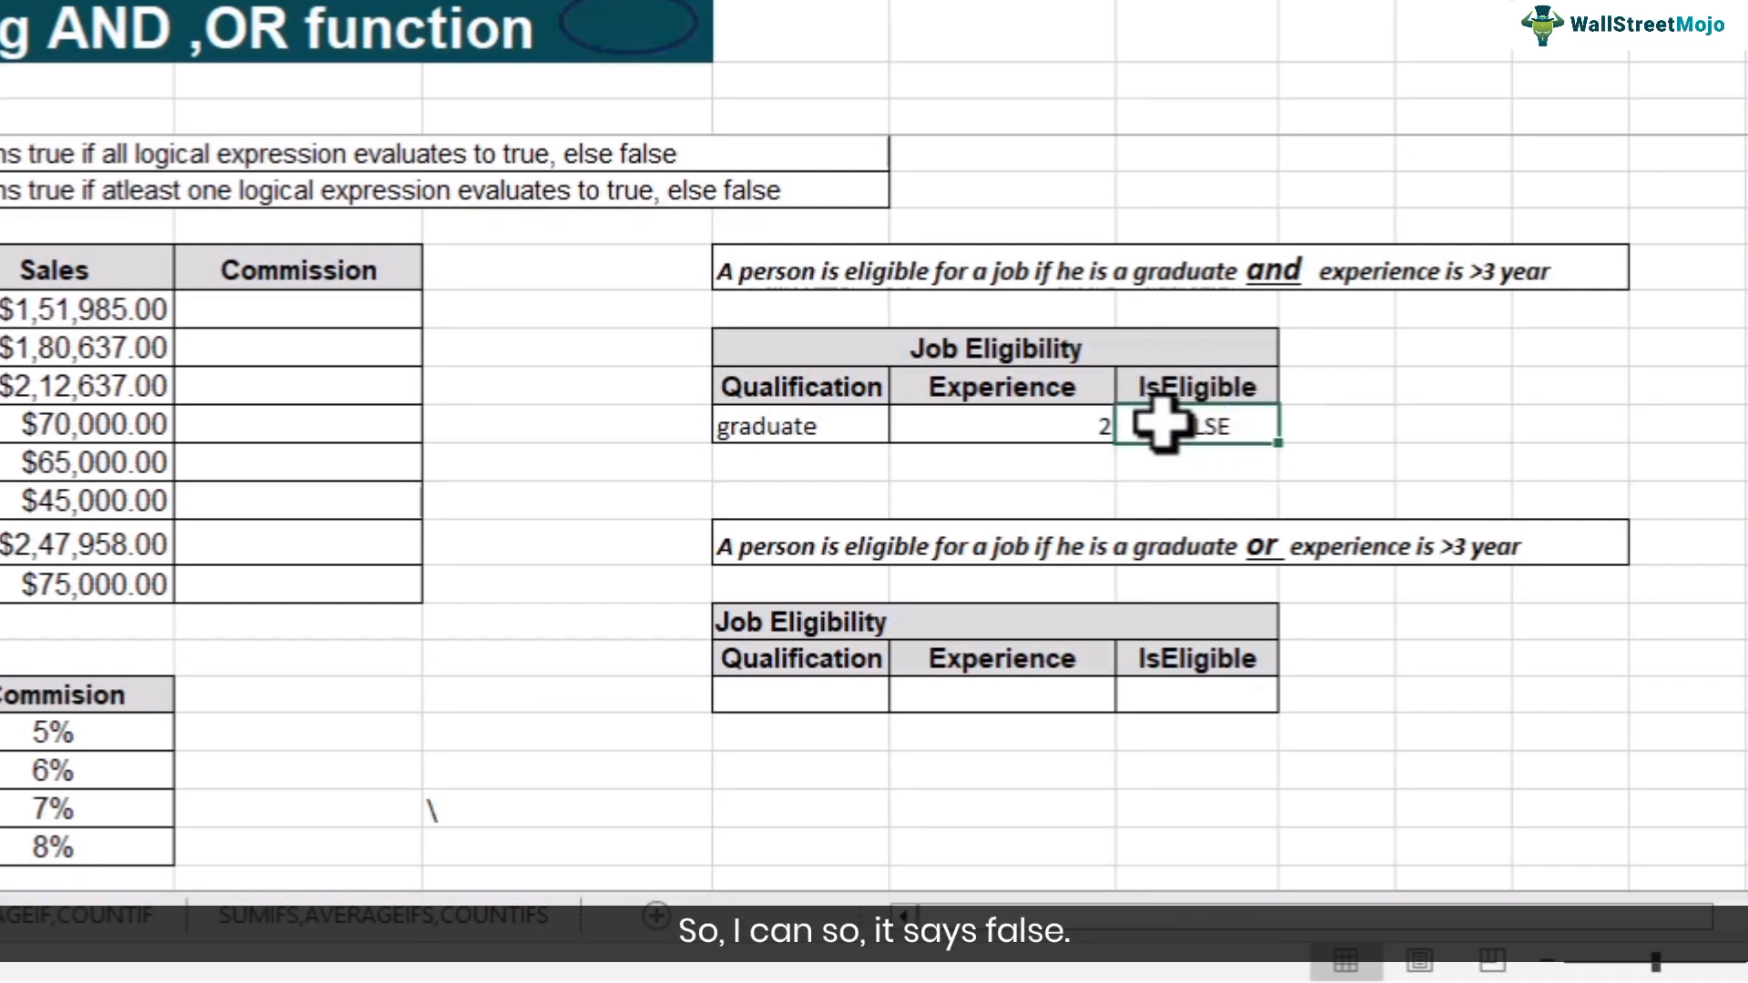
left_click(1081, 418)
key("Delete")
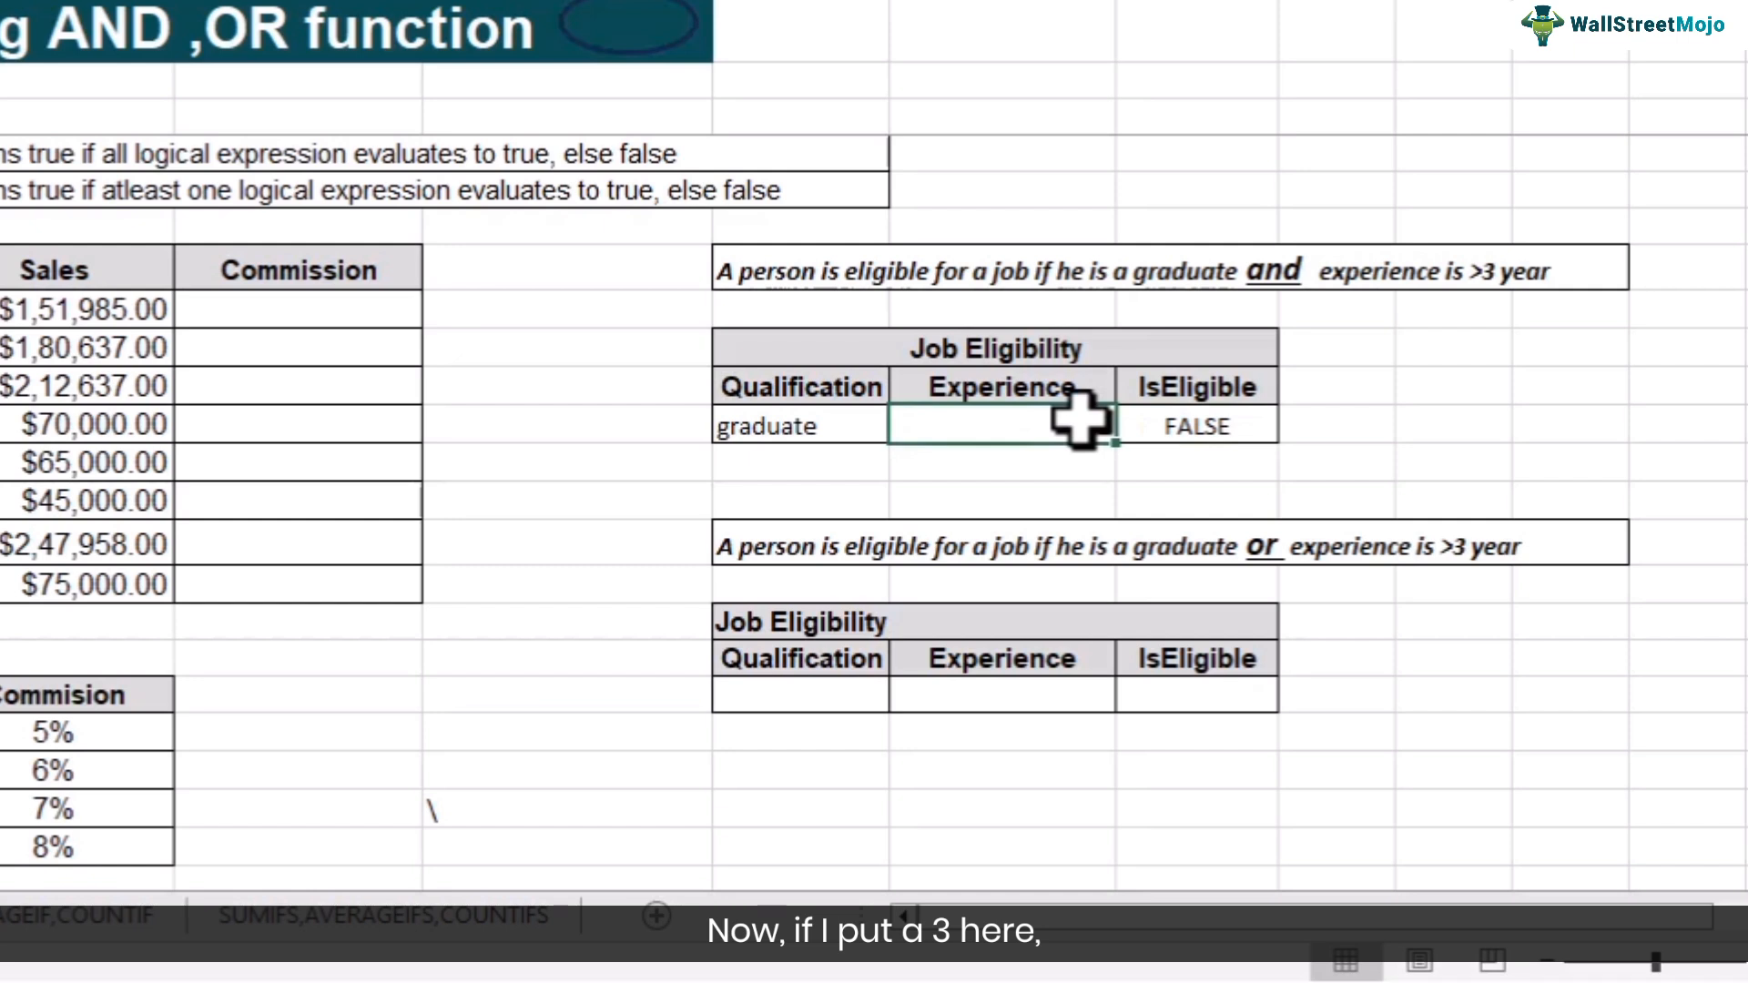
type("3")
key("Return")
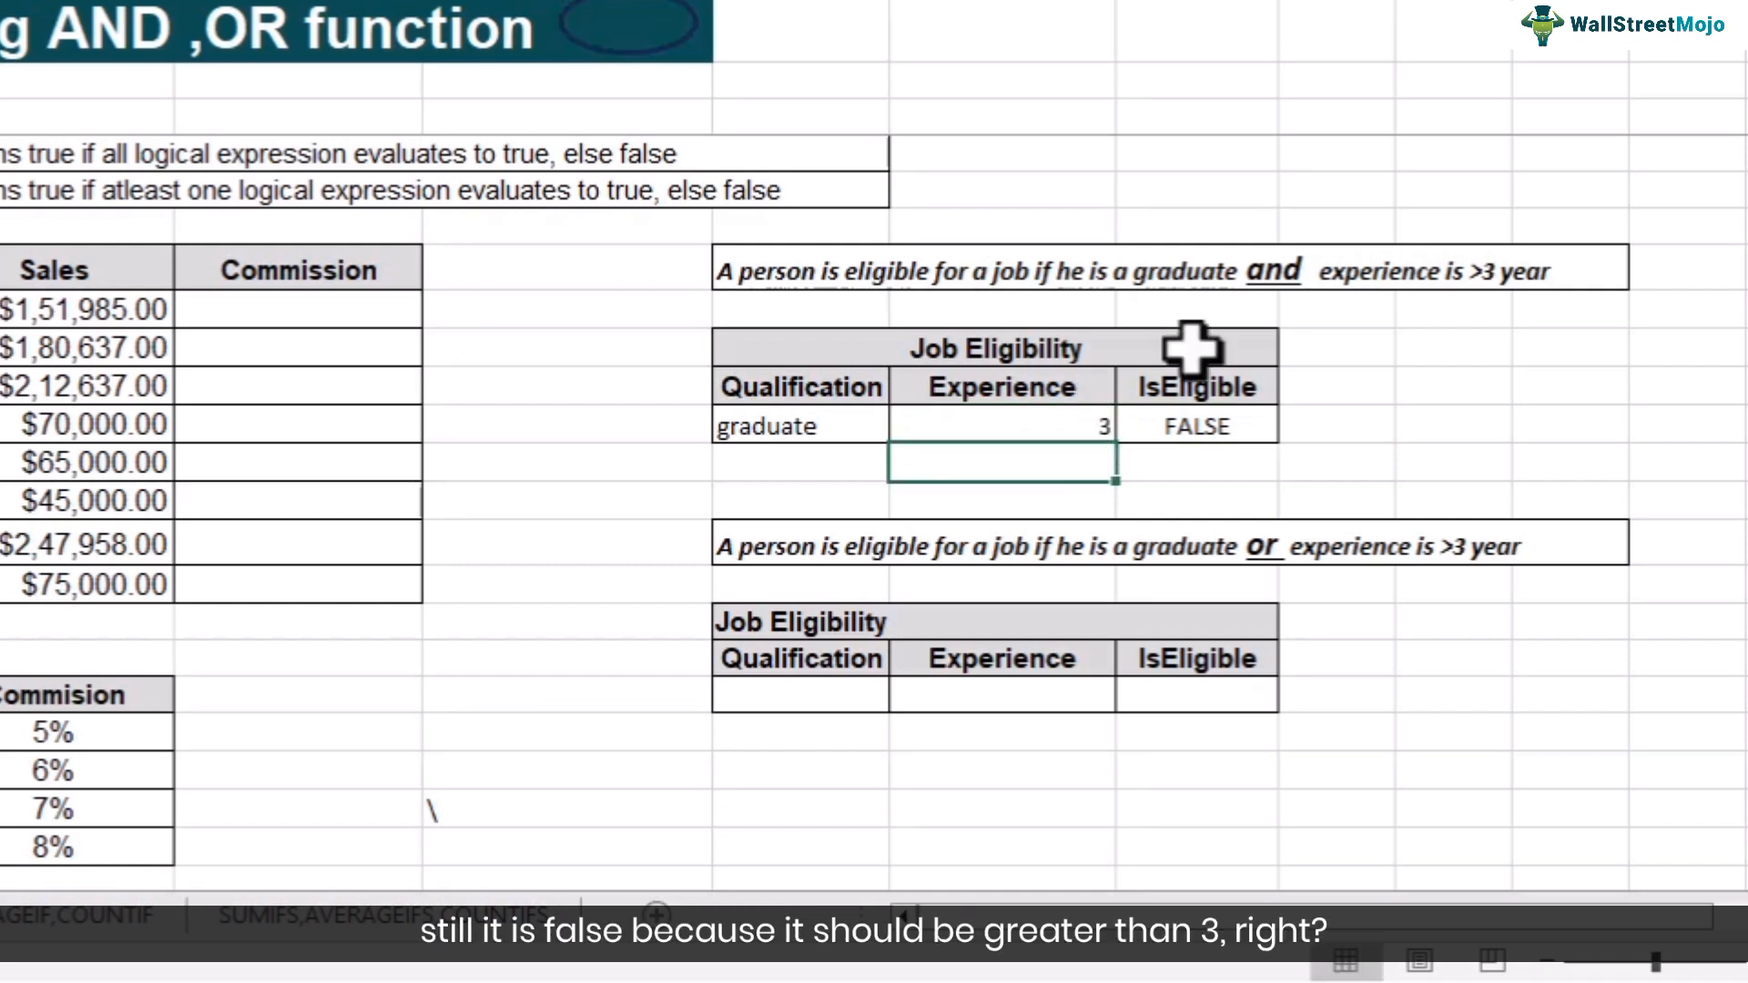
- Change the Experience value to 4
left_click(1063, 428)
type("4")
key("Return")
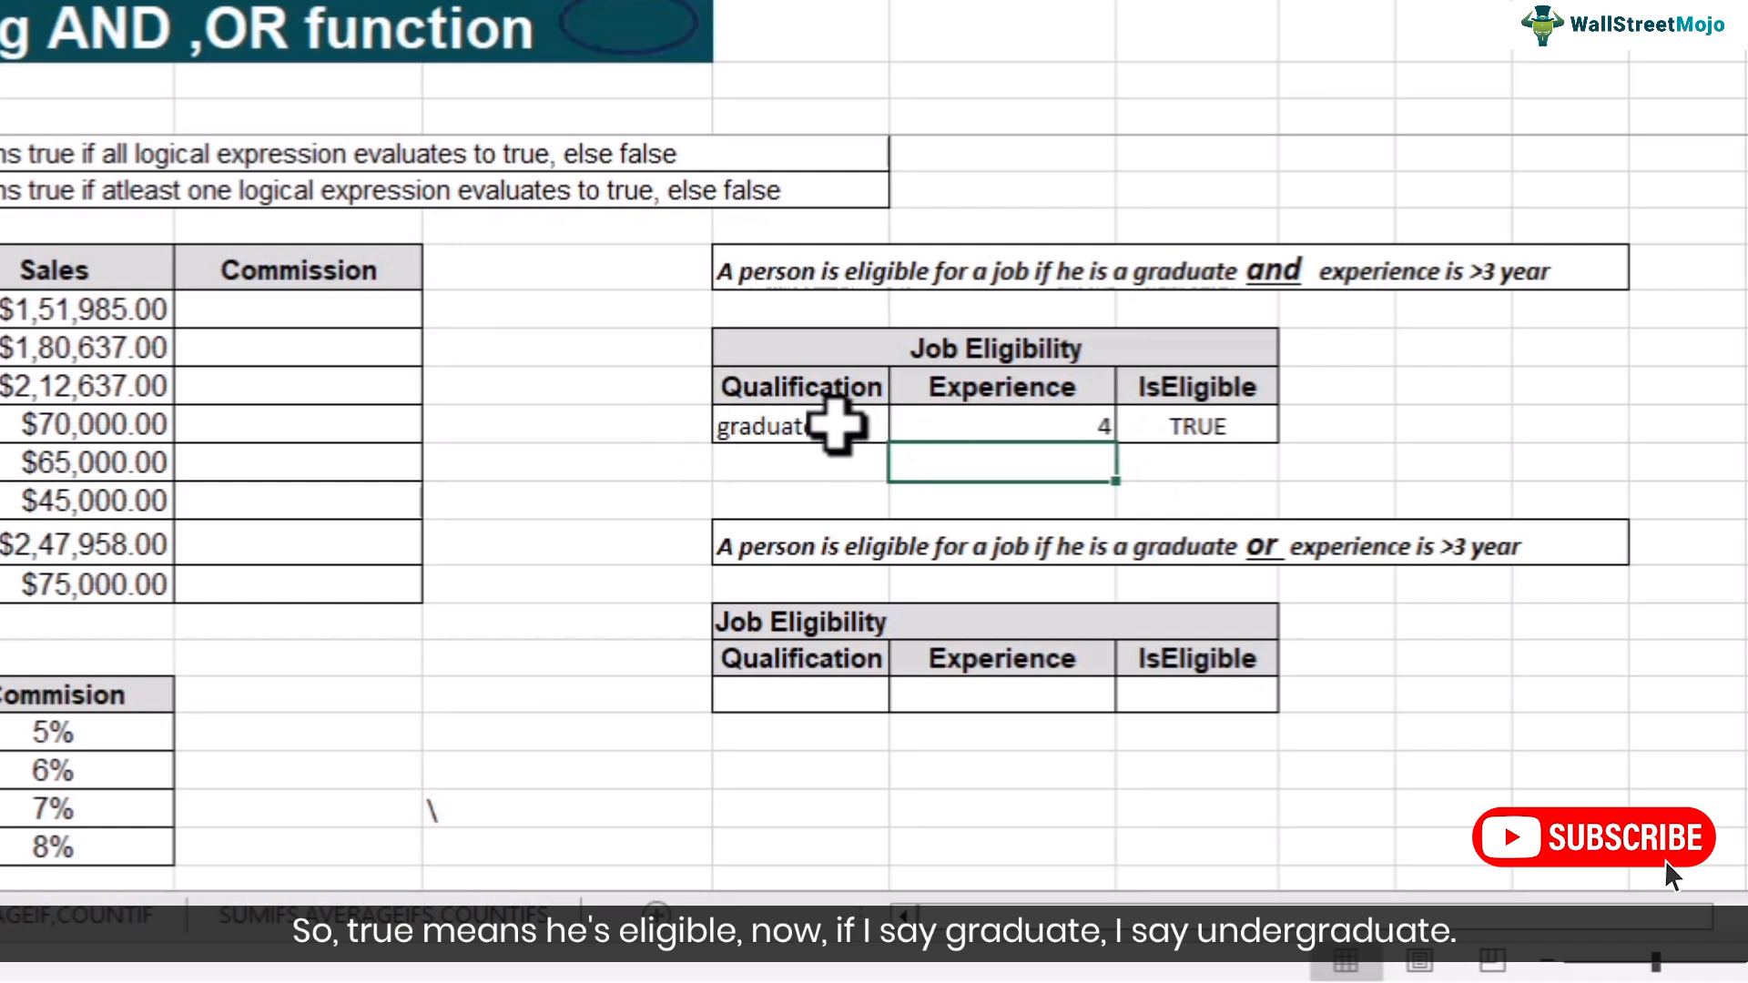
- Change the Qualification to undergraduate to test the formula
left_click(830, 428)
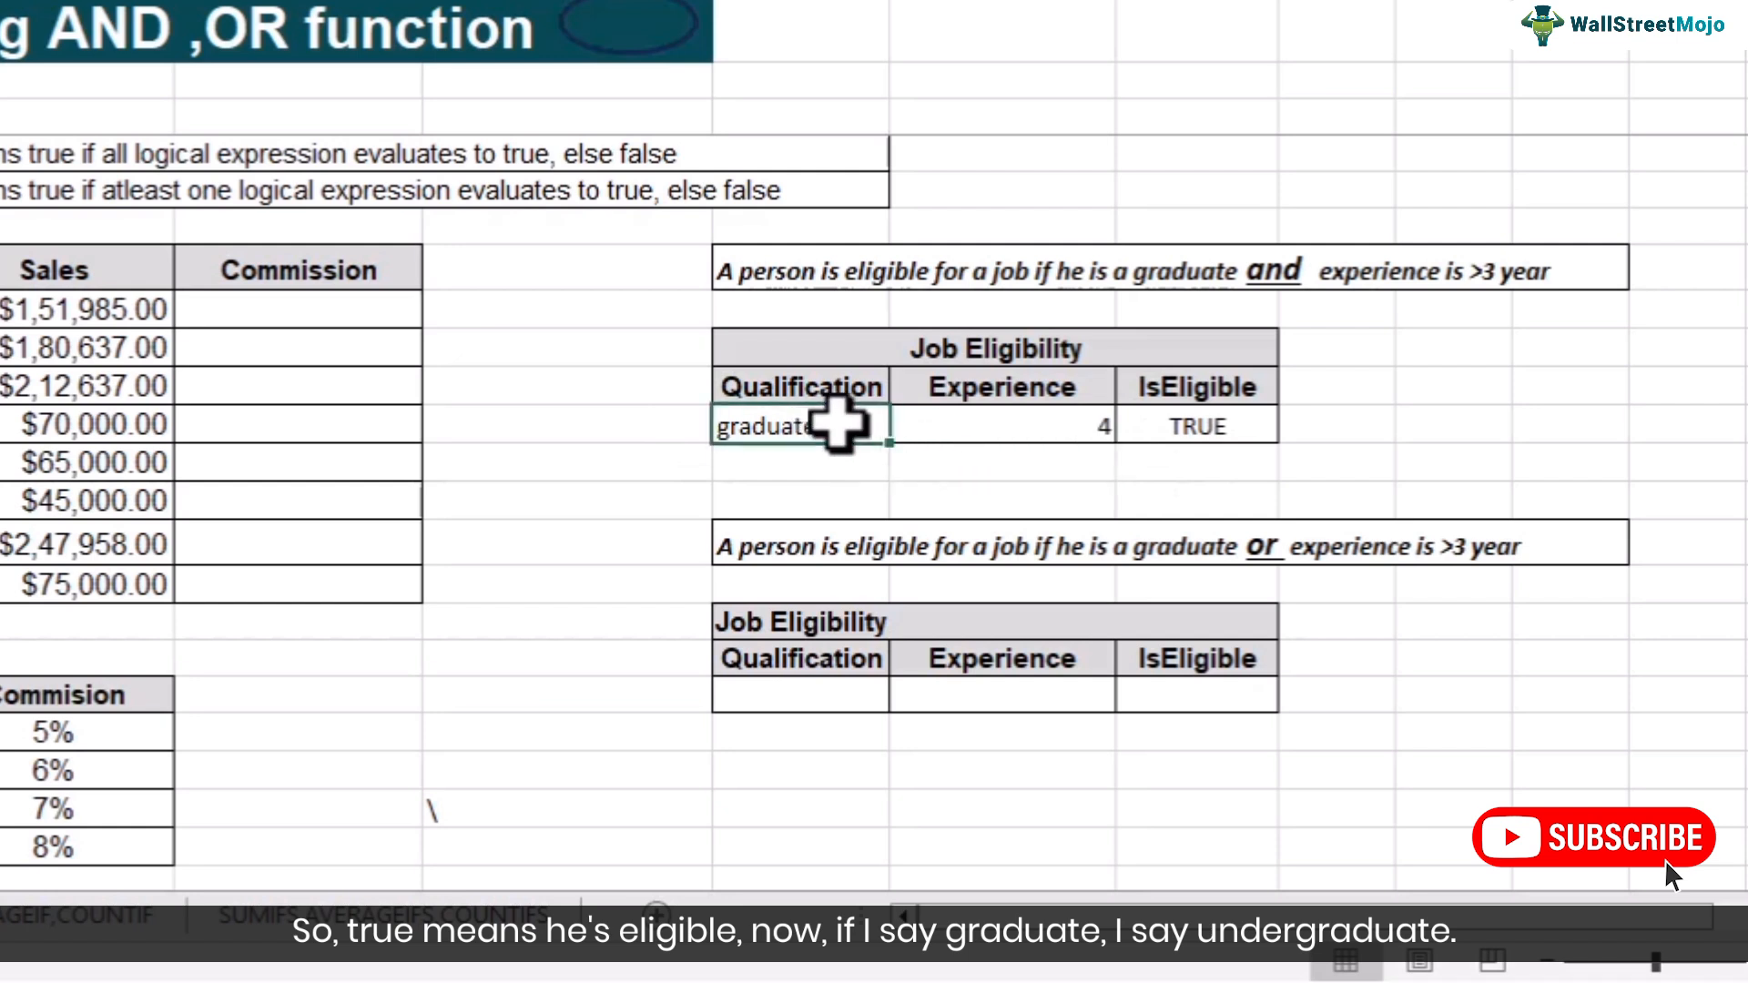
type("undergr")
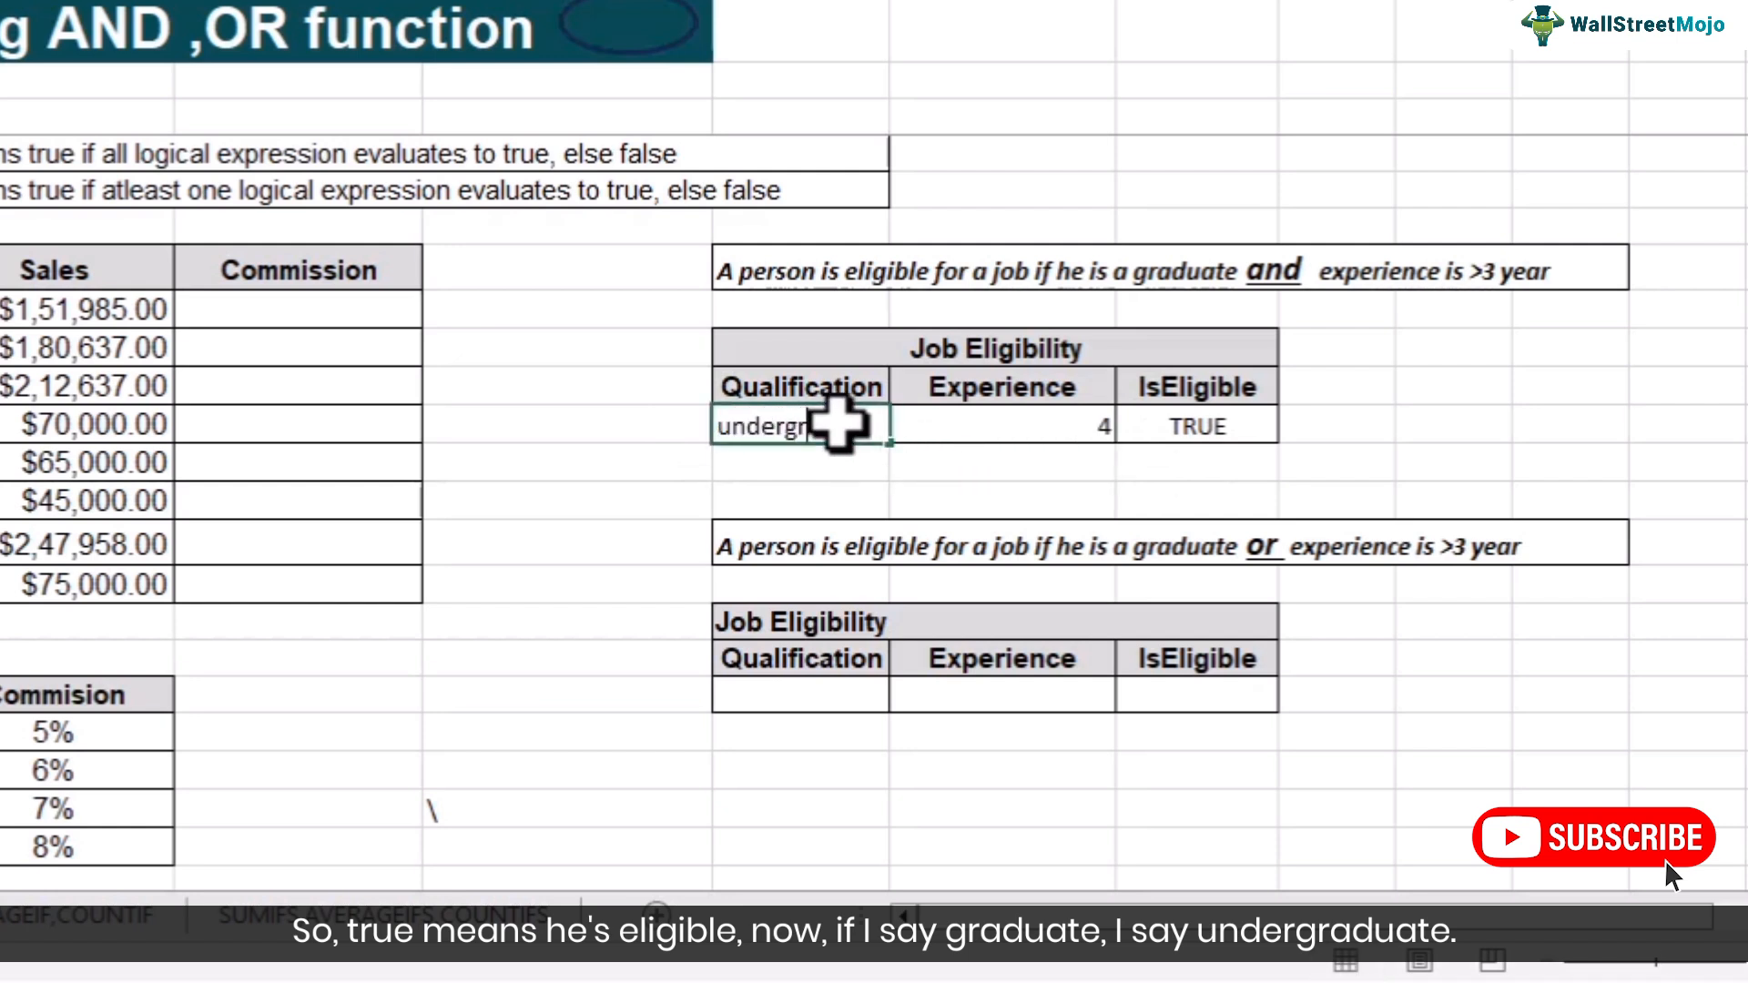
key("Return")
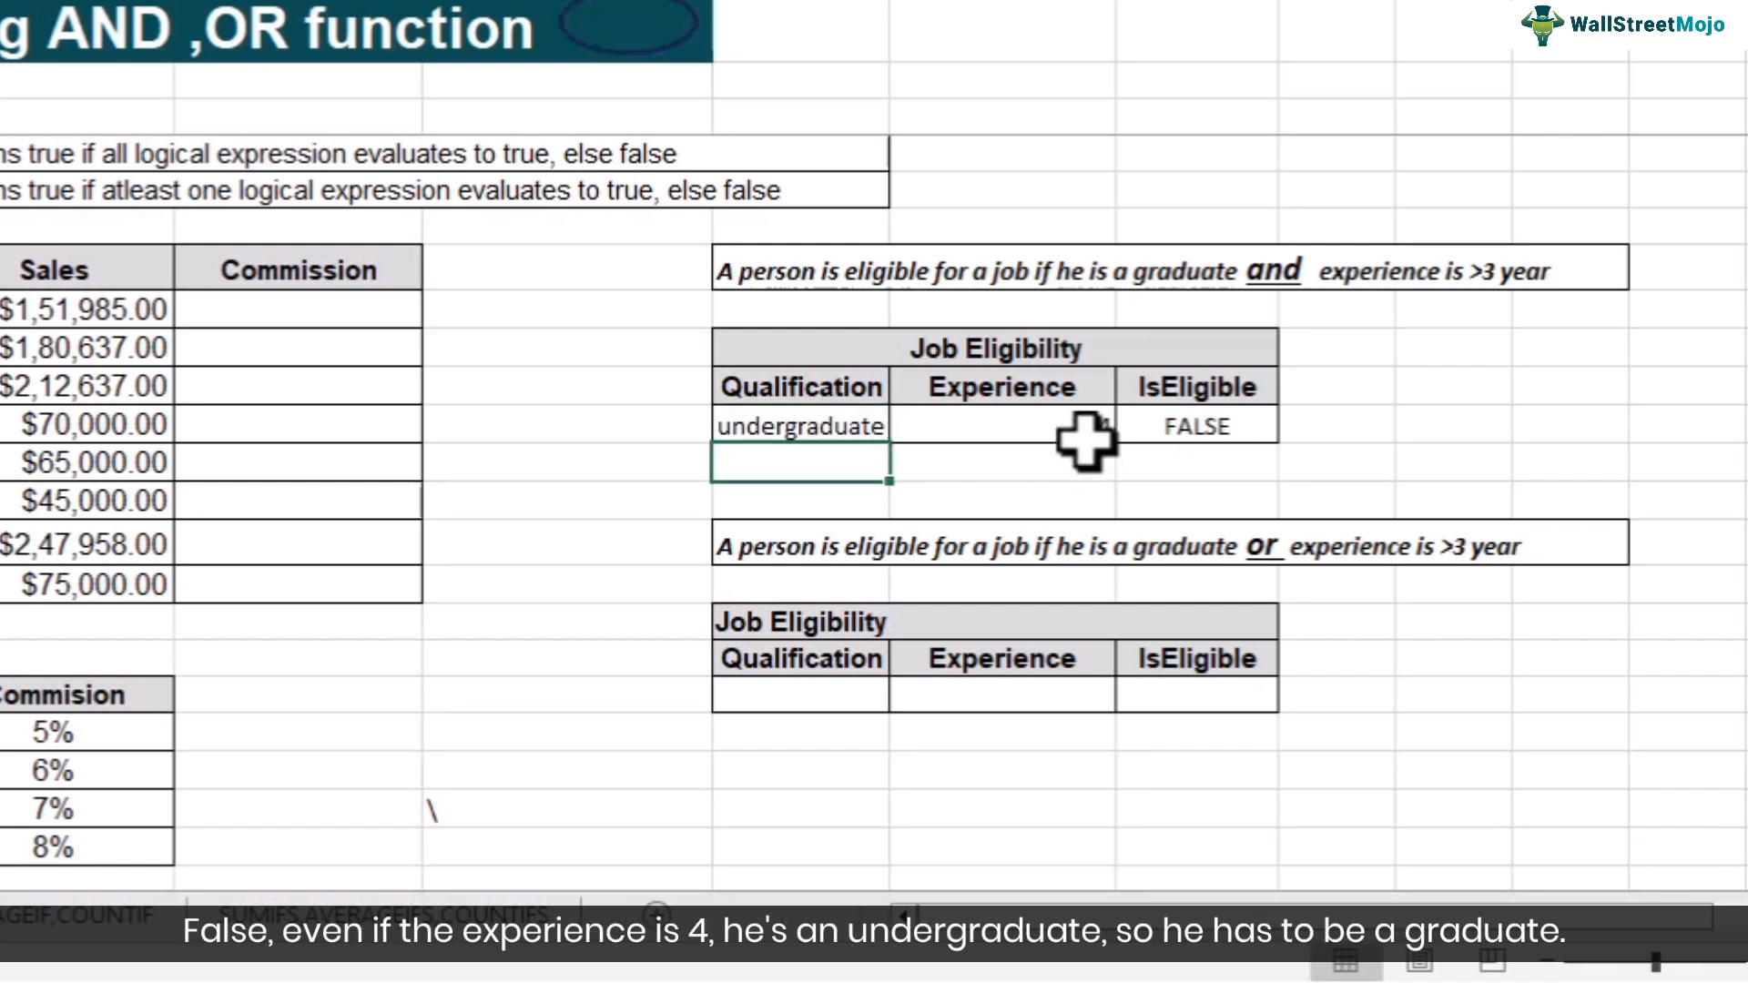
- Change the Qualification back to graduate
left_click(778, 421)
type("gra")
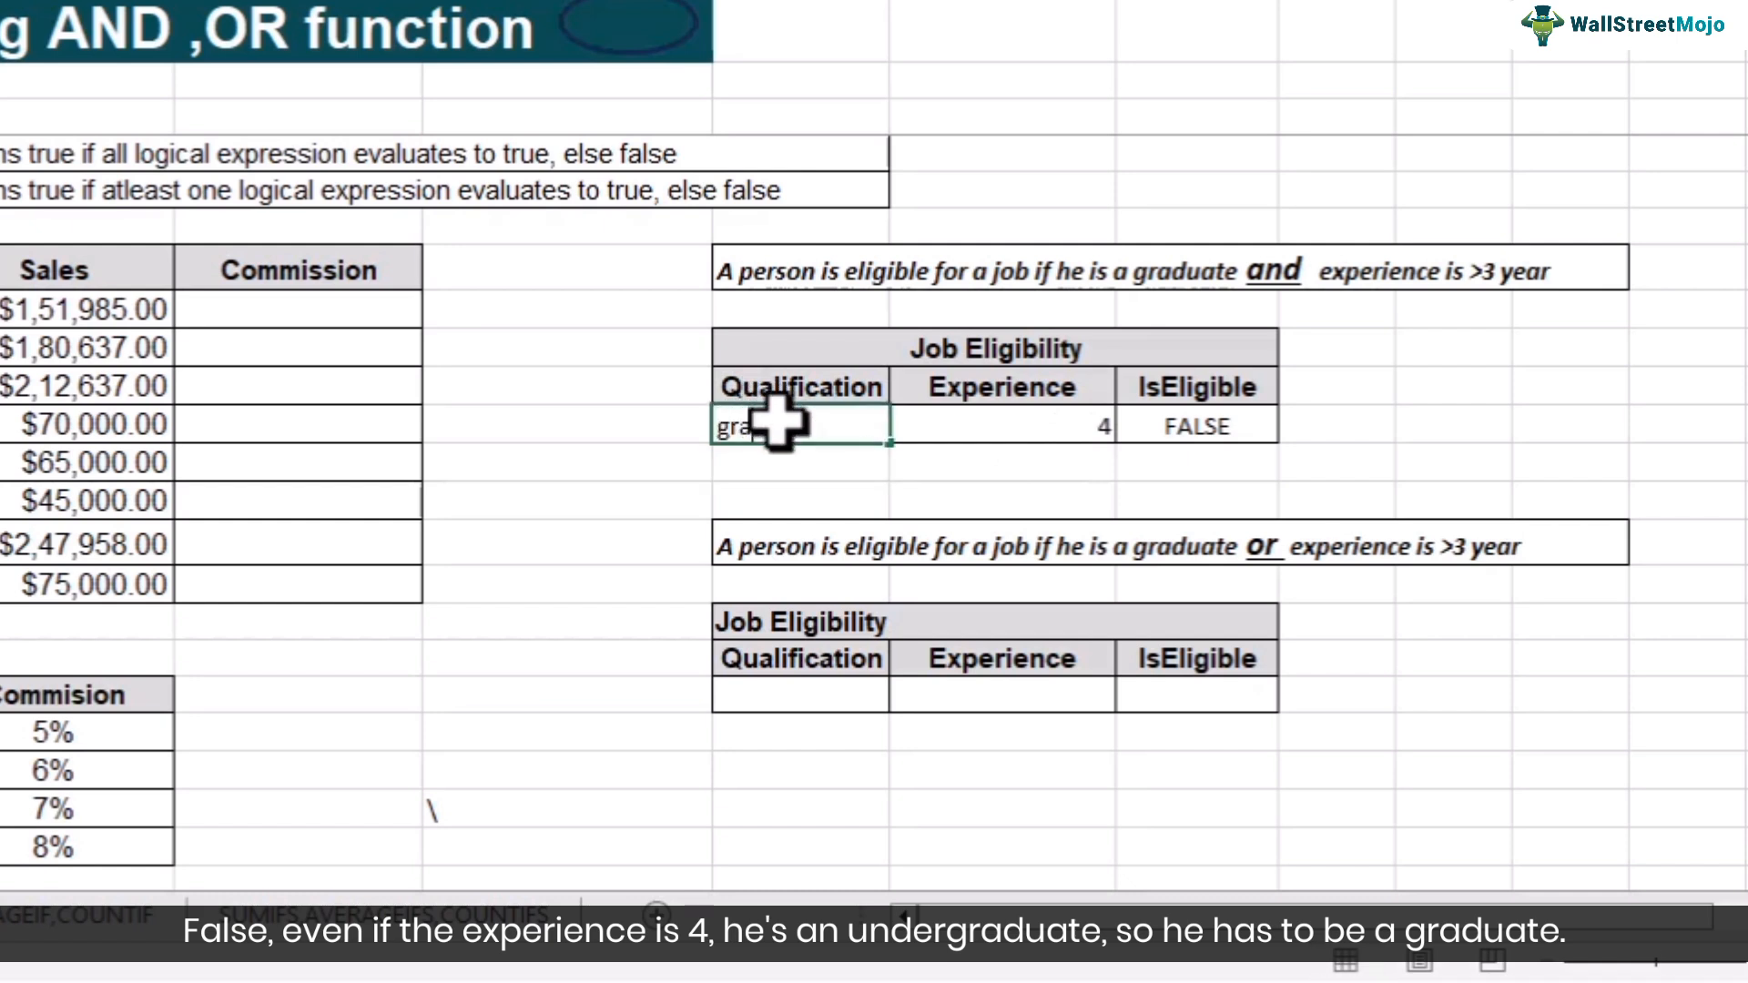
type("duate")
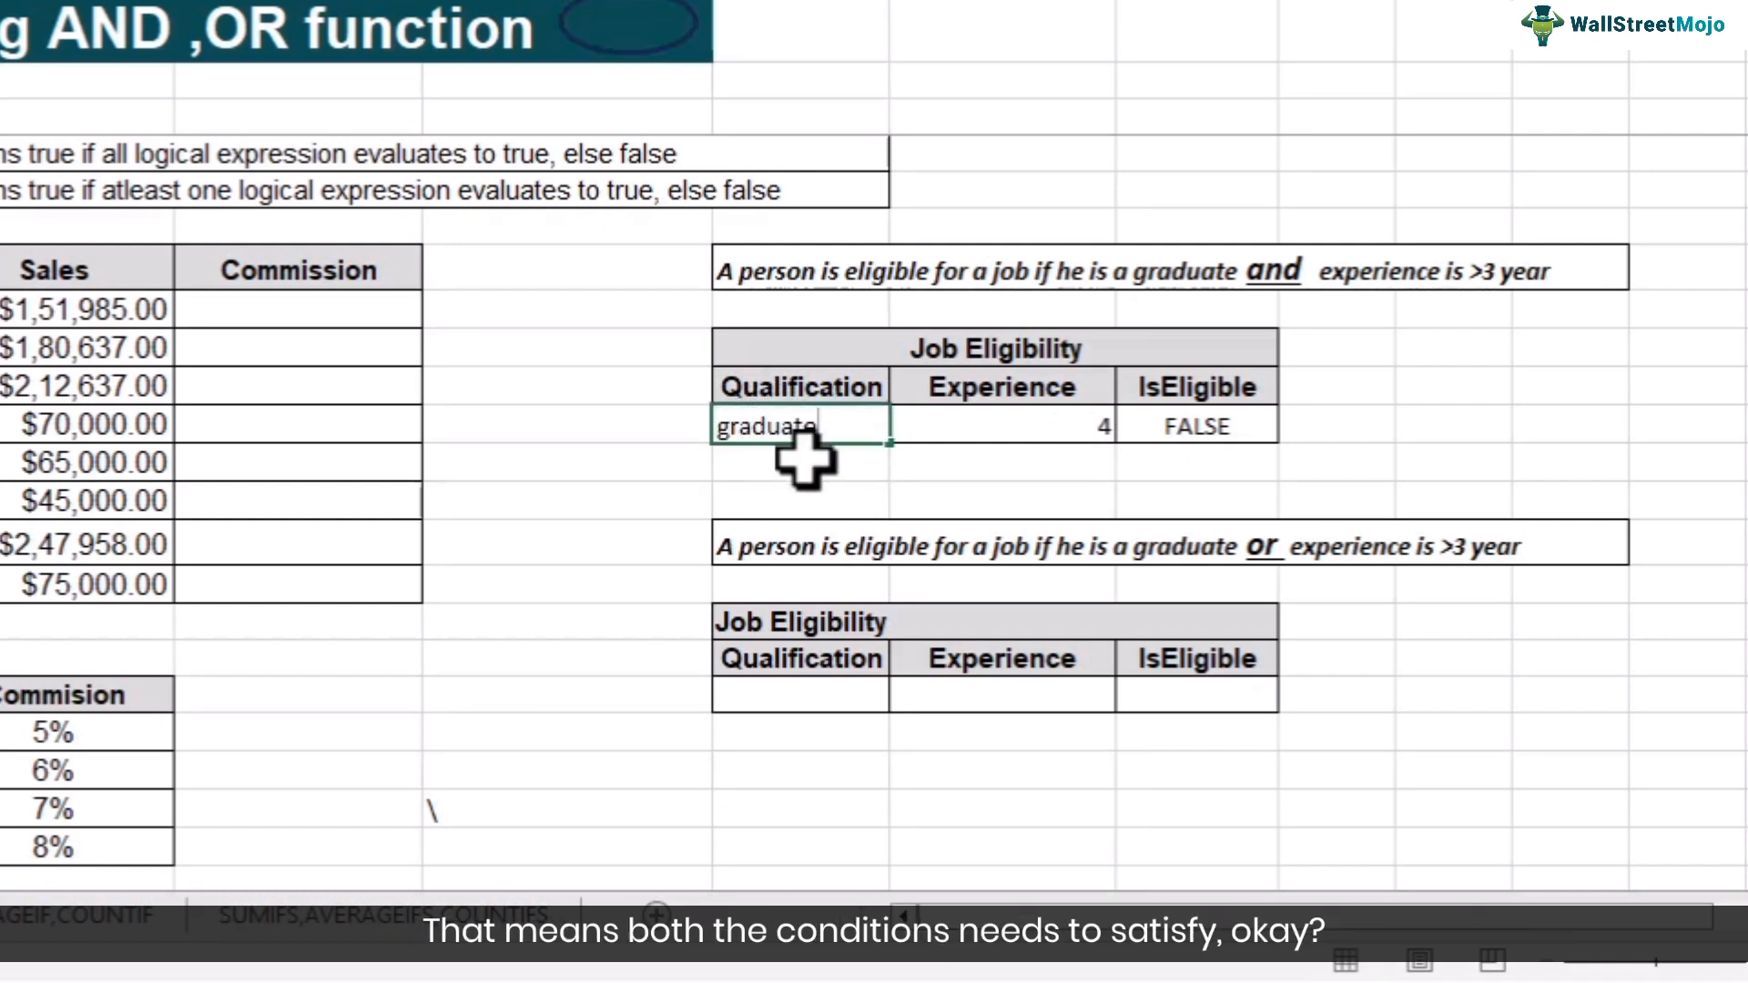
key("Return")
left_click(811, 433)
left_click(984, 424)
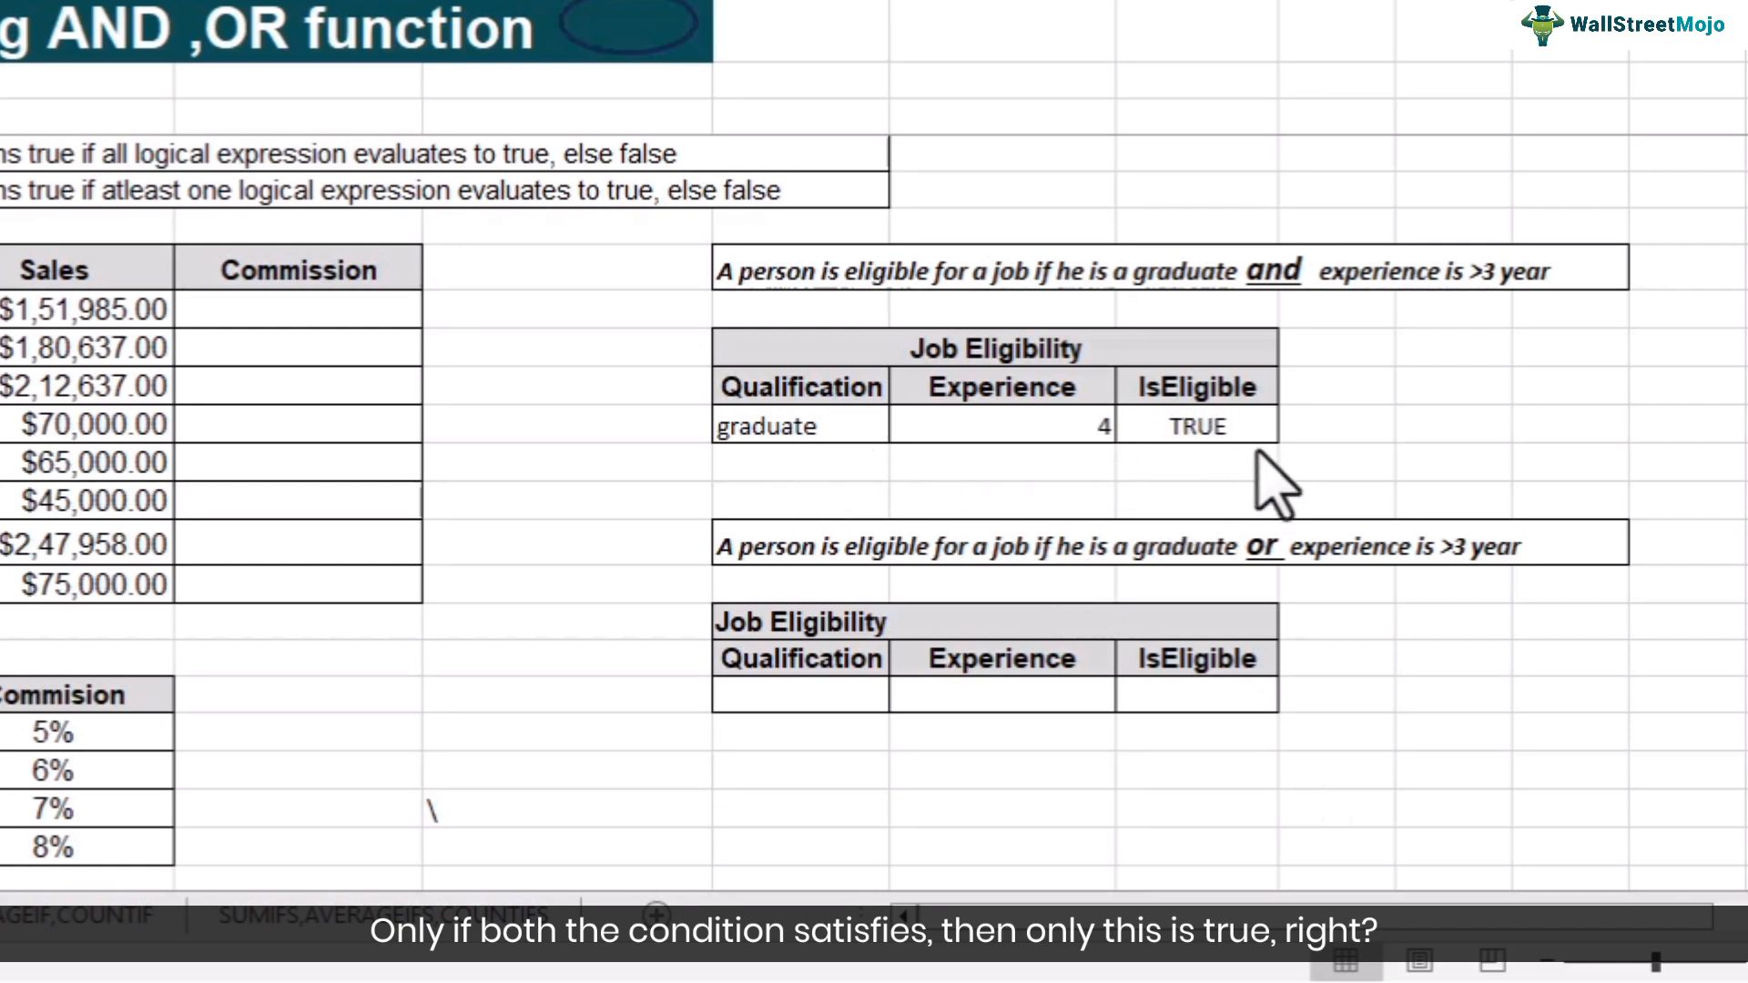
left_click(1220, 435)
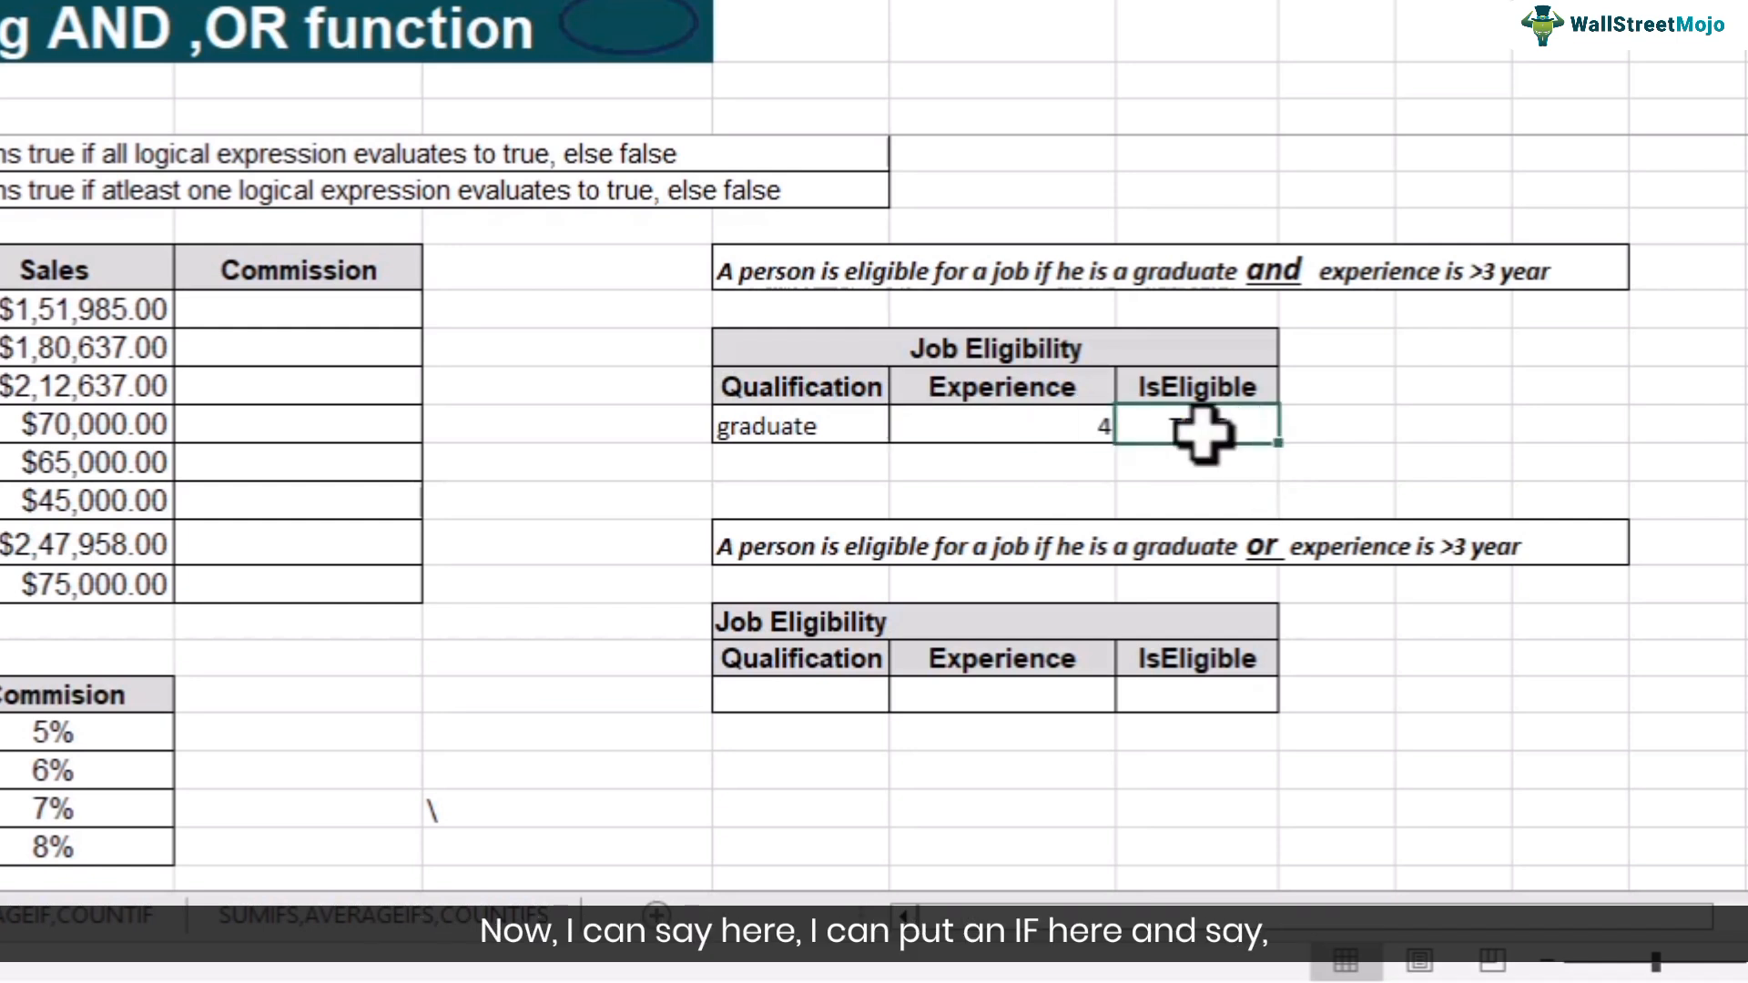
- Wrap the AND formula in IF so it reads =if(AND(F14="graduate",G14>3),"Yes","No")
double_click(1165, 420)
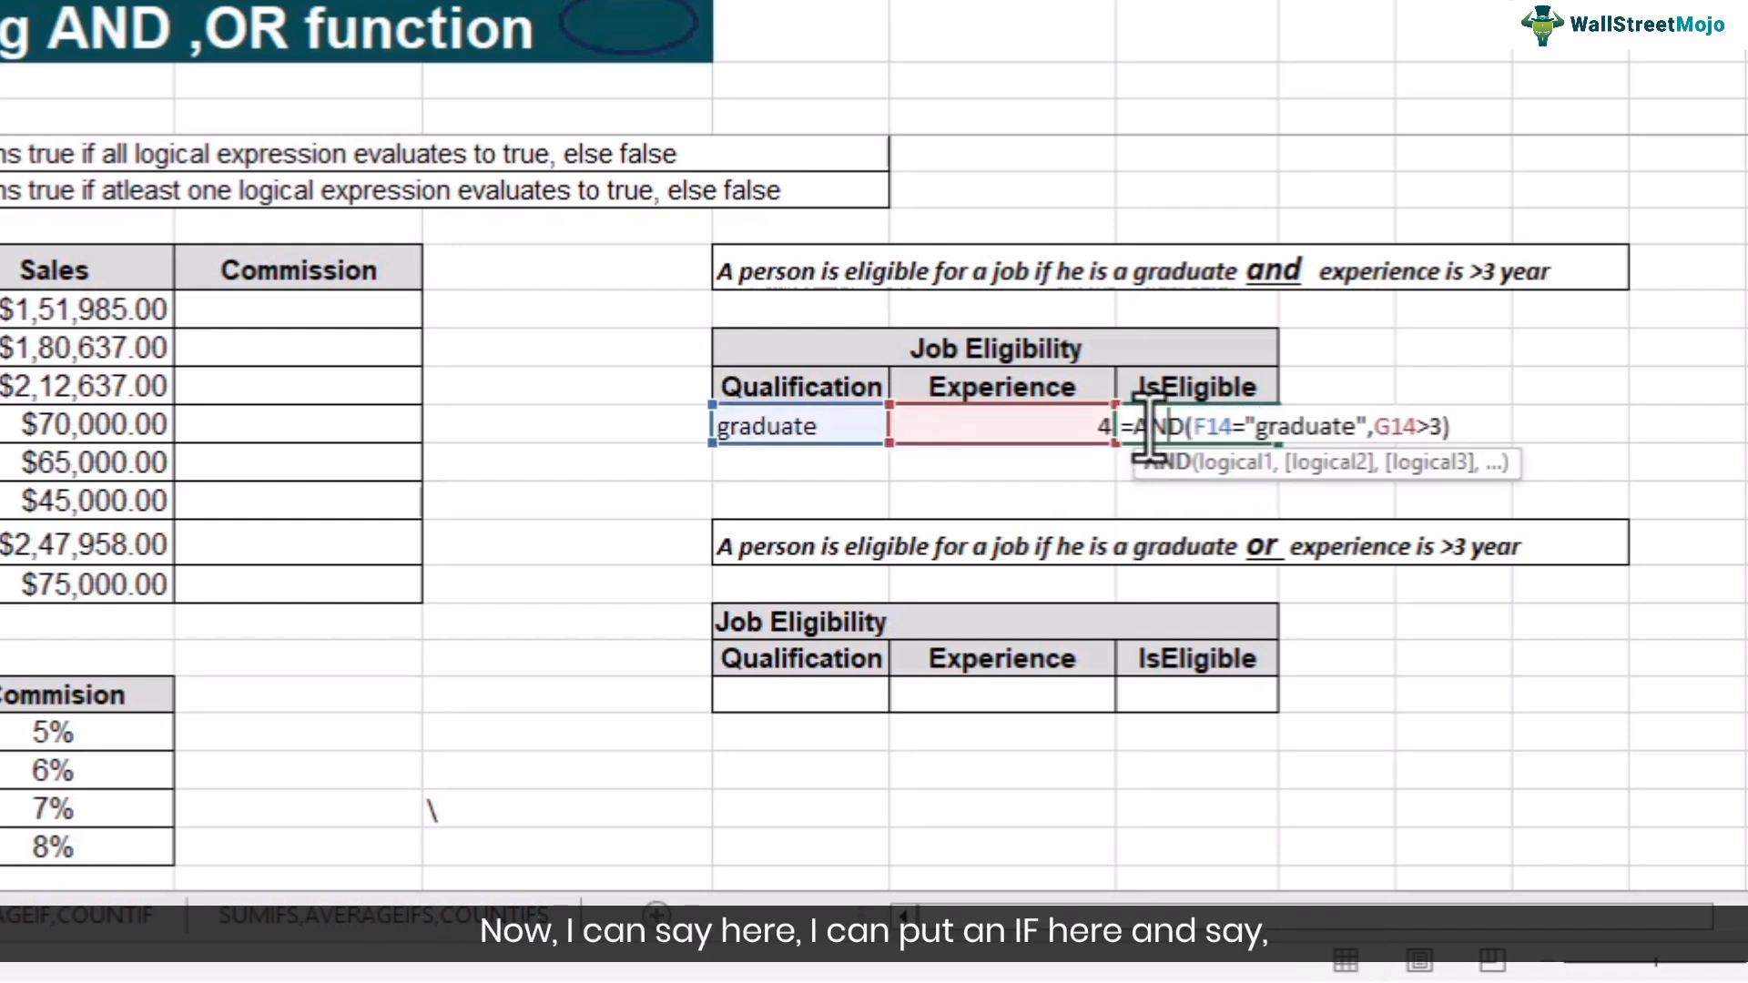
key("Left")
key("Left")
key("Left")
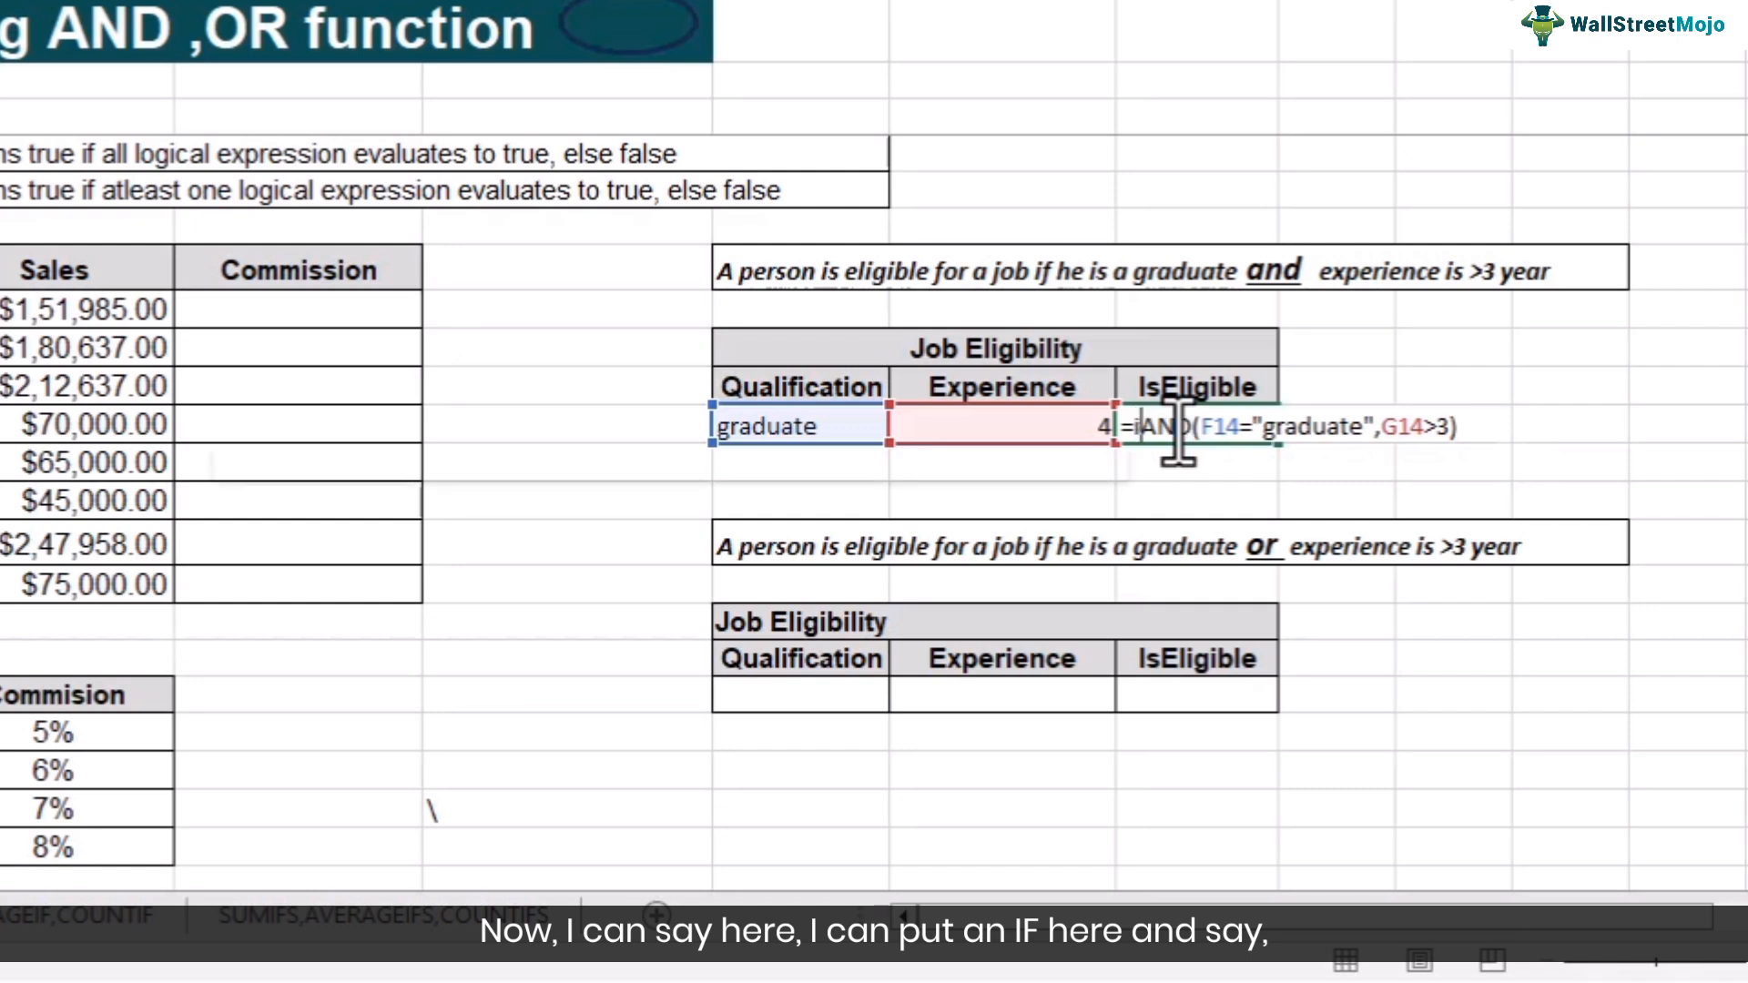
type("if(")
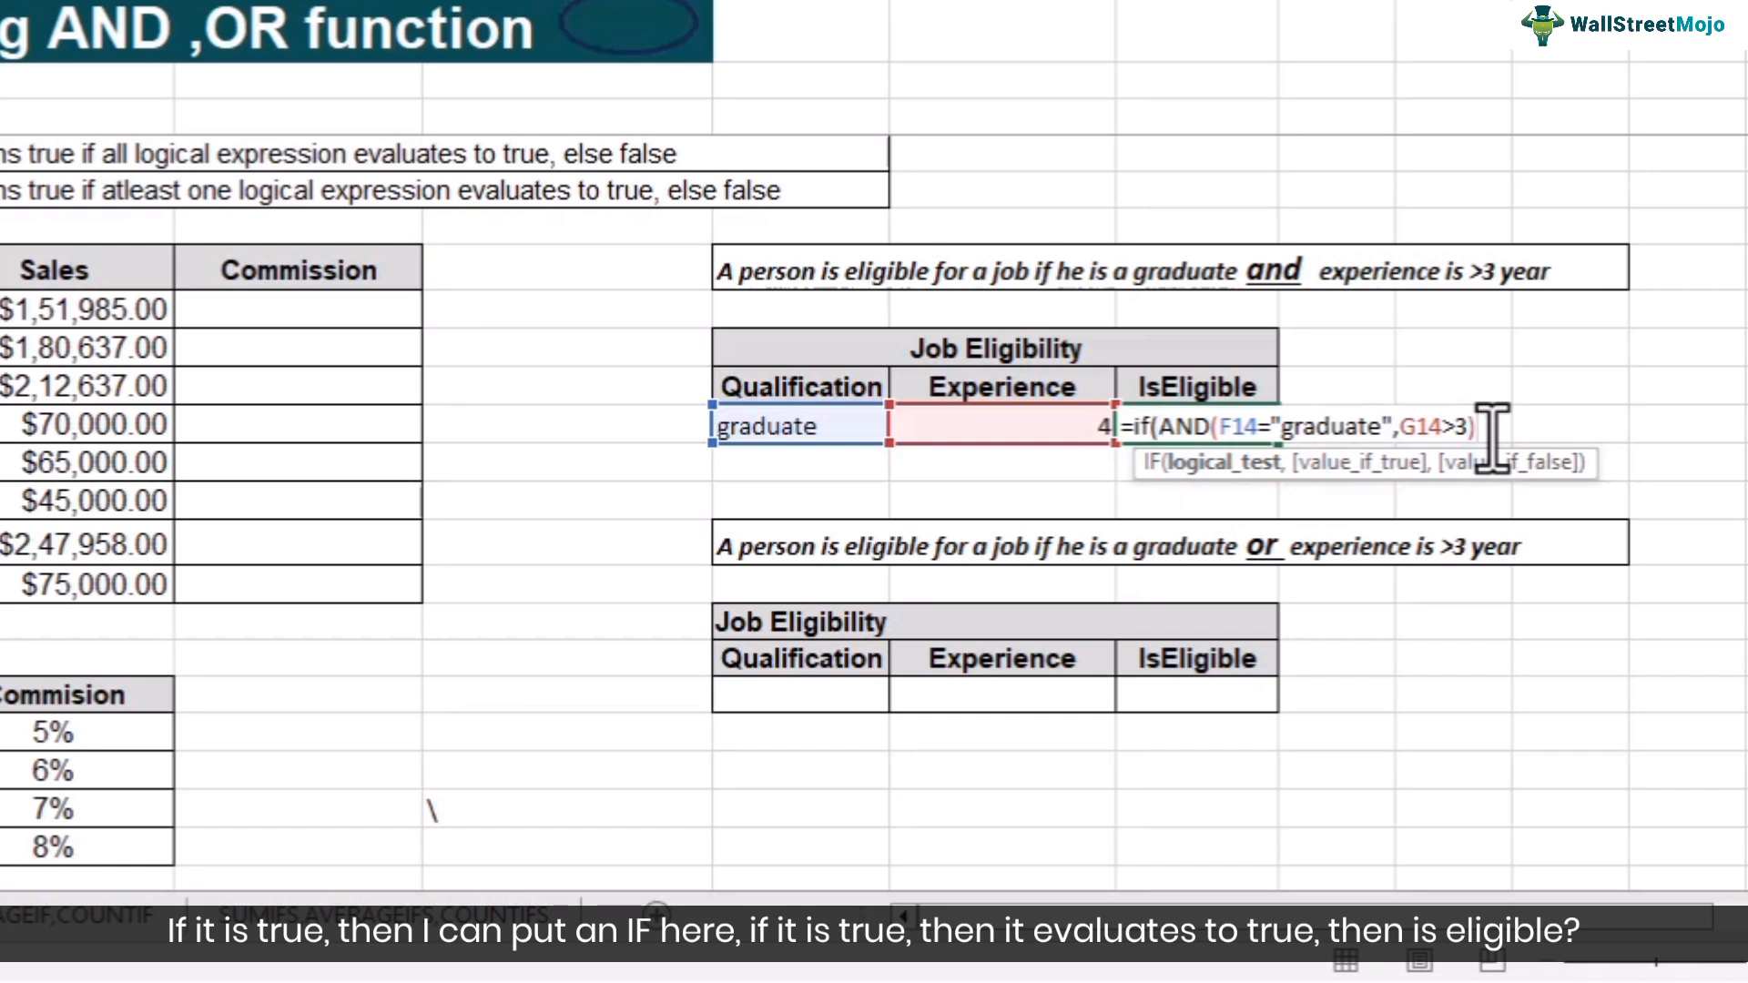
type(",\"Yes")
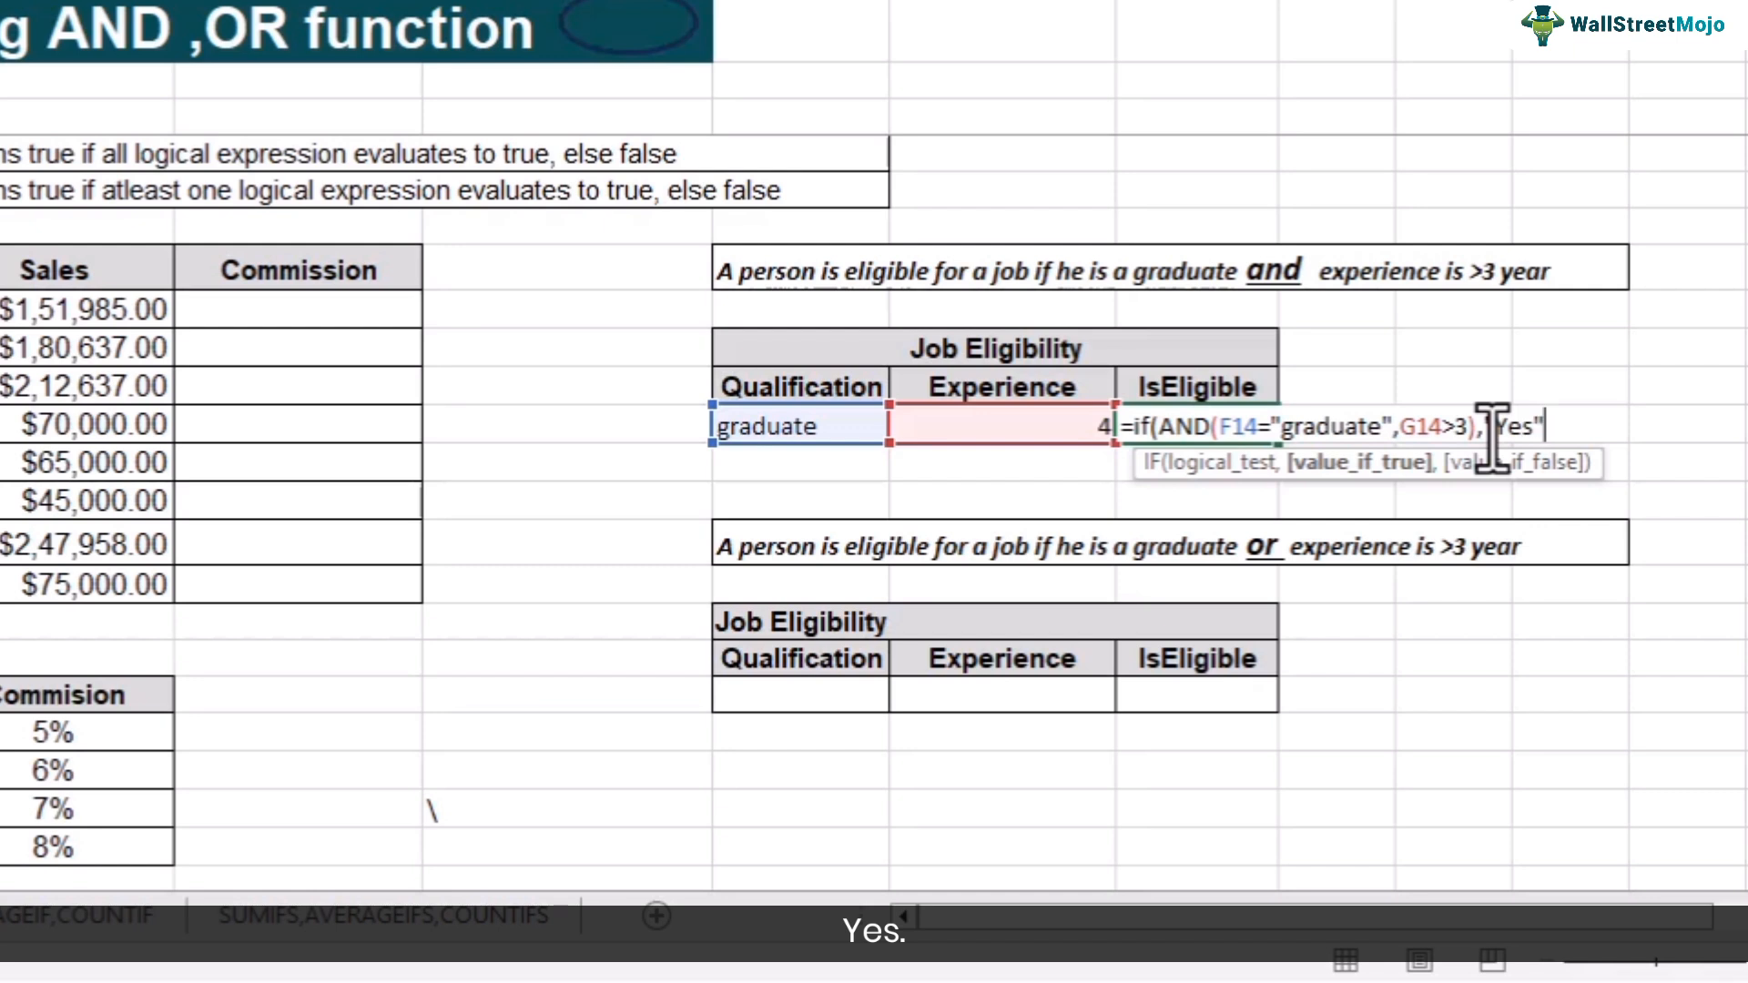
type(",\"N")
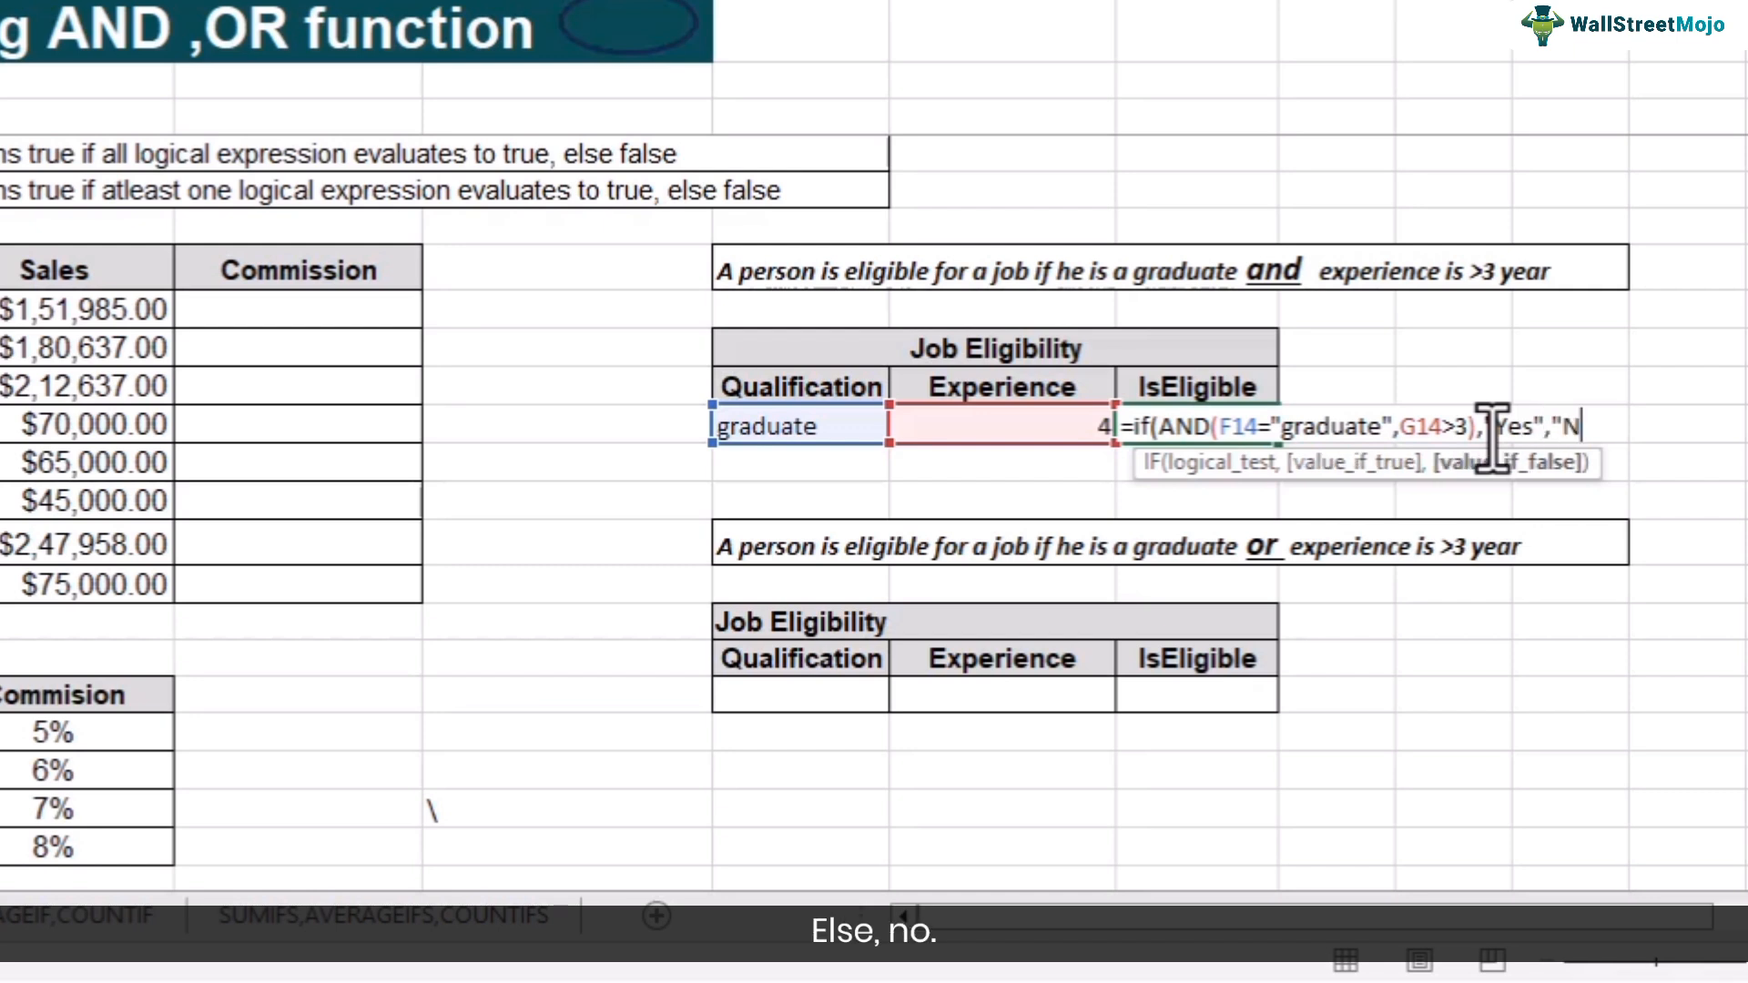
type("o\")")
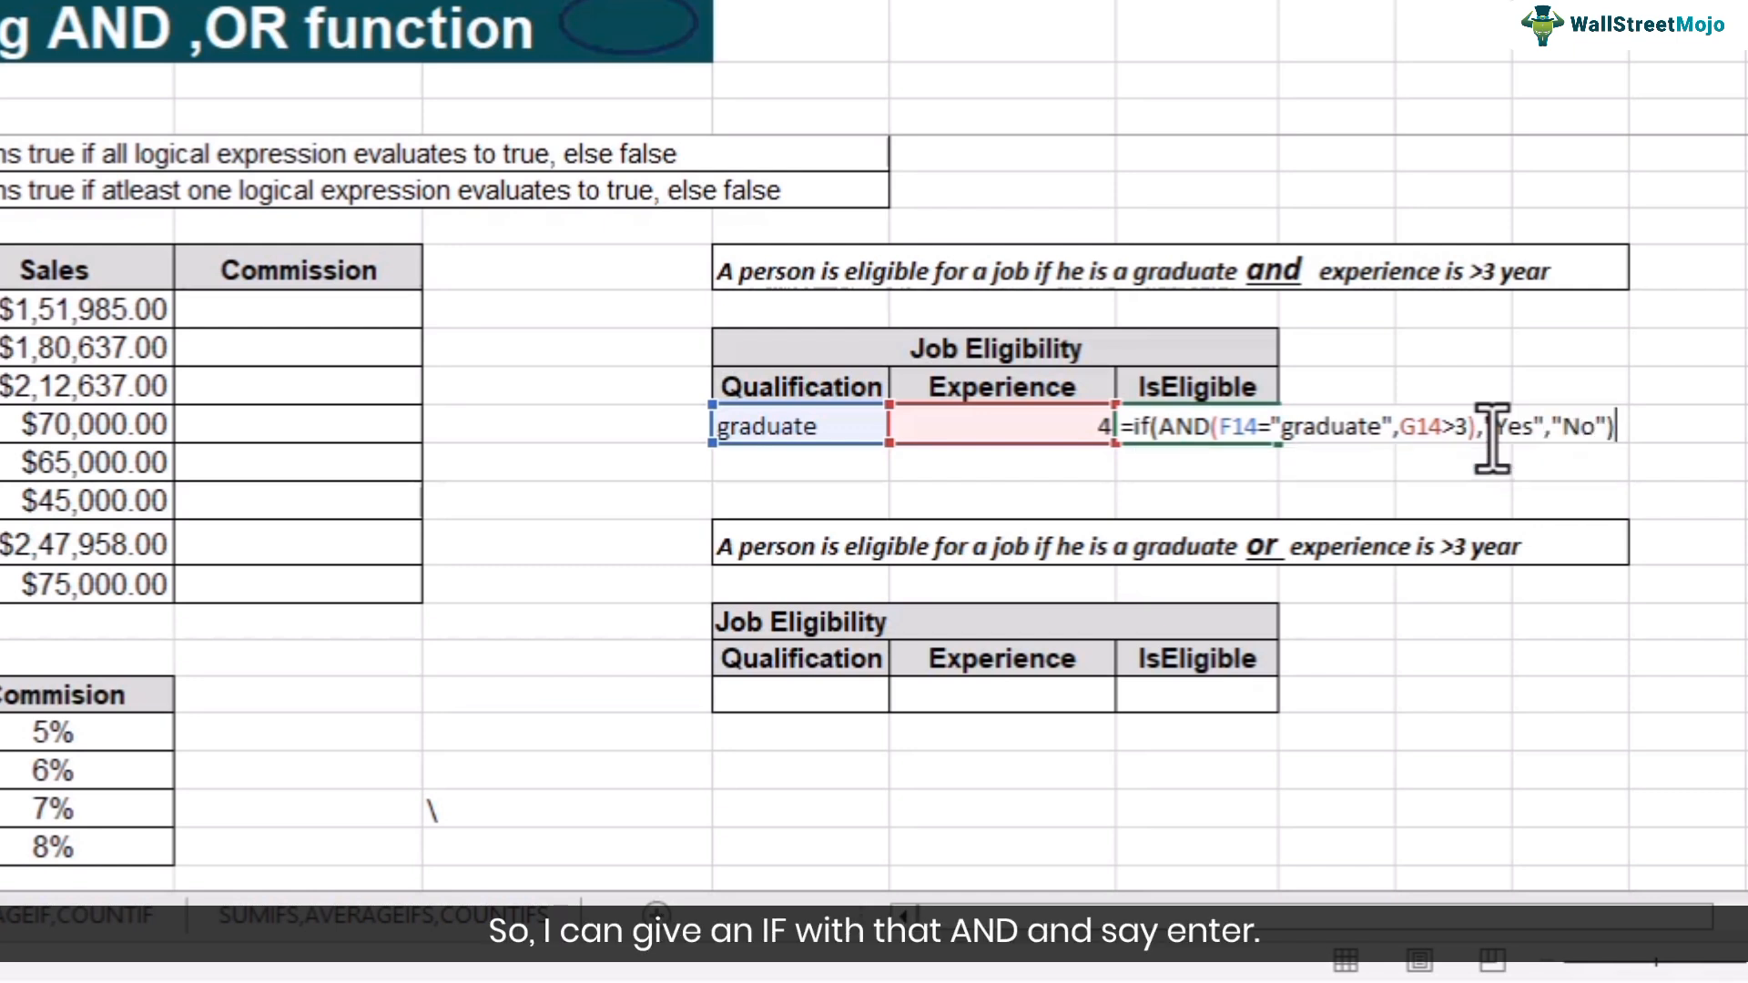
key("Return")
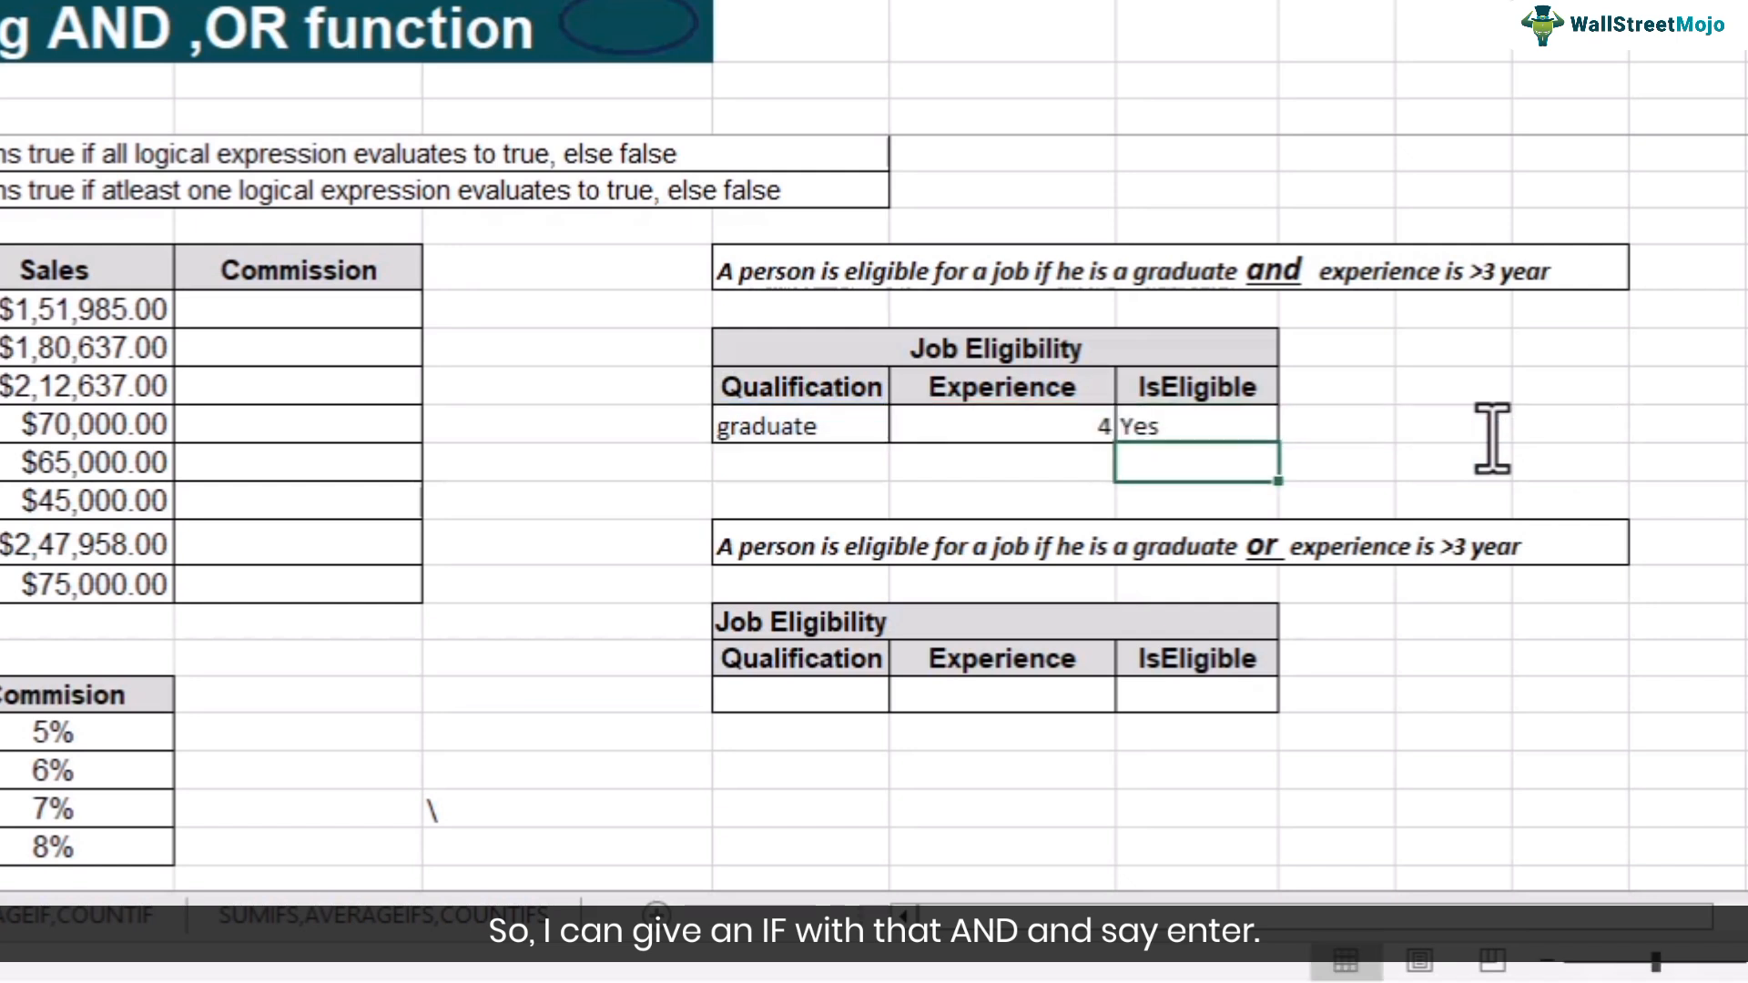
- Change the Experience value to 2
left_click(1065, 426)
type("2")
key("Return")
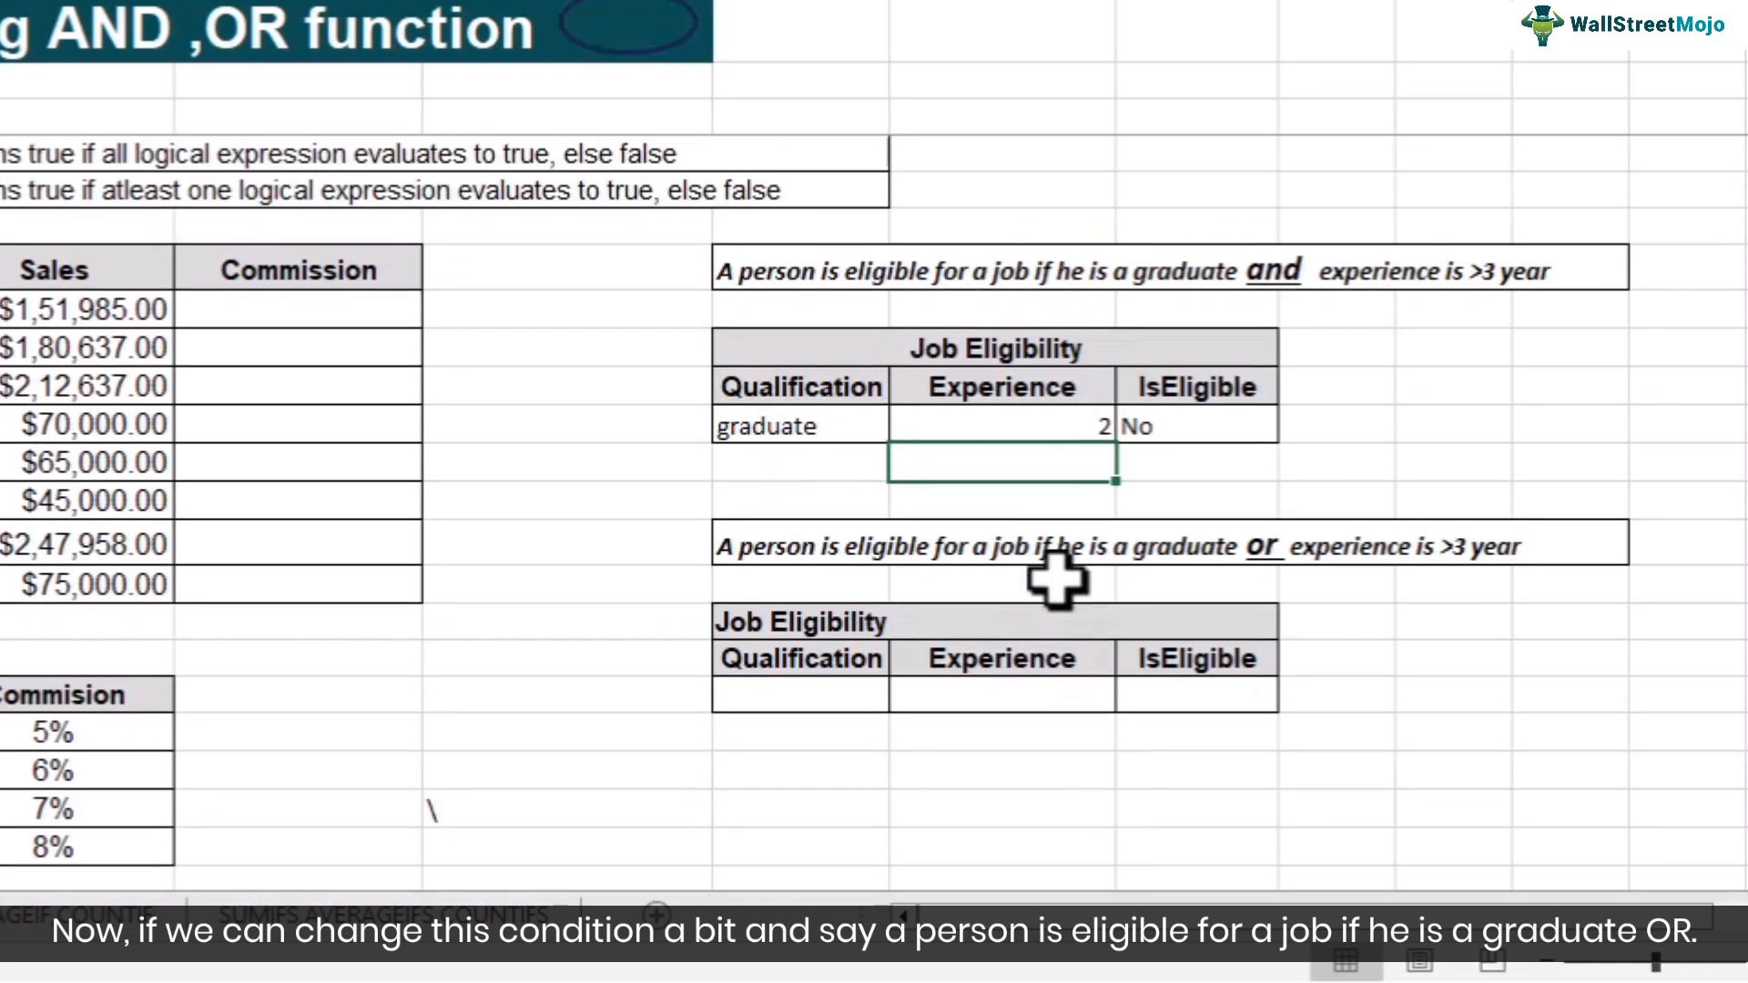
- Enter =OR(F21="graduate",G21>3) in the IsEligible cell of the second Job Eligibility table
scroll(1055, 578, "down", 1)
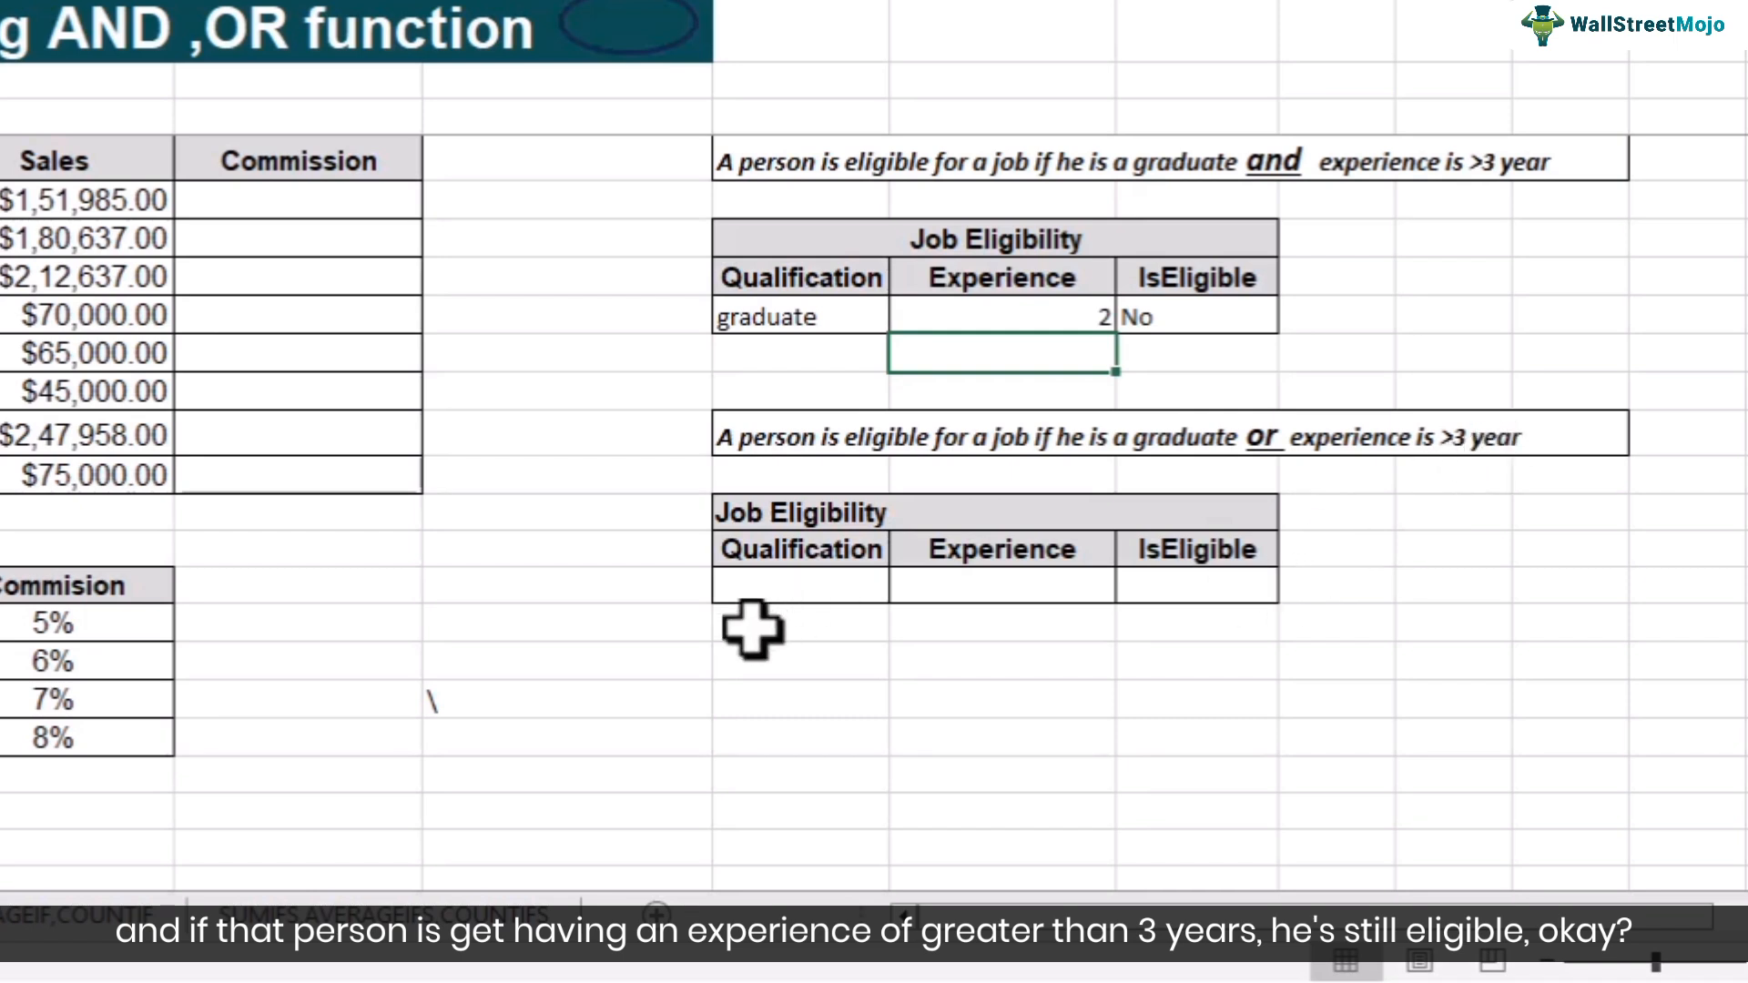
left_click(1154, 593)
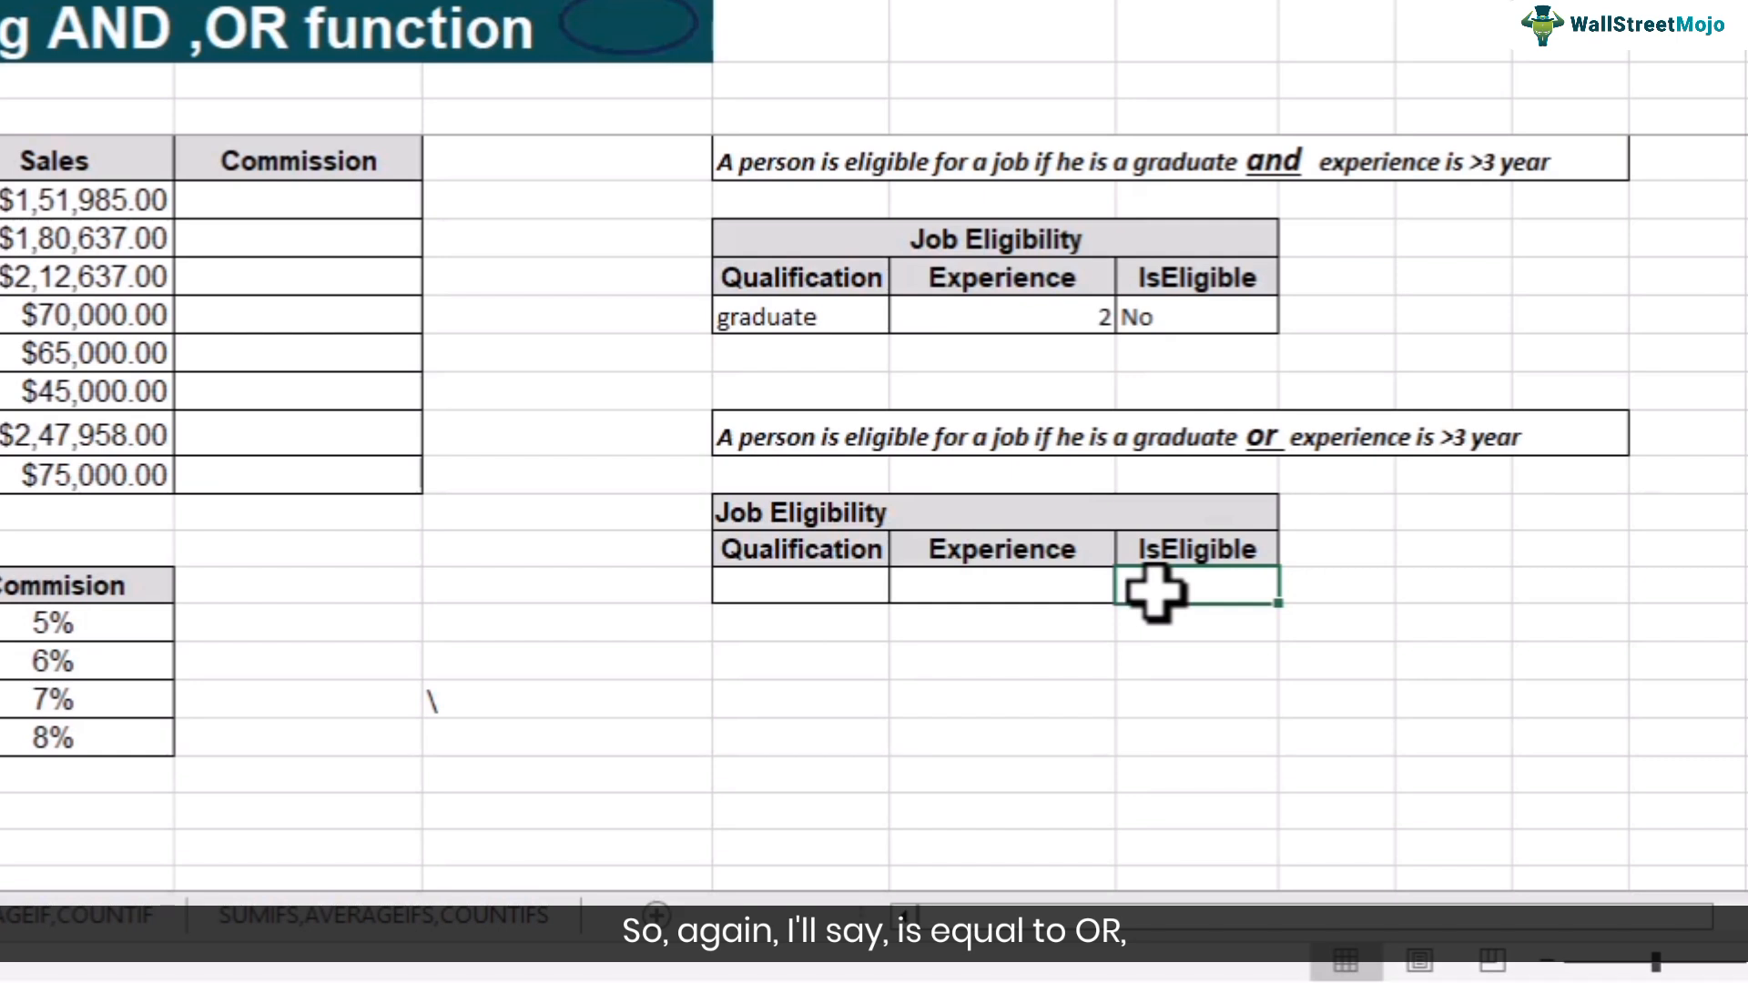
type("=OR")
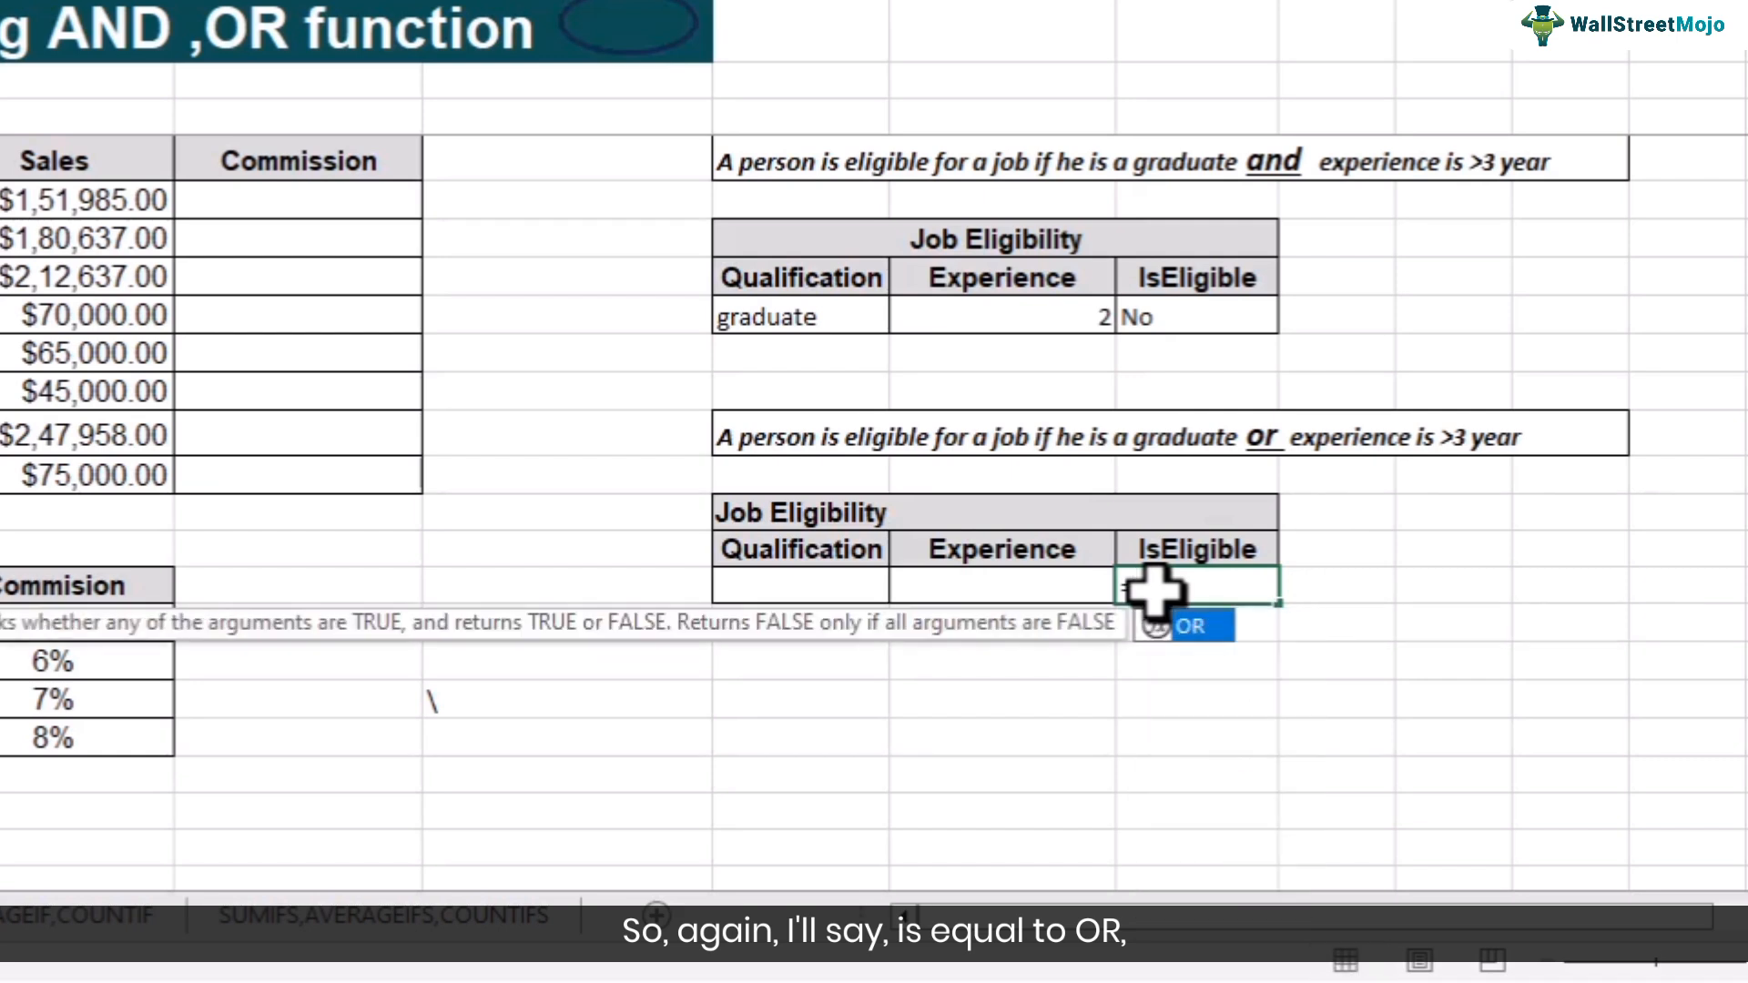
type("(")
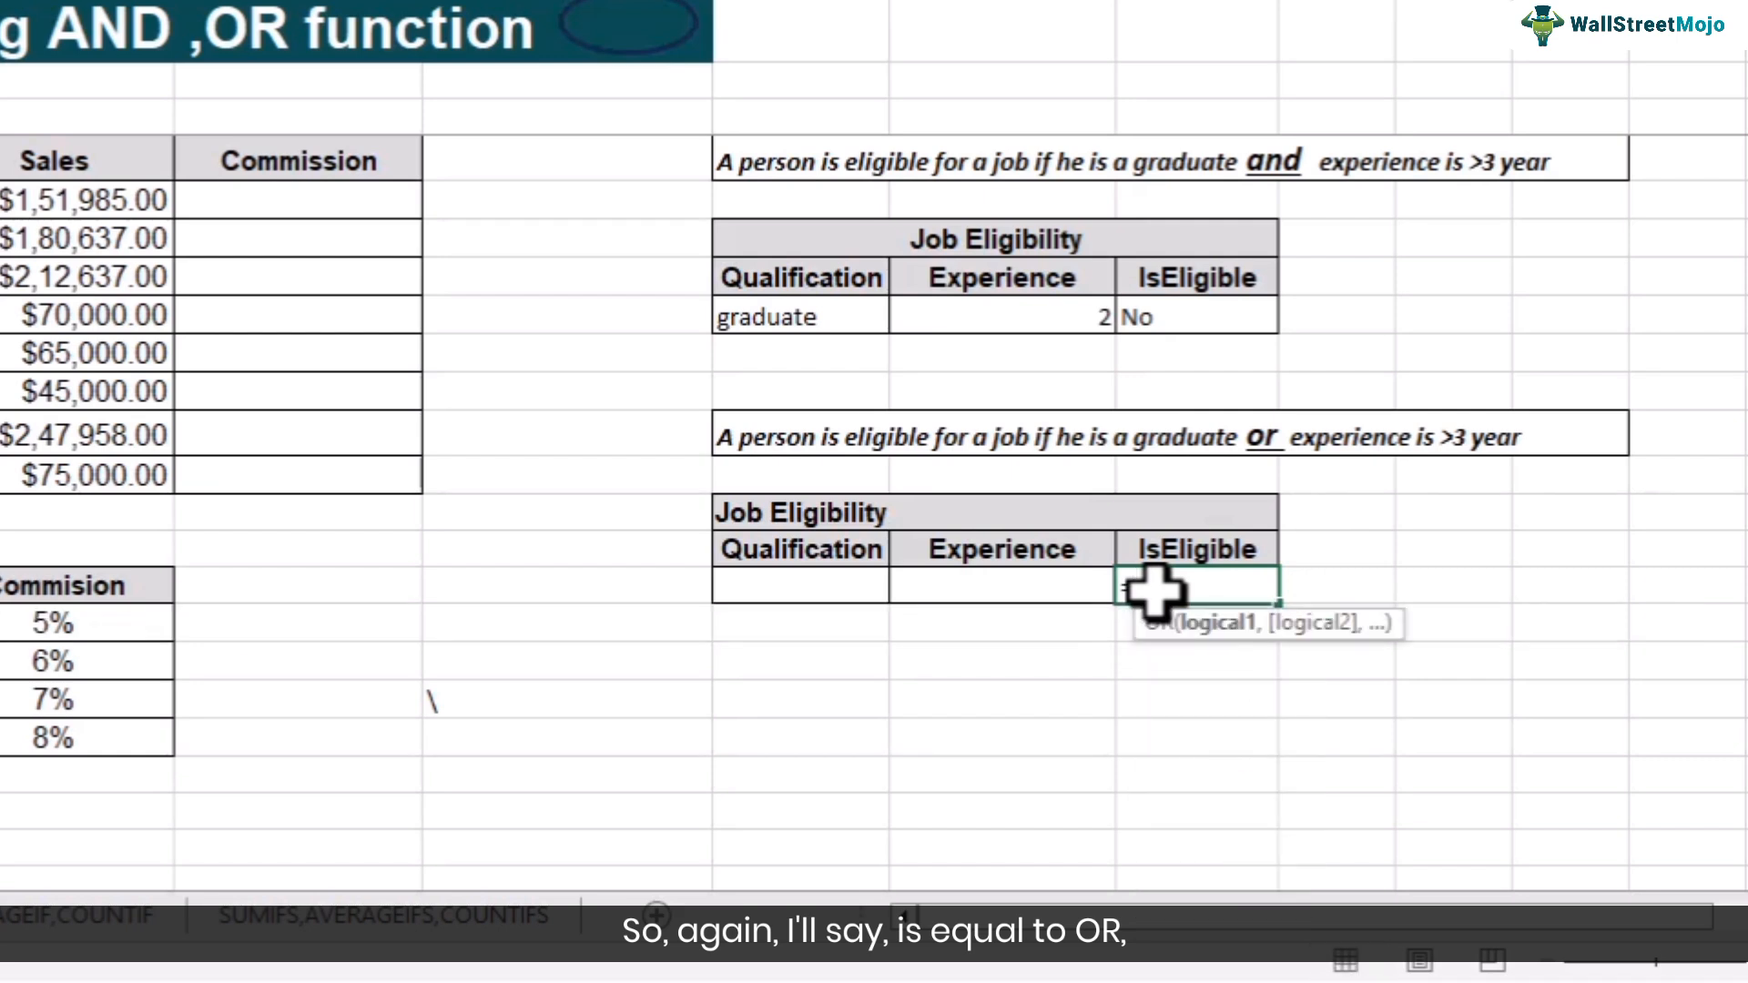
left_click(801, 587)
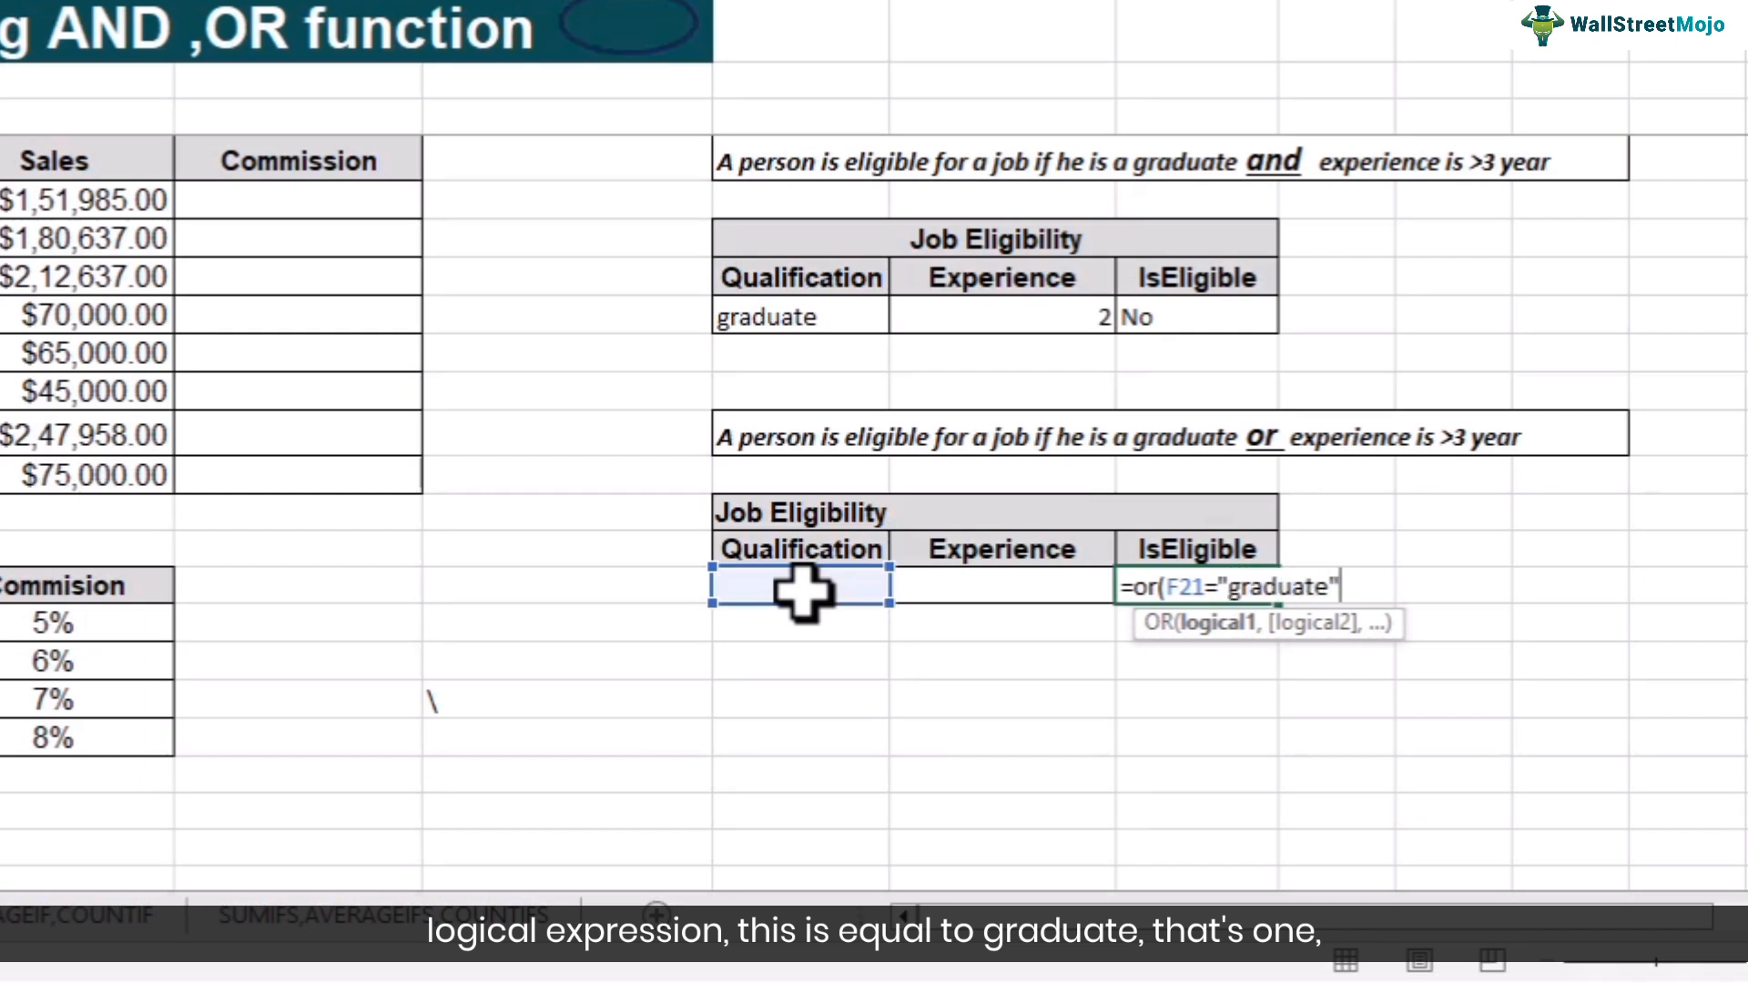
type(",")
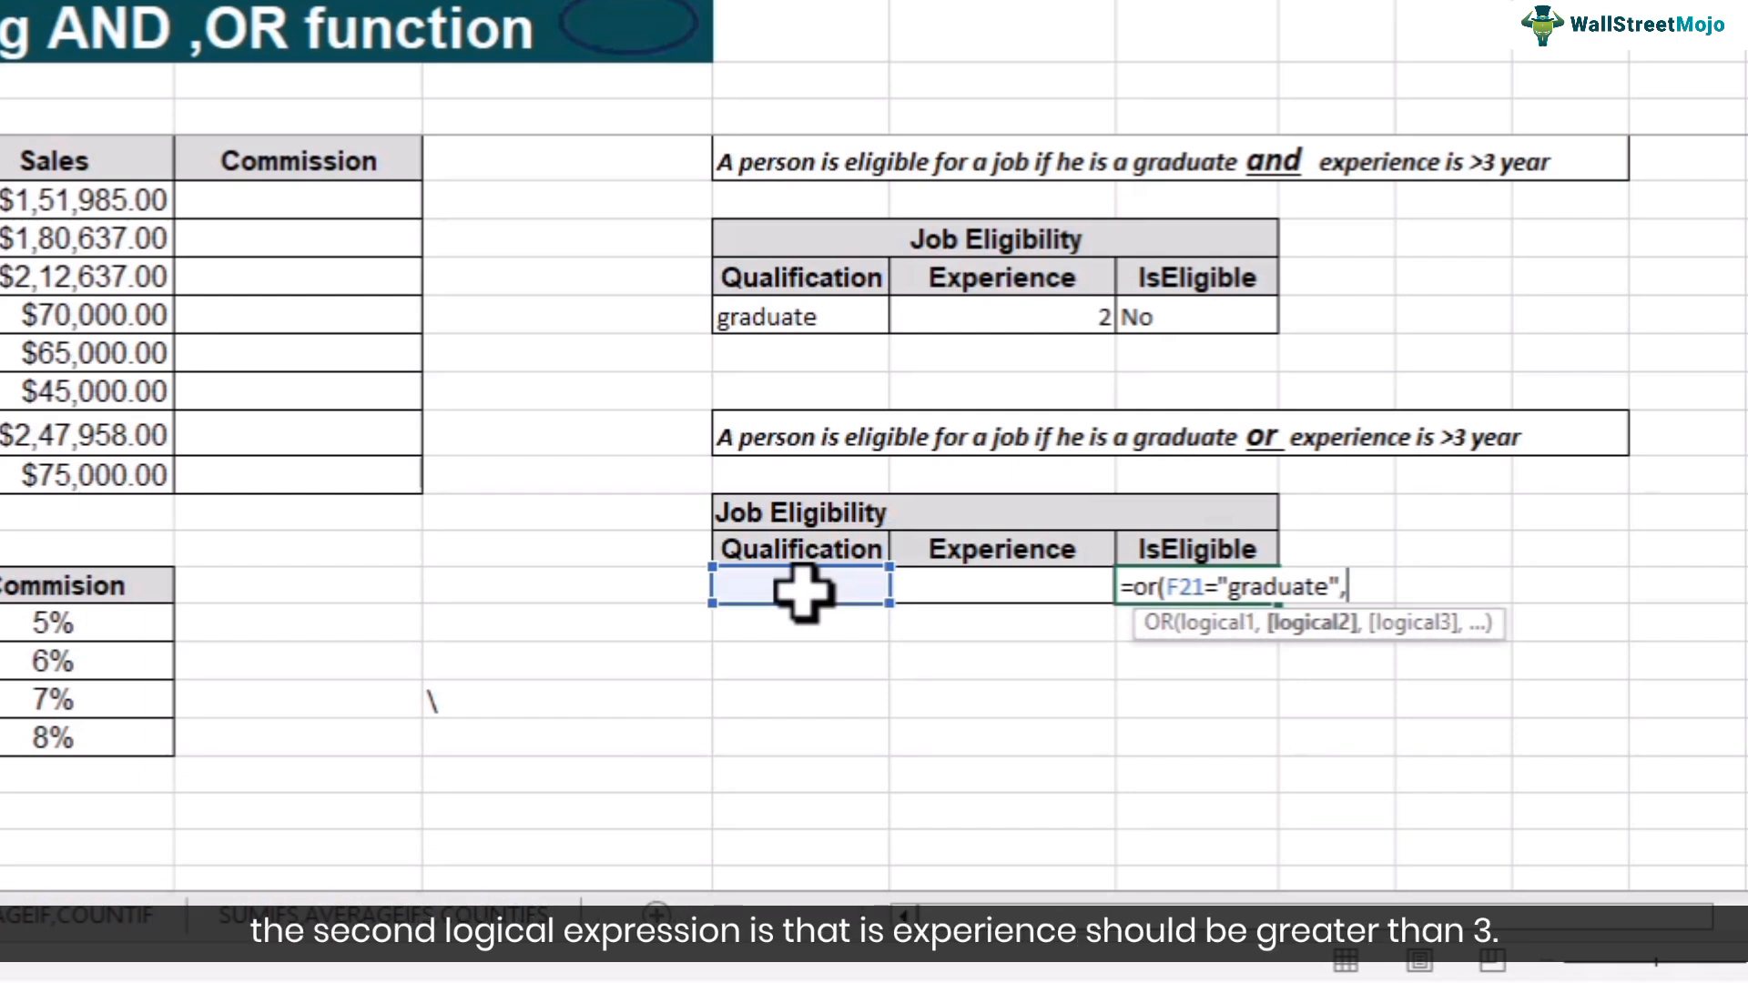
left_click(998, 588)
type(">")
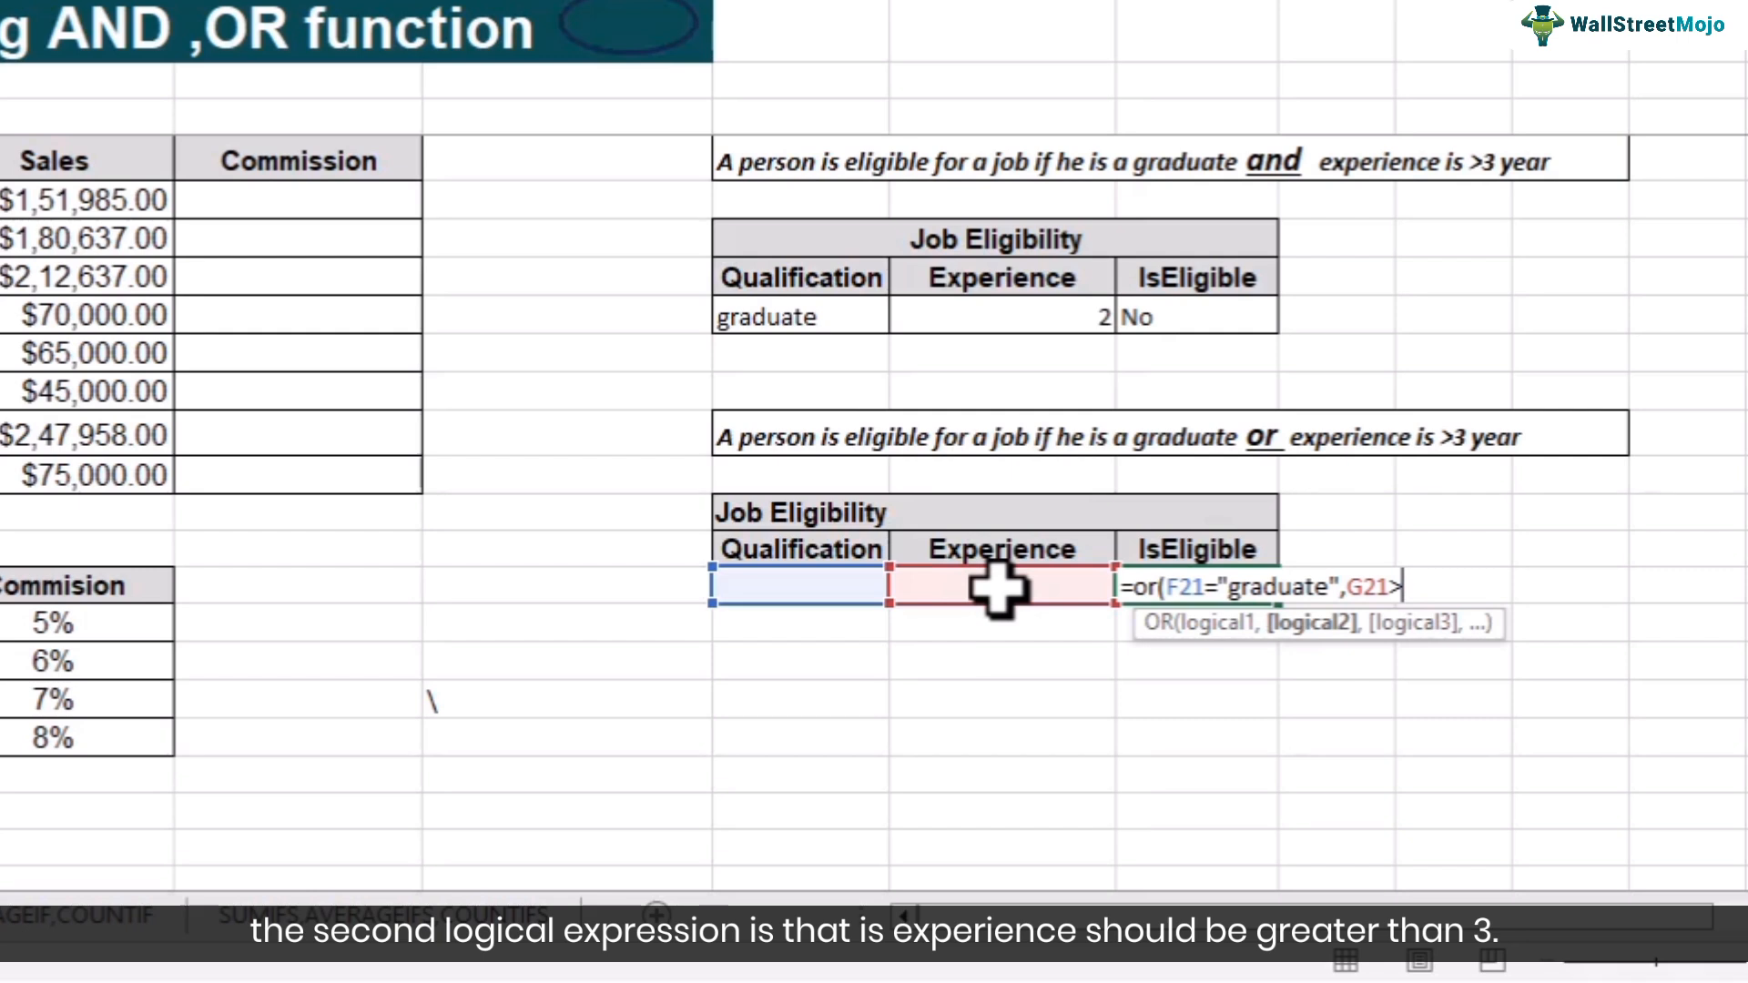
type("3)")
key("Return")
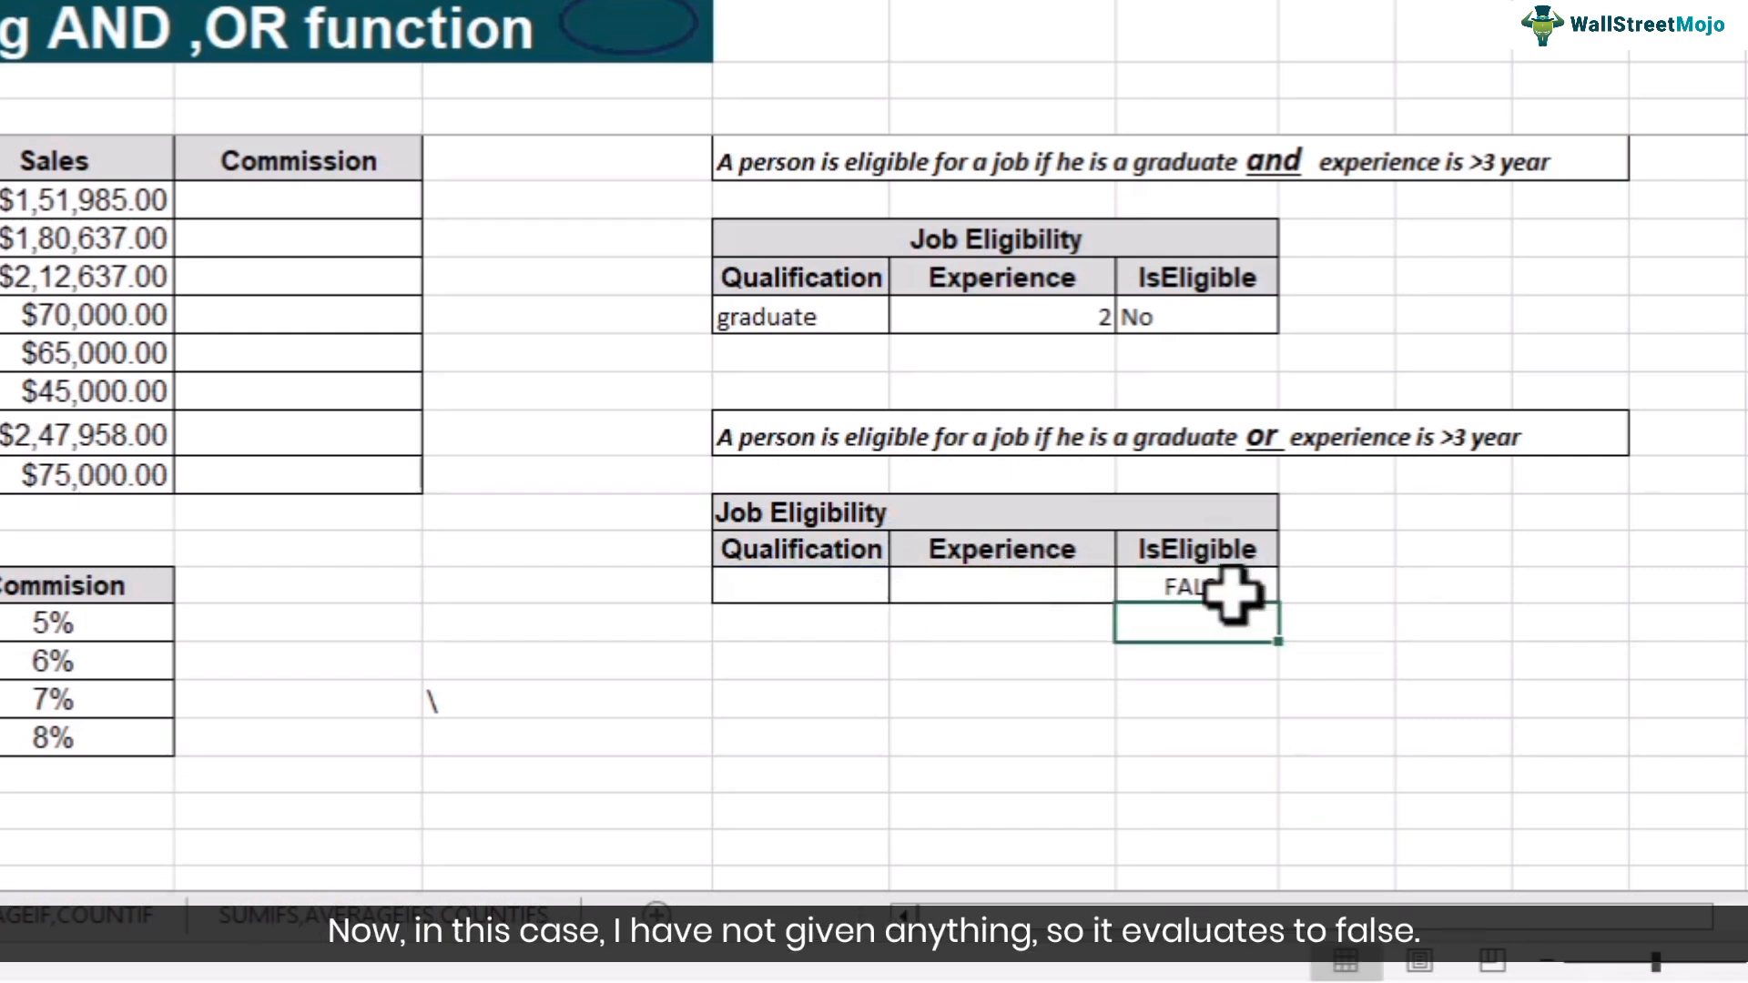
- Set the second table's Qualification to graduate
left_click(792, 593)
type("grad")
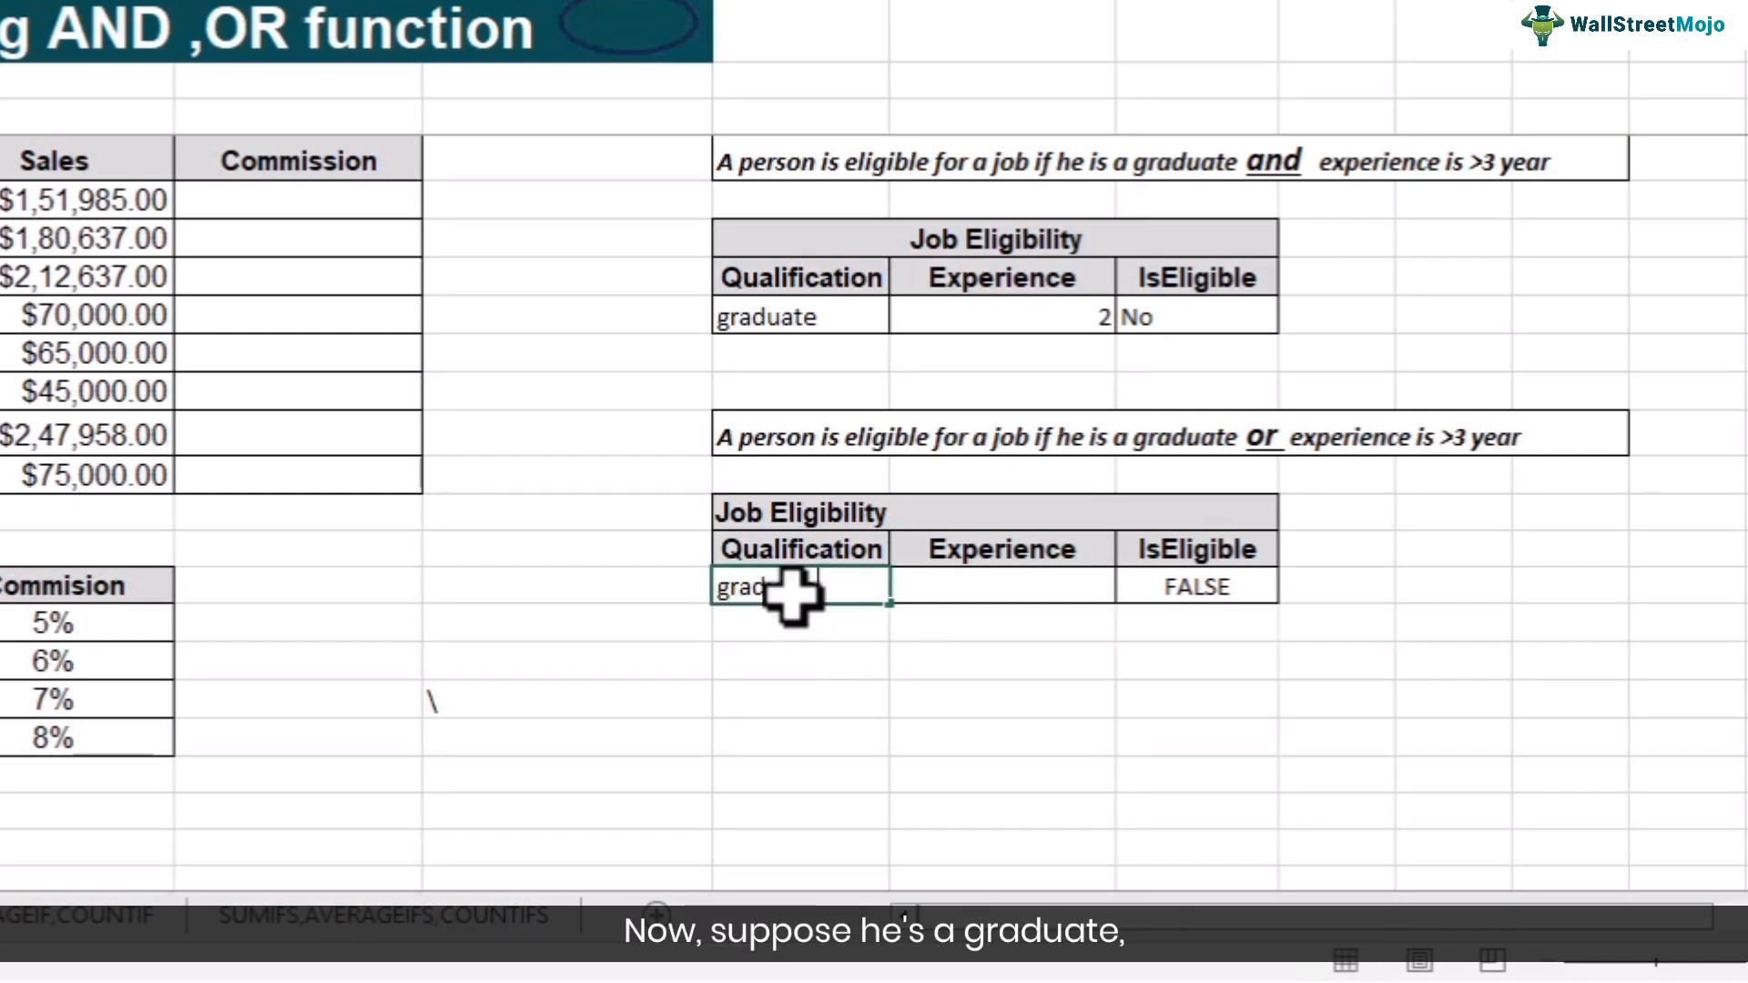
type("uate")
key("Return")
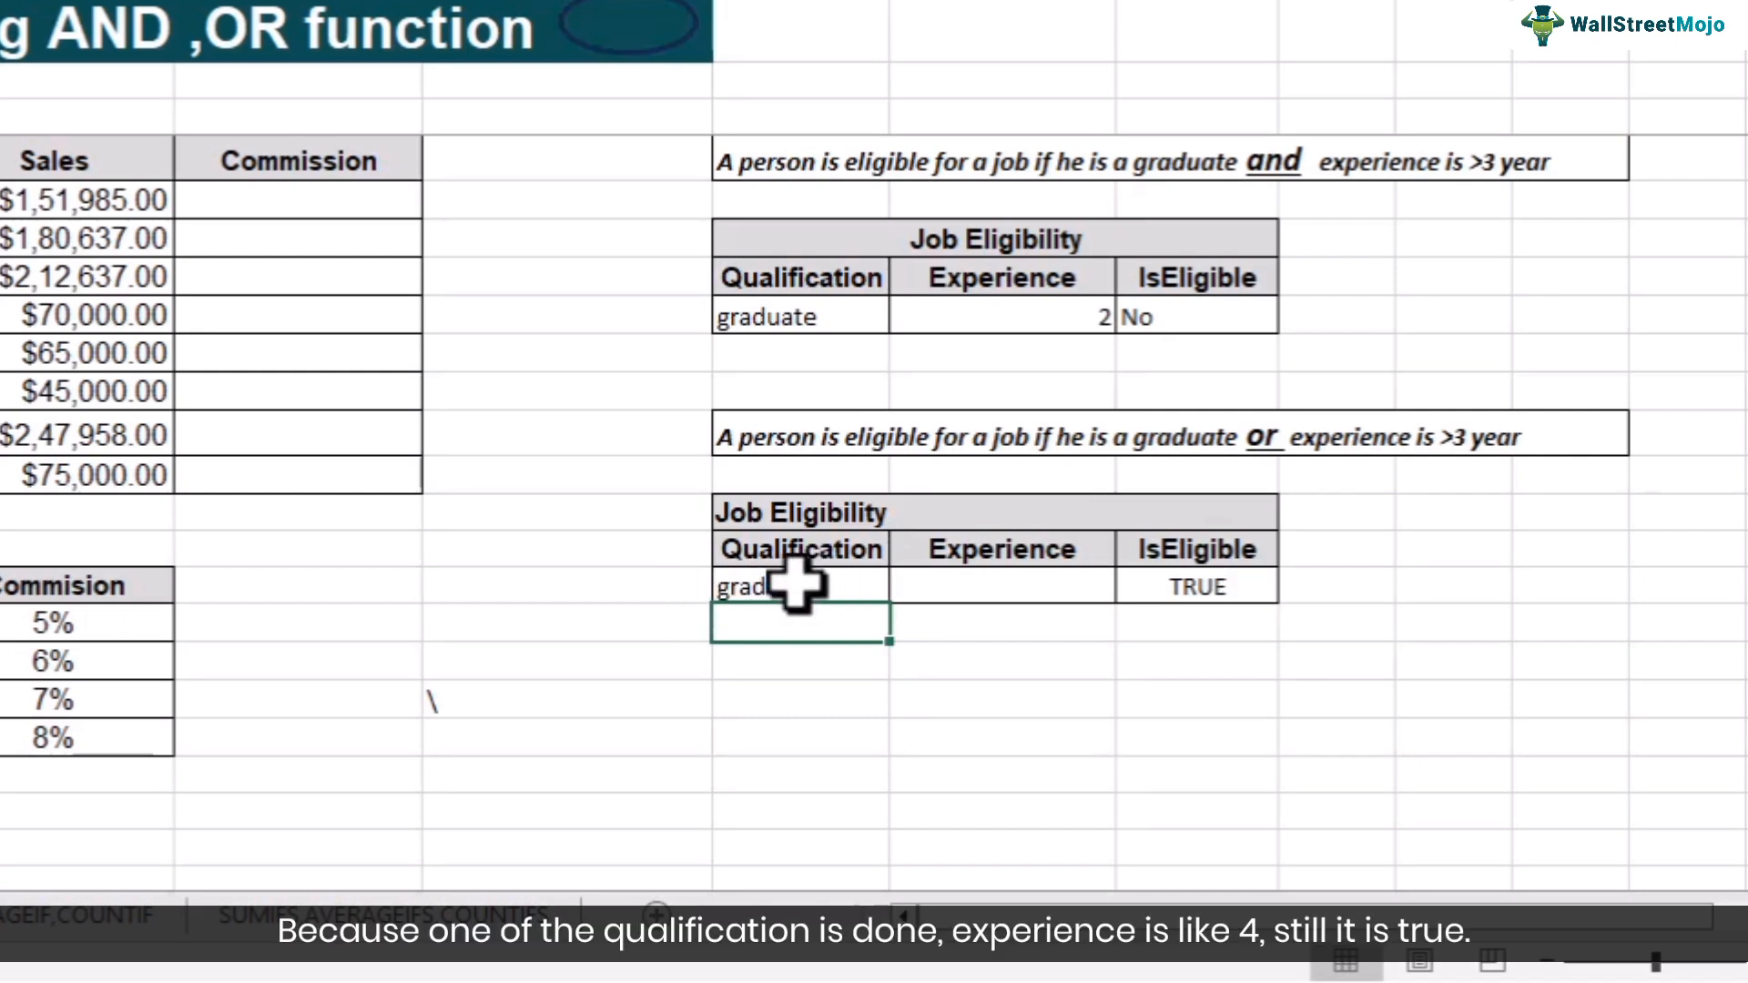
- Set the second table's Experience to 4
left_click(1008, 590)
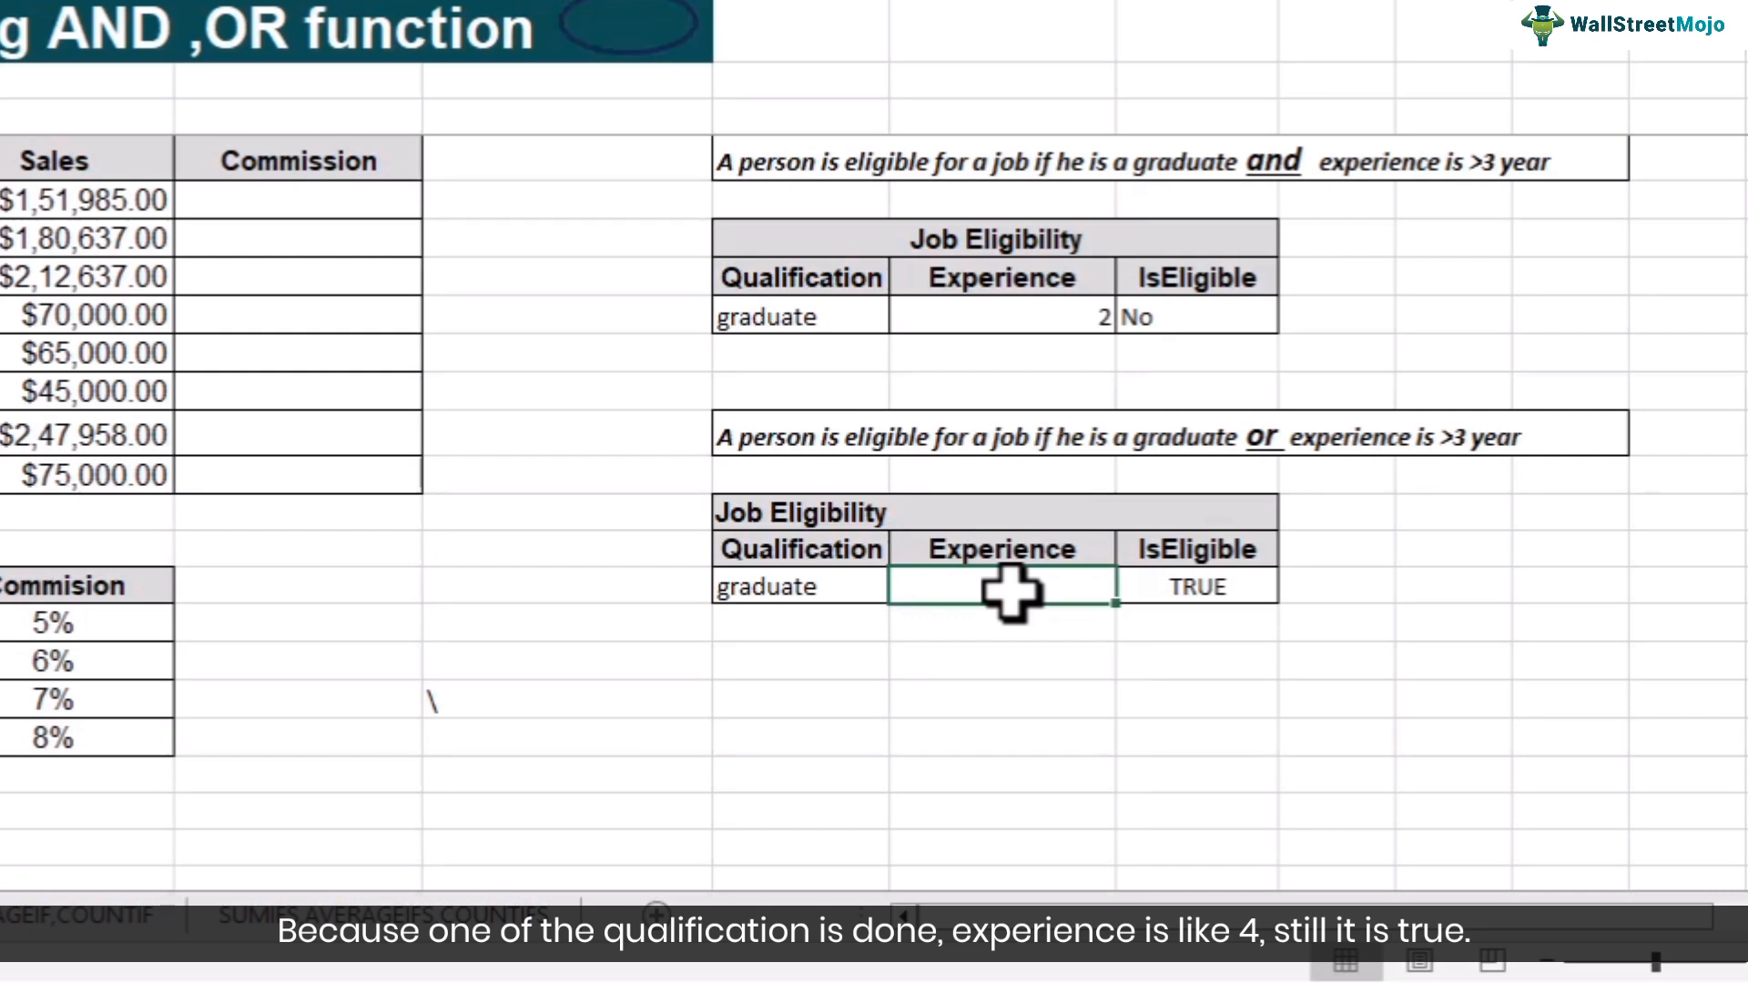
type("4")
key("Return")
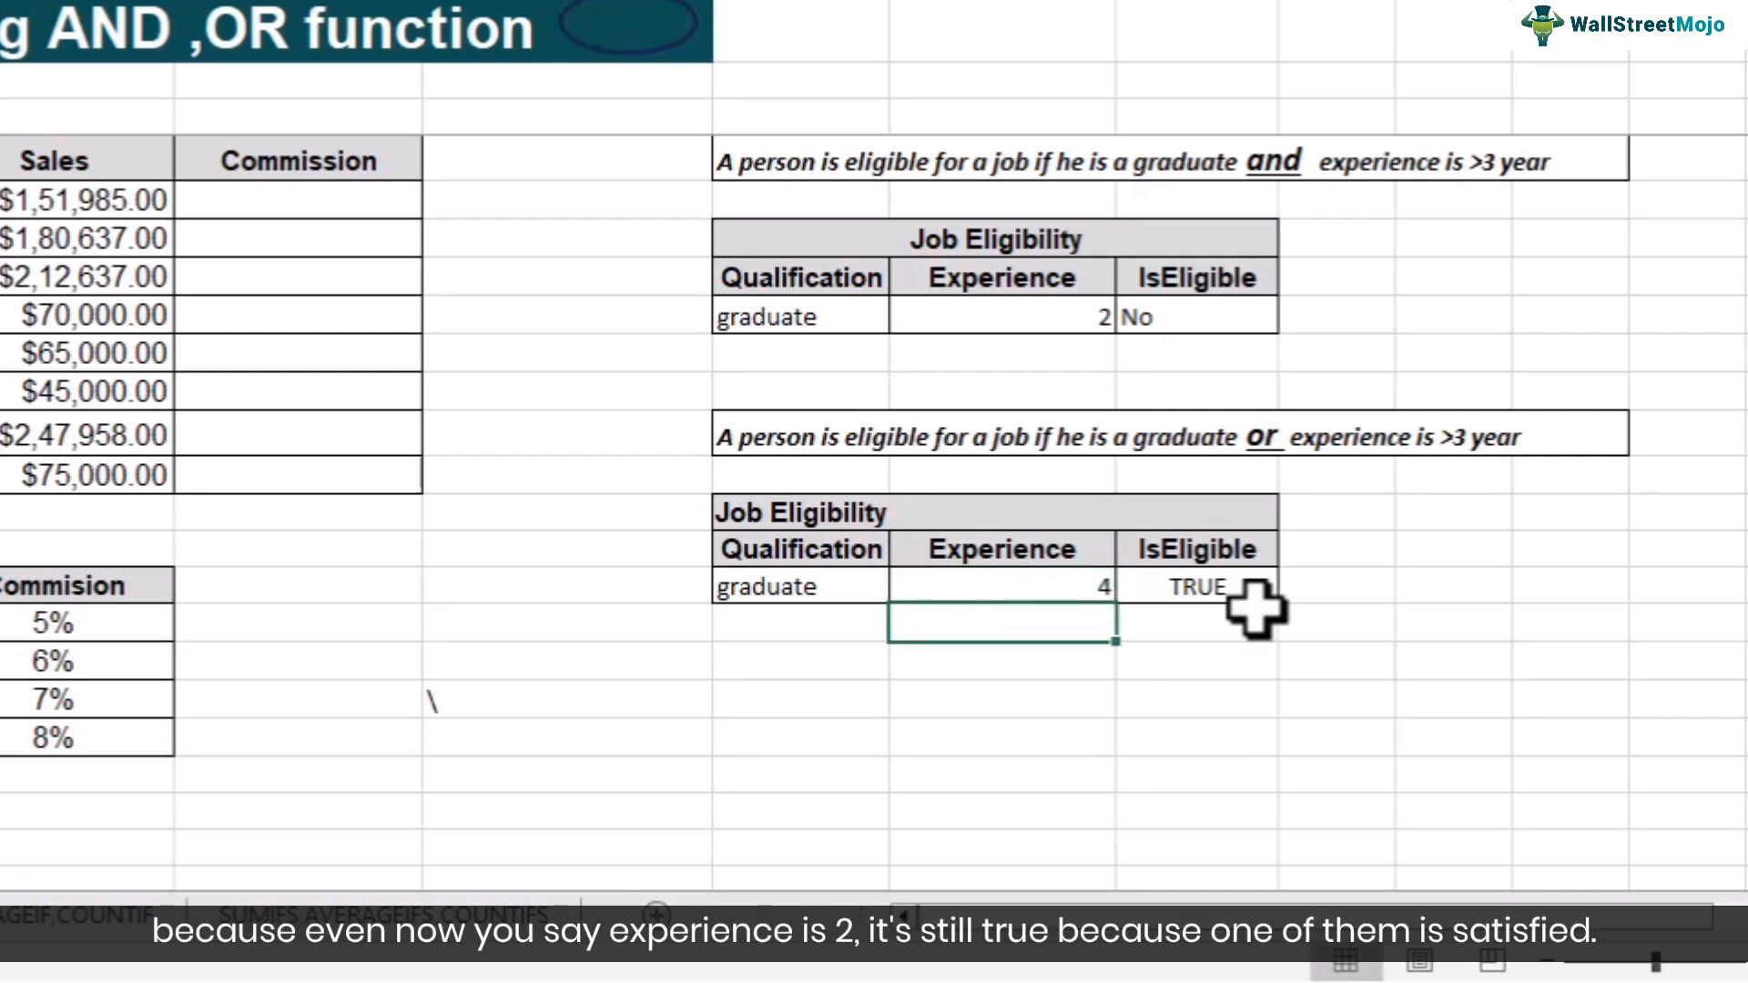
- Change the second table's Experience to 2
left_click(953, 590)
type("2")
key("Return")
- Change the second table's Qualification to undergraduate
left_click(961, 591)
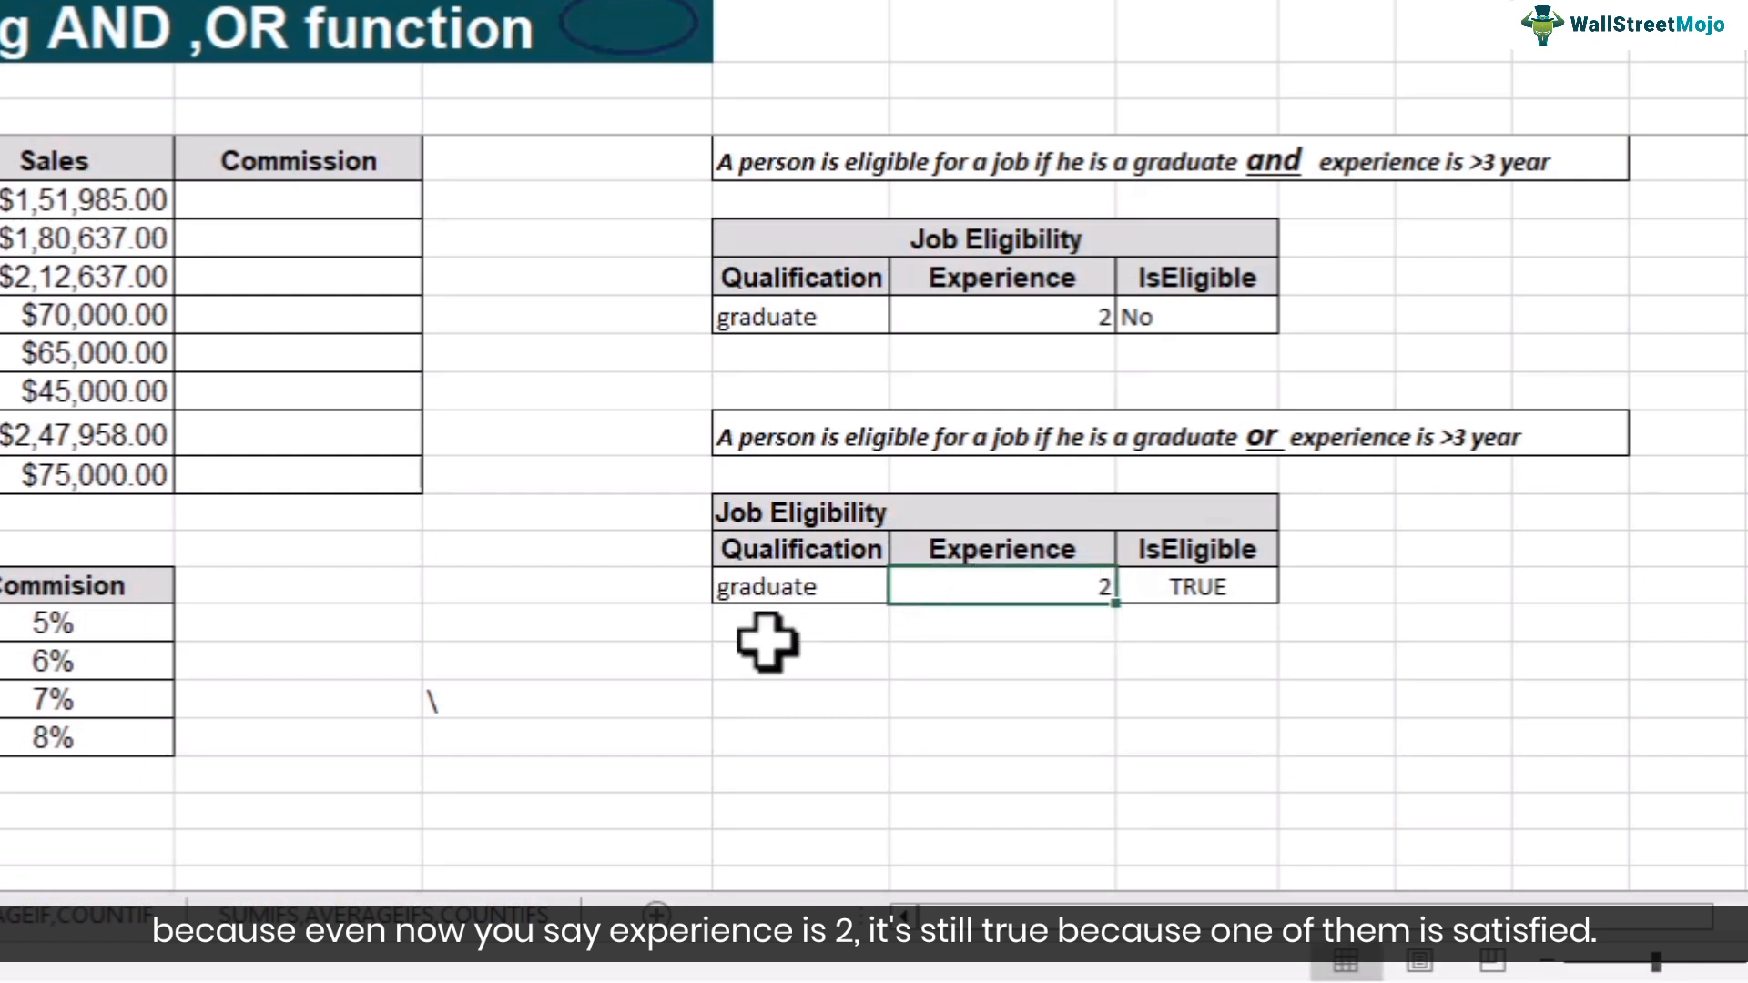
left_click(778, 594)
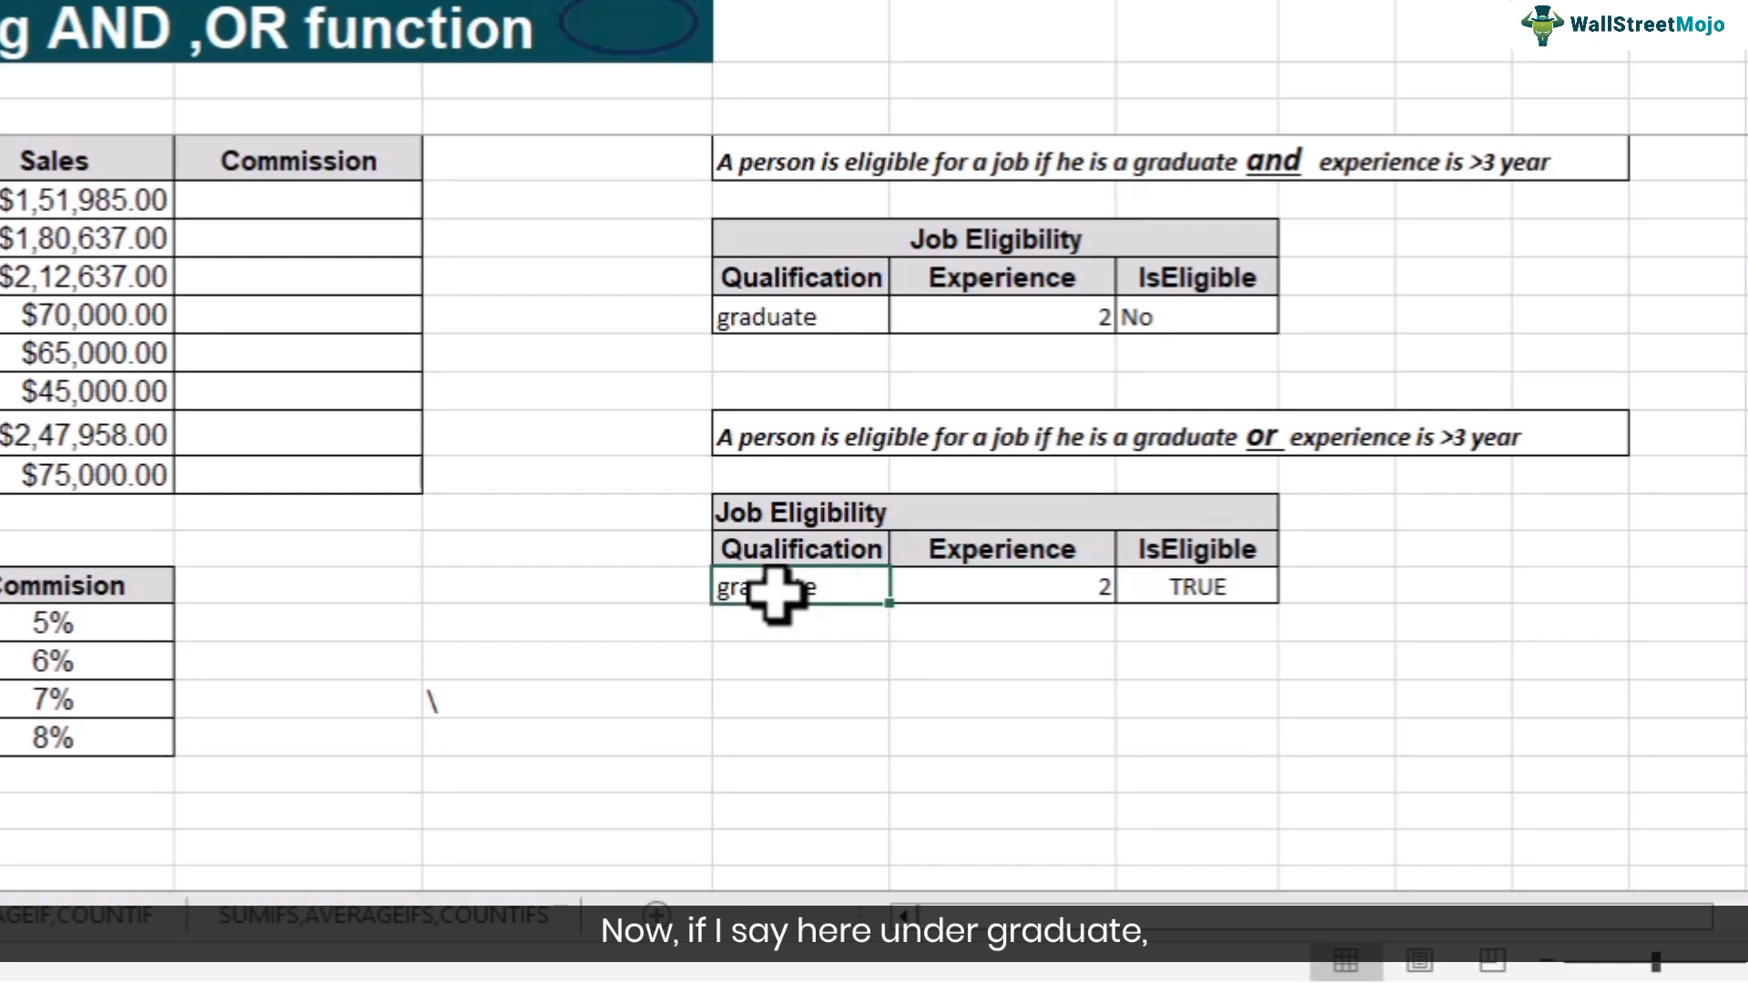
type("under")
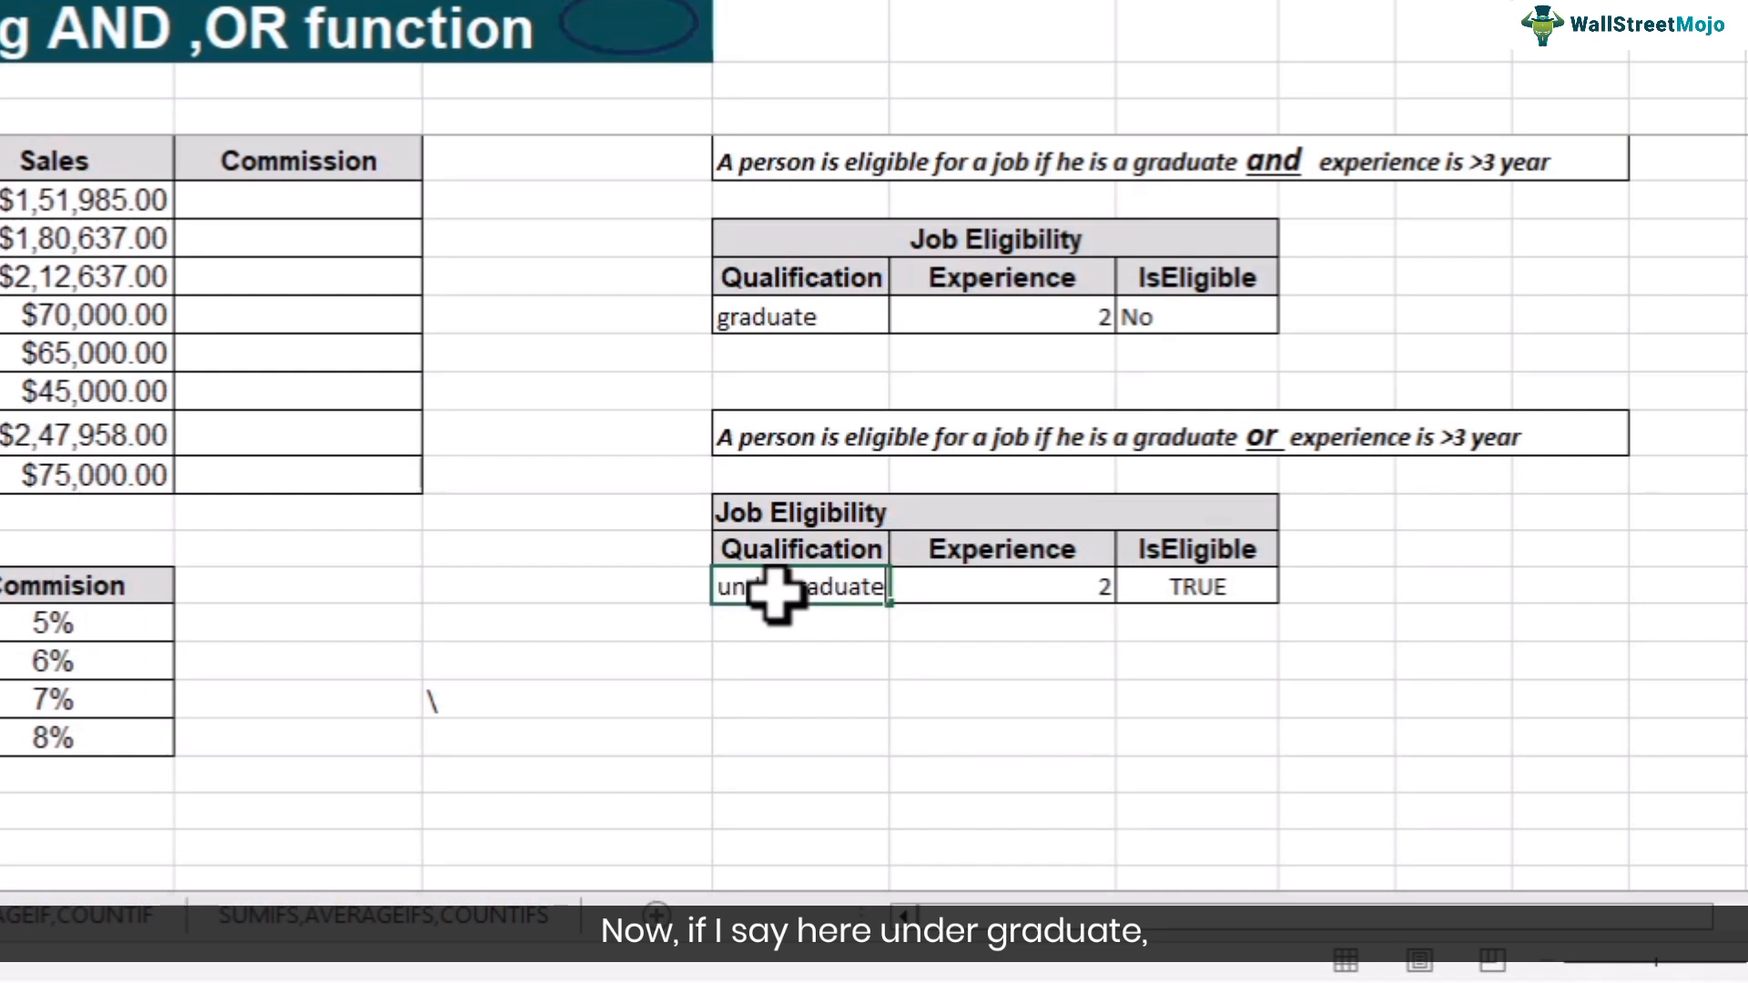
key("Return")
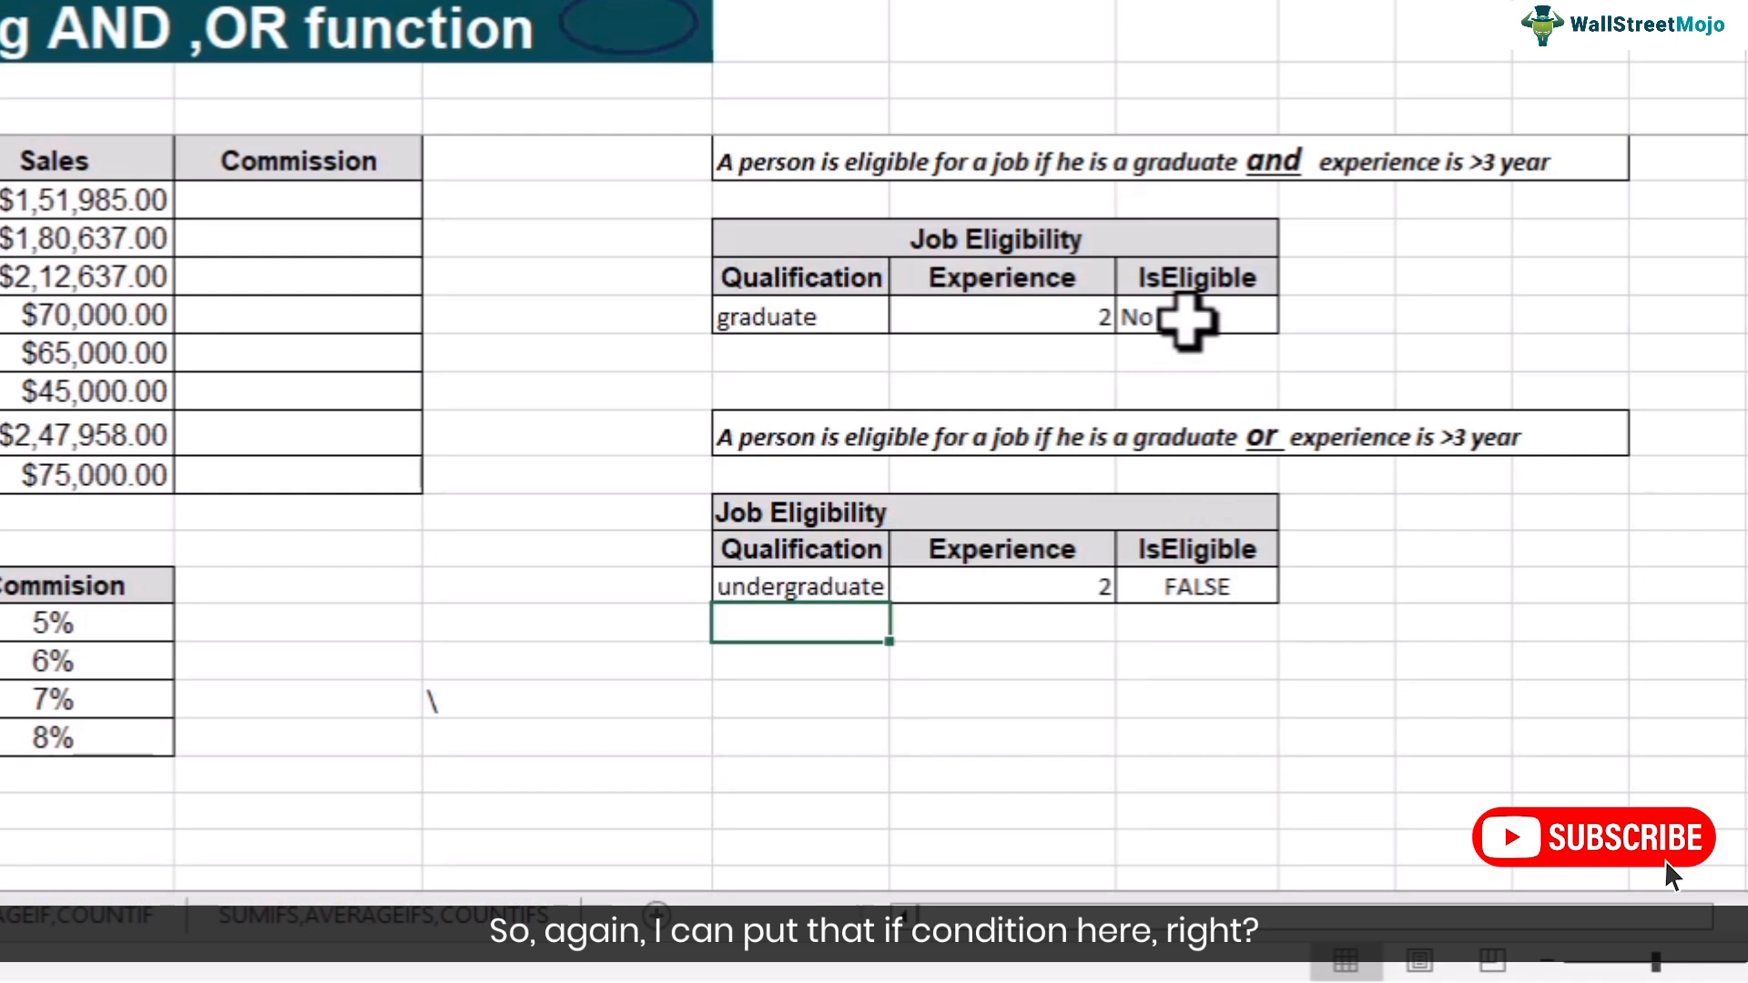
- Copy the IF formula from the first IsEligible cell into the second table's IsEligible cell
left_click(1188, 319)
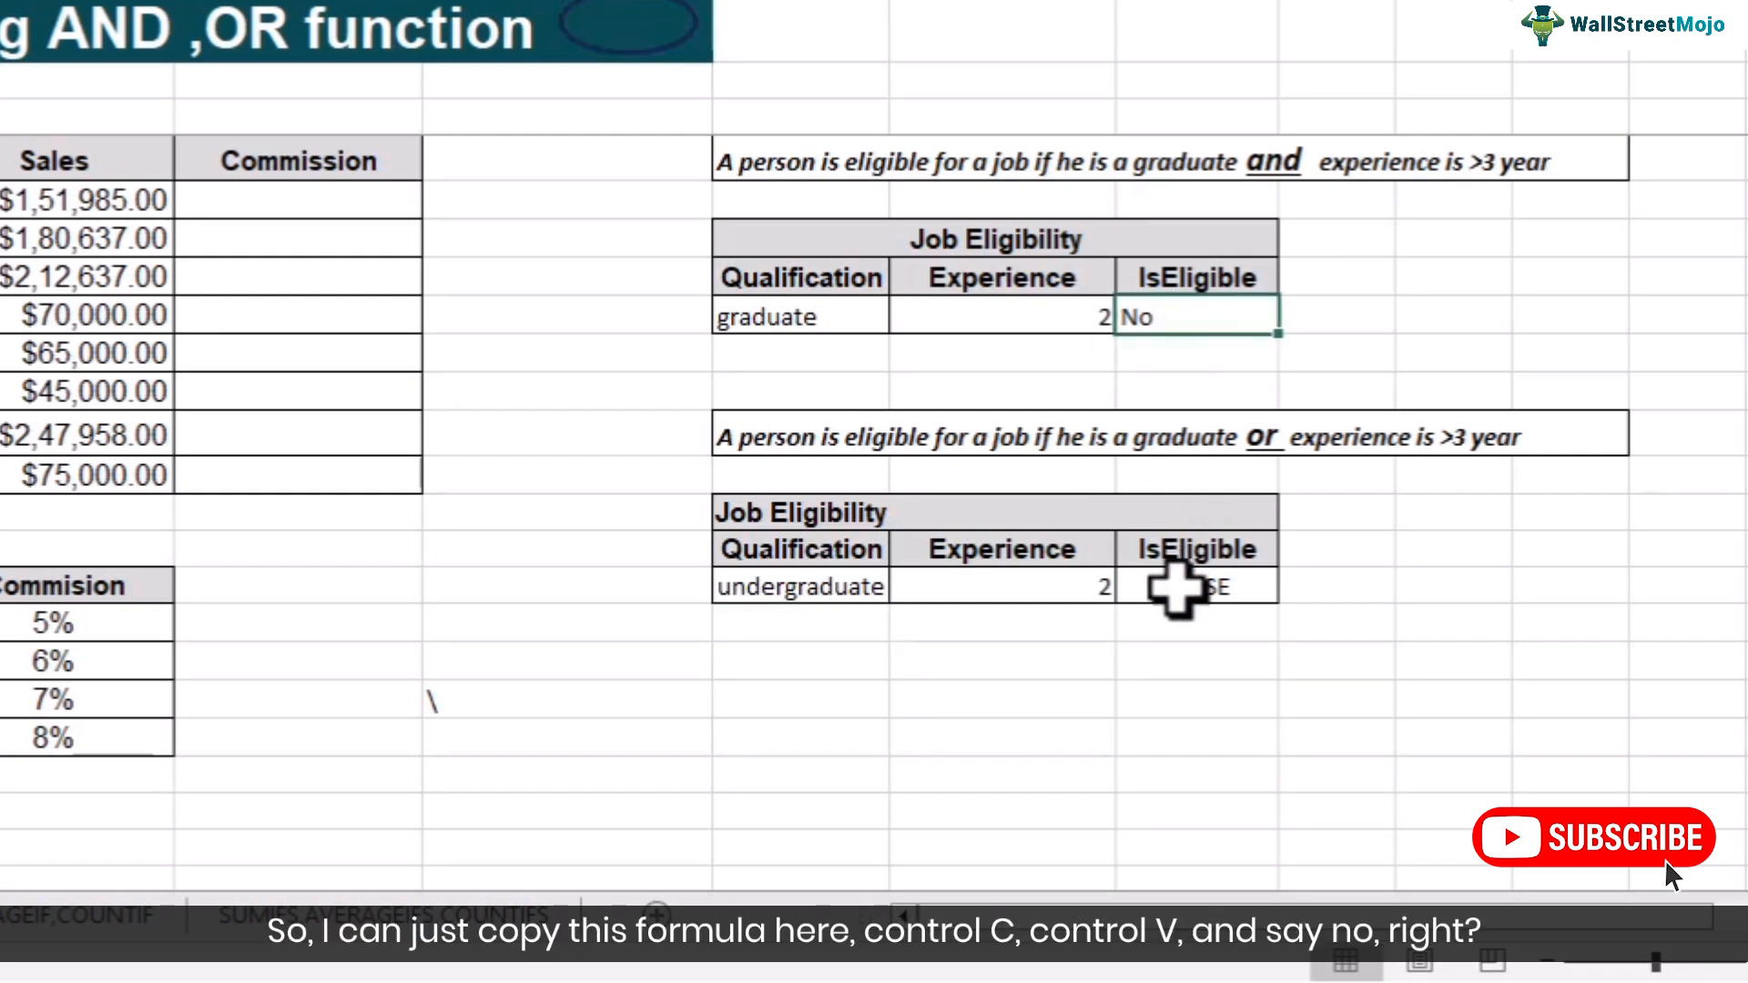
key("ctrl+c")
left_click(1180, 586)
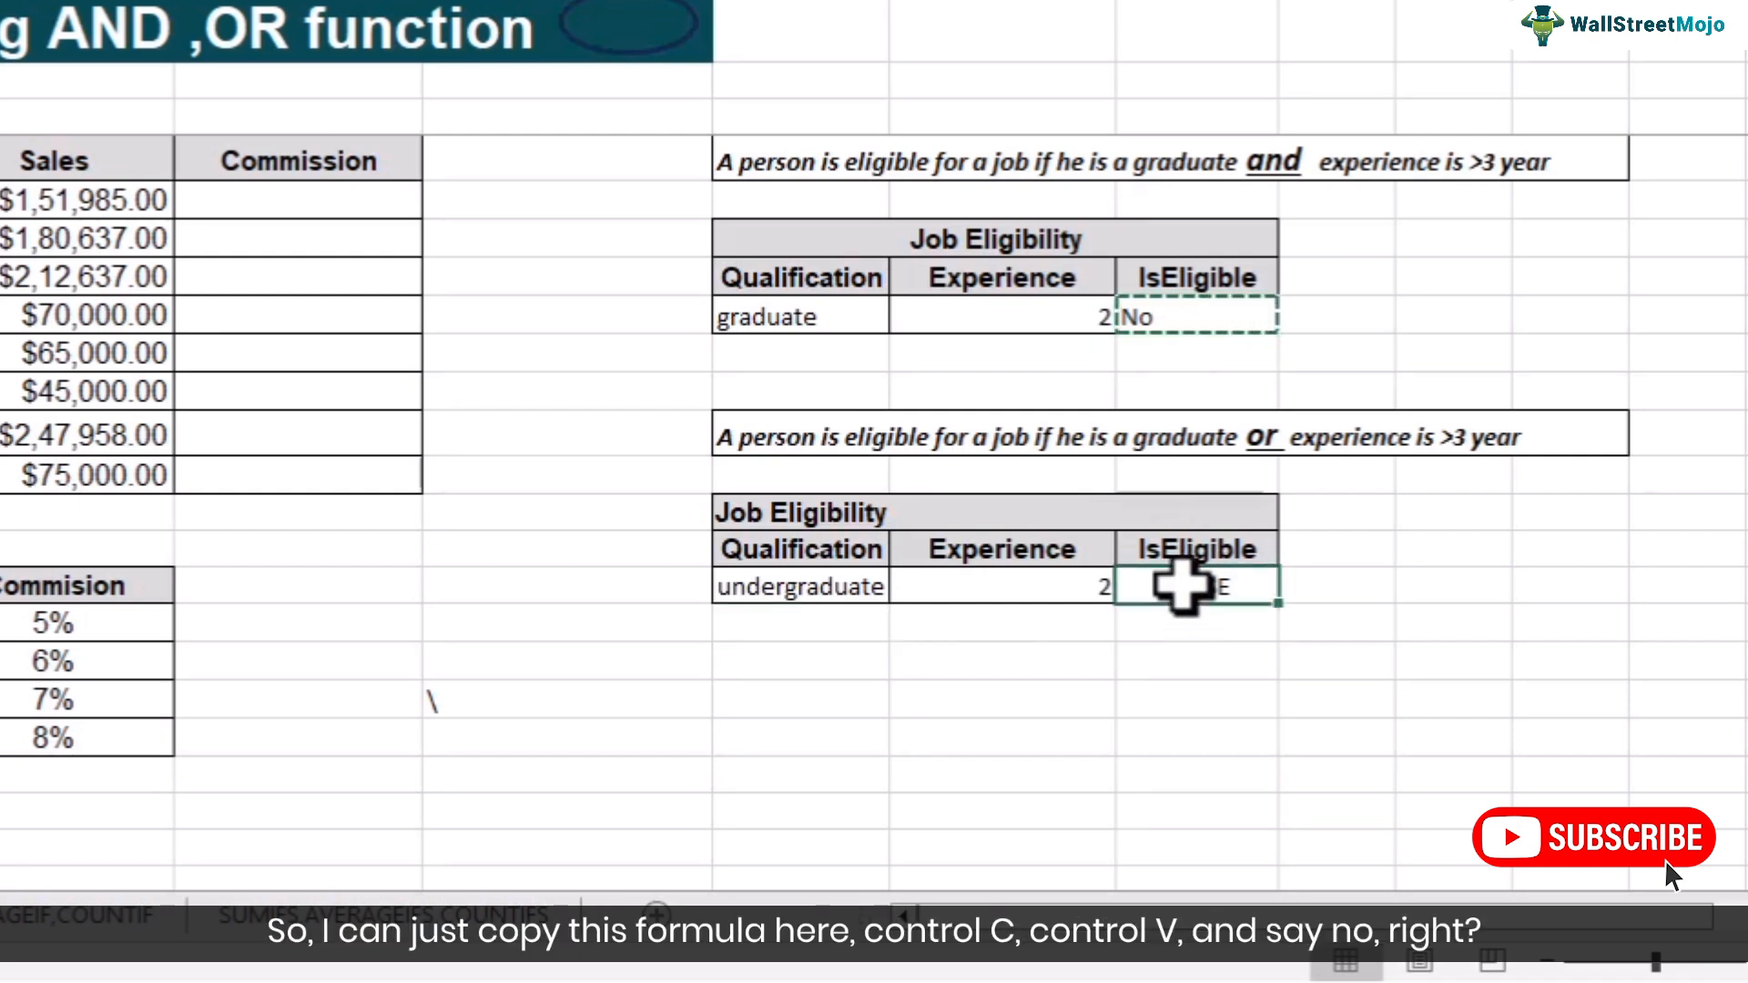
type("v")
key("Escape")
left_click(1209, 319)
key("ctrl+c")
left_click(1152, 587)
key("ctrl+v")
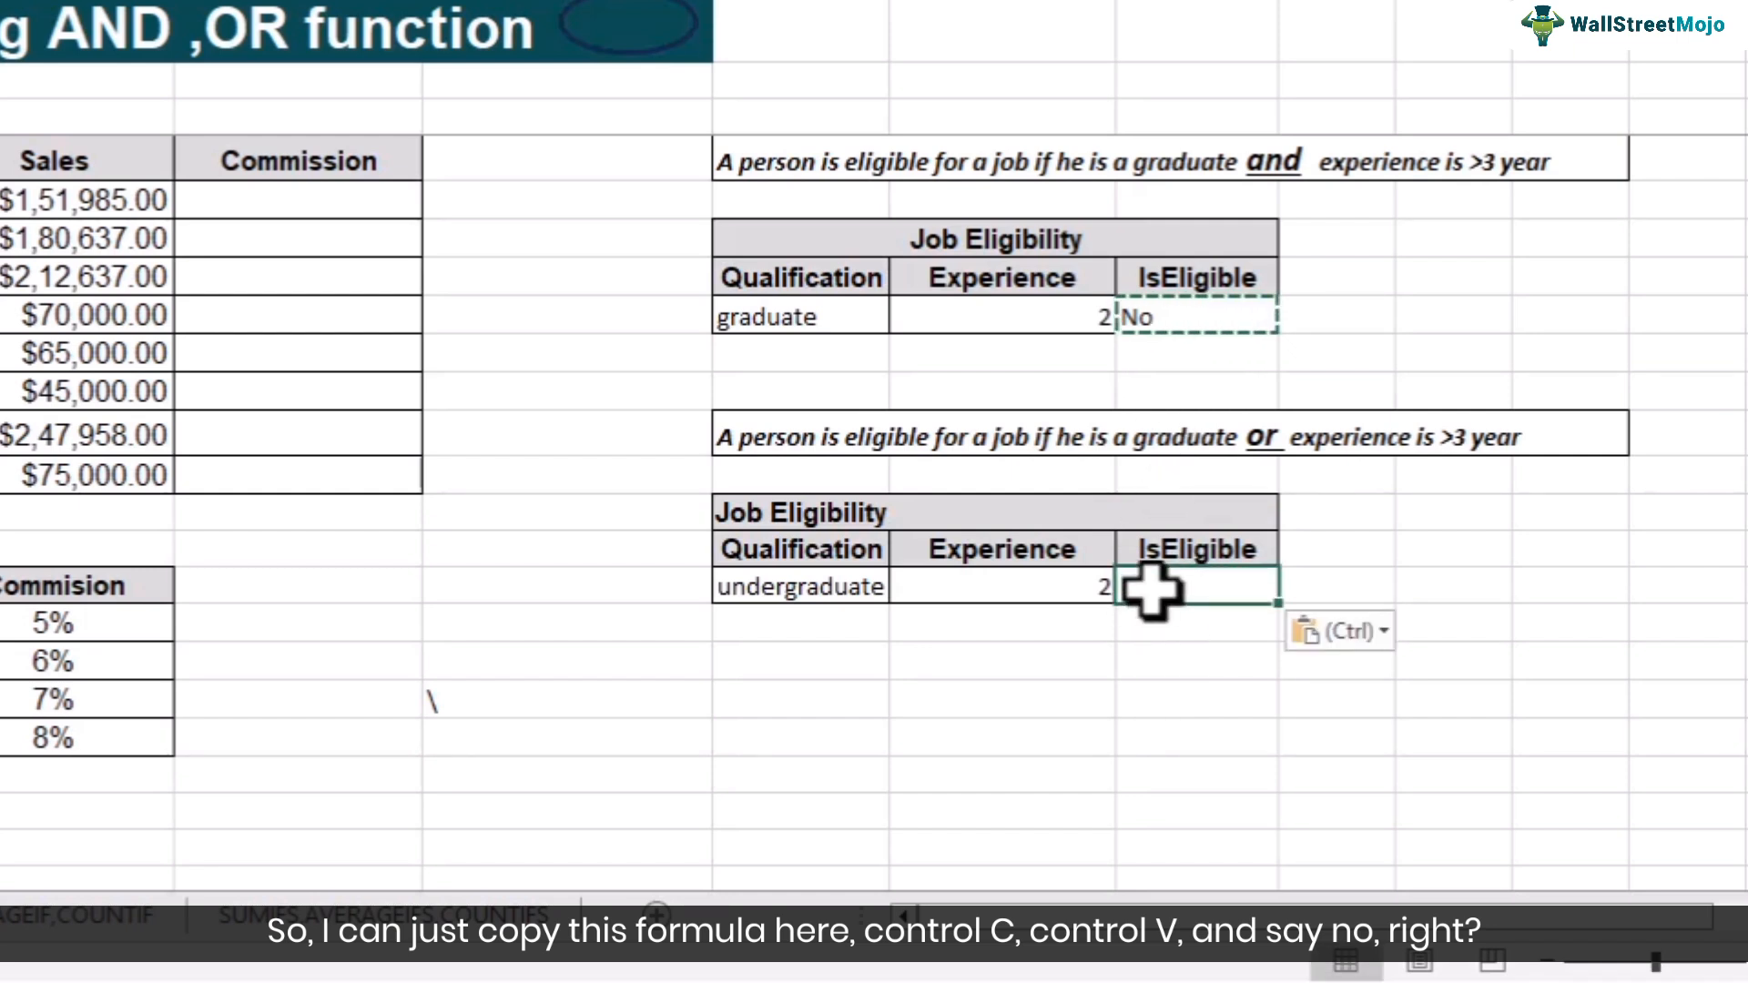
left_click(1140, 634)
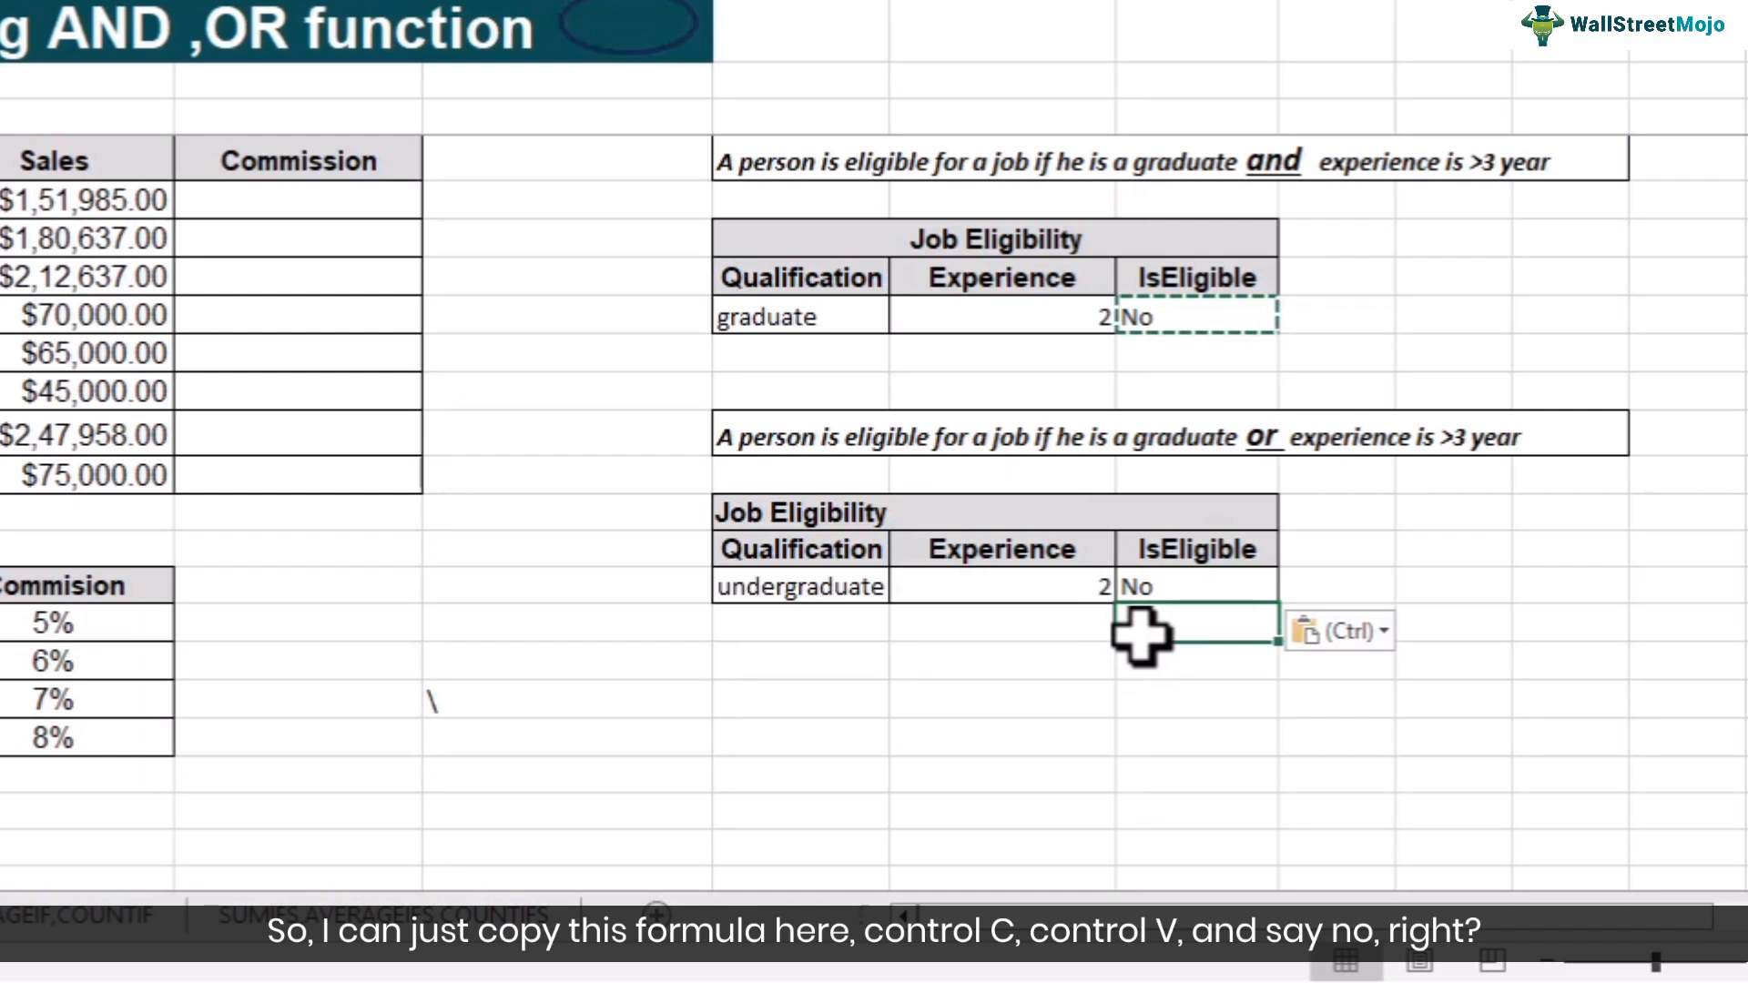
key("Escape")
- Replace AND with OR in the pasted formula so it reads =IF(OR(F21="graduate",G21>3),"Yes","No")
double_click(1154, 589)
left_click(1215, 587)
key("BackSpace")
key("BackSpace")
key("BackSpace")
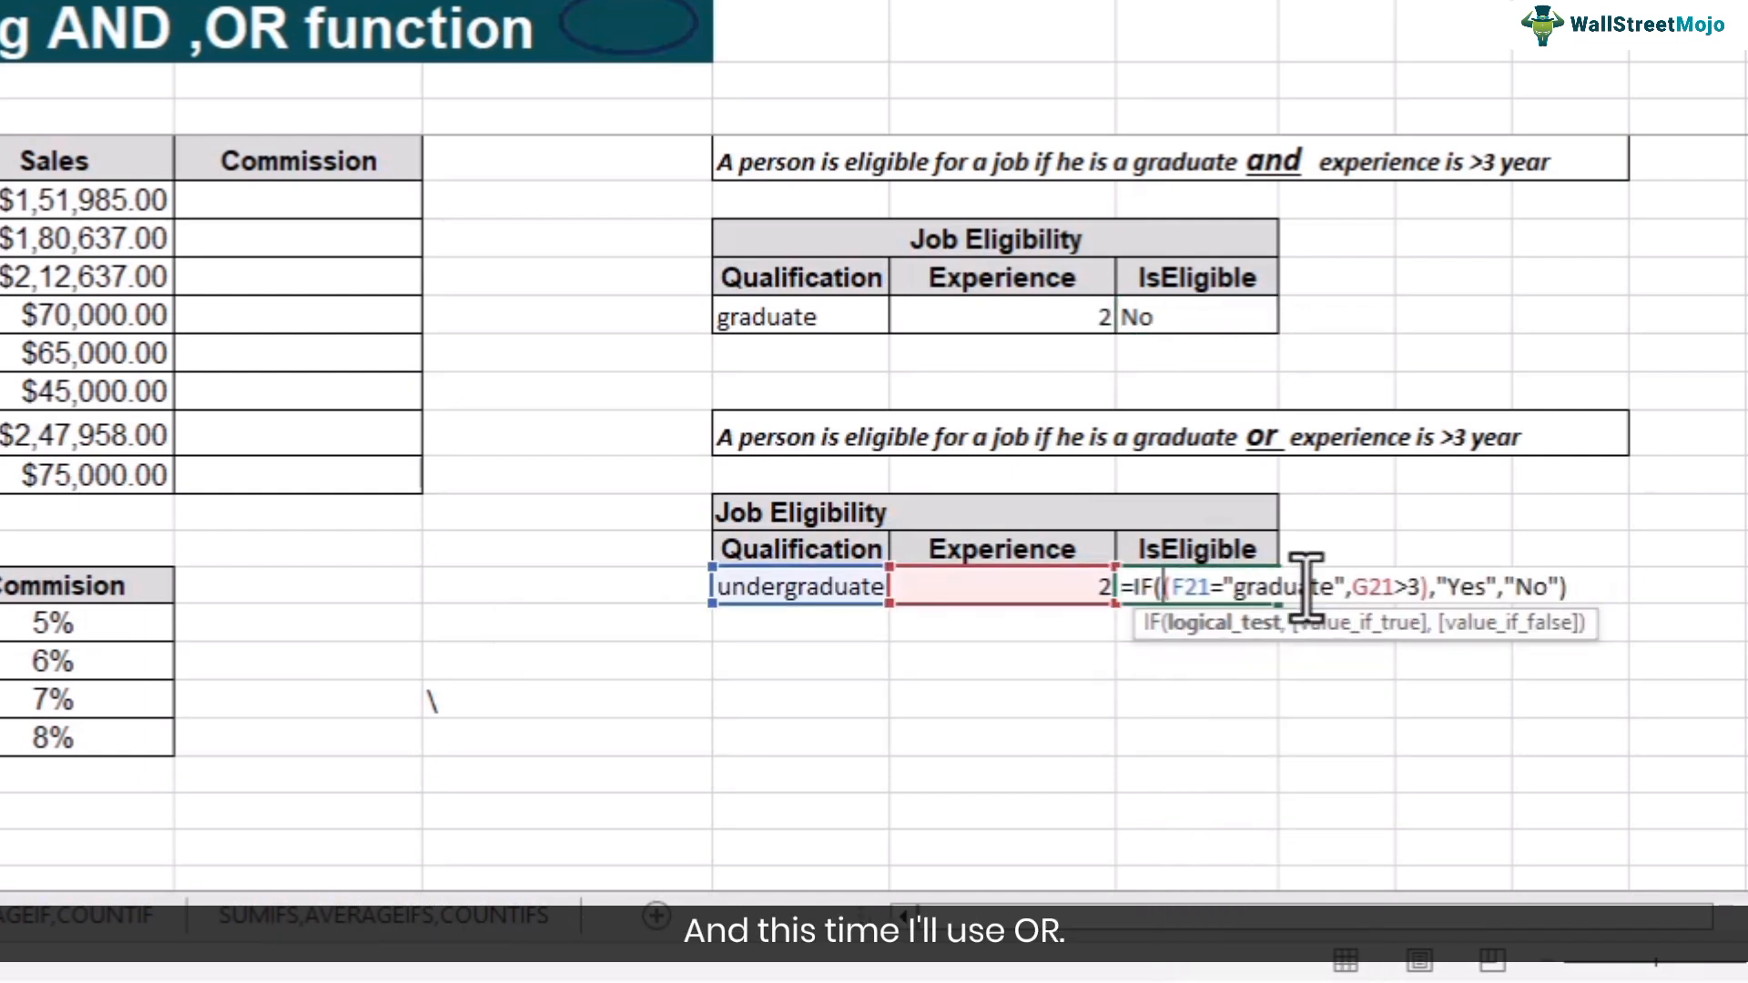
type("OR")
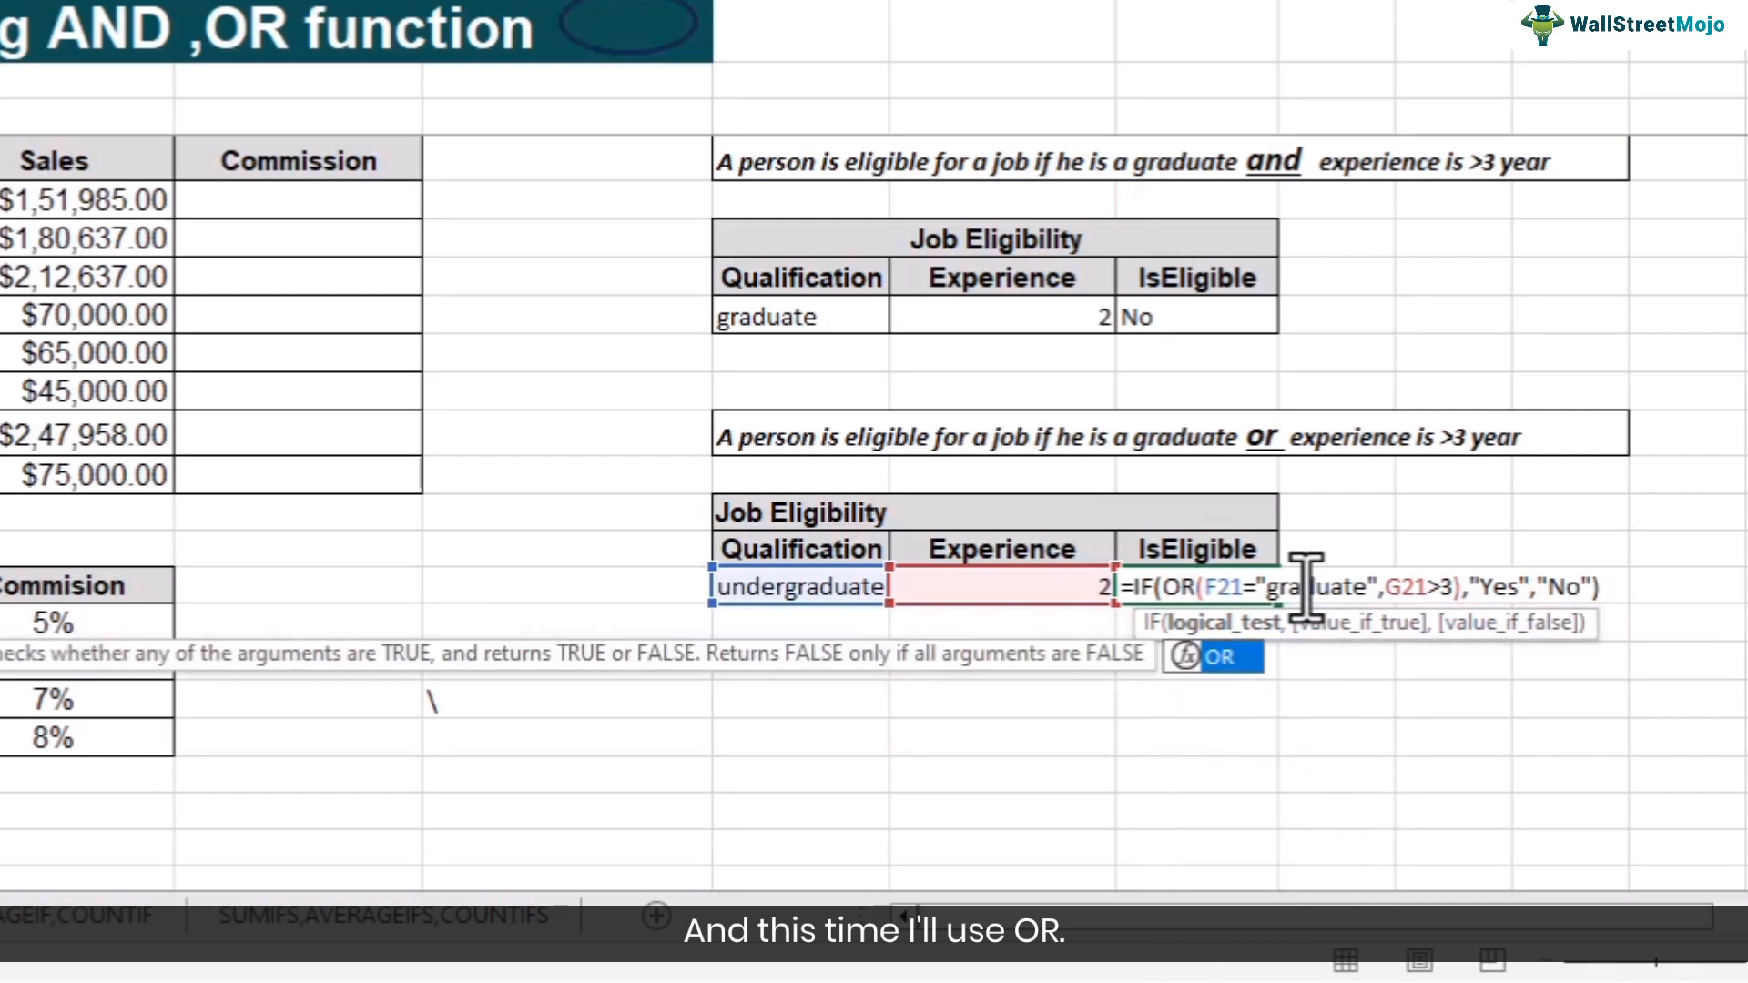
key("Return")
- Set the second table's Experience to 4
left_click(1002, 594)
key("Return")
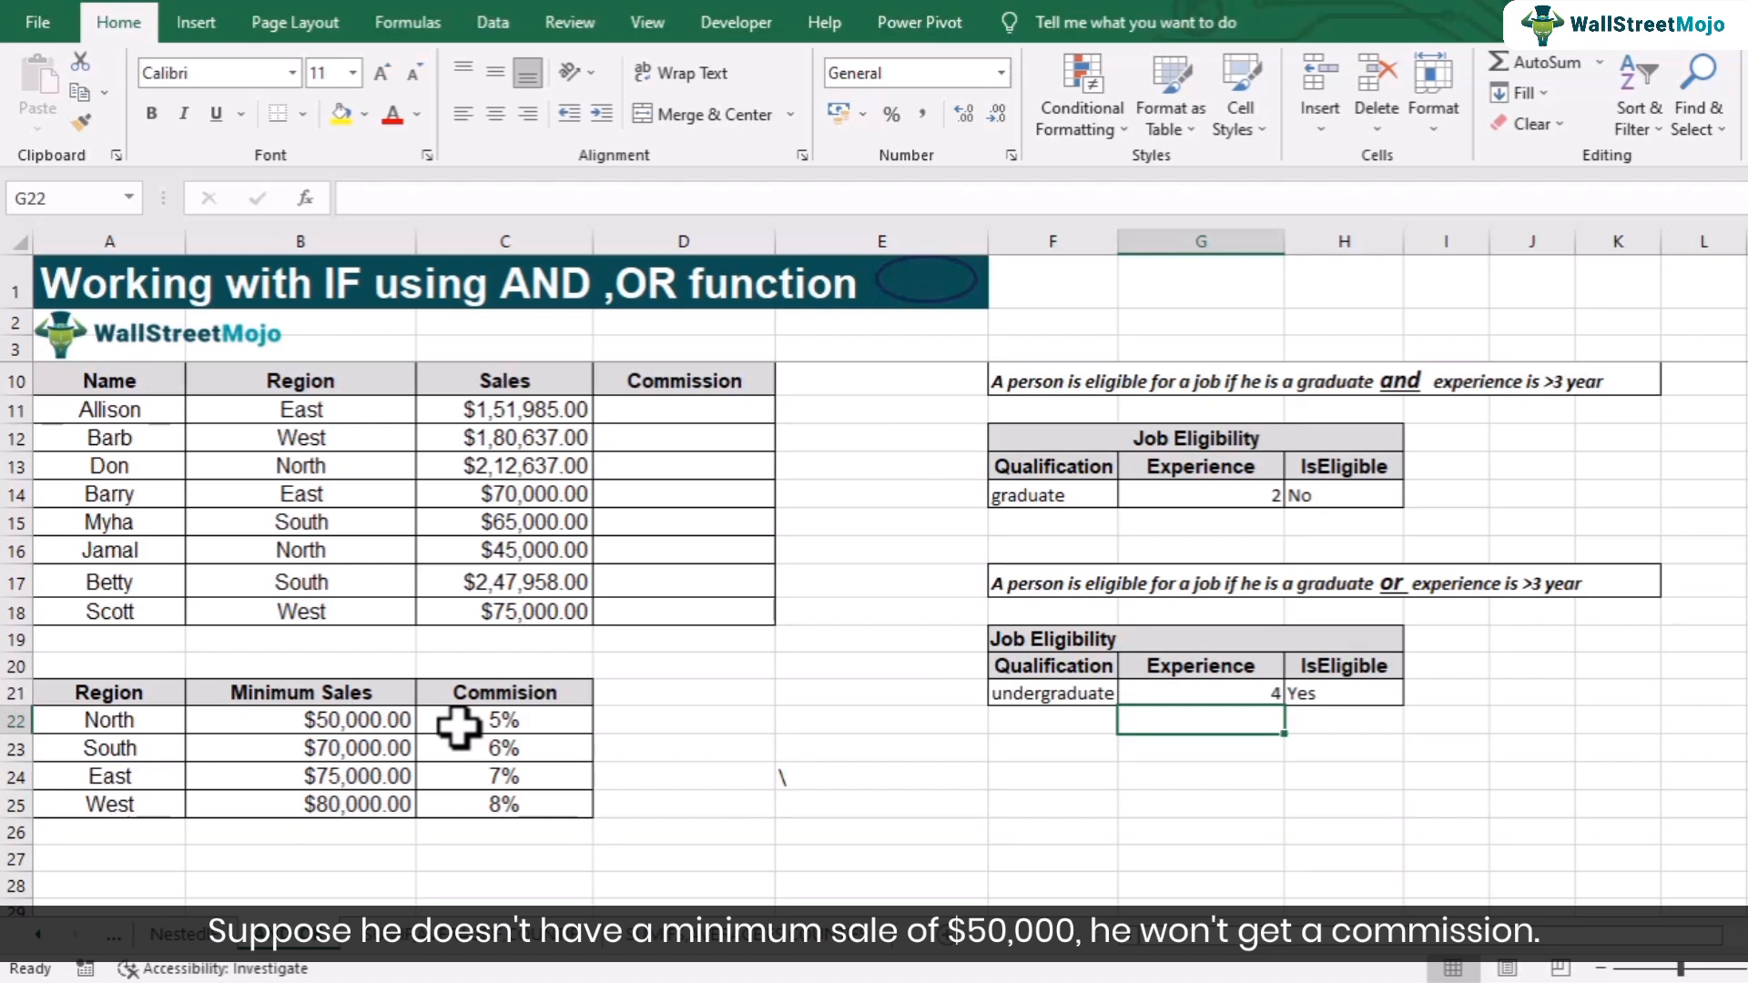
- Insert the IF function into the first Commission cell through the Insert Function dialog
left_click(121, 726)
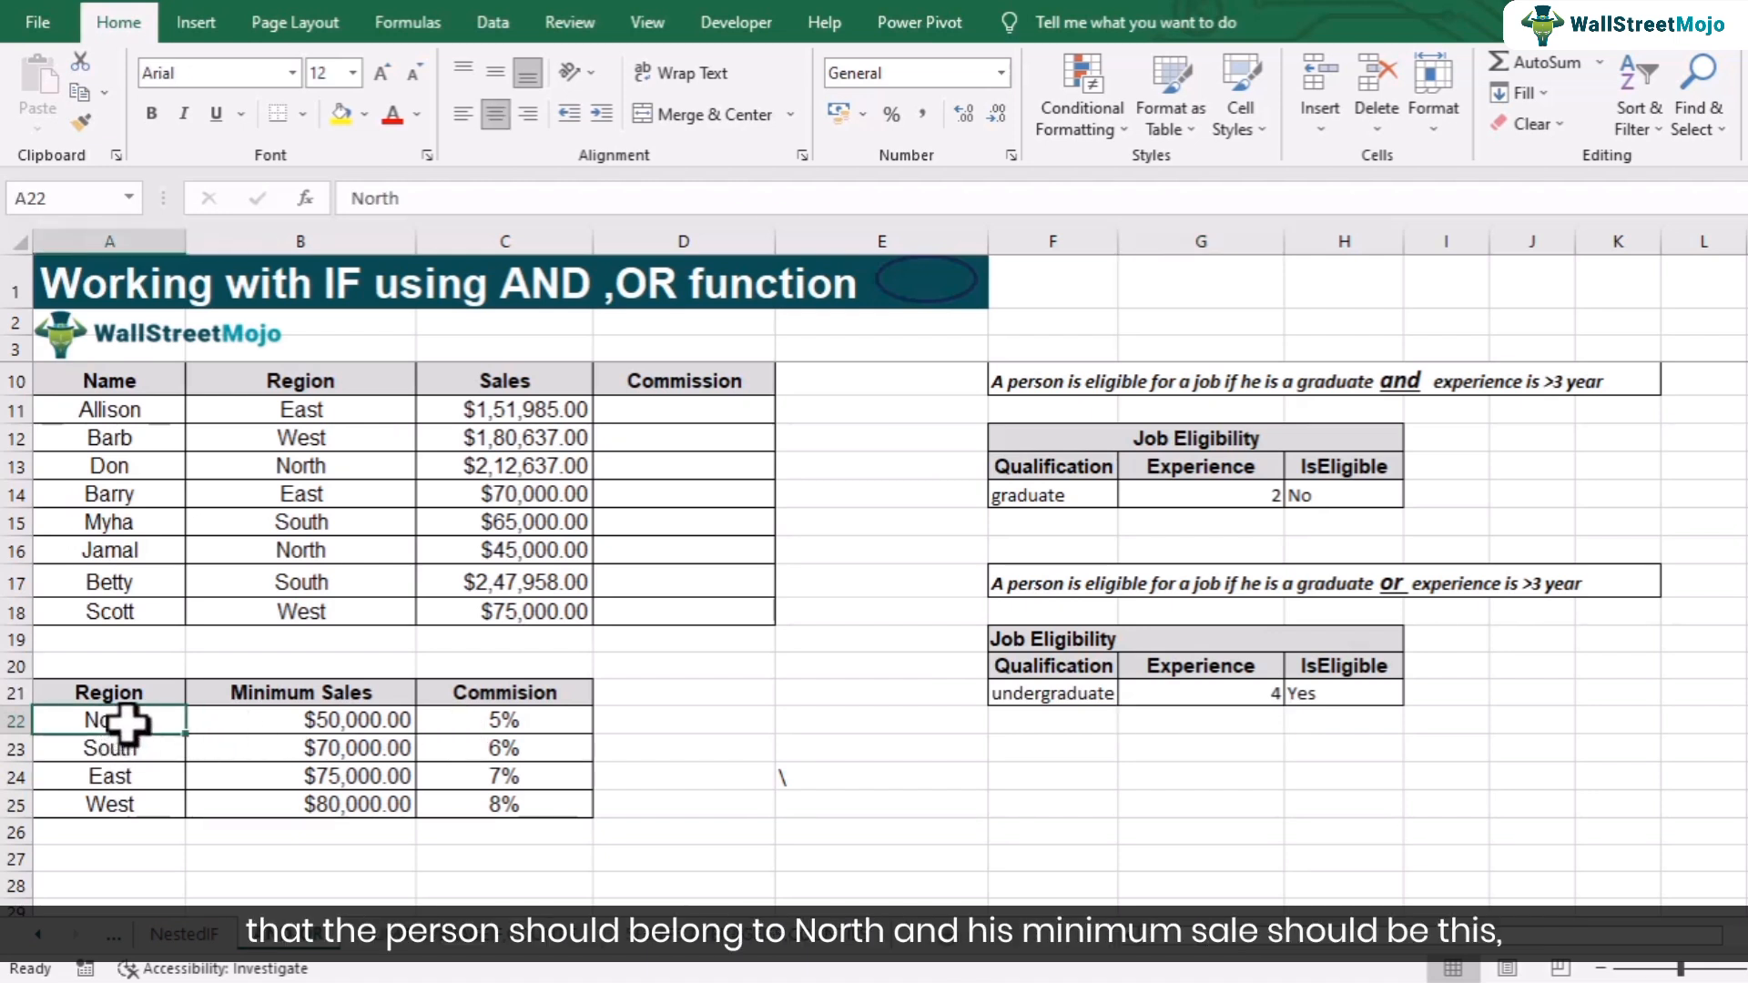
left_click(293, 725)
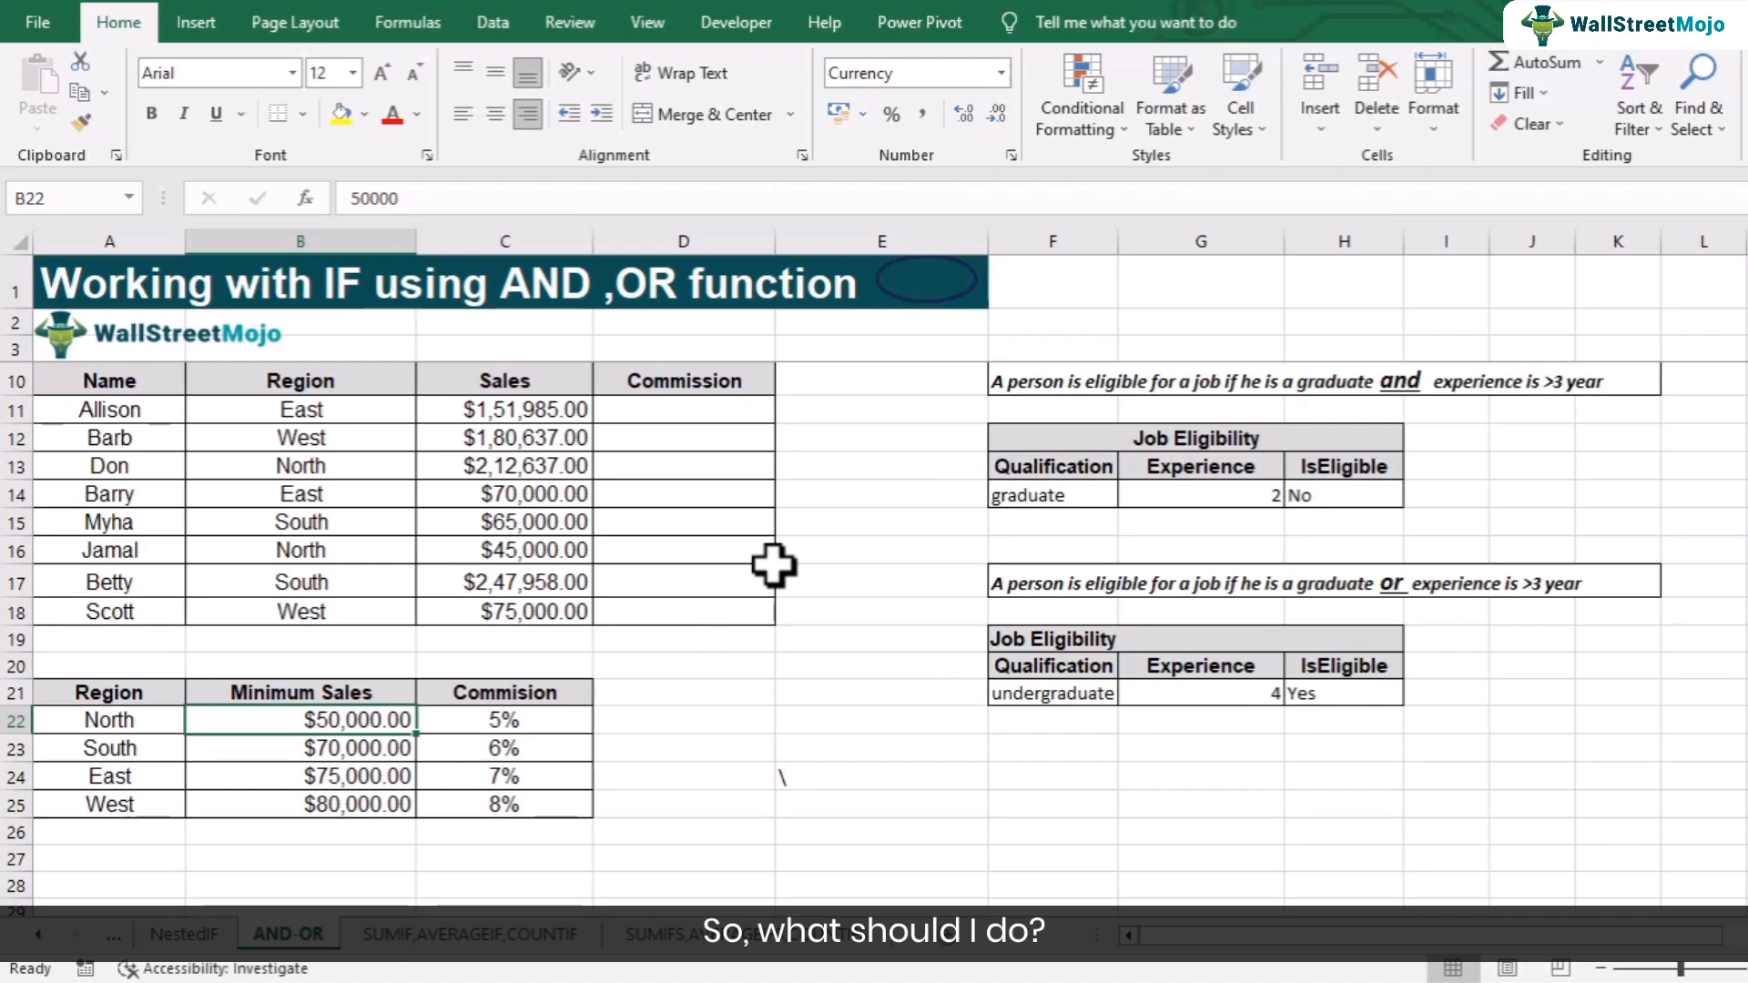
left_click(671, 414)
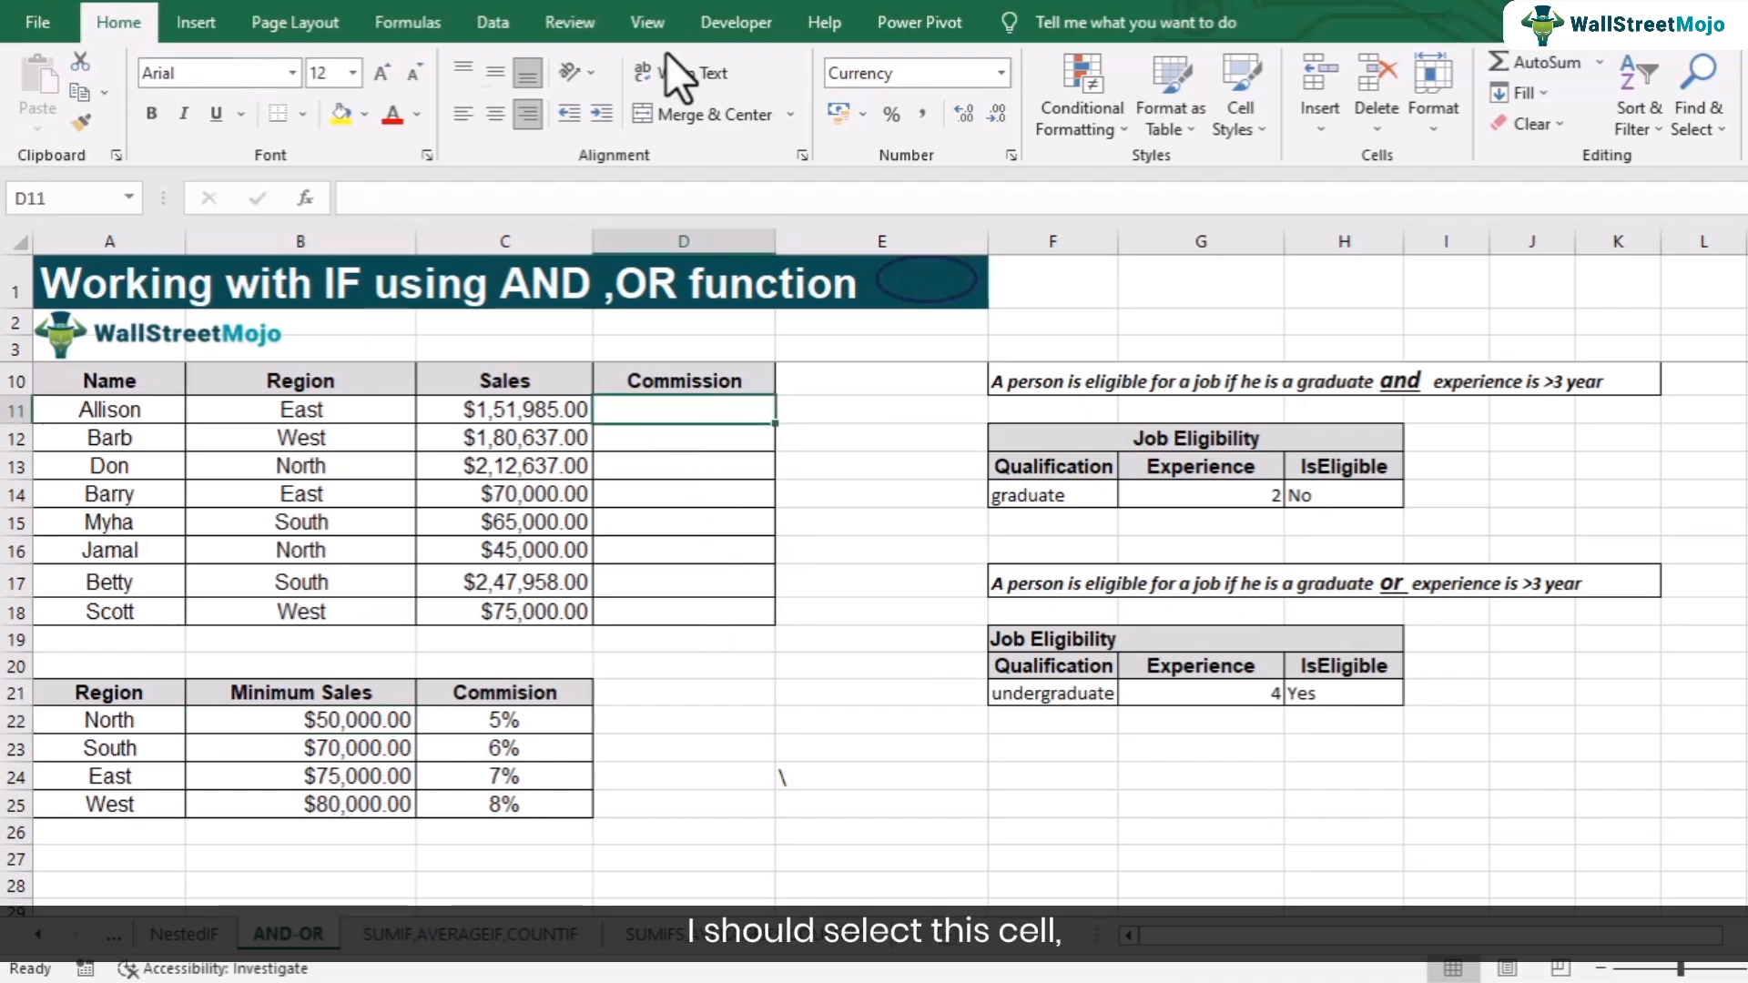
left_click(401, 22)
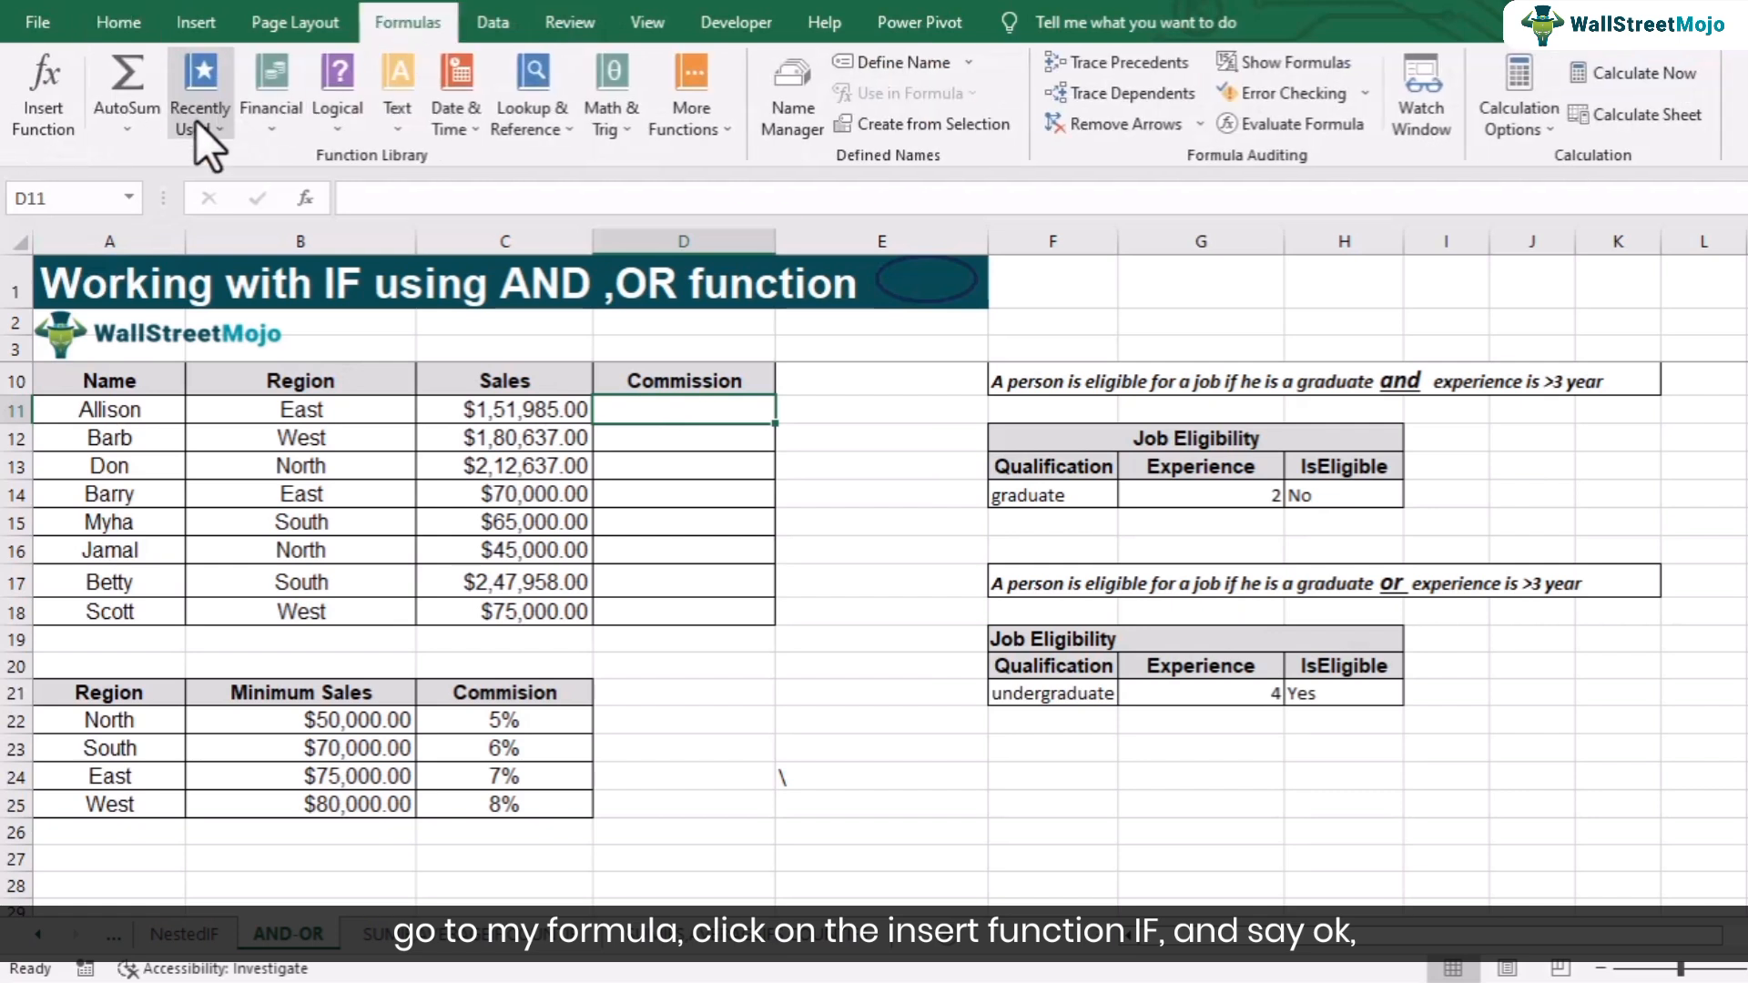
left_click(55, 106)
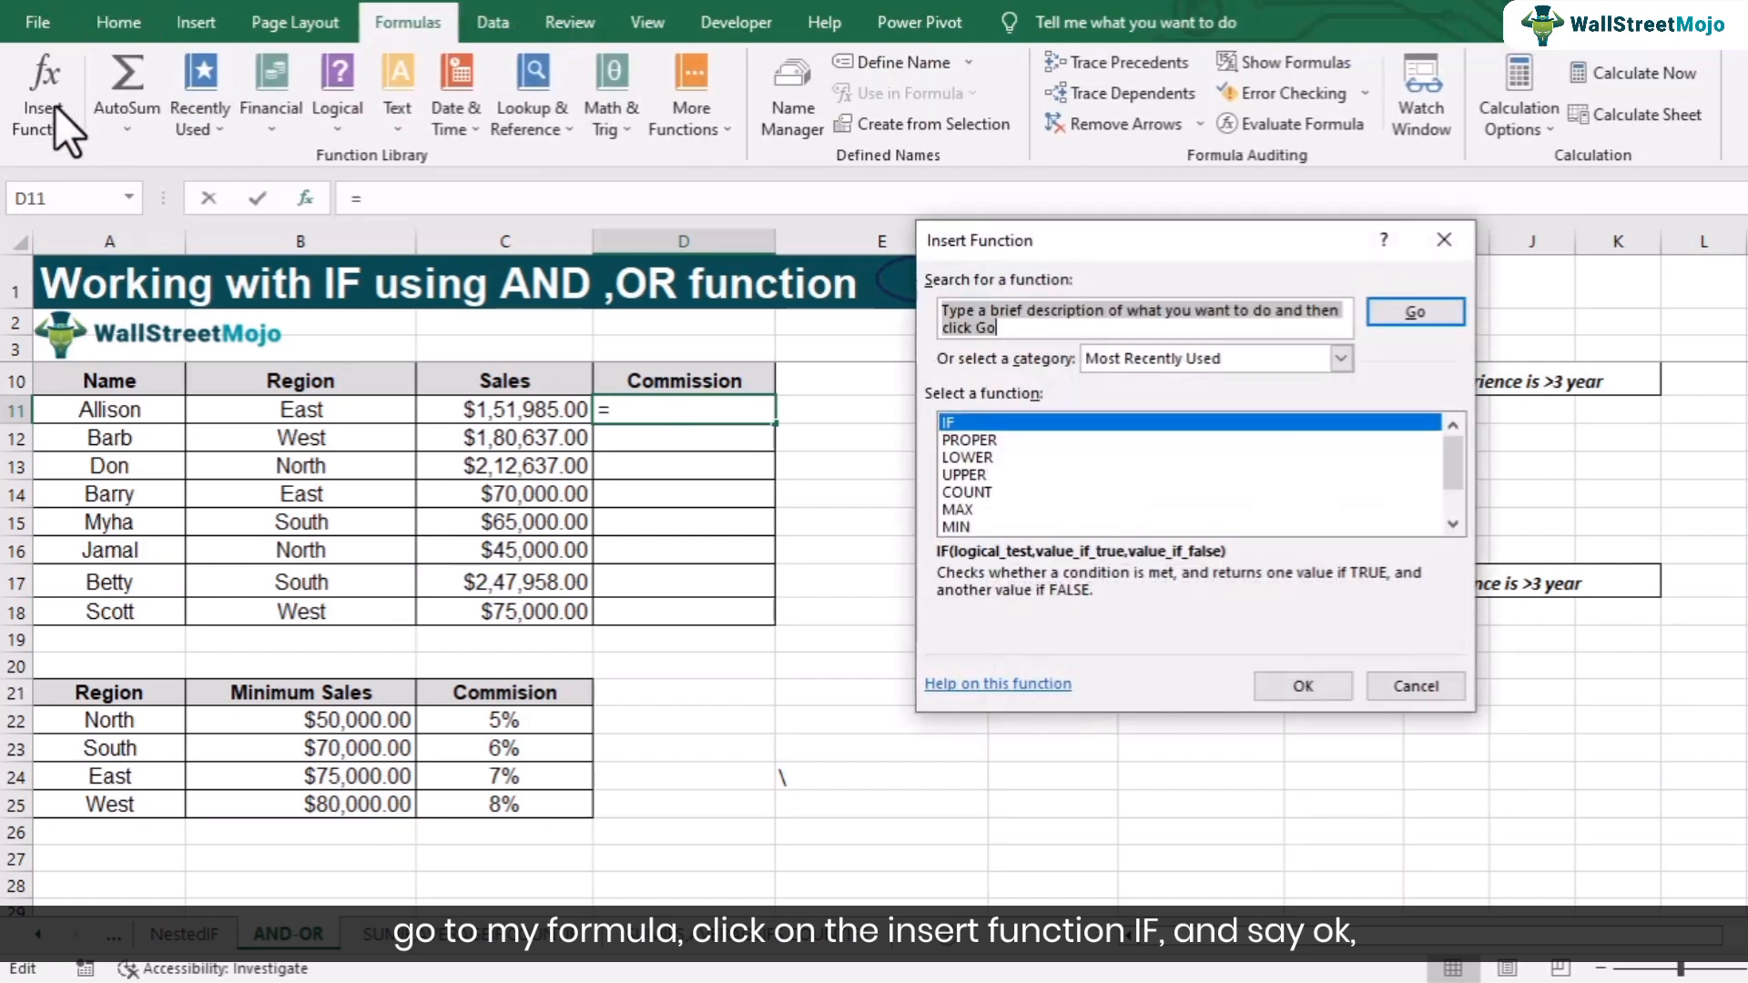
left_click(1302, 685)
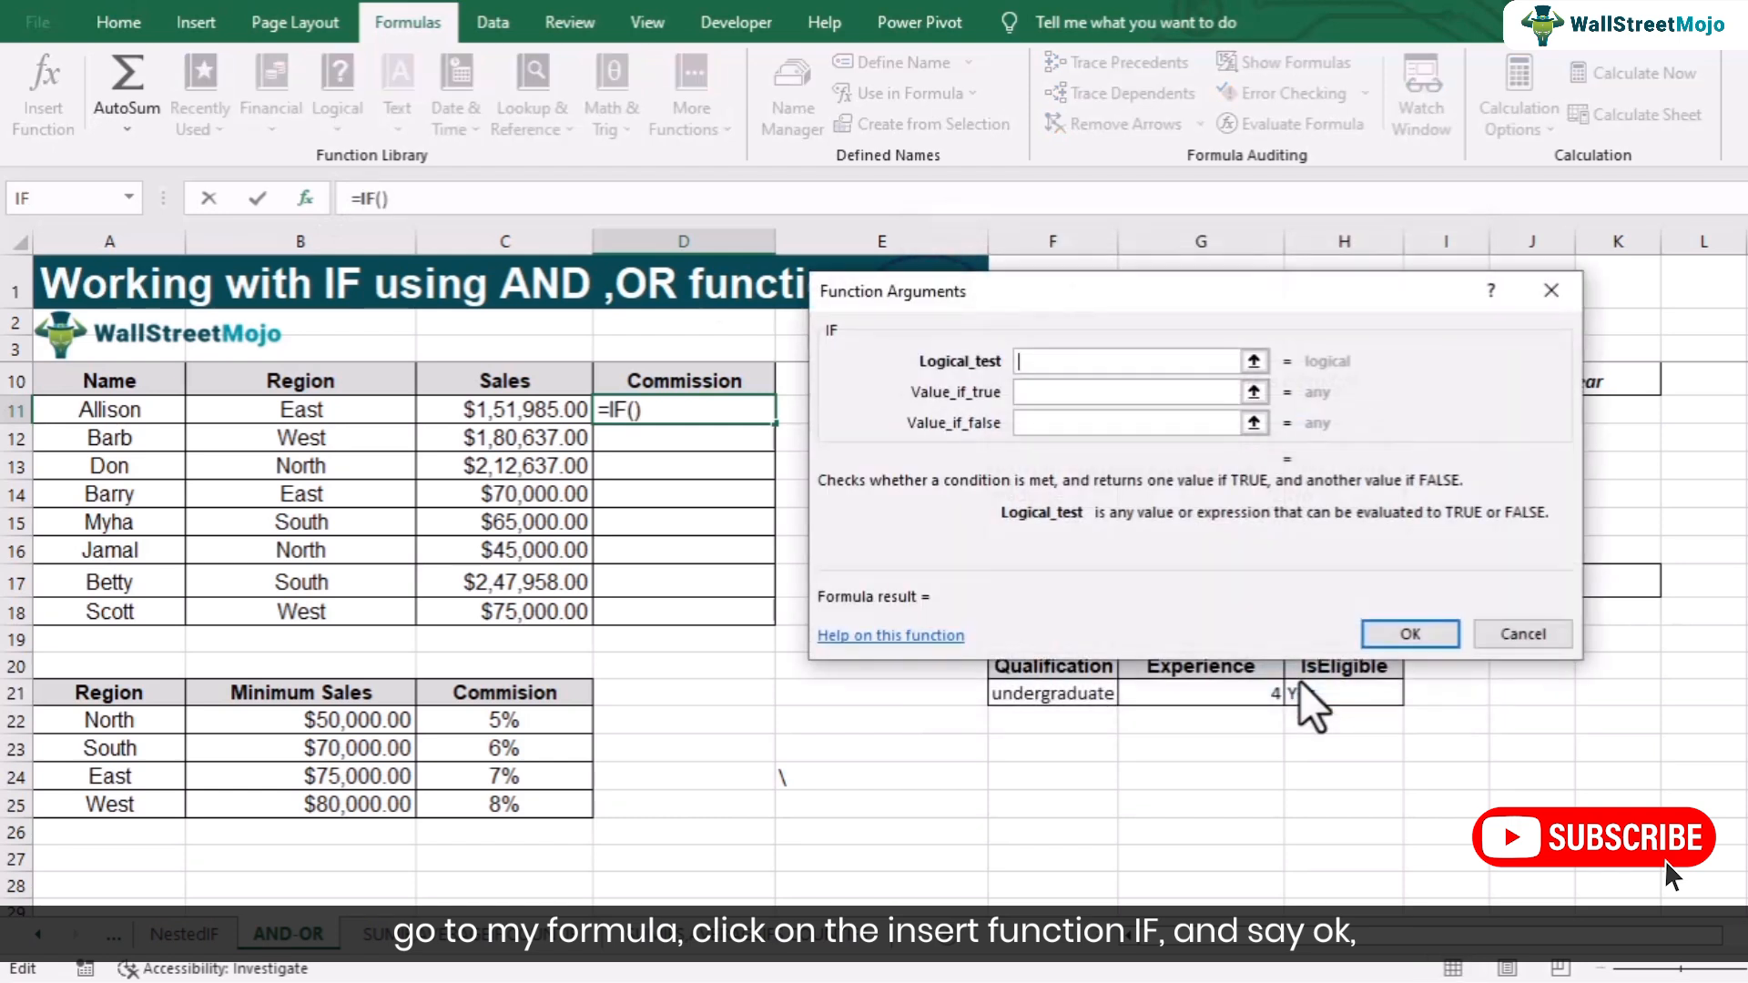
- Set the IF logical test to B11=$A$22, comparing the region with the absolute North reference
left_click(289, 412)
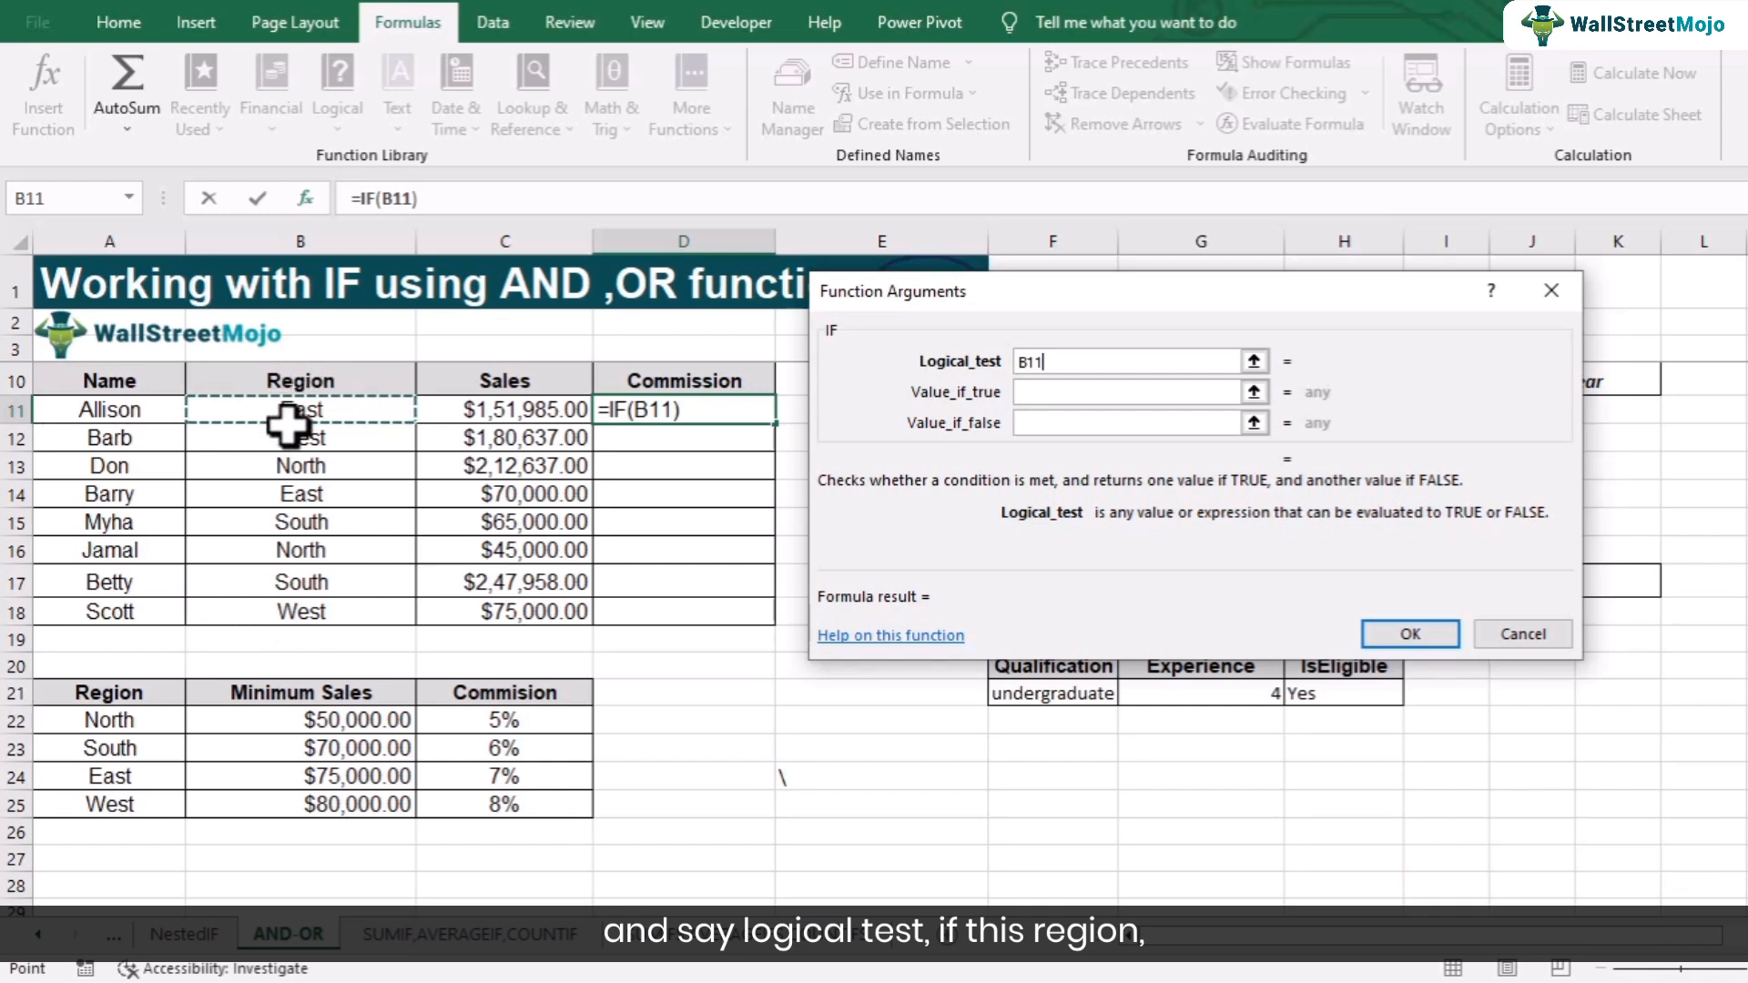
type("=")
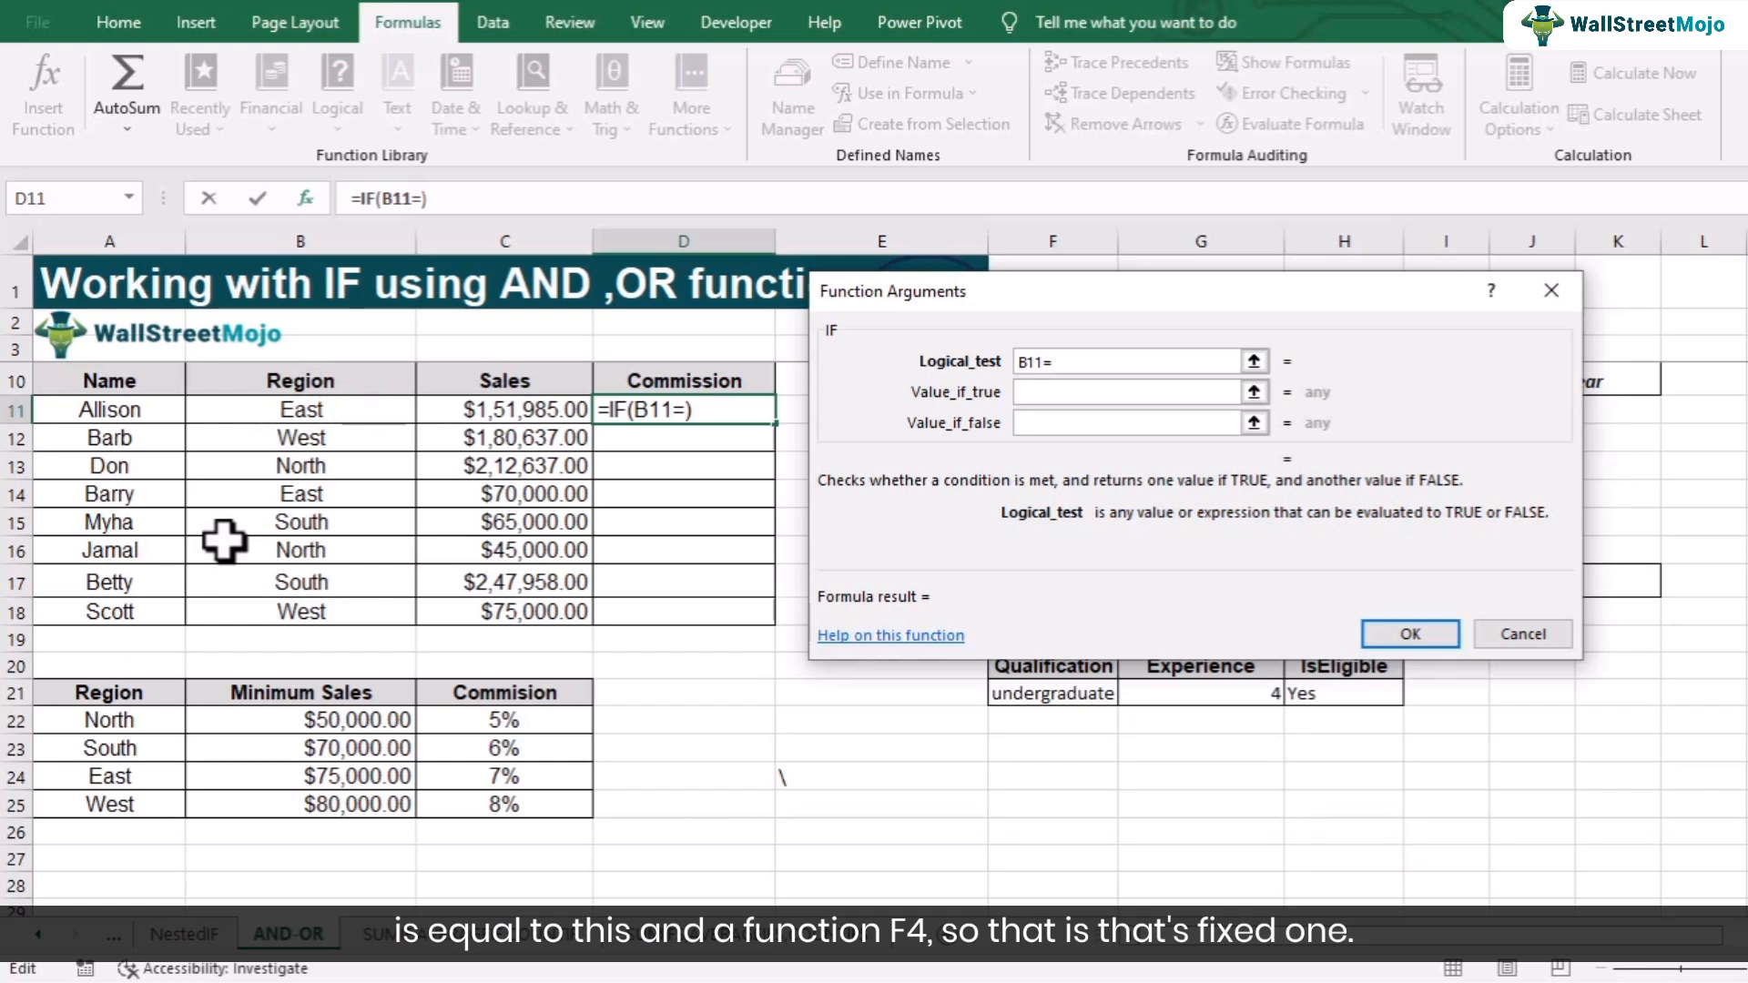
left_click(121, 718)
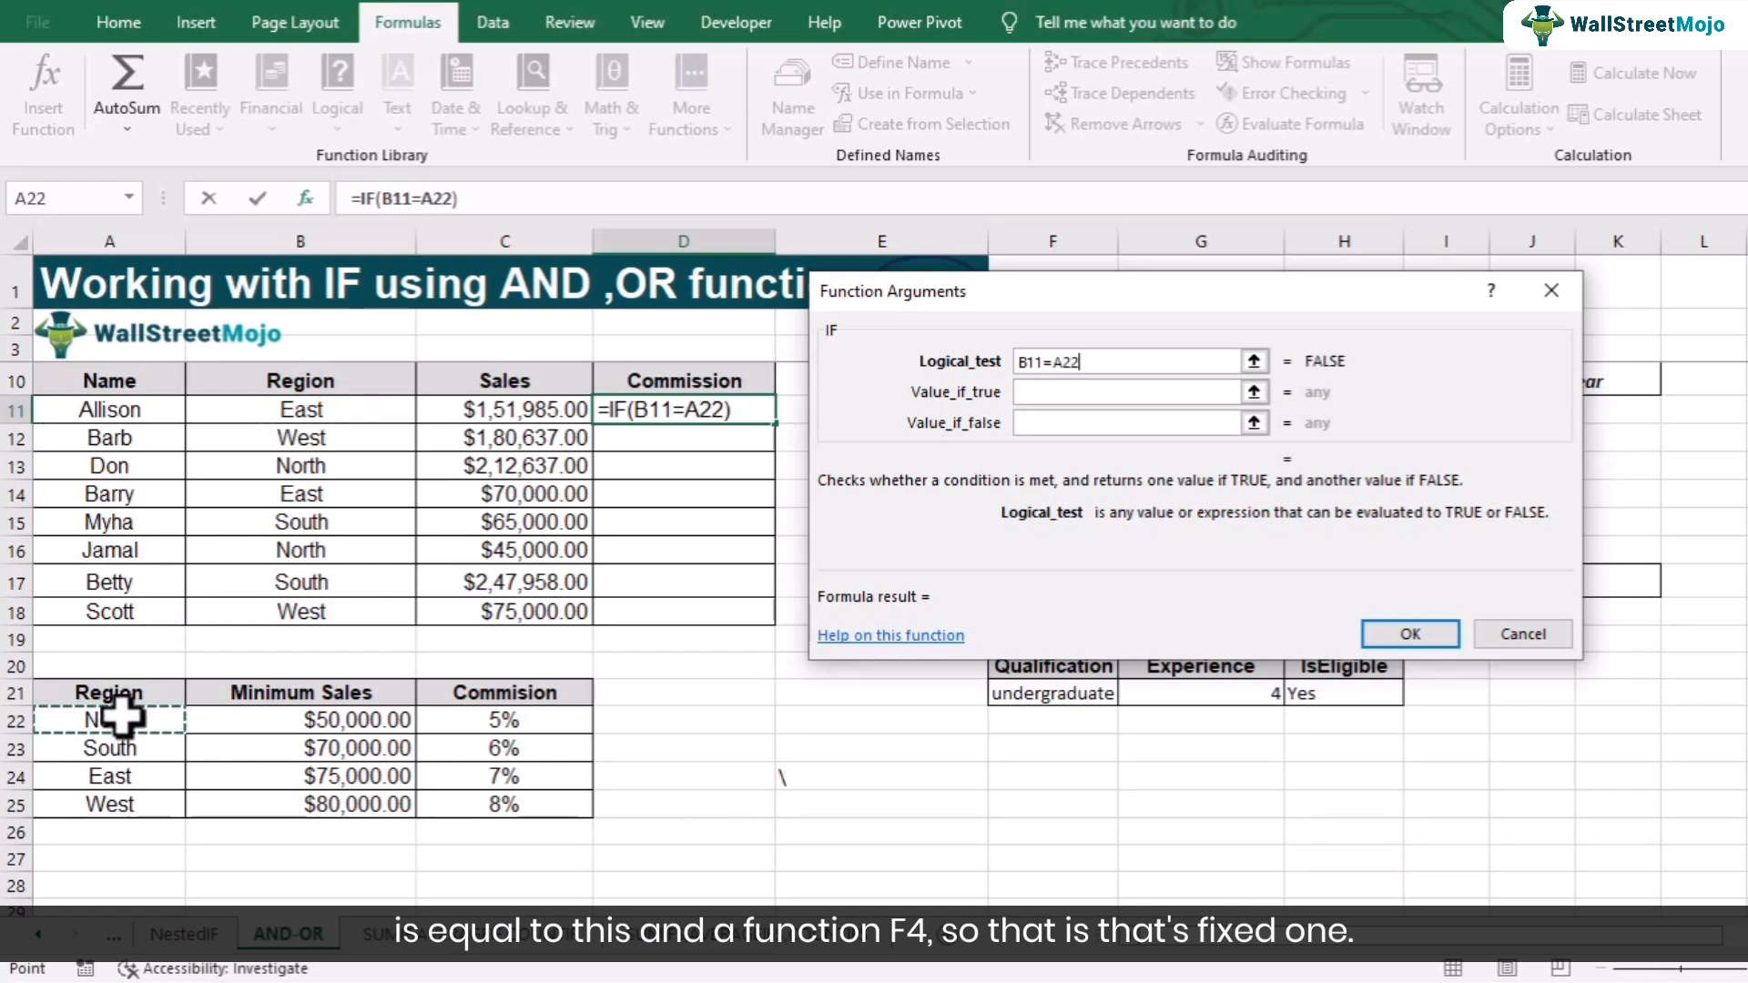
key("F4")
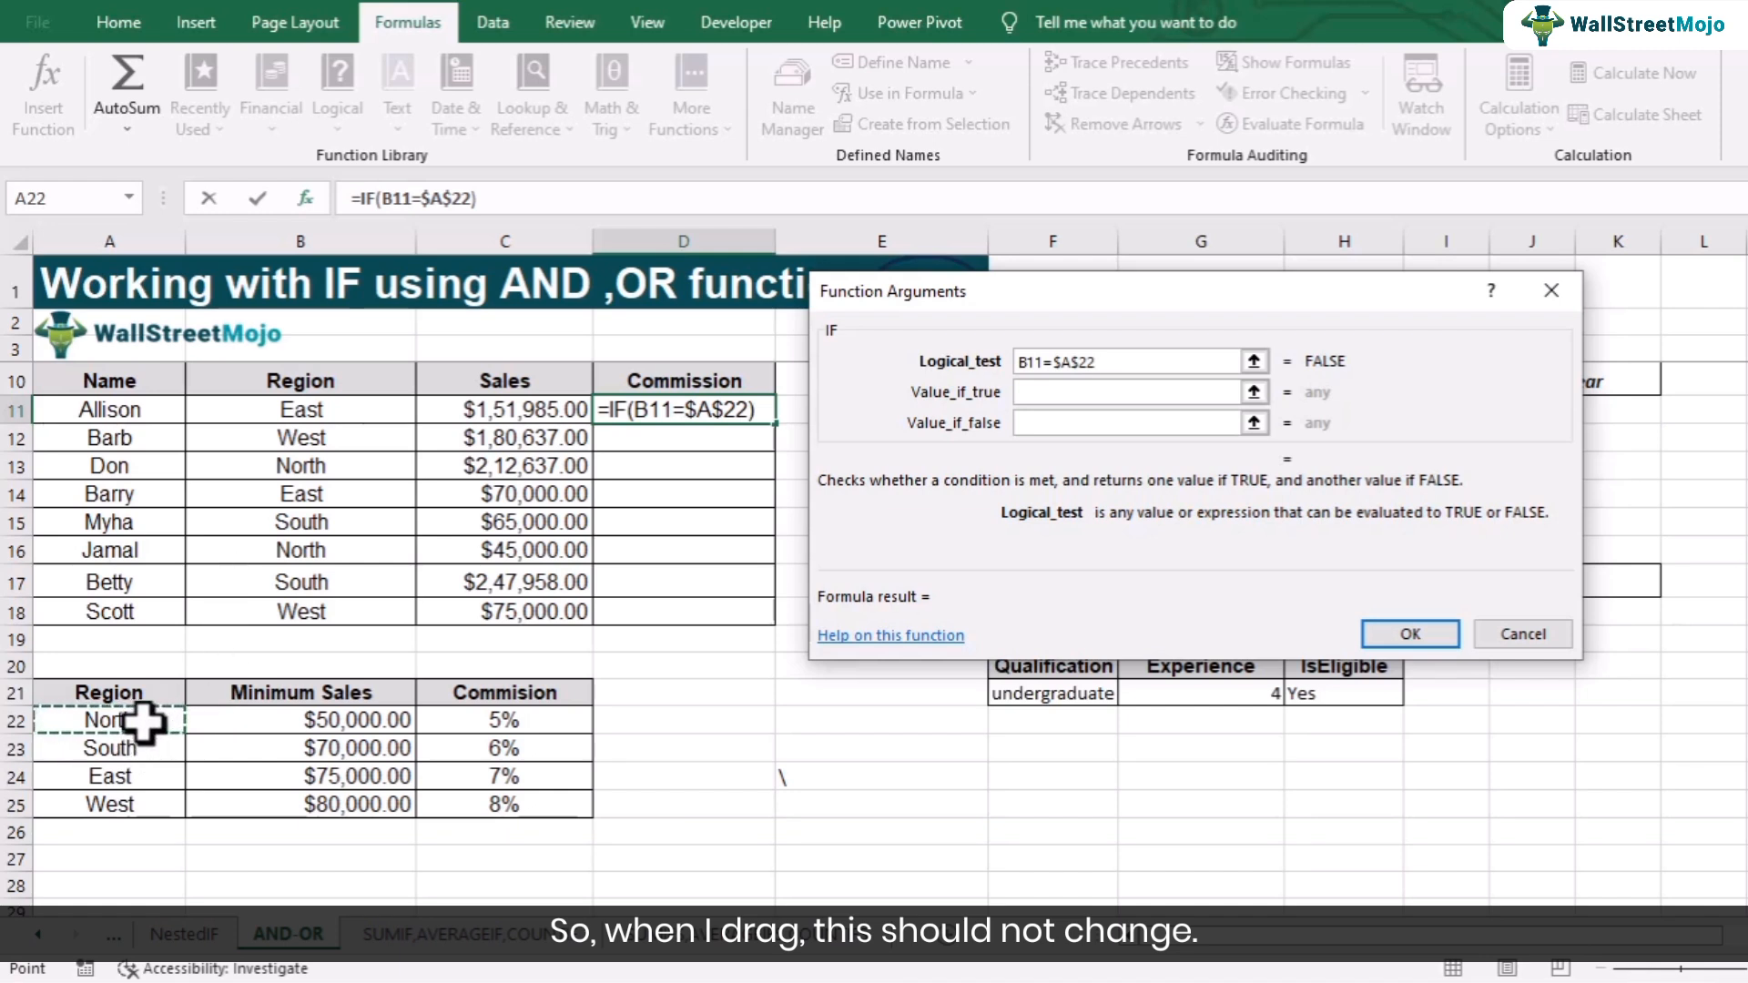
- Wrap the IF logical test in an AND function so it begins and(B11=$A$22
left_click(1018, 362)
type("annd")
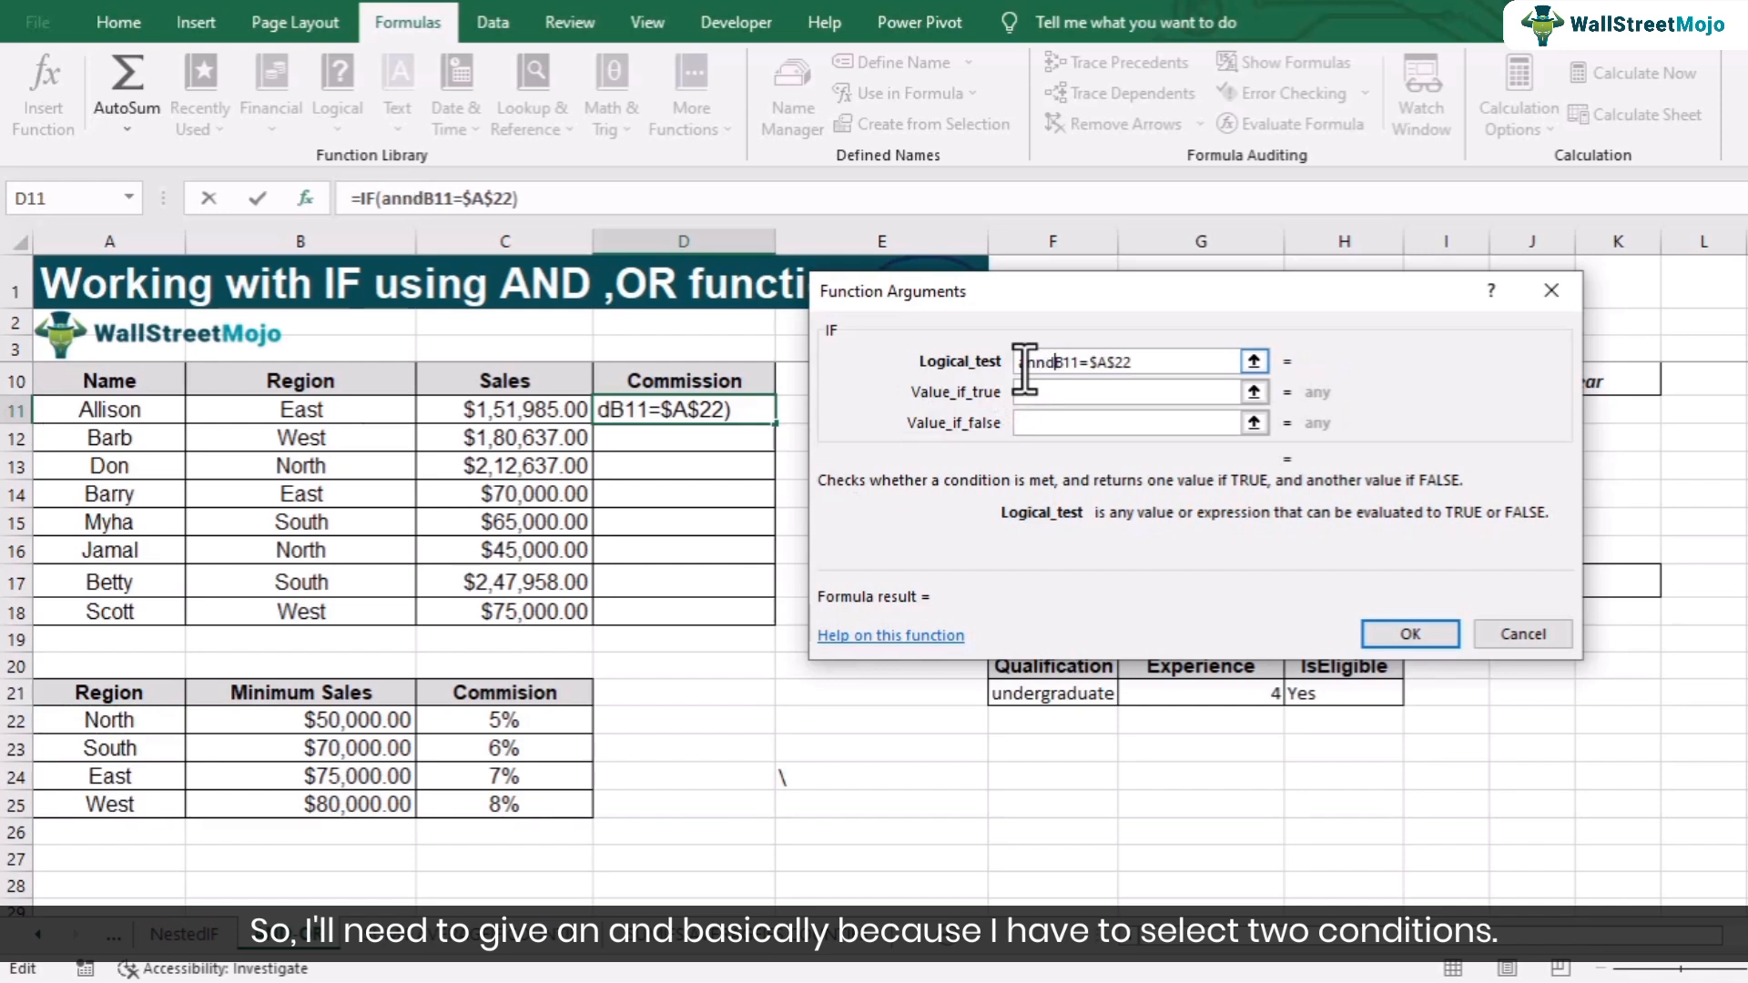
key("BackSpace")
key("BackSpace")
type("d(")
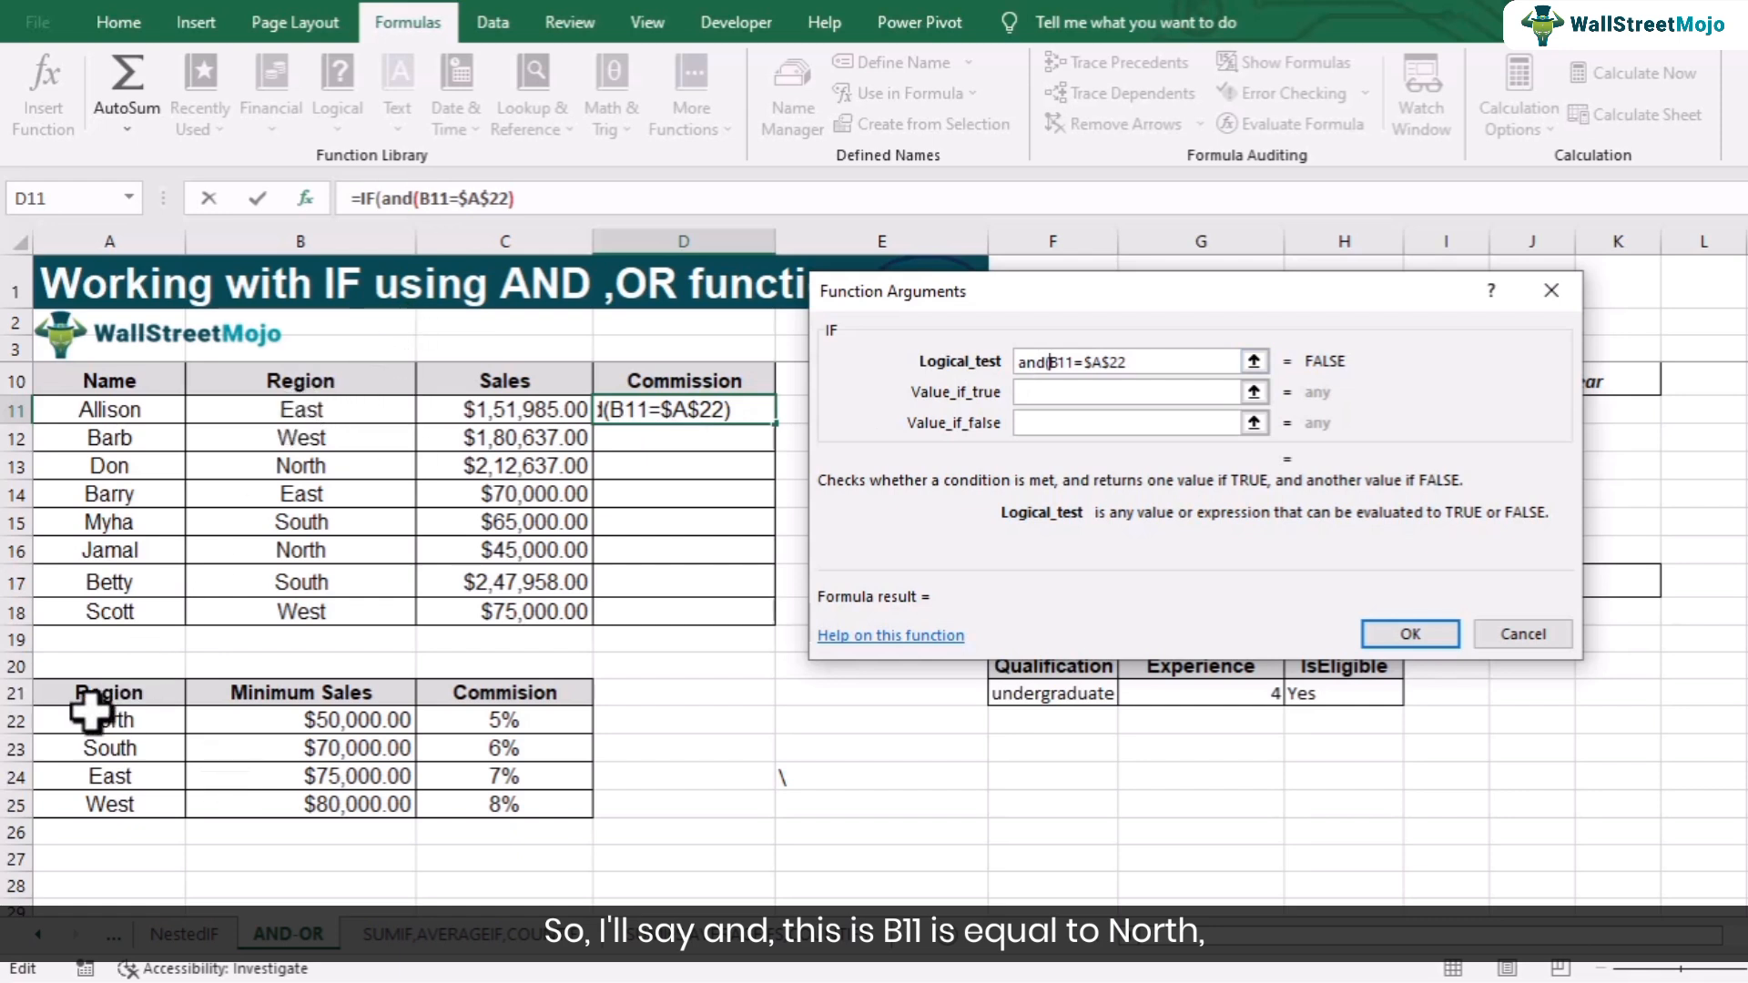
- Add the second AND condition C11>=$B$22 with an absolute minimum-sales reference and close the AND
left_click(1177, 363)
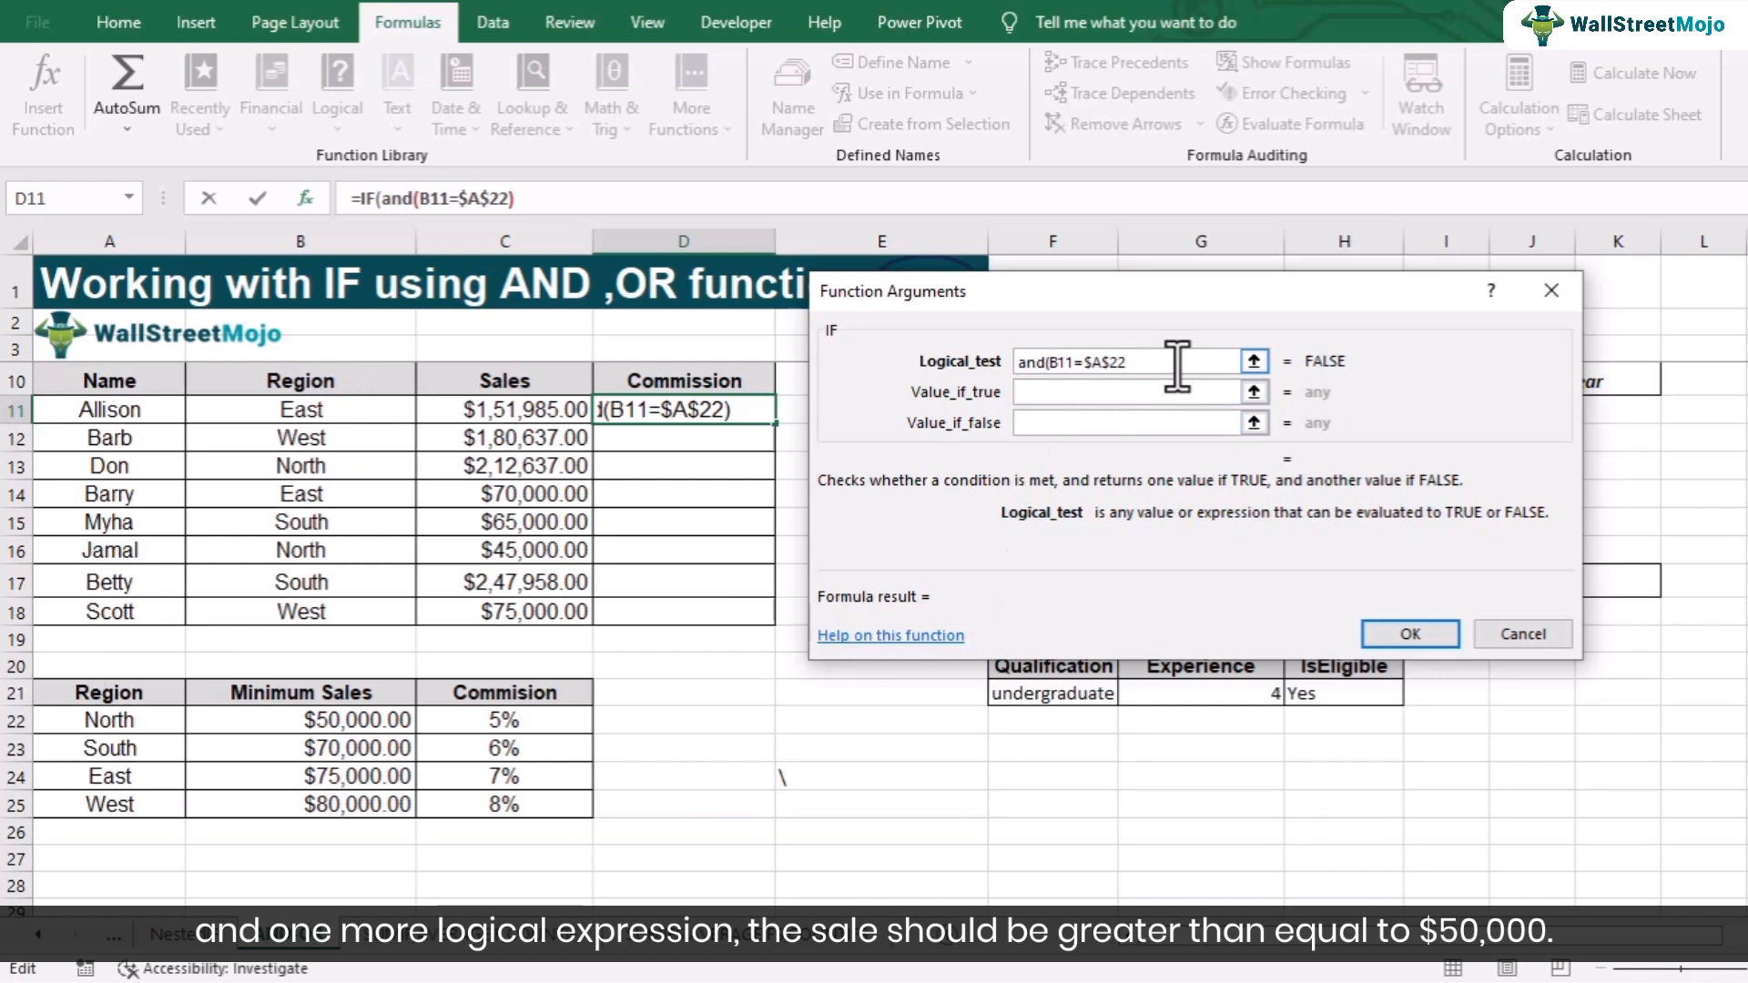
left_click(532, 412)
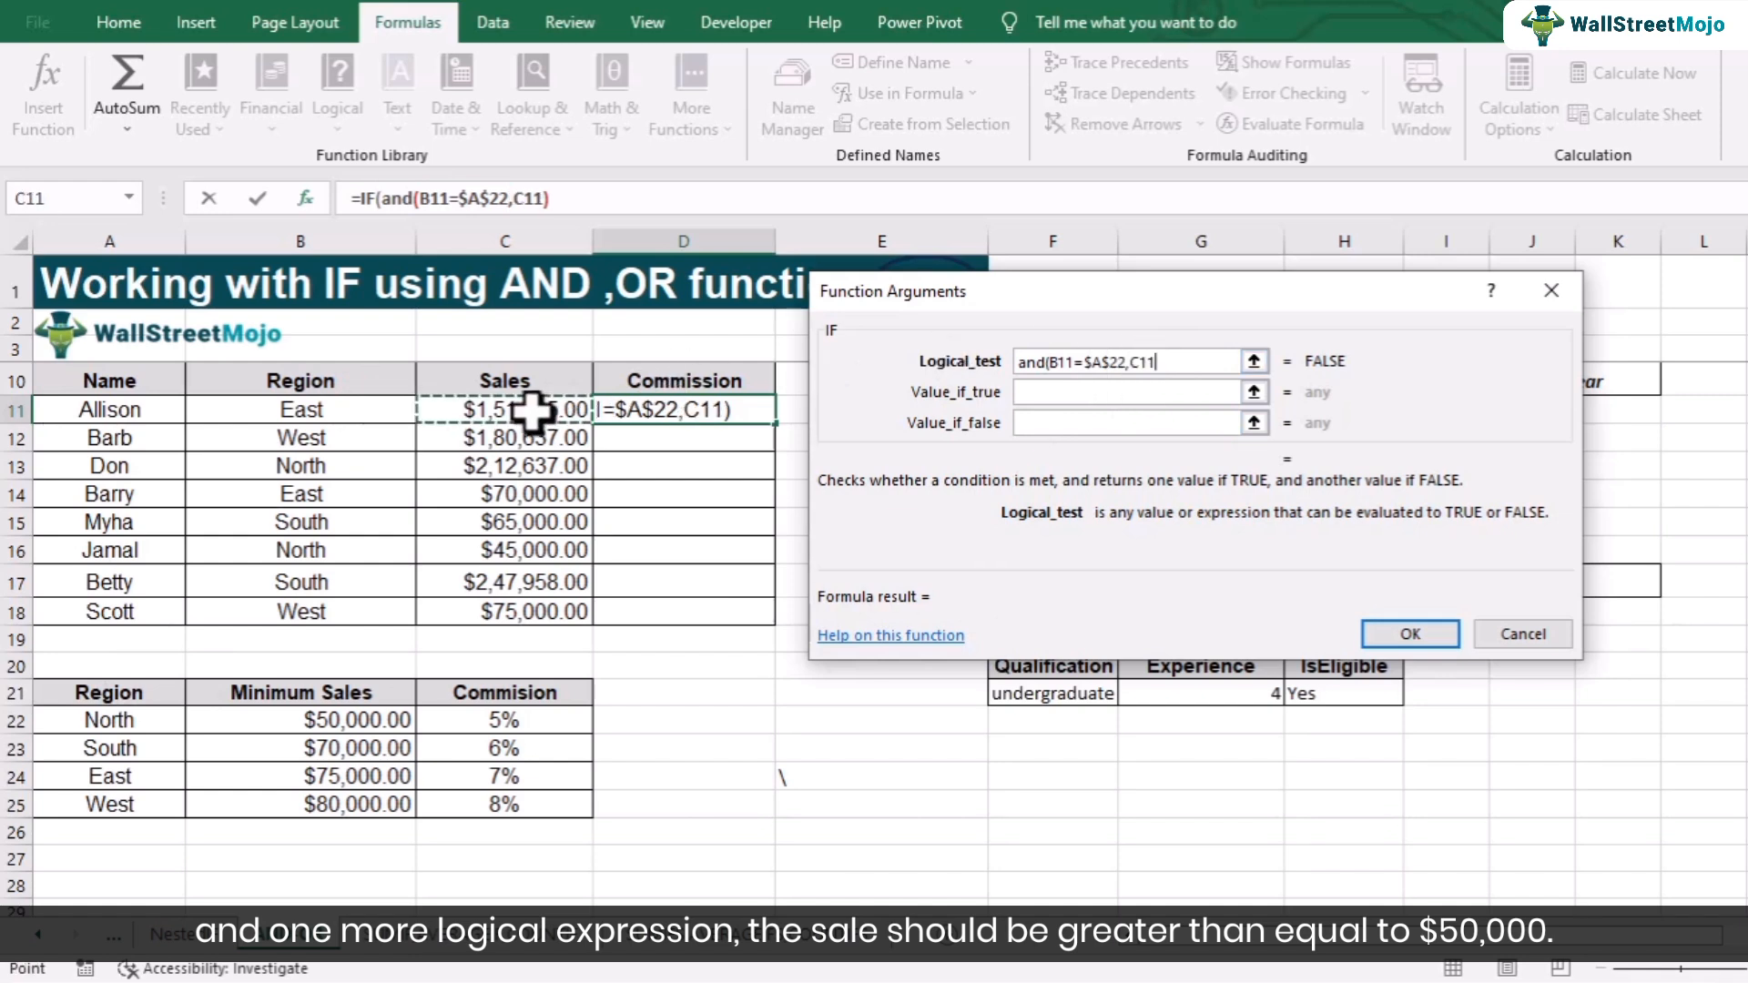
type(">")
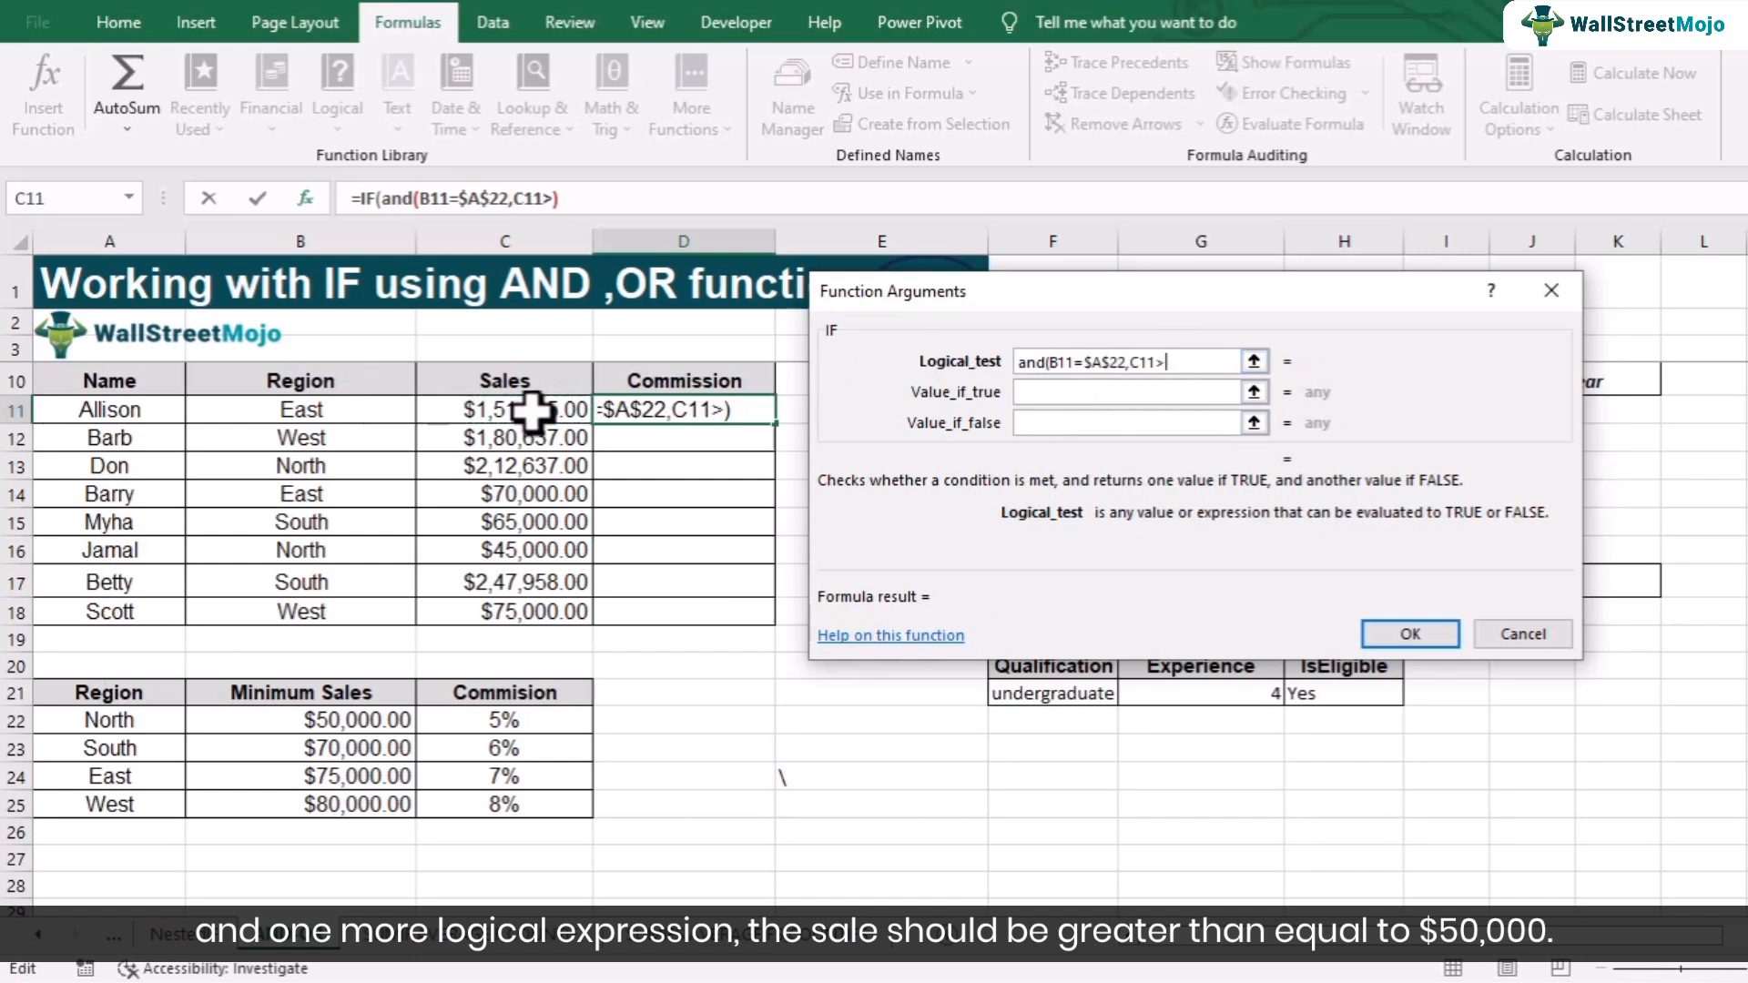
type("=")
left_click(382, 721)
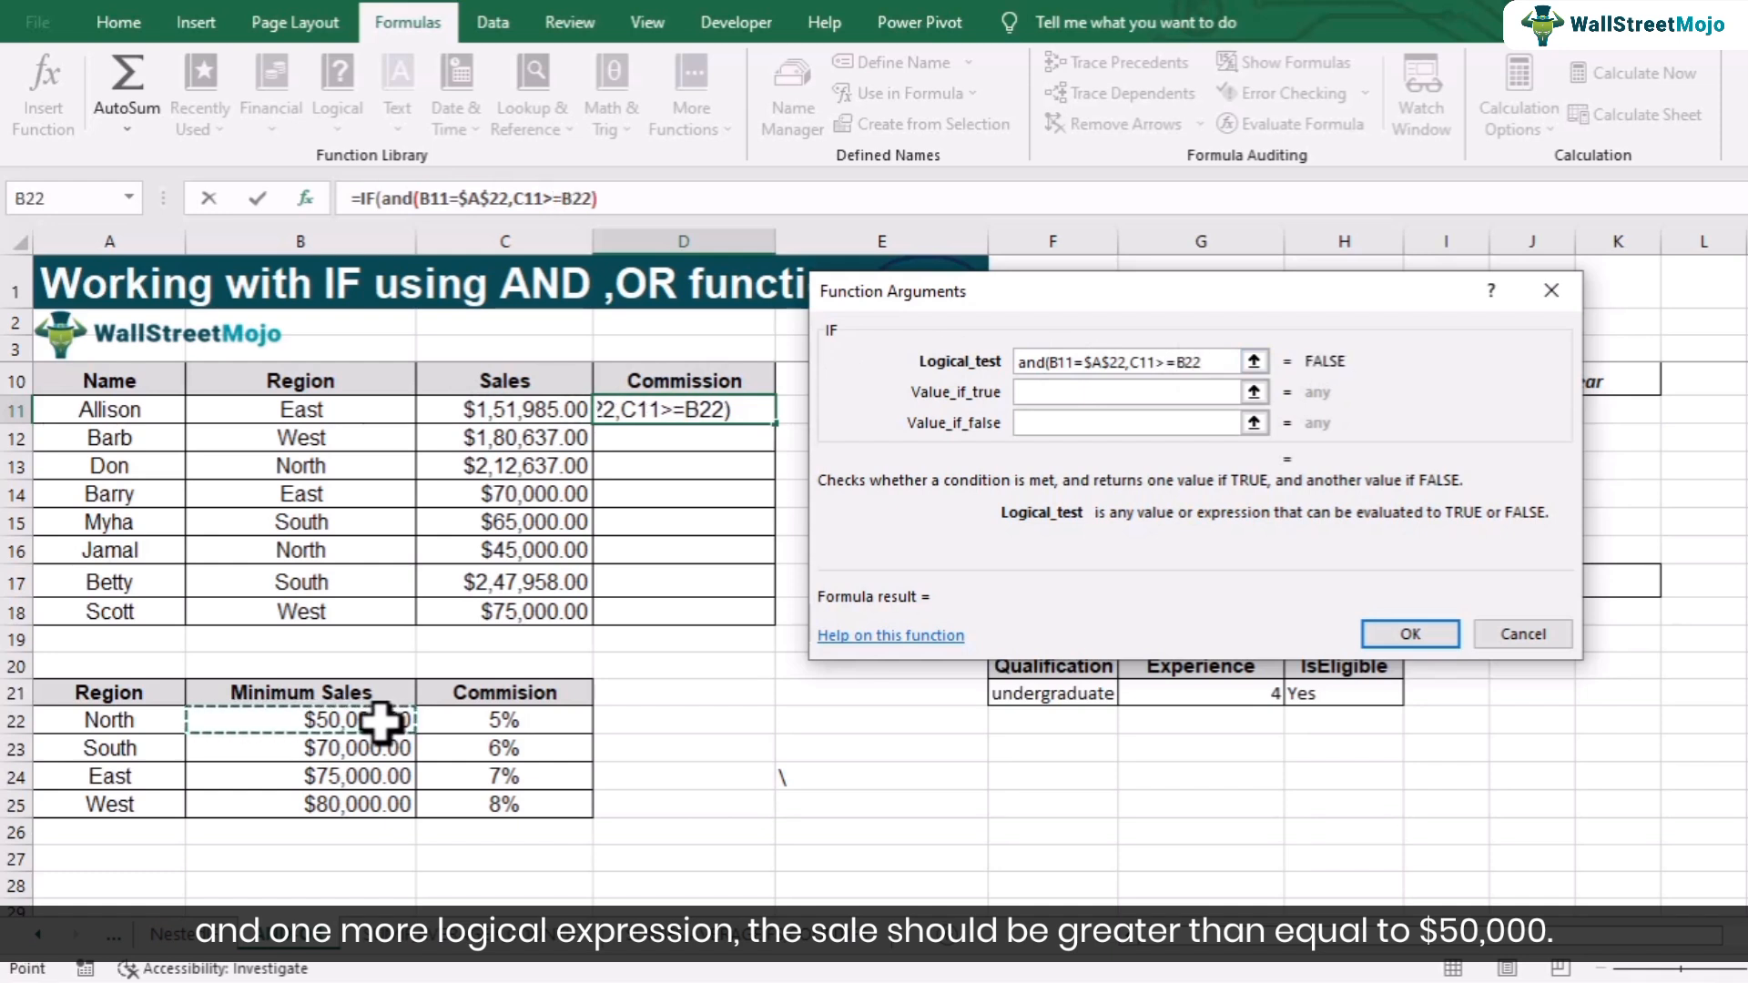
type(")")
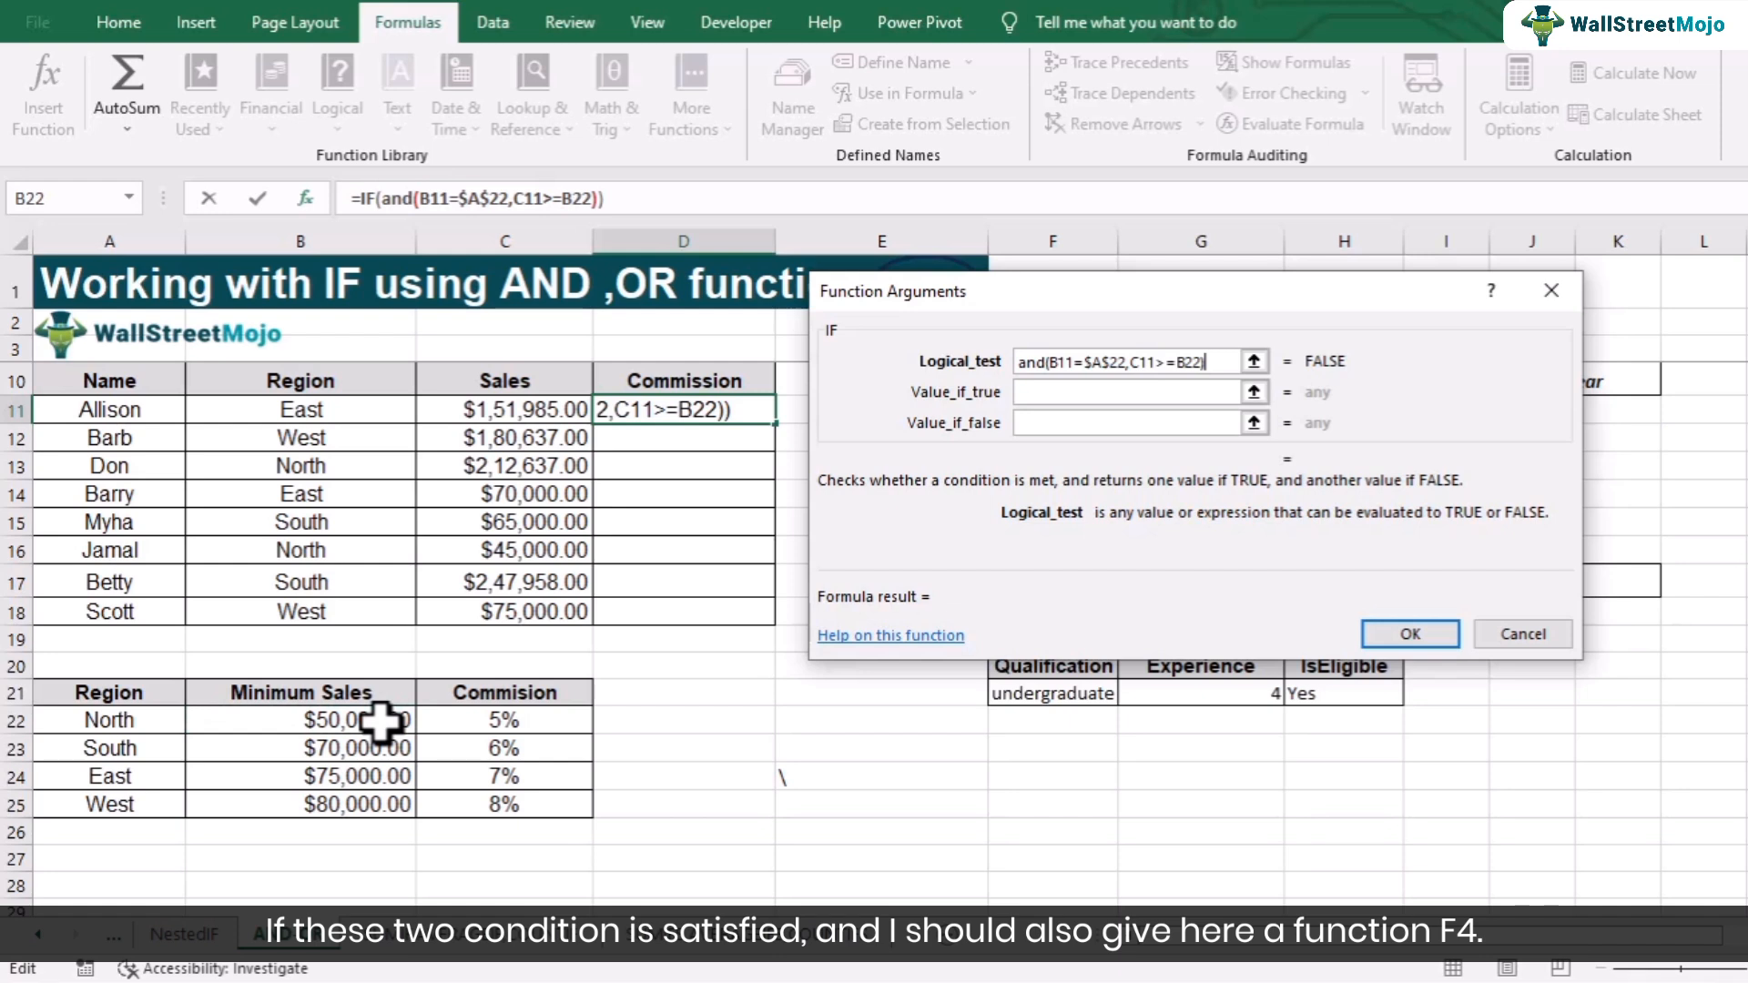
left_click(1197, 362)
key("F4")
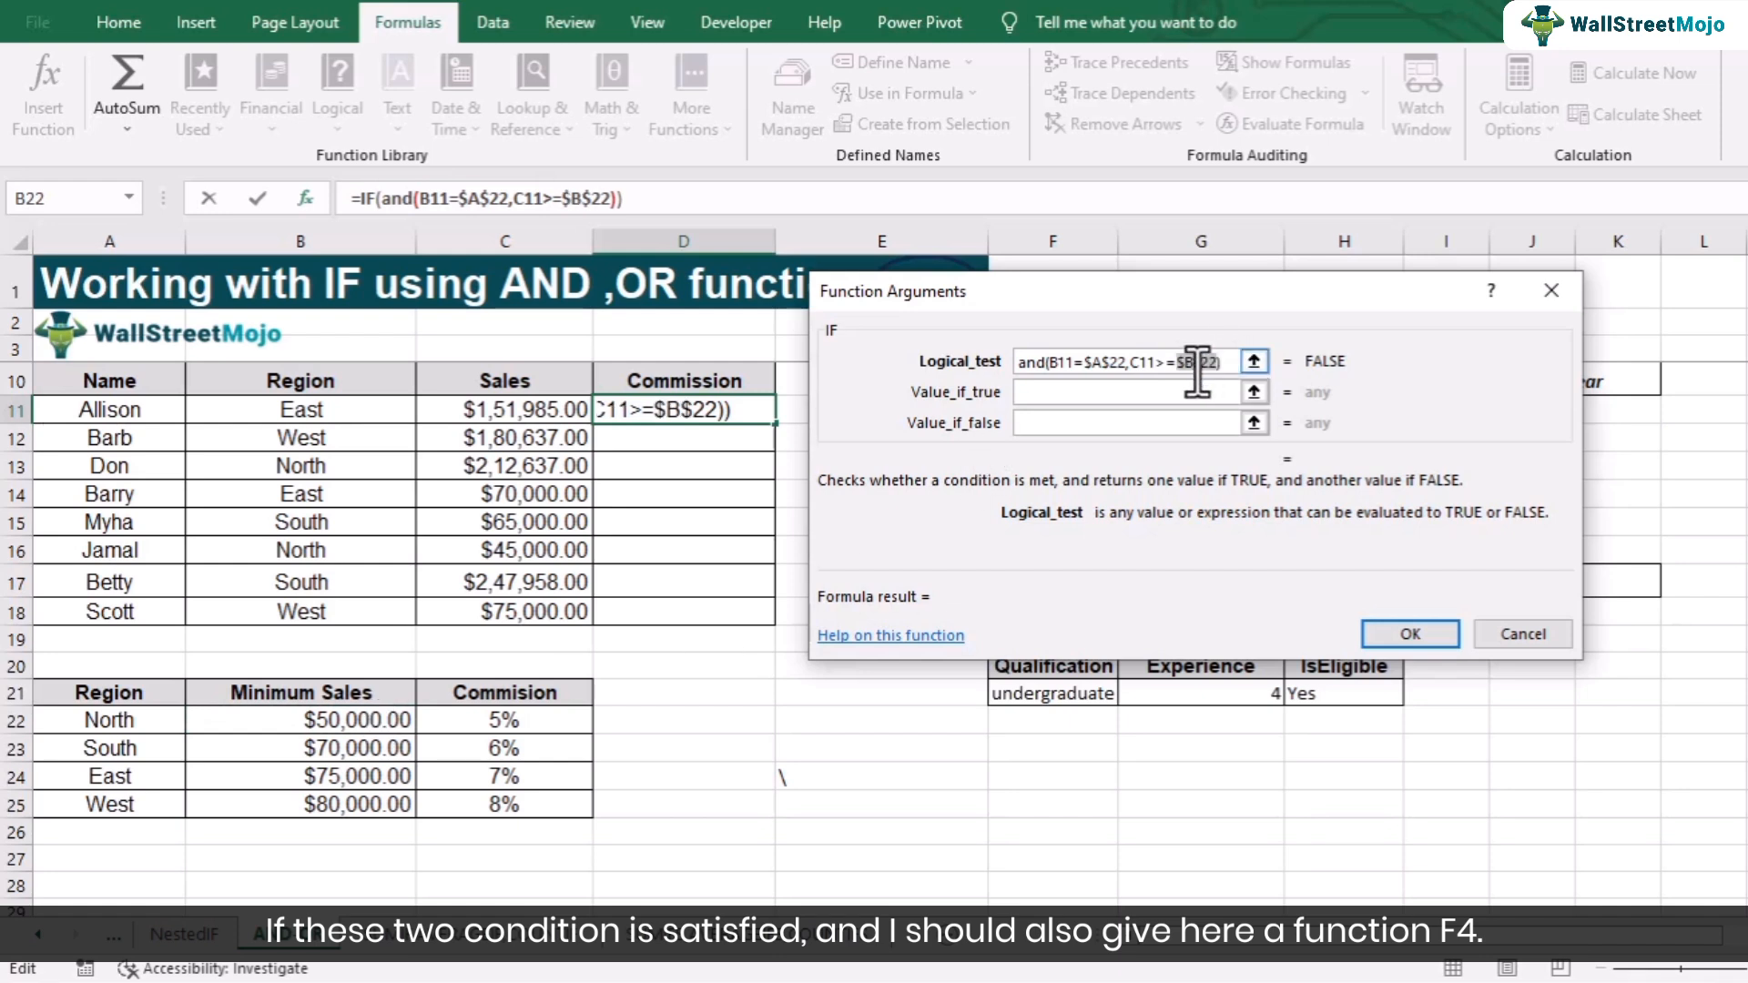
- Set the value if true to C11*$C$22, the sales times the North commission rate
left_click(1152, 395)
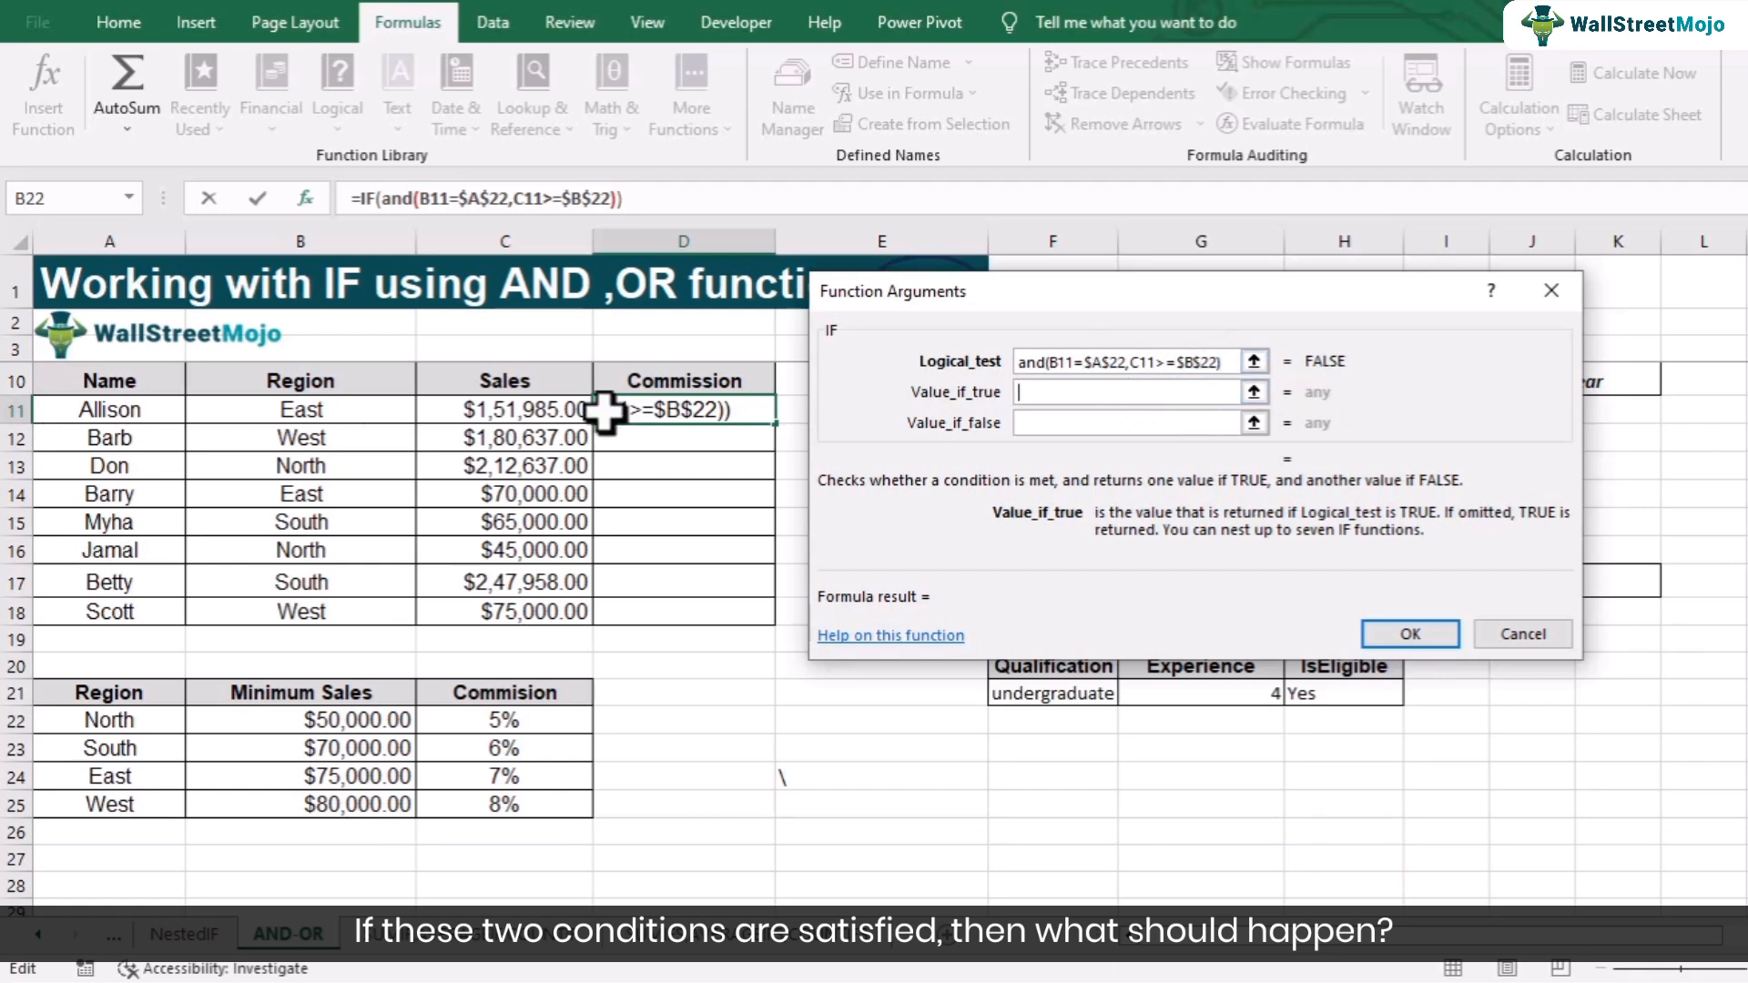
left_click(536, 407)
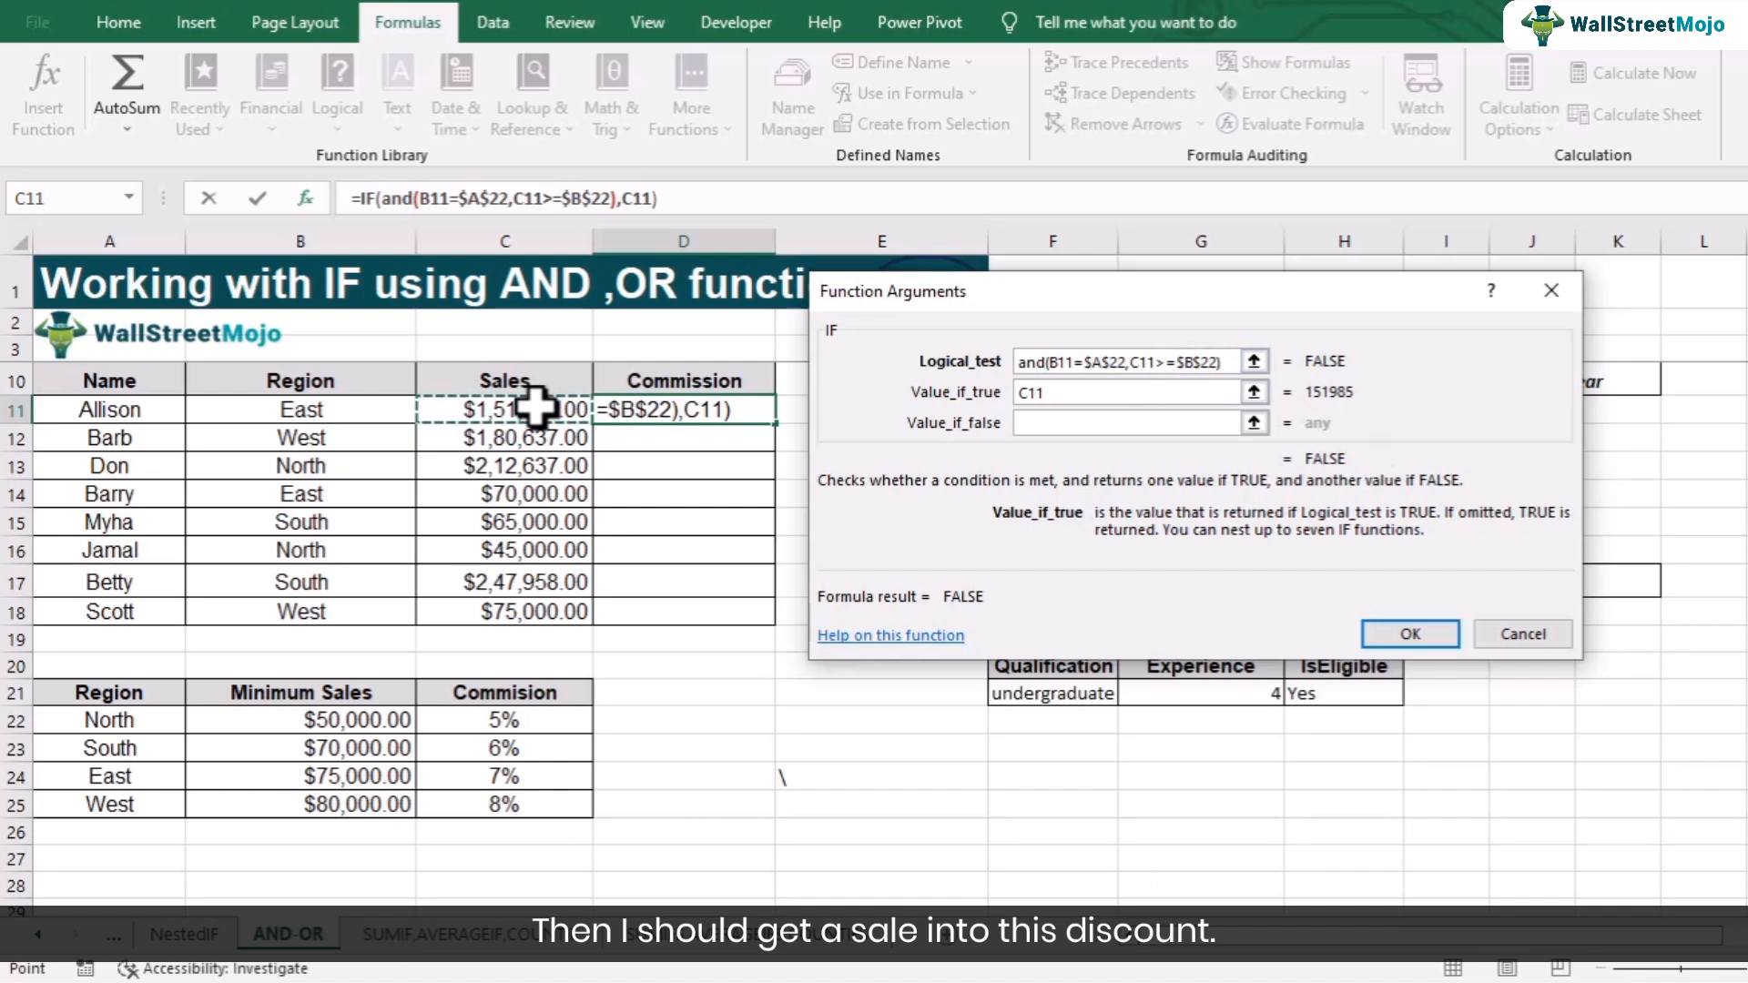
type("*")
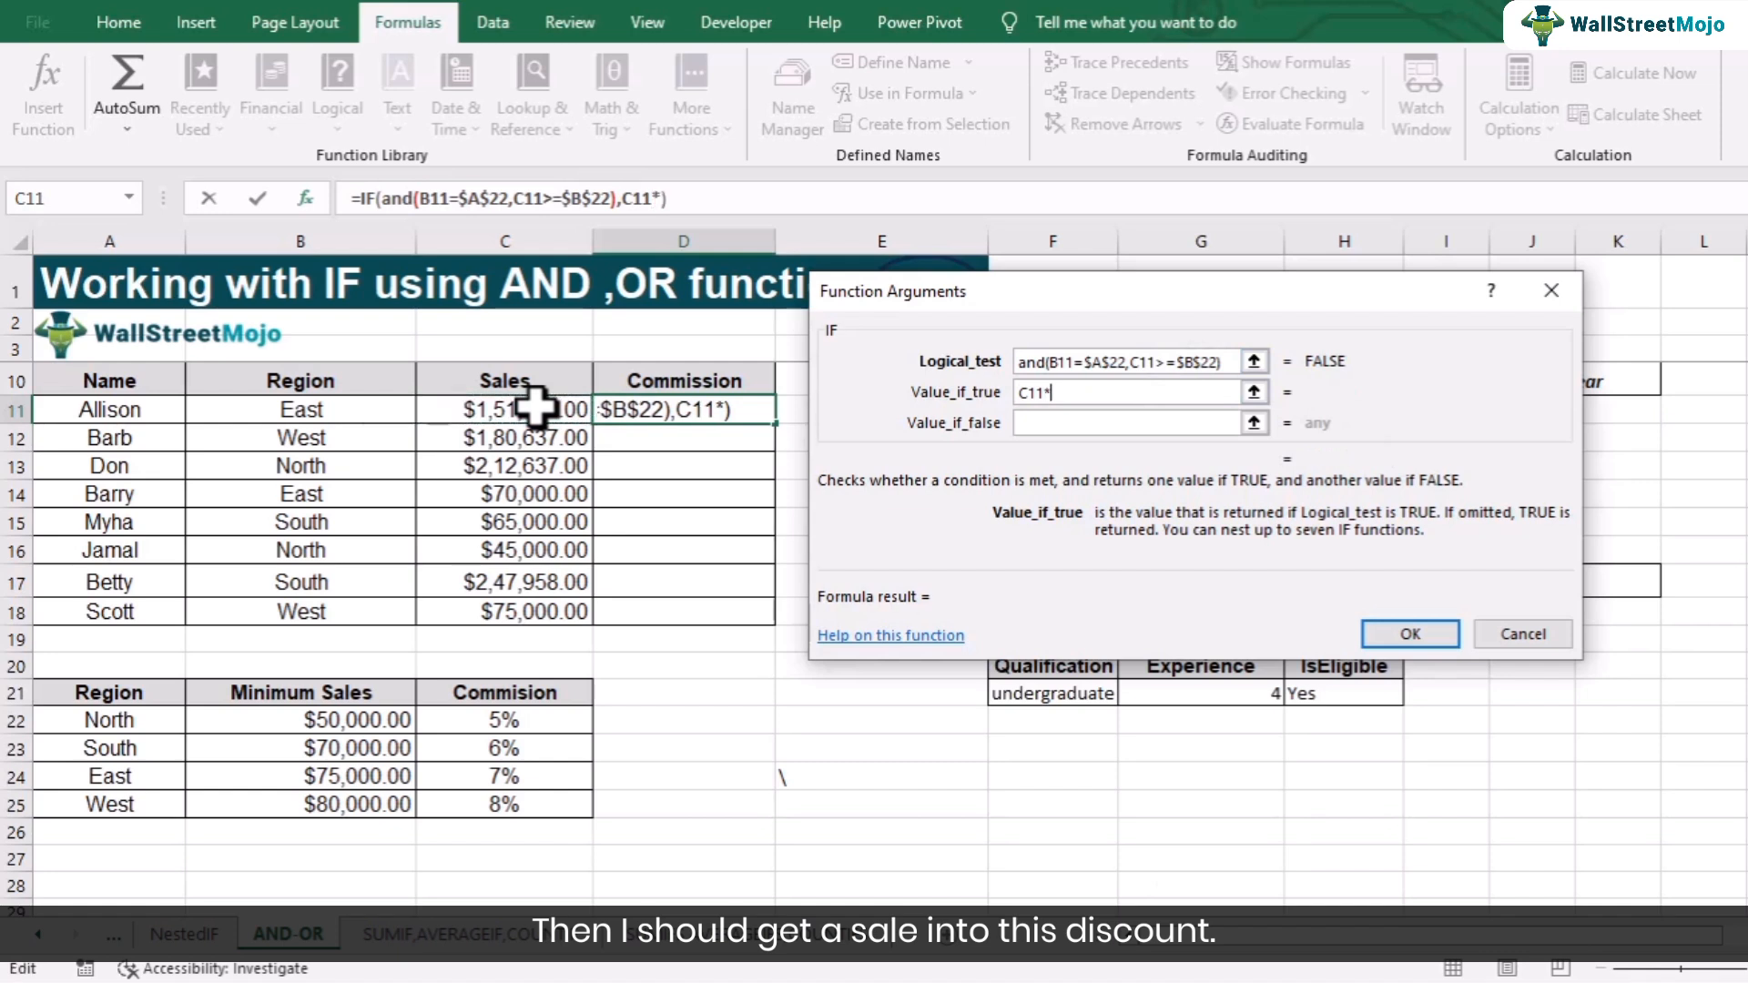
left_click(500, 720)
key("F4")
- Nest a new IF in the value if false, starting its test with and(B11=$A$23 for South
left_click(1064, 428)
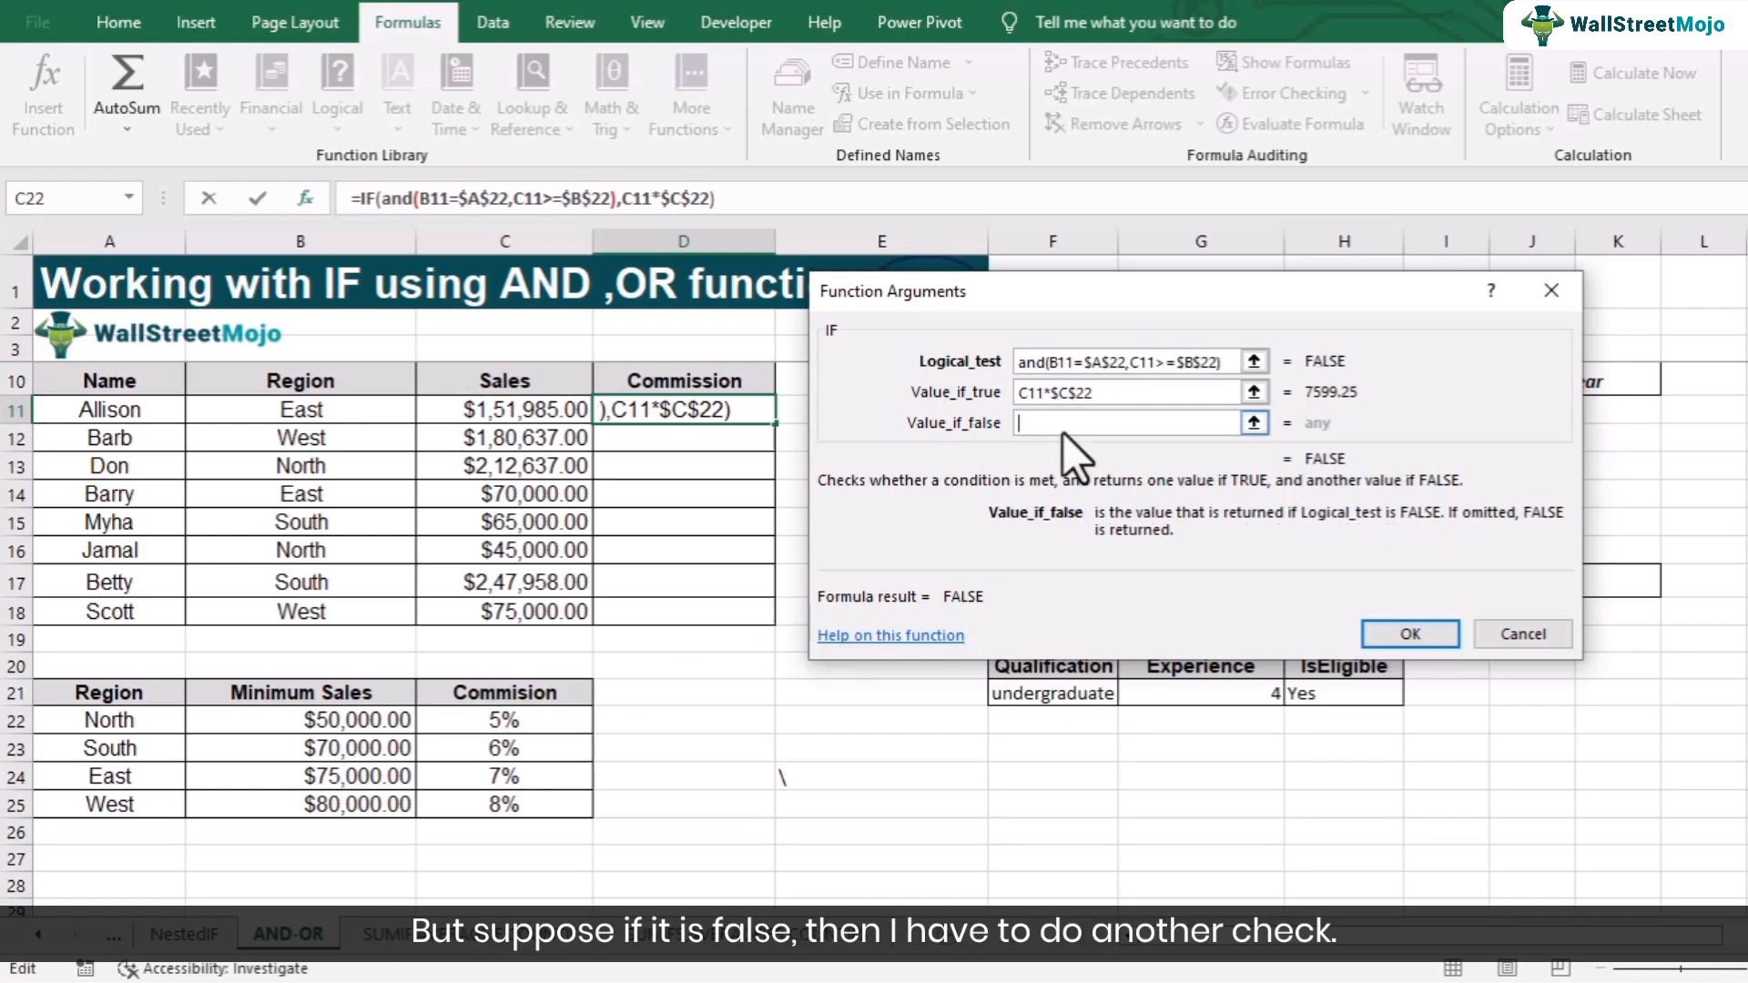
left_click(75, 206)
type("and")
type("(and(")
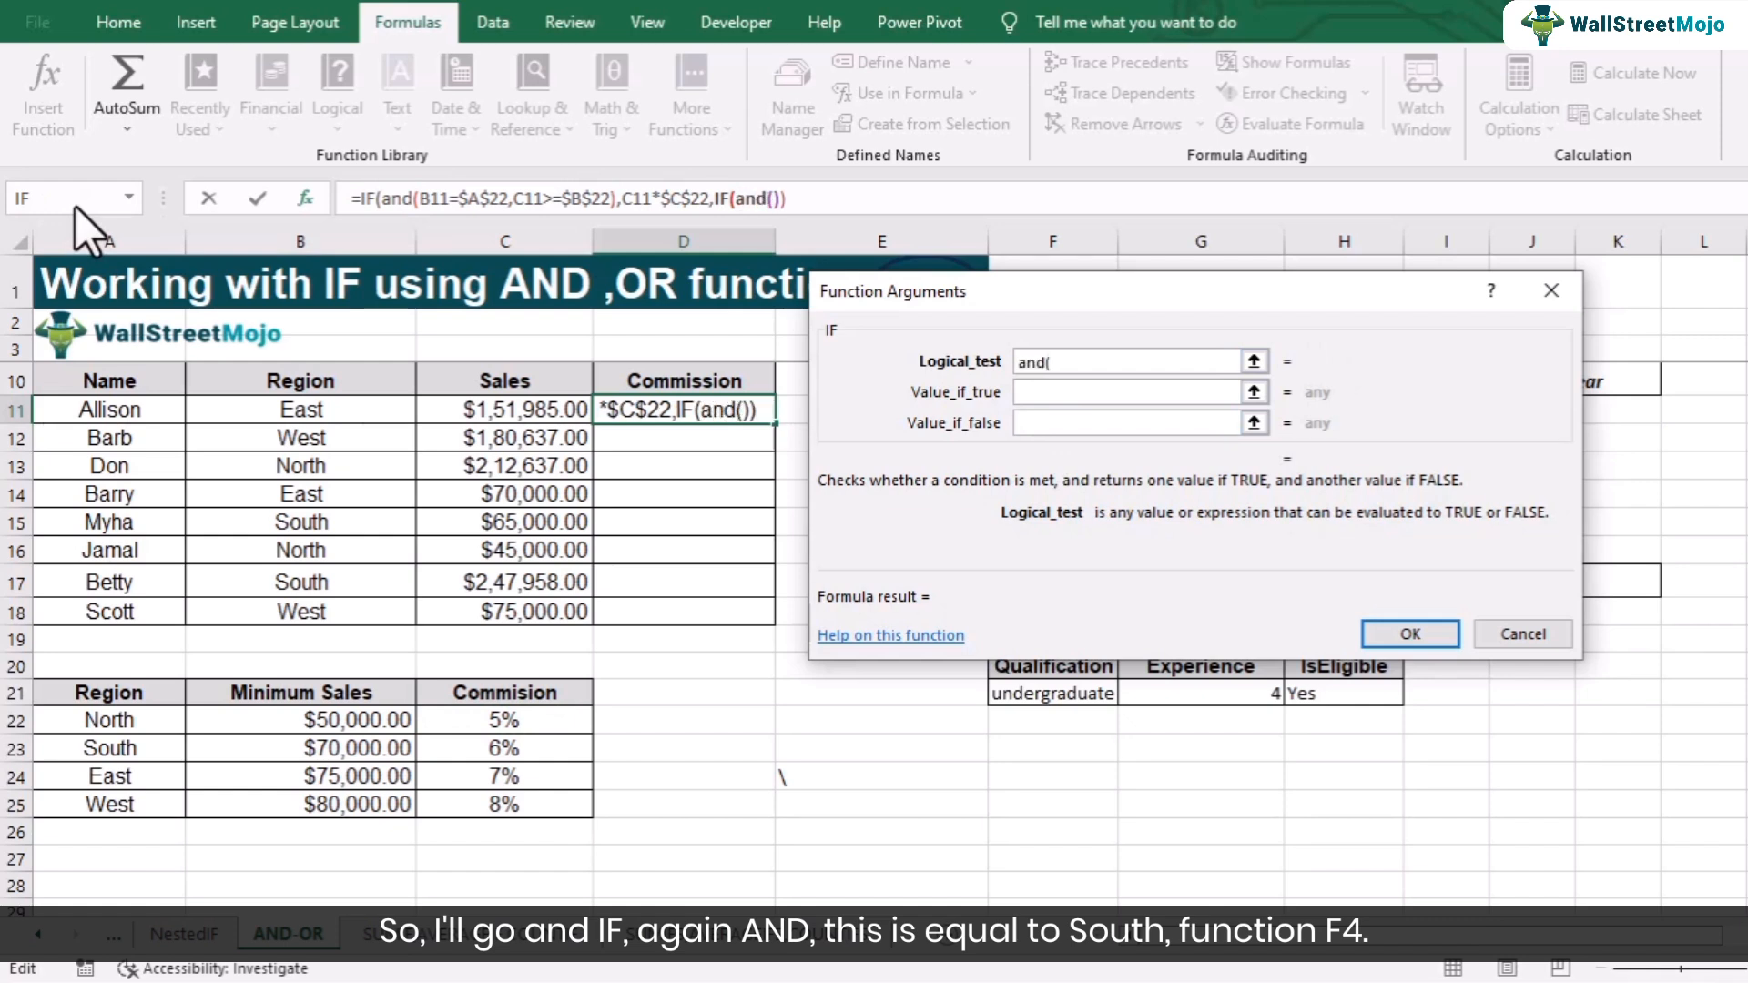
left_click(270, 414)
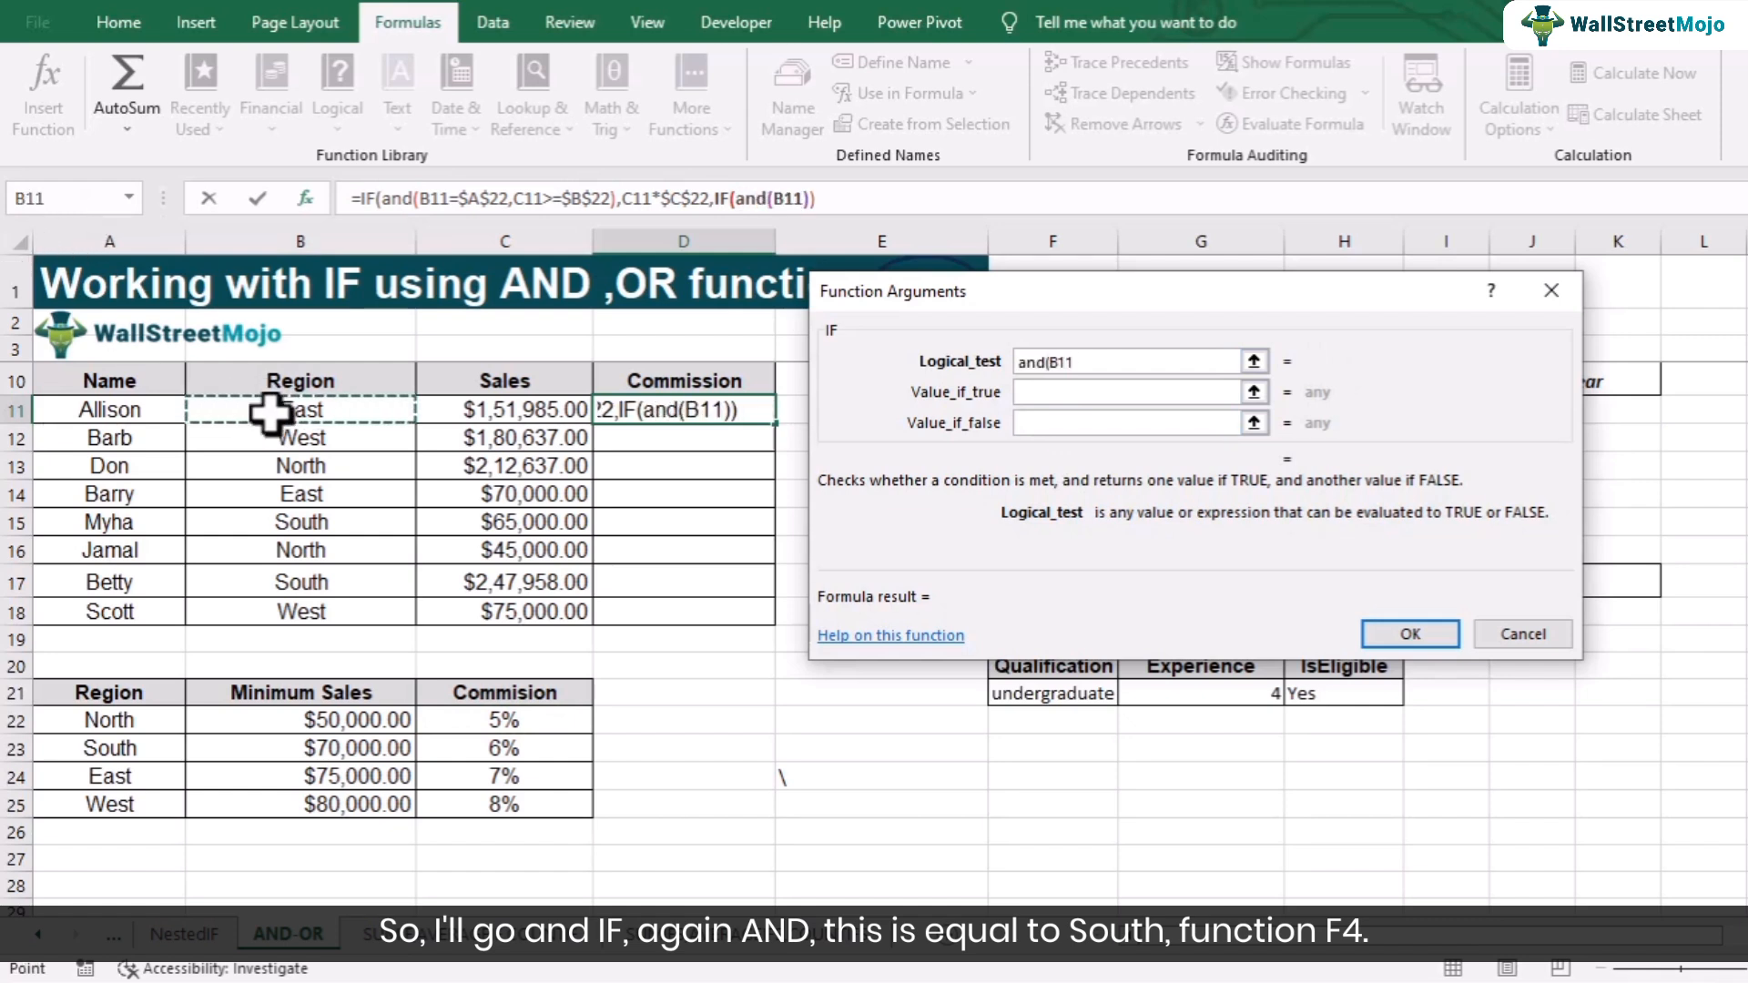
type("=")
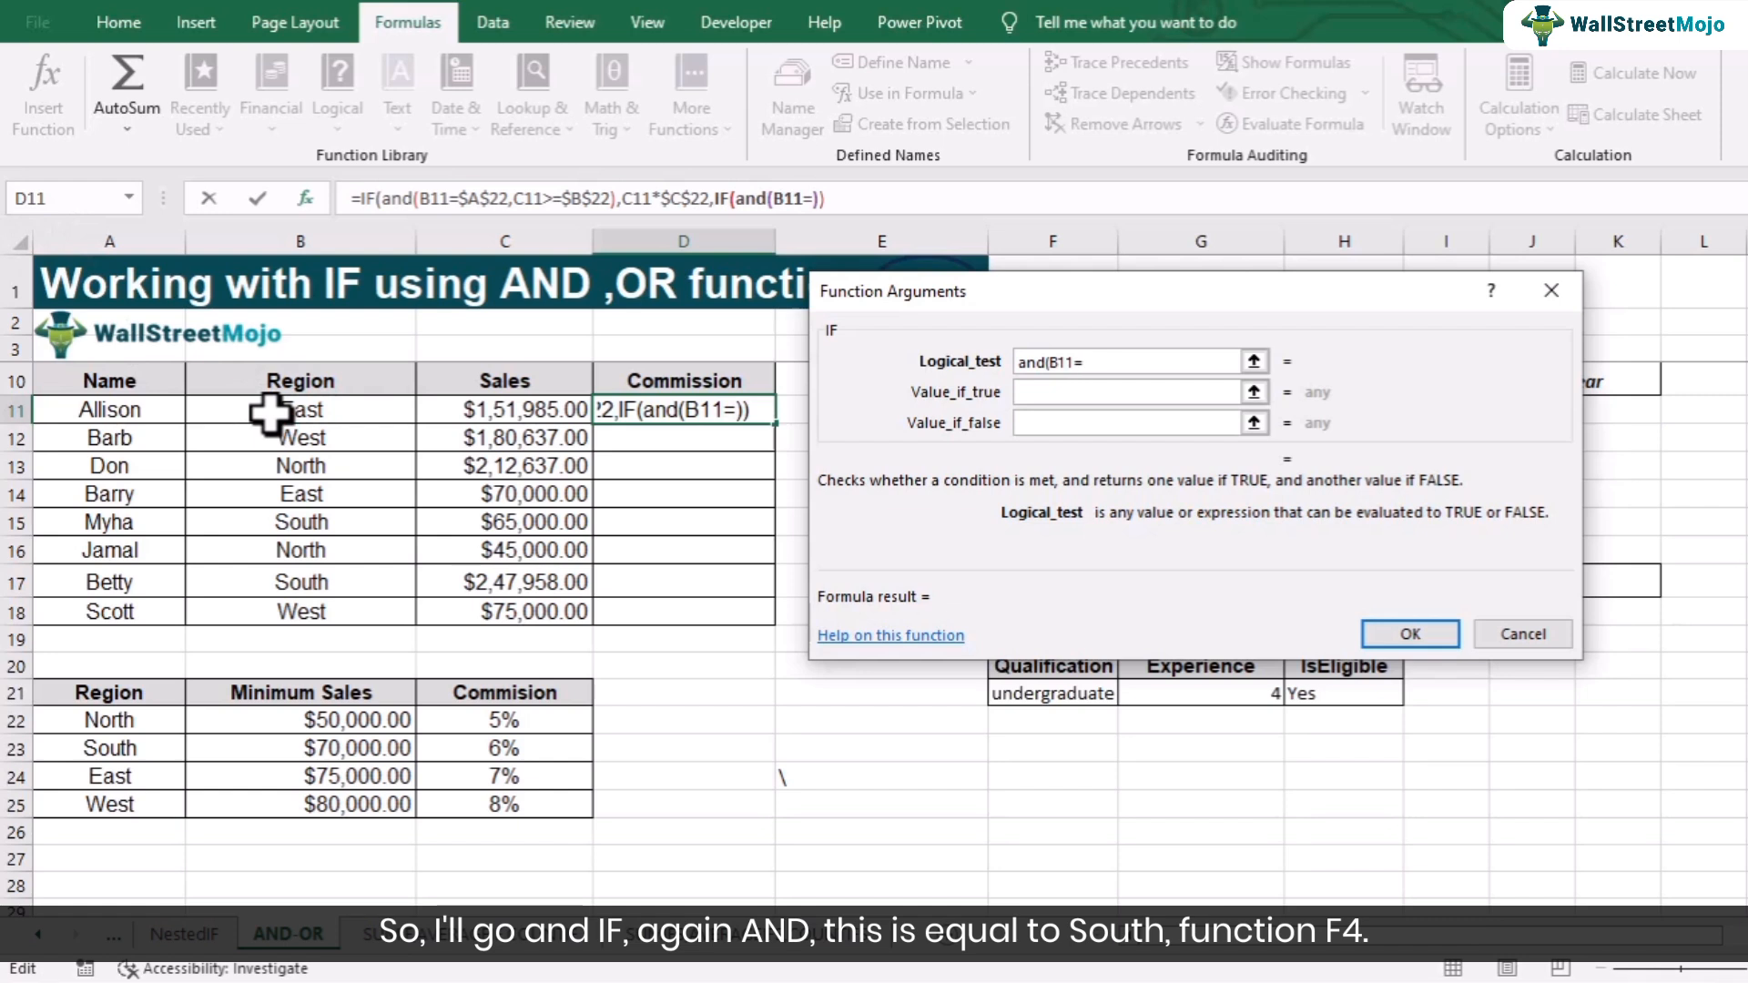
left_click(111, 748)
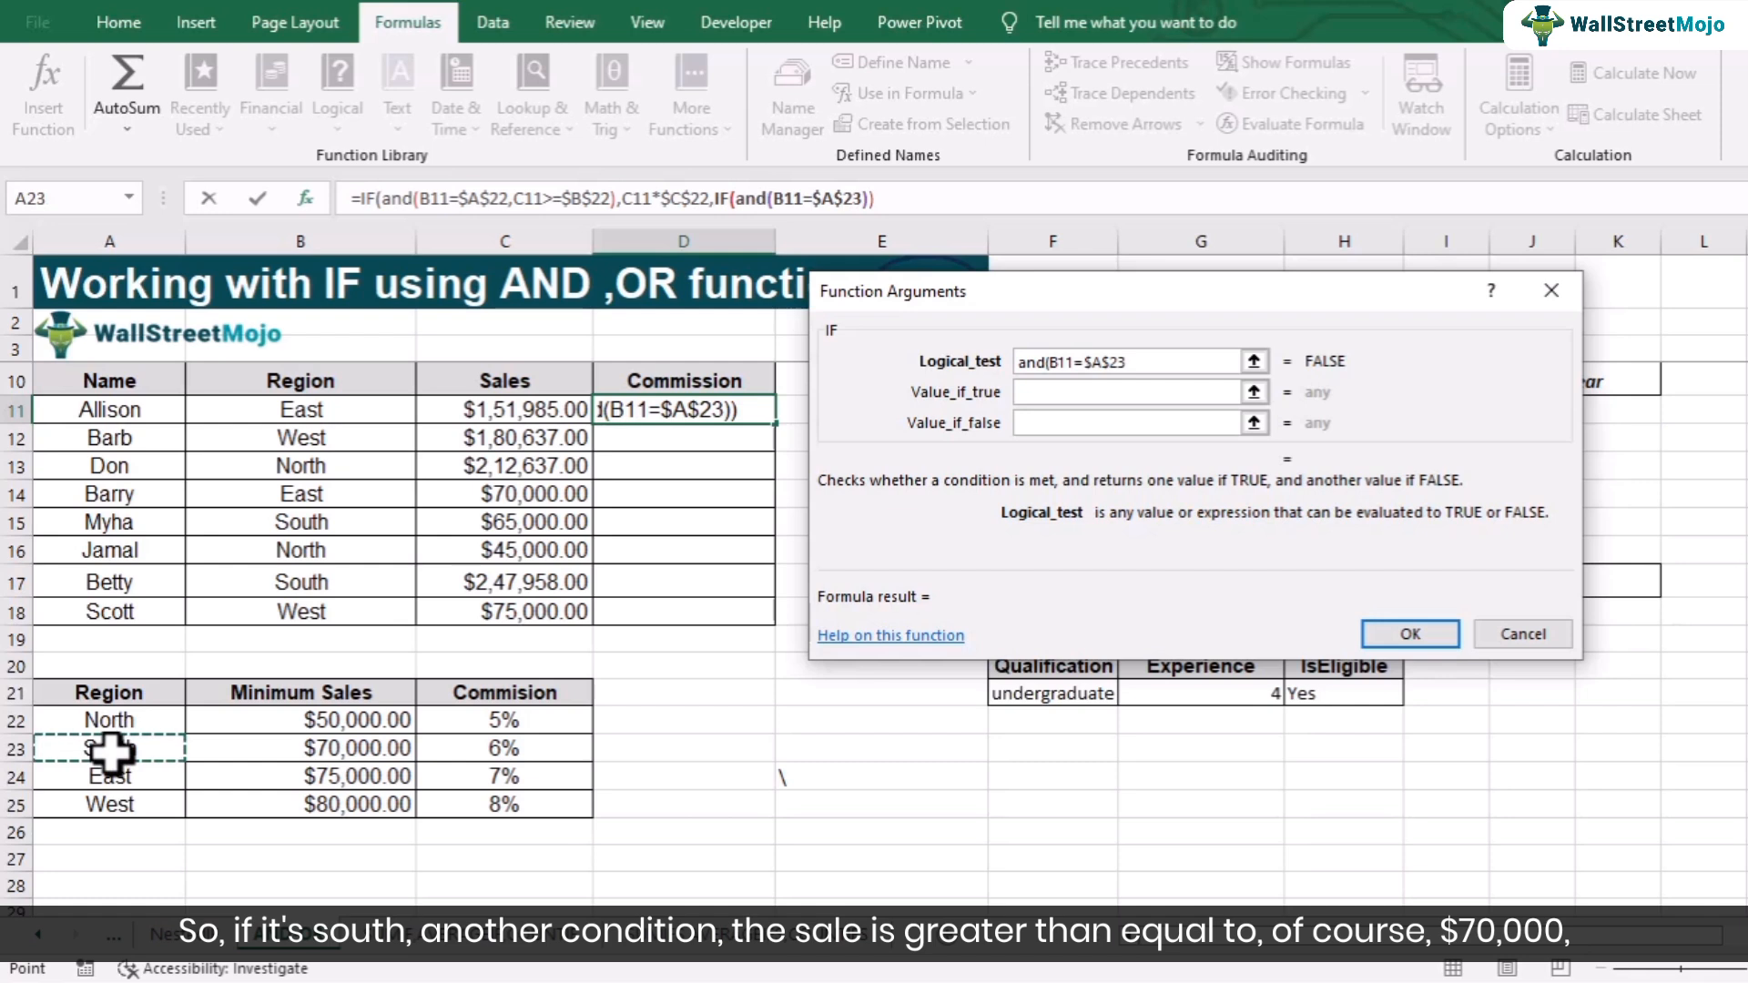
type(",")
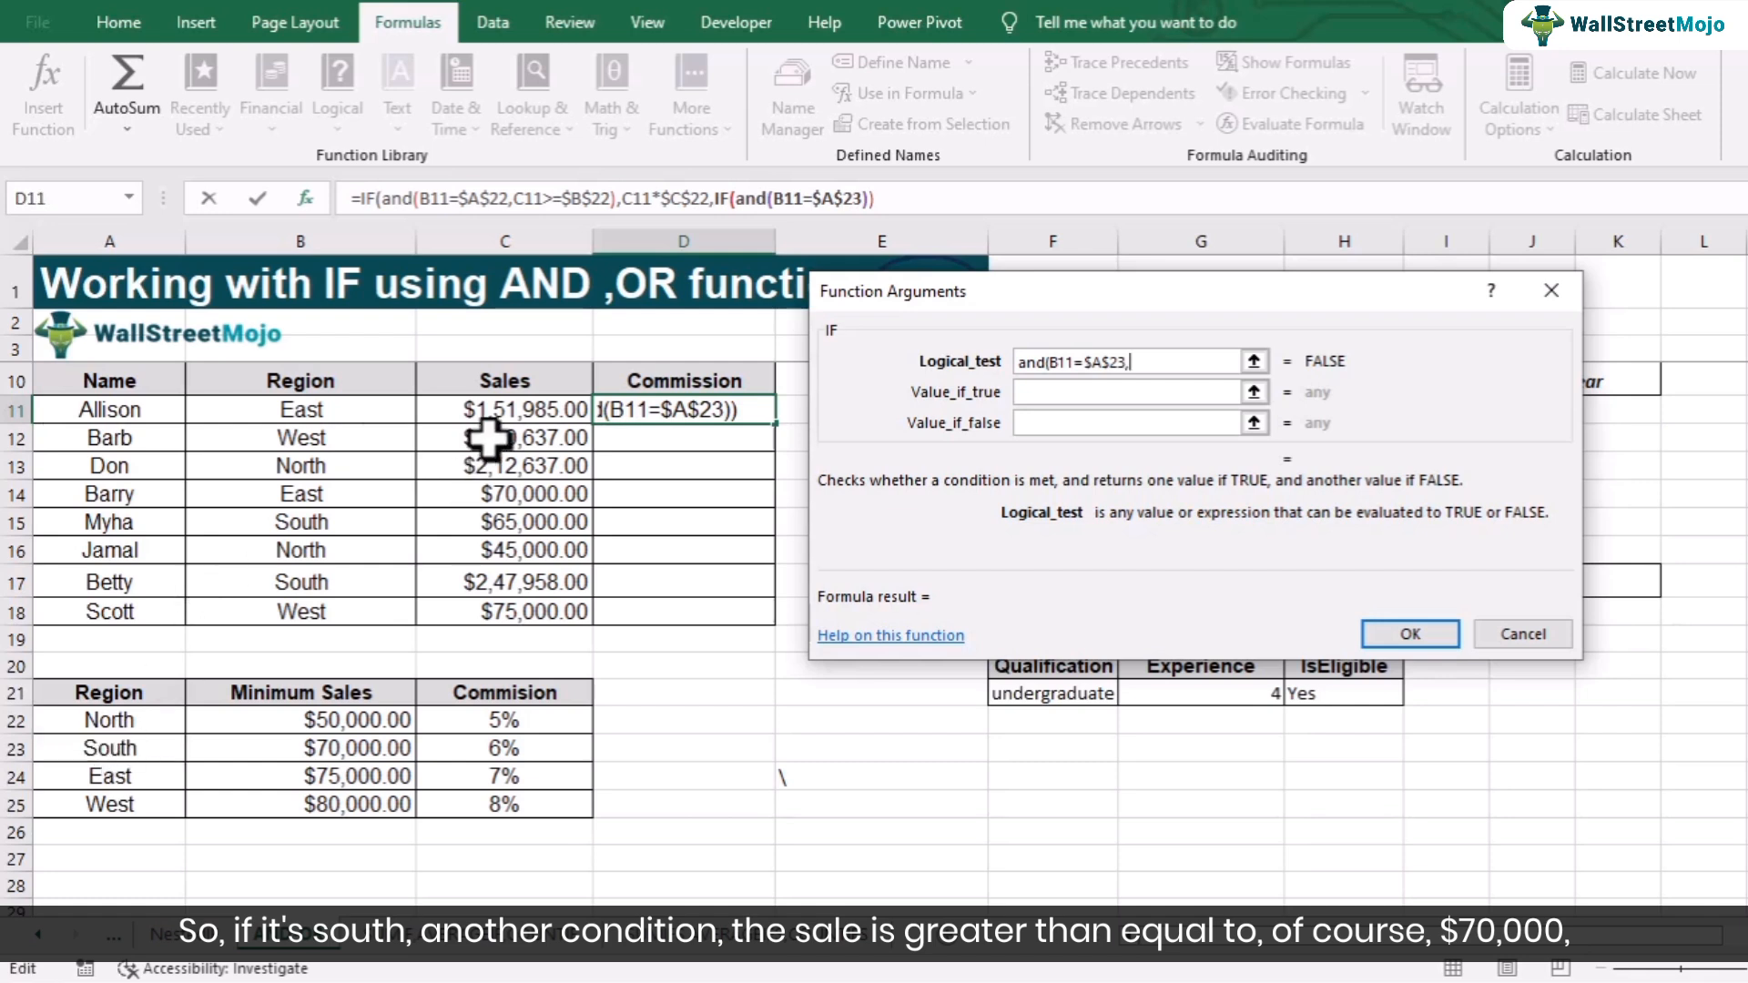
- Complete the nested AND test with C11>=$B$23 and close it
left_click(497, 412)
type(">")
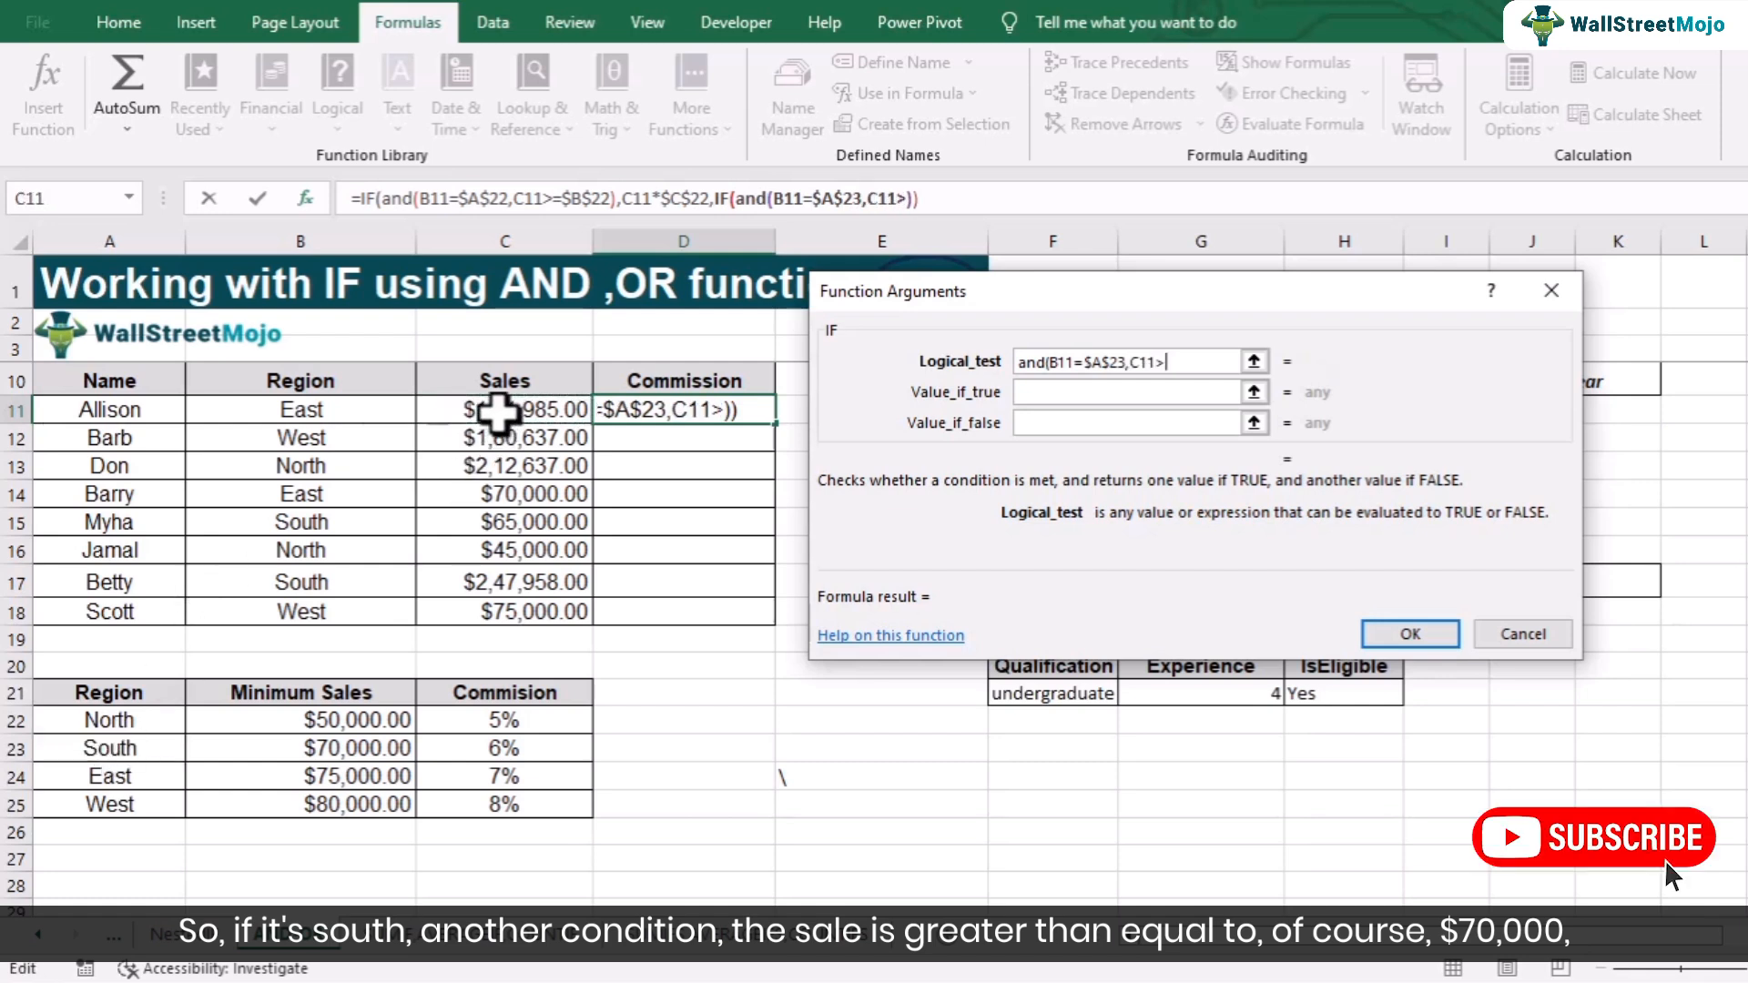
type("=")
left_click(375, 749)
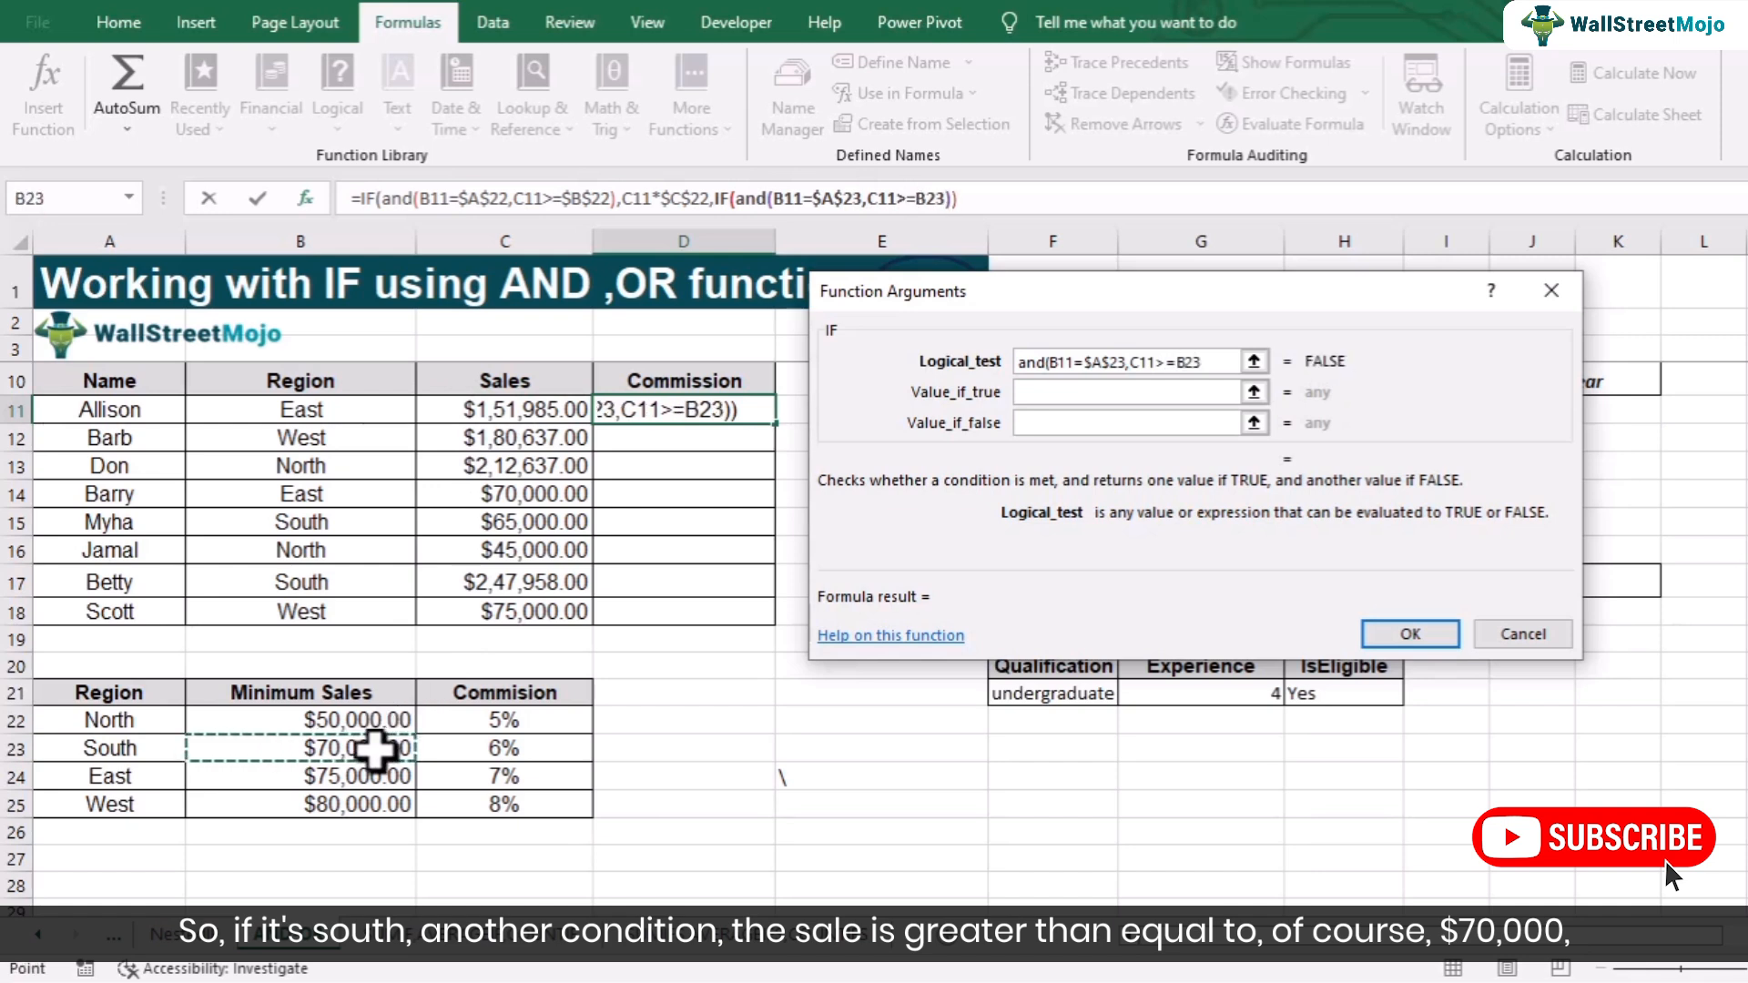
key("F4")
type(")")
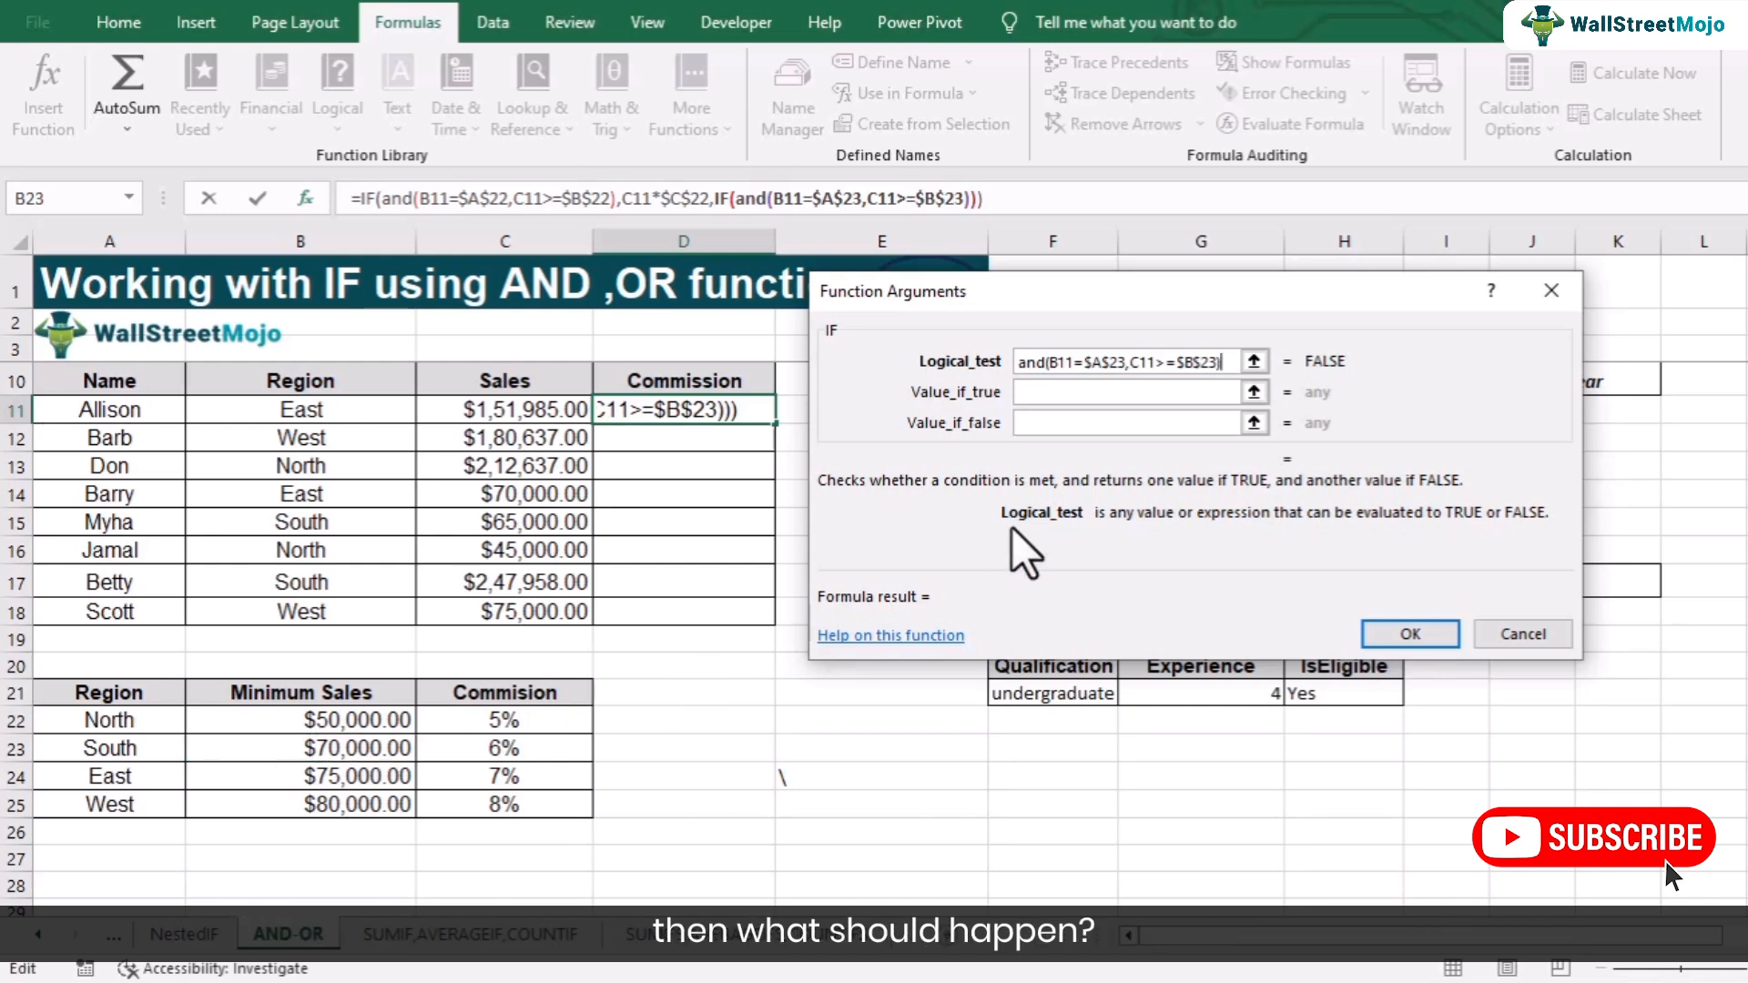
- Set the nested IF's value if true to C11*$C$23, the South commission rate
left_click(1056, 393)
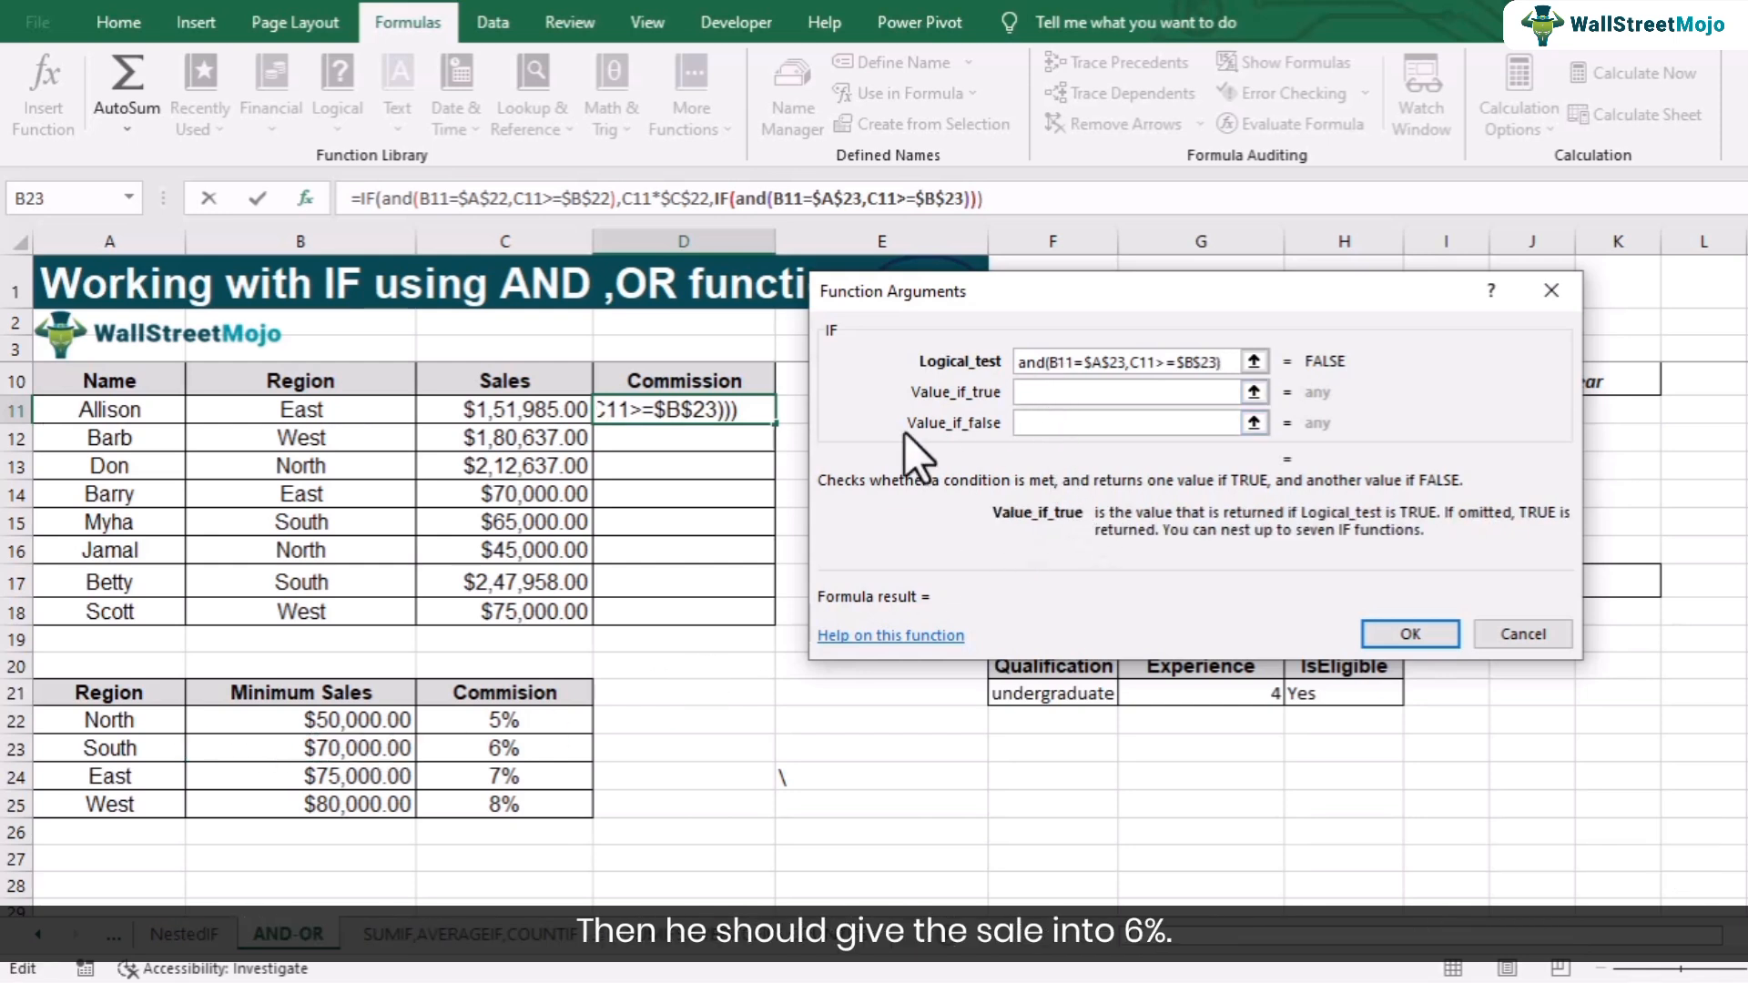
left_click(528, 416)
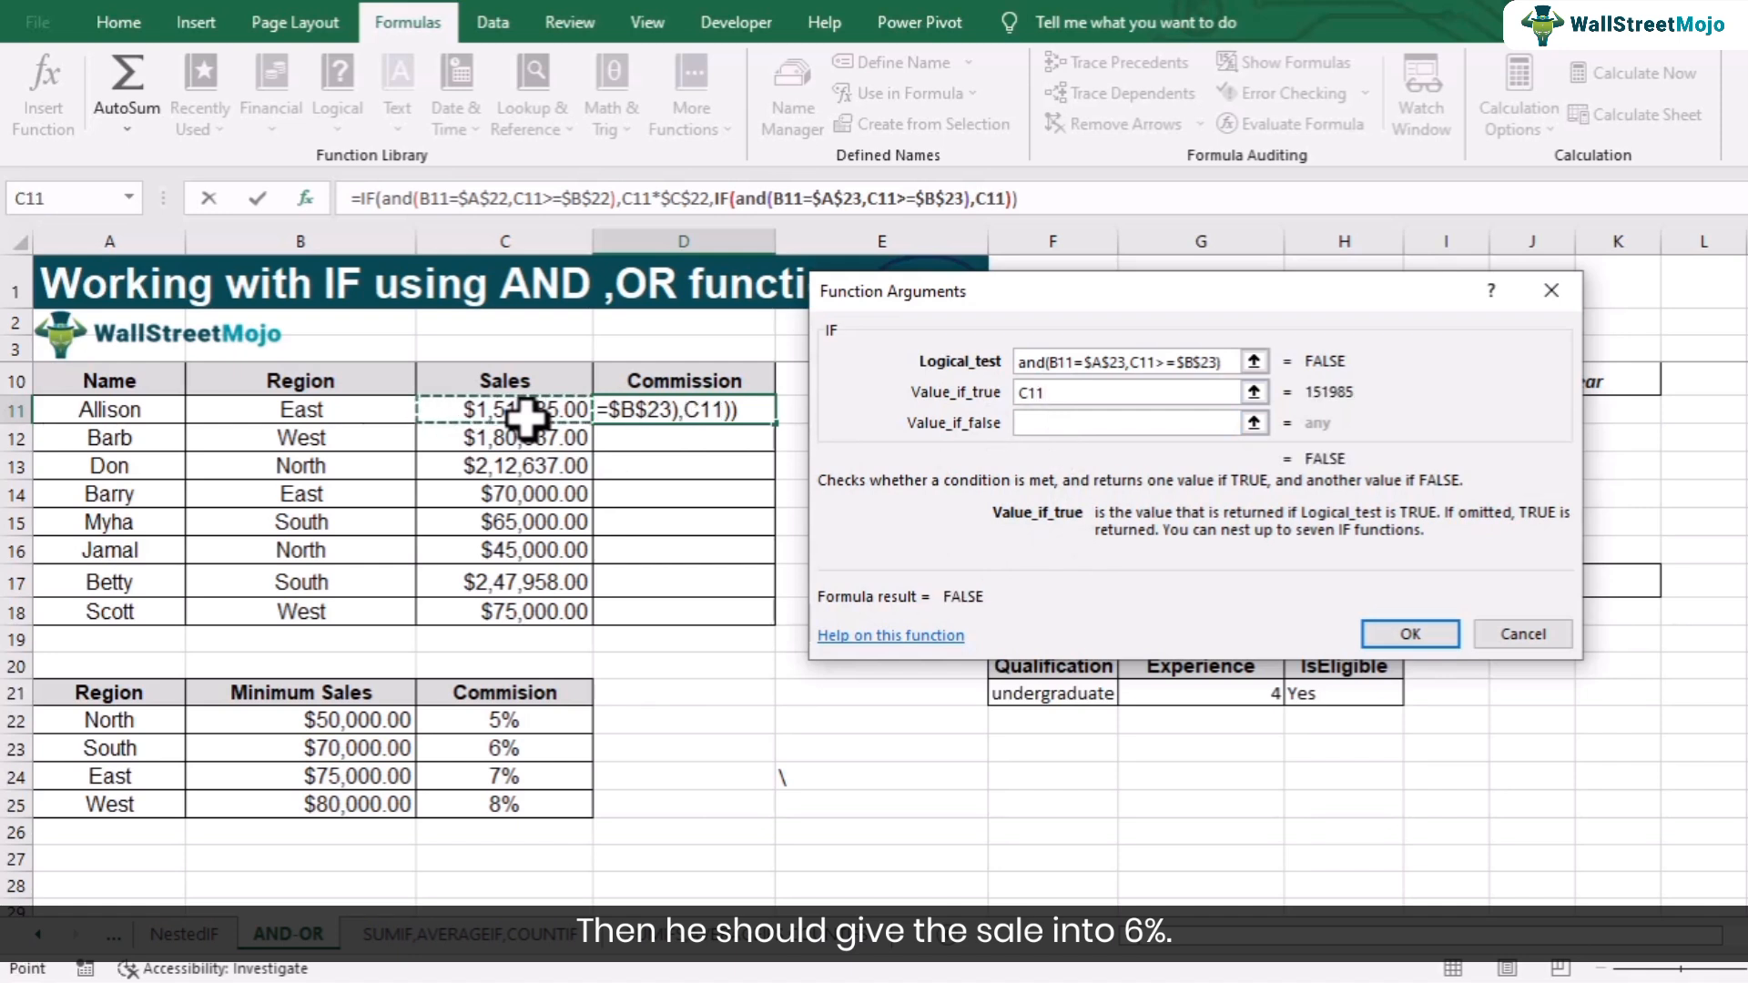
type("*")
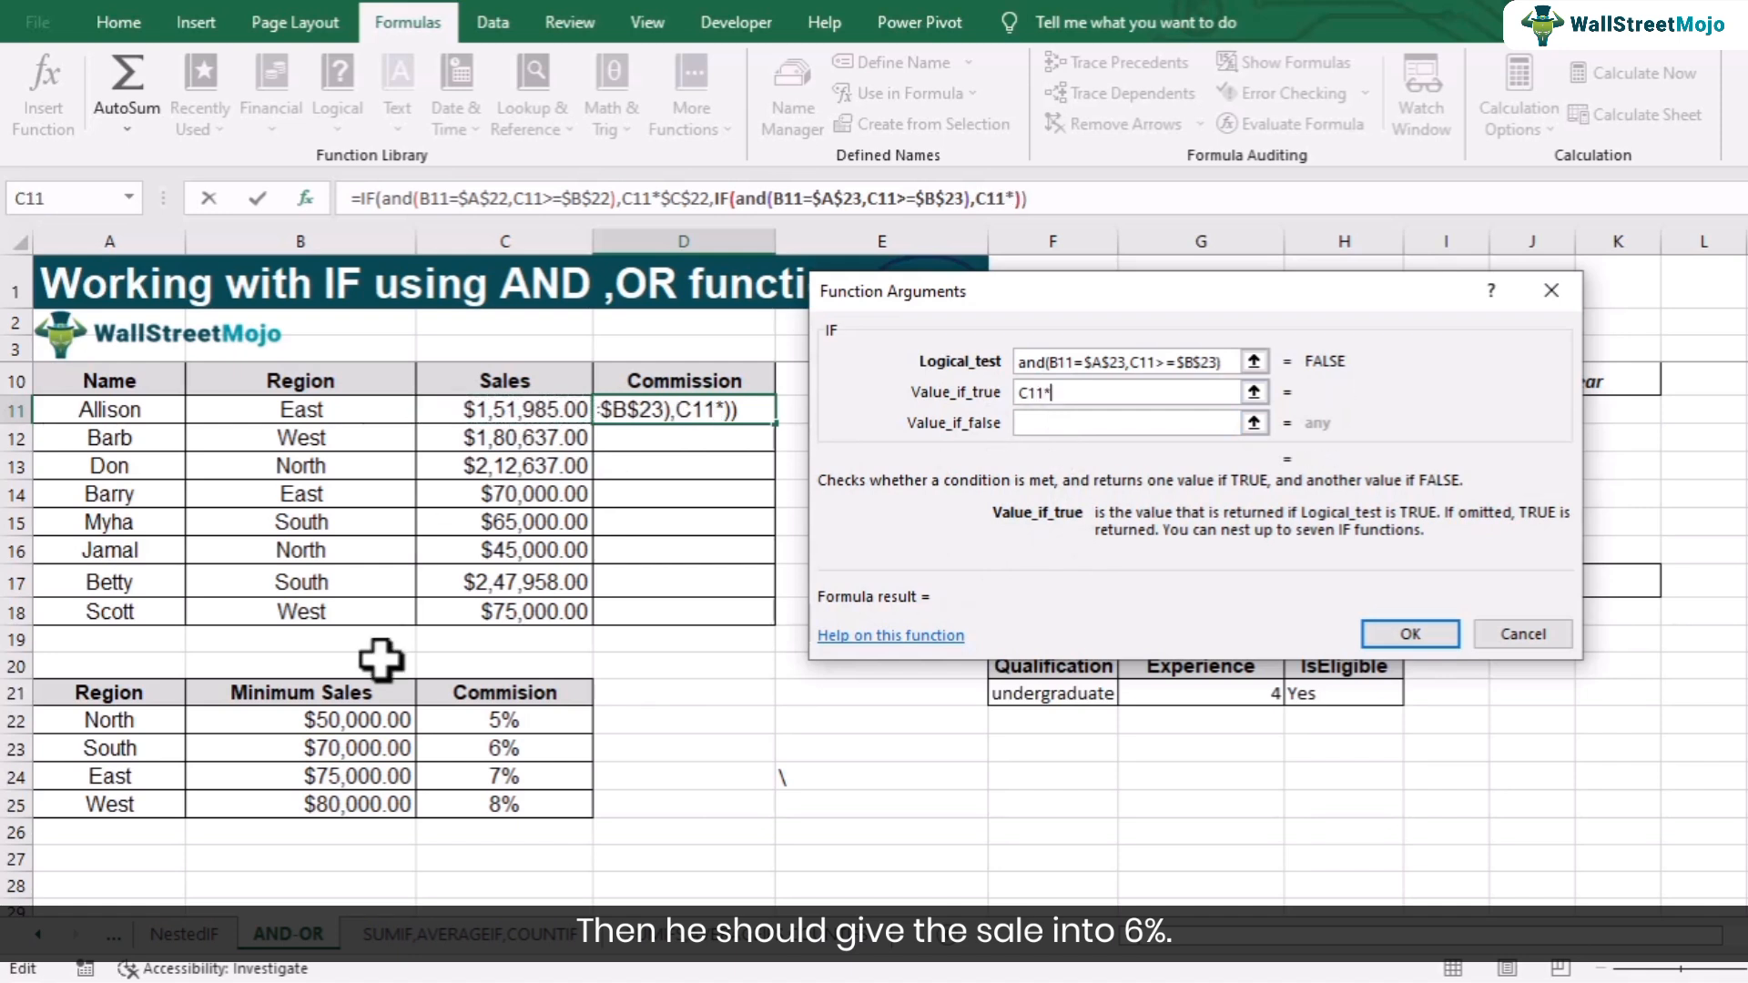
left_click(473, 748)
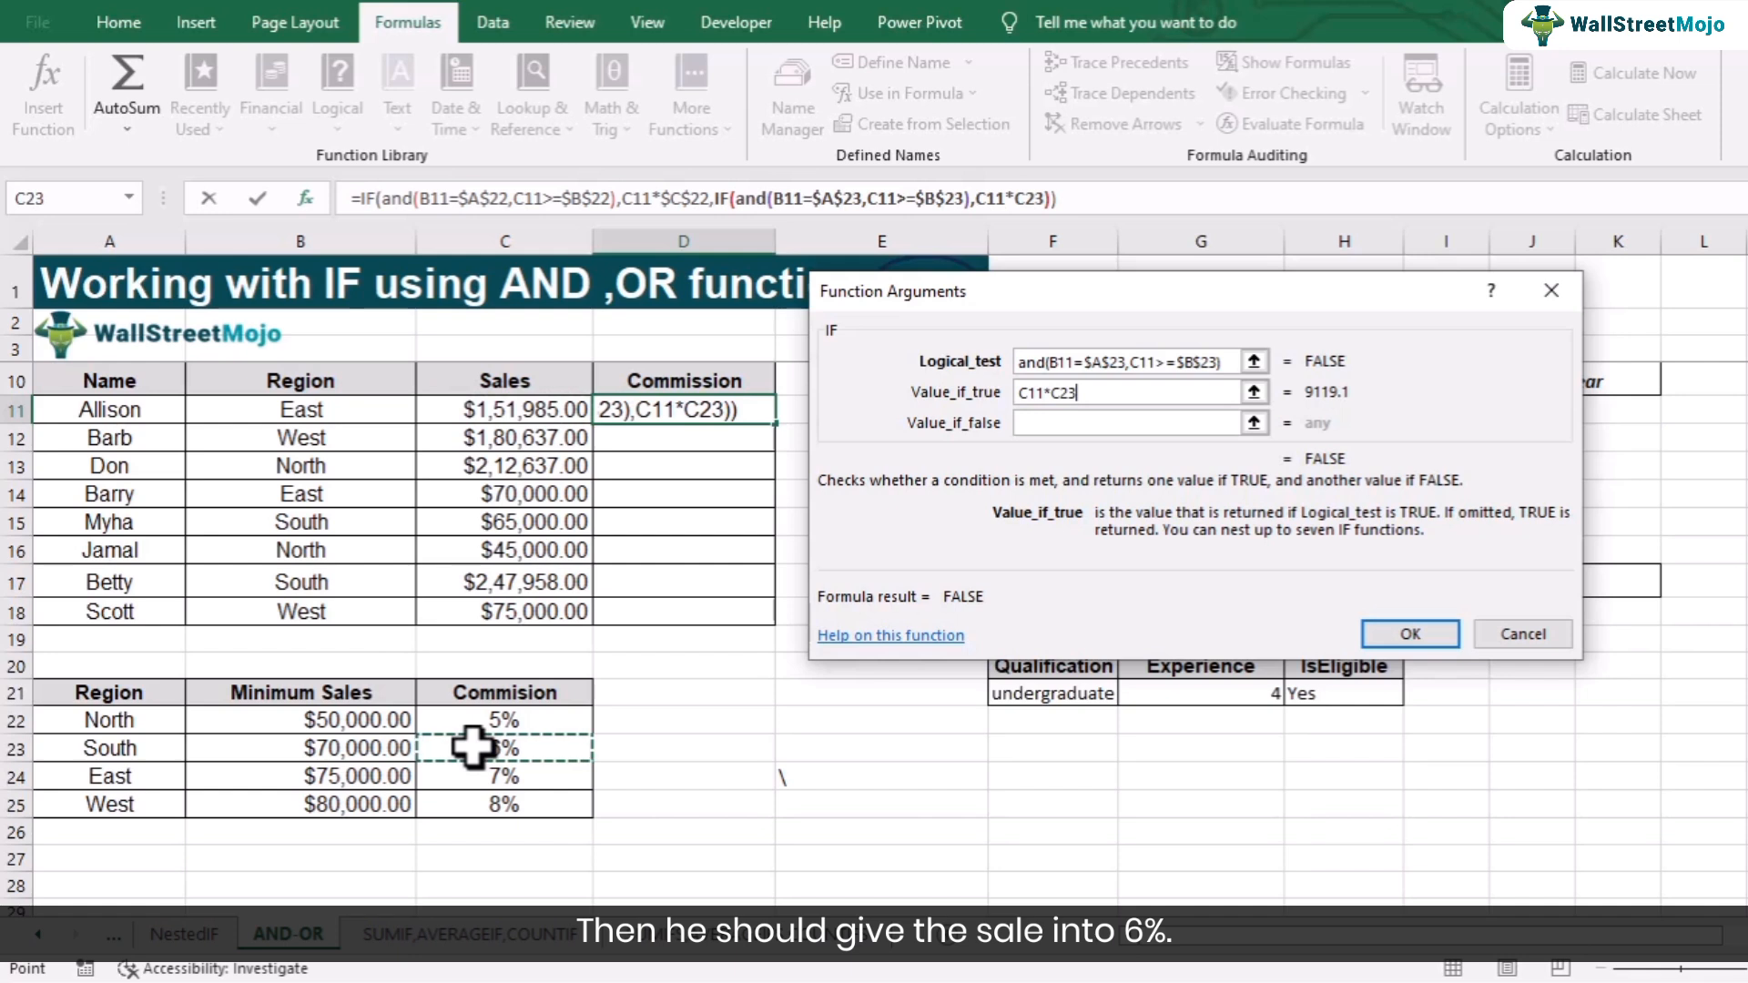
key("F4")
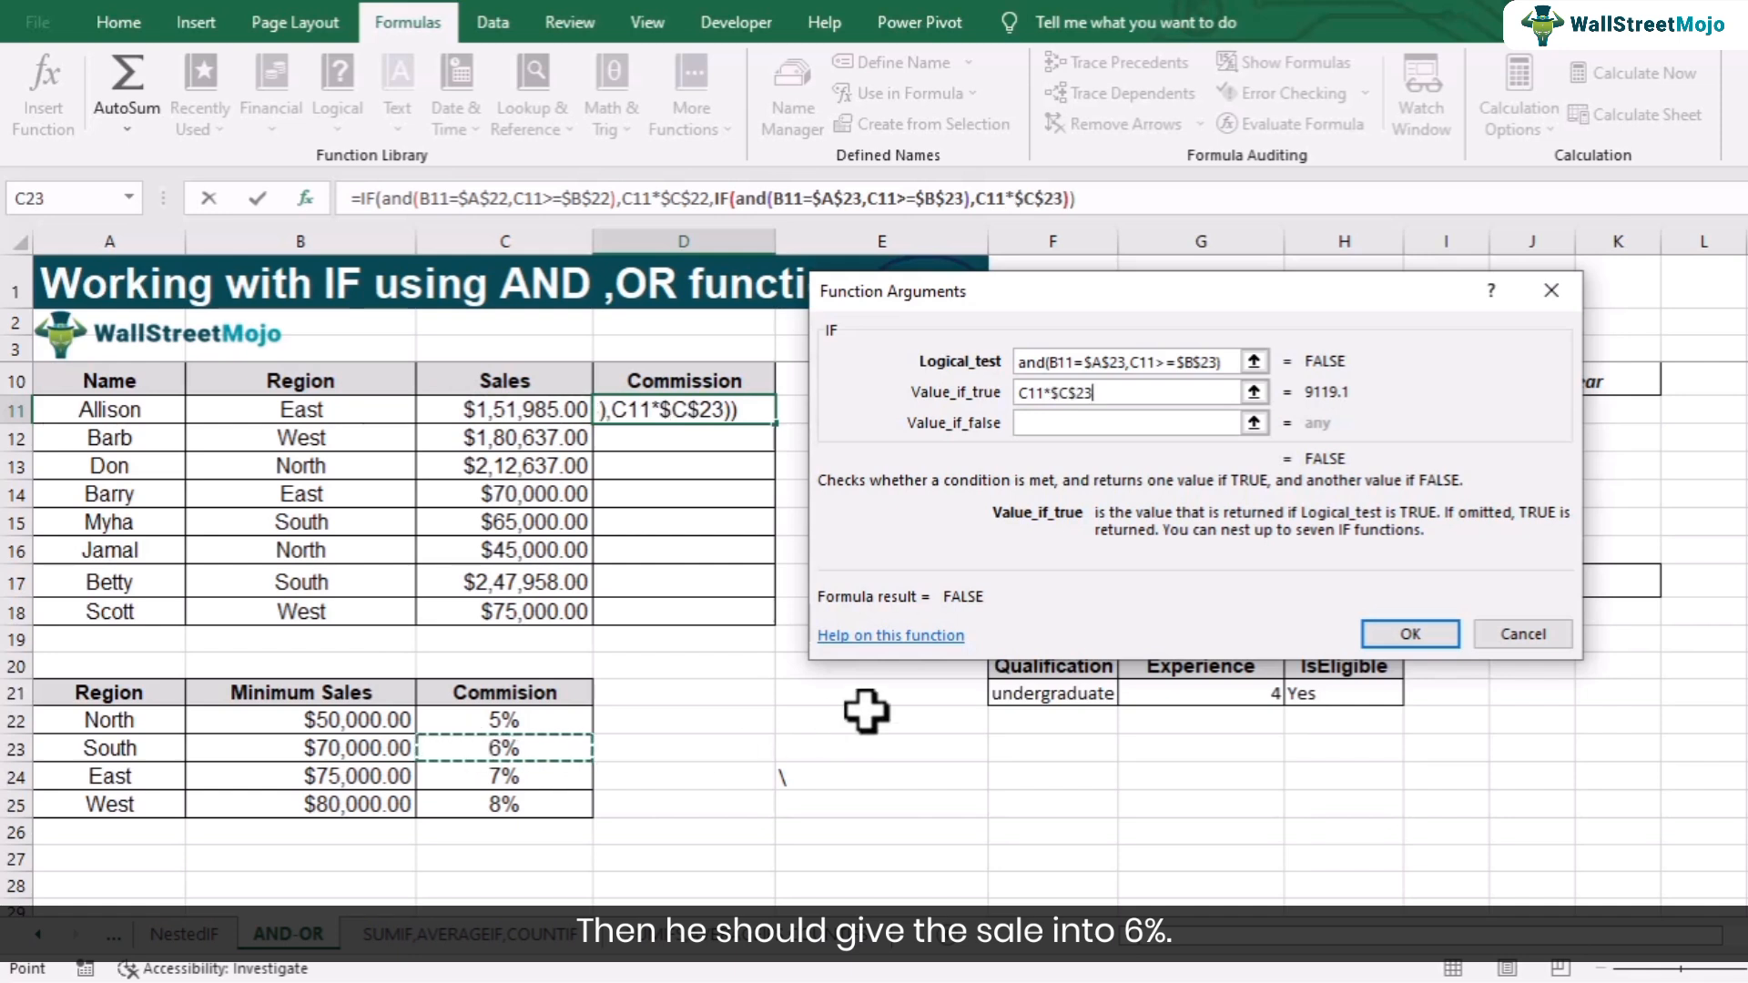
- Nest another IF in the value if false with the test starting and(B11=$A$24 for East
left_click(1050, 424)
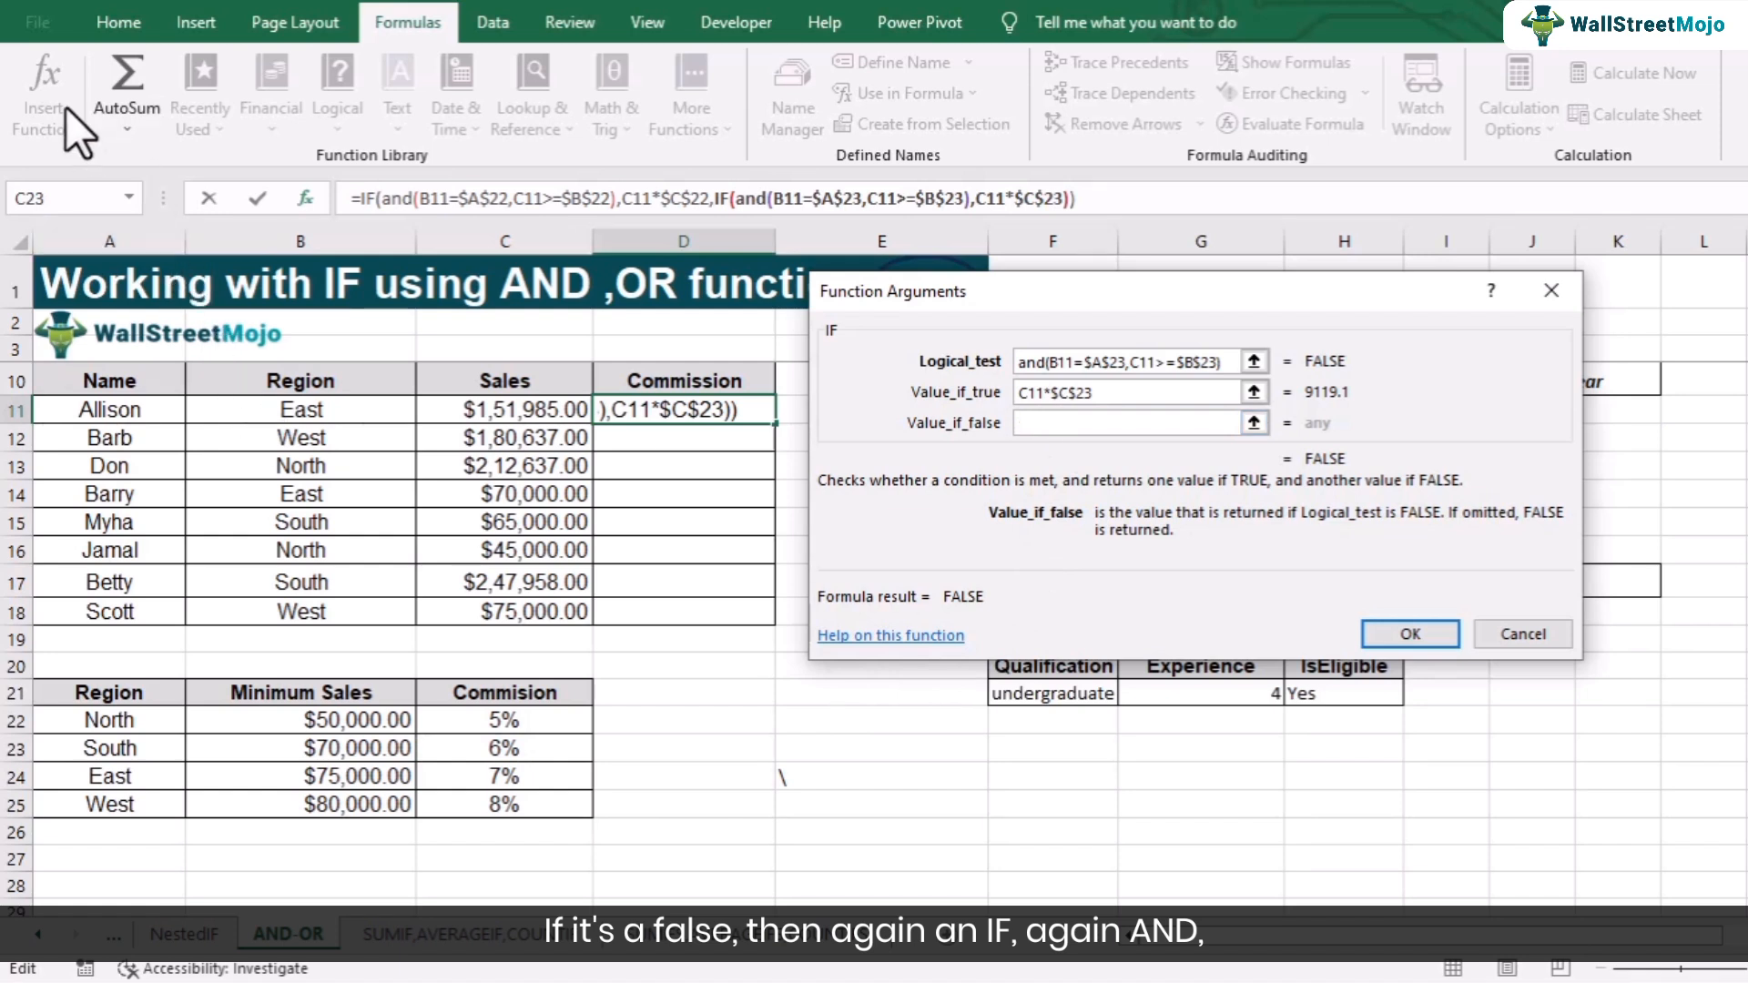
left_click(45, 197)
type("and")
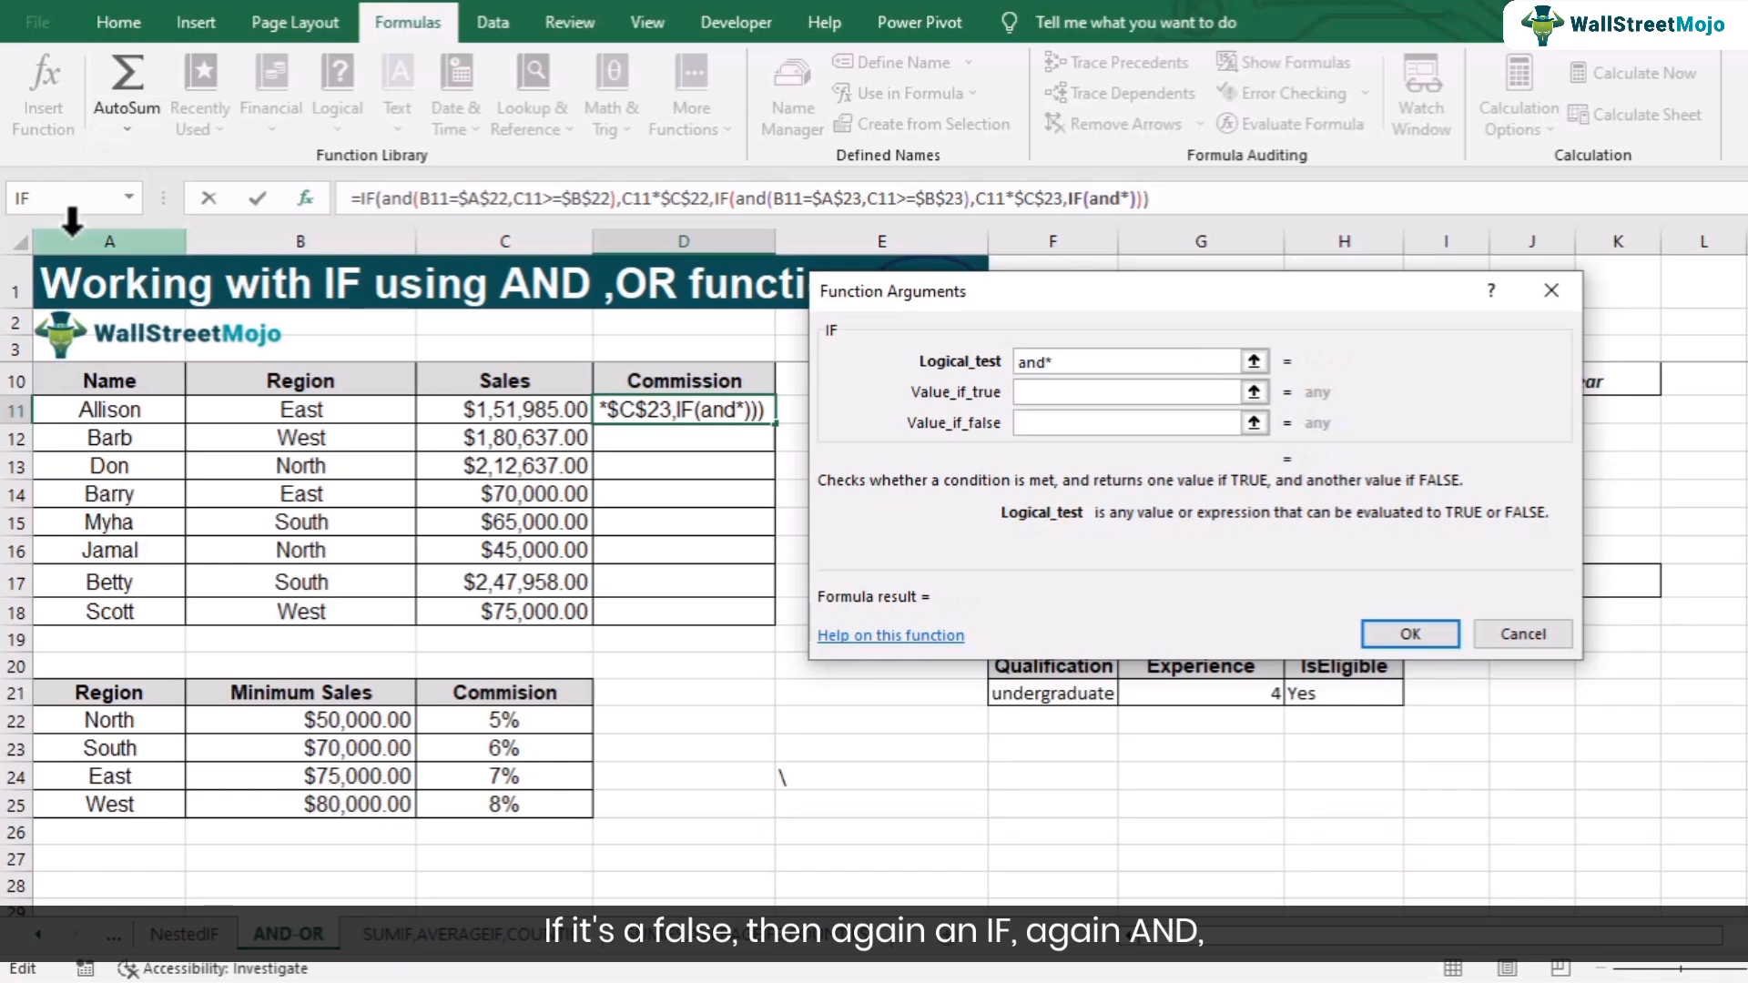
type("*")
key("BackSpace")
left_click(273, 409)
type("=")
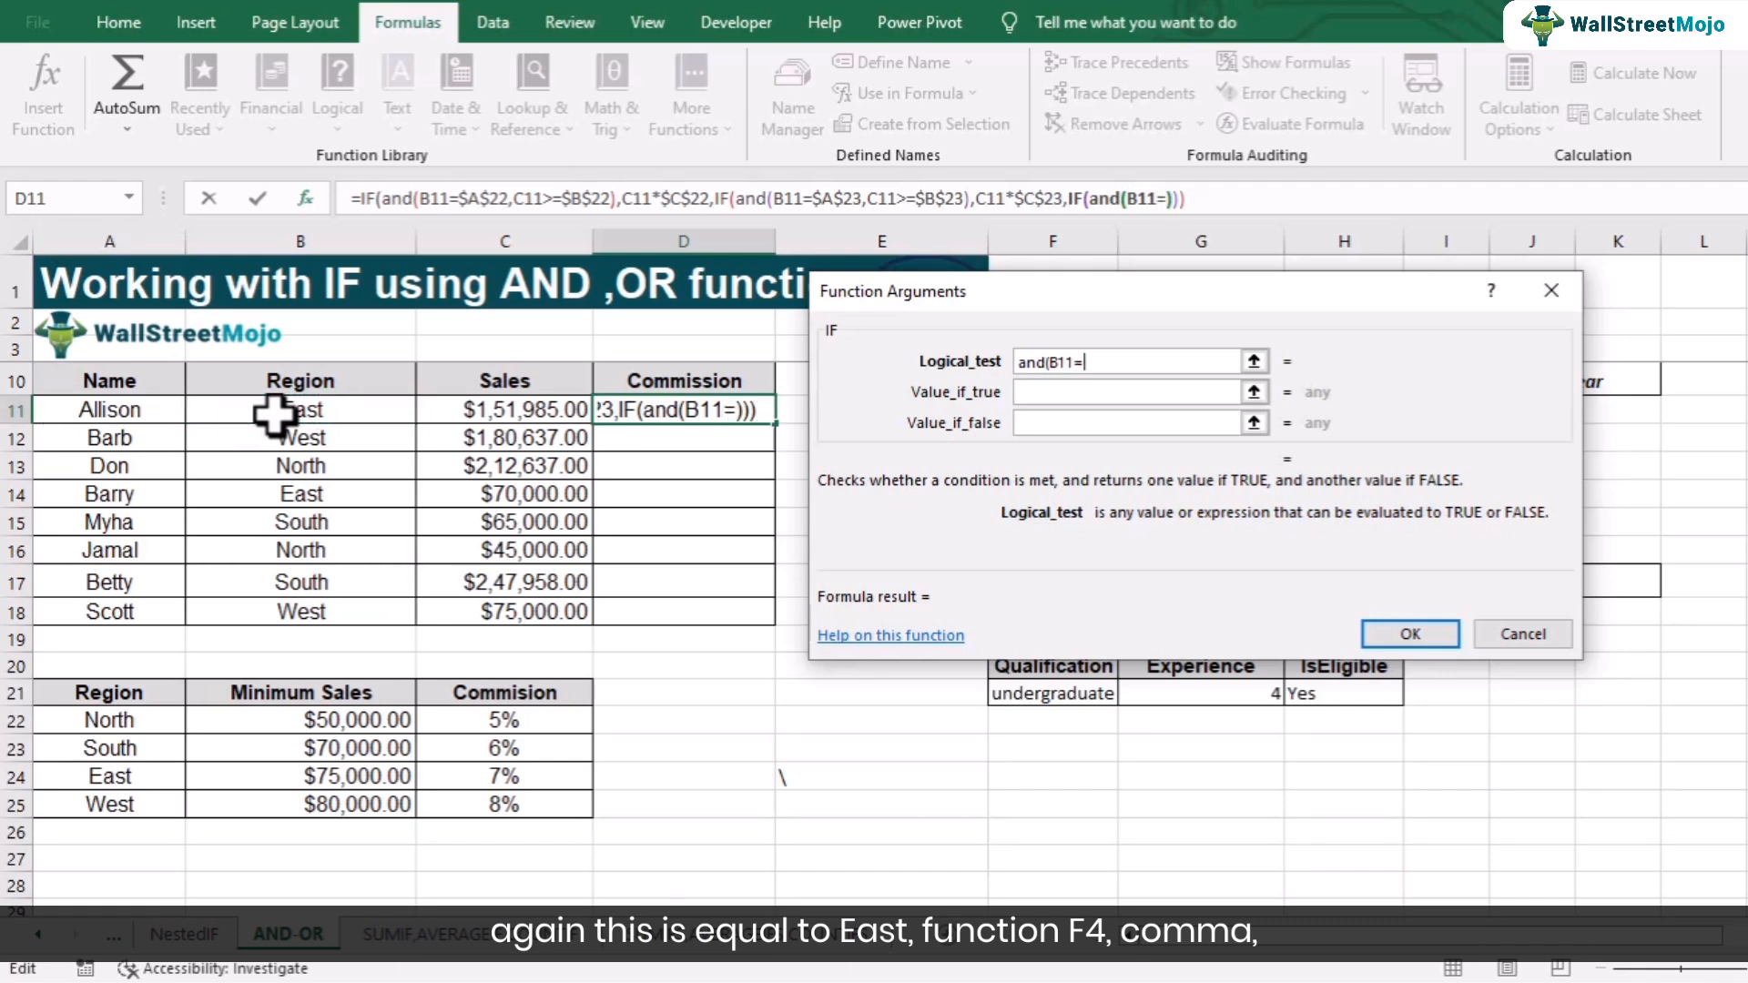
left_click(118, 781)
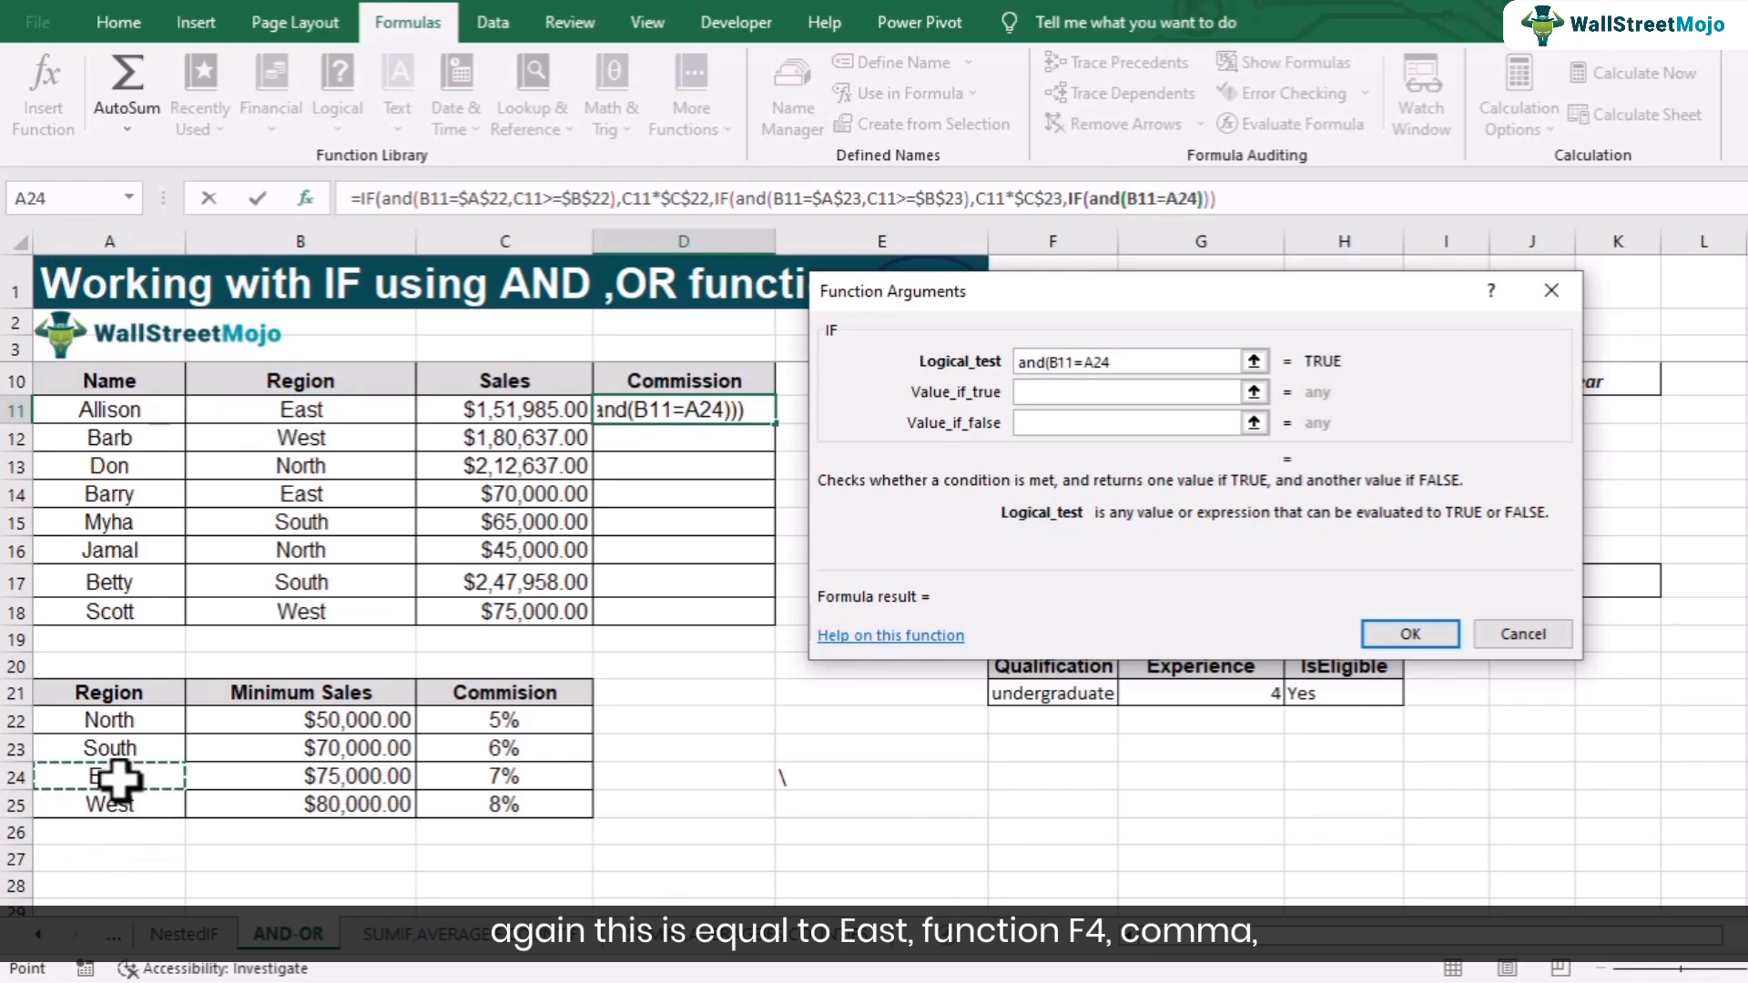
key("F4")
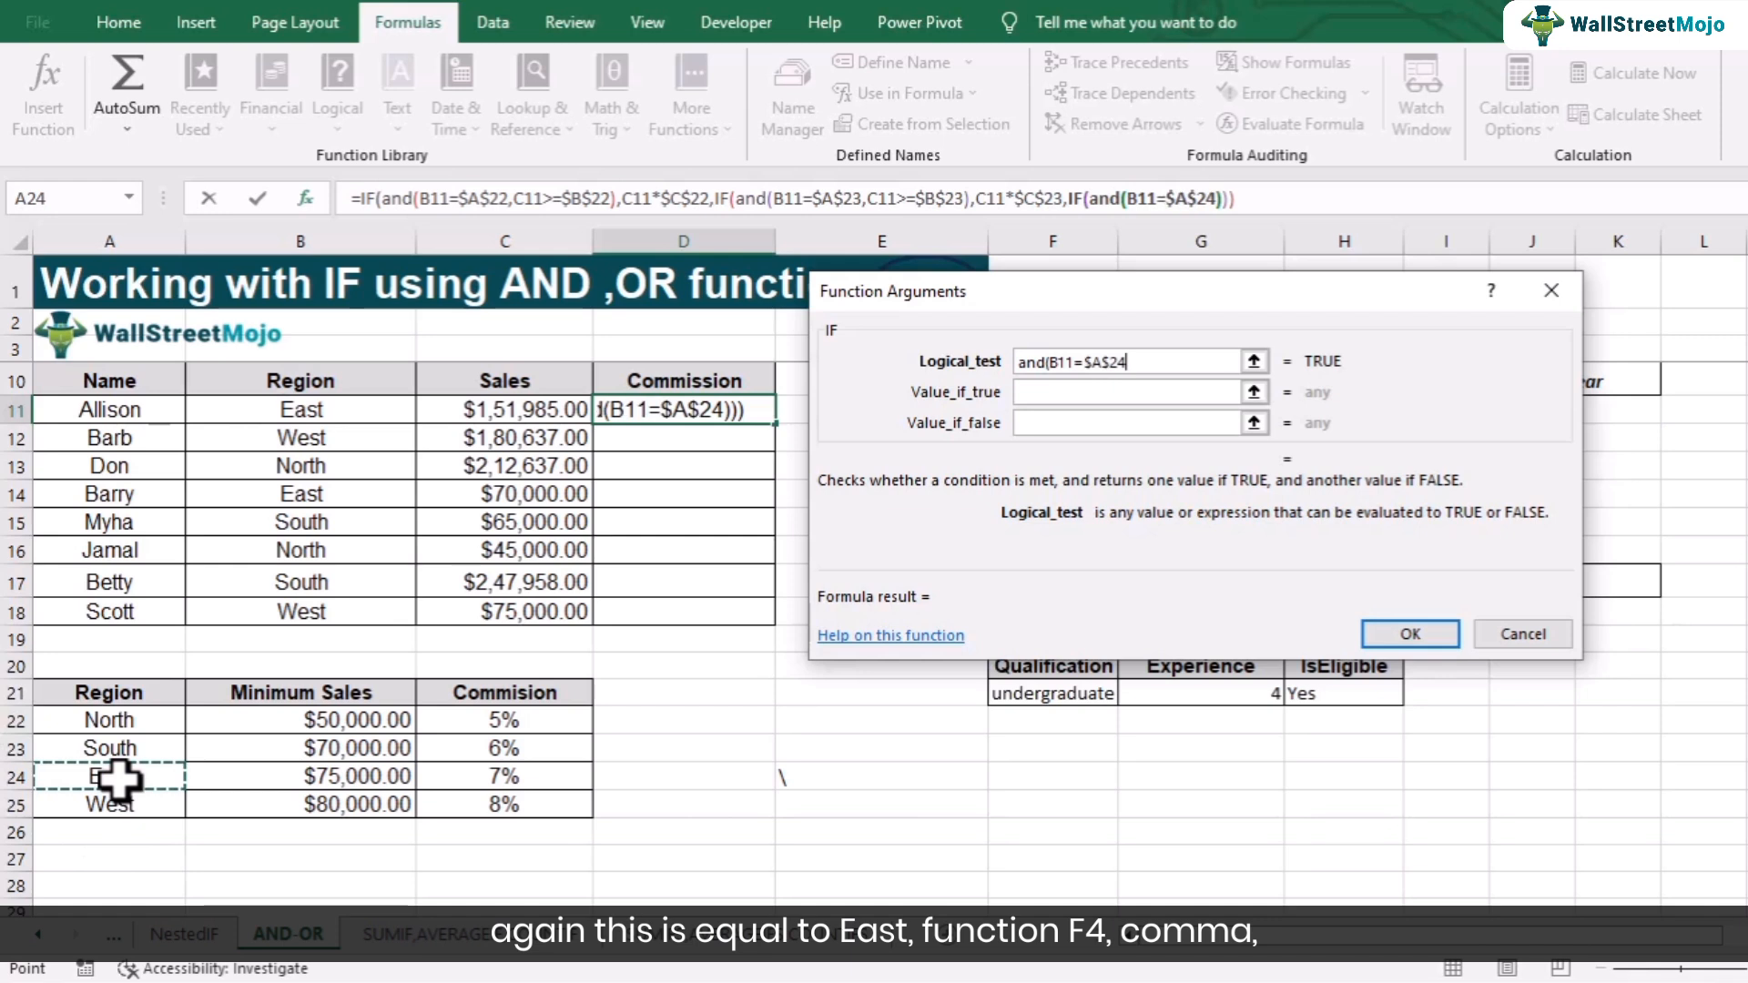
type(",")
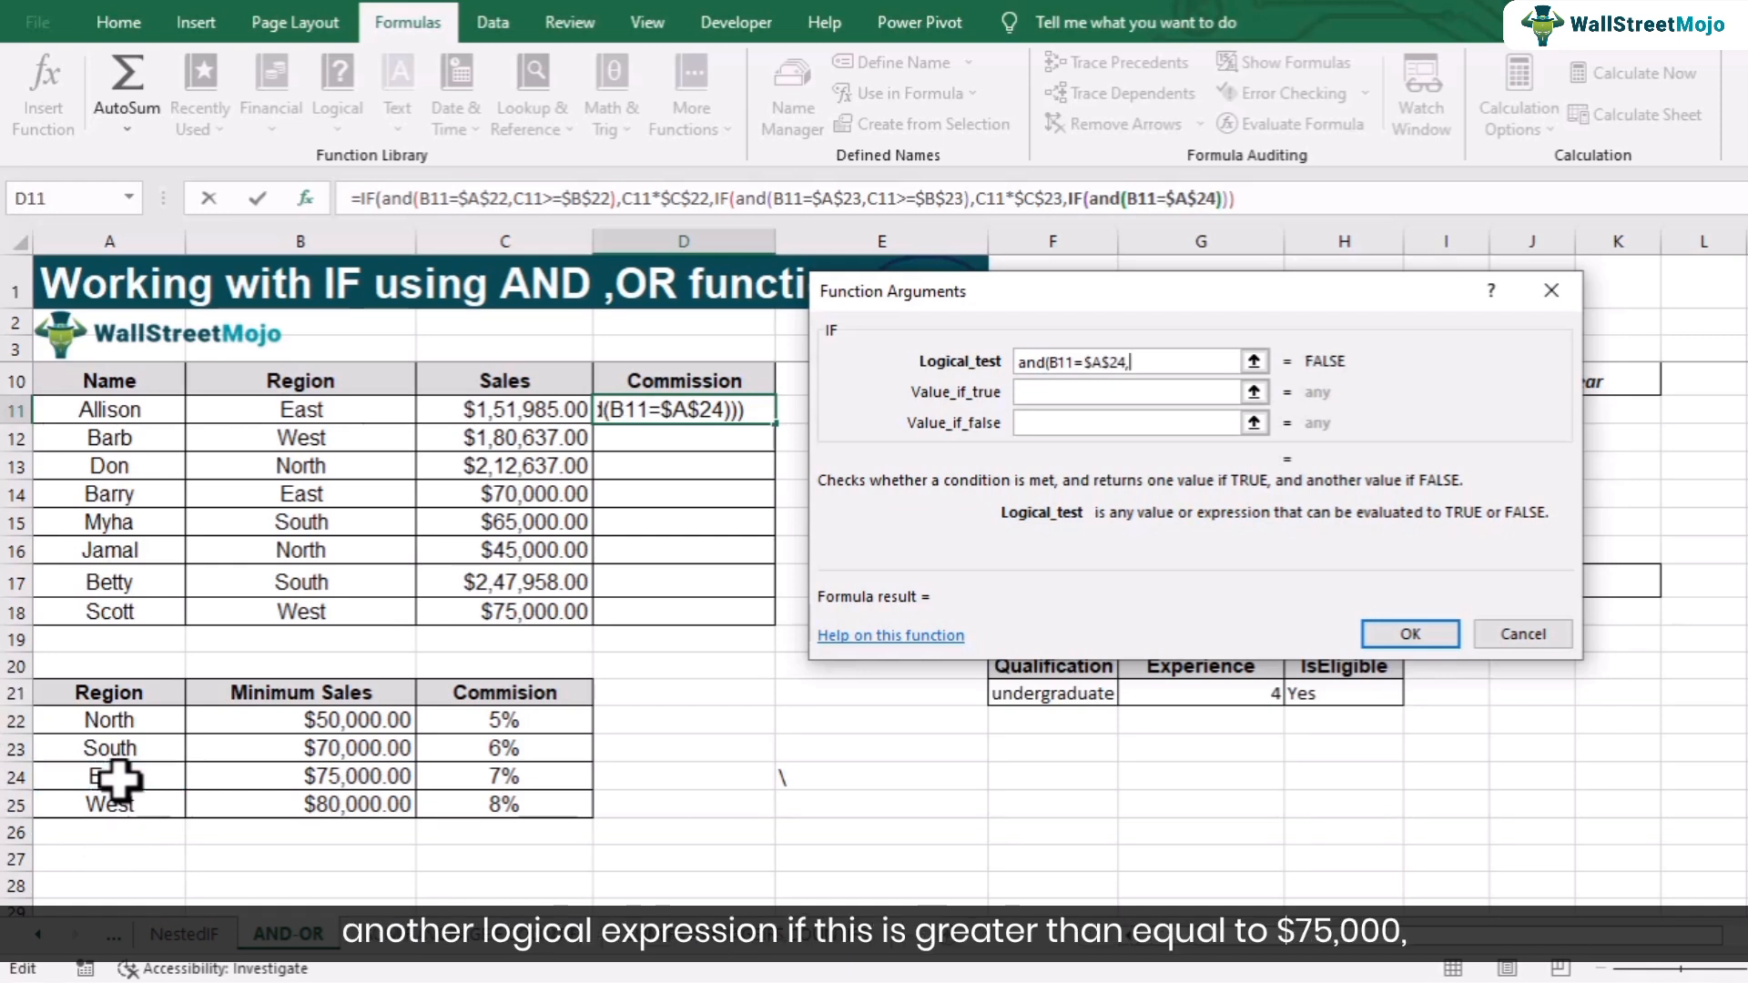
- Add the condition C11>=$B$24 to the East AND test
left_click(508, 413)
type(">=")
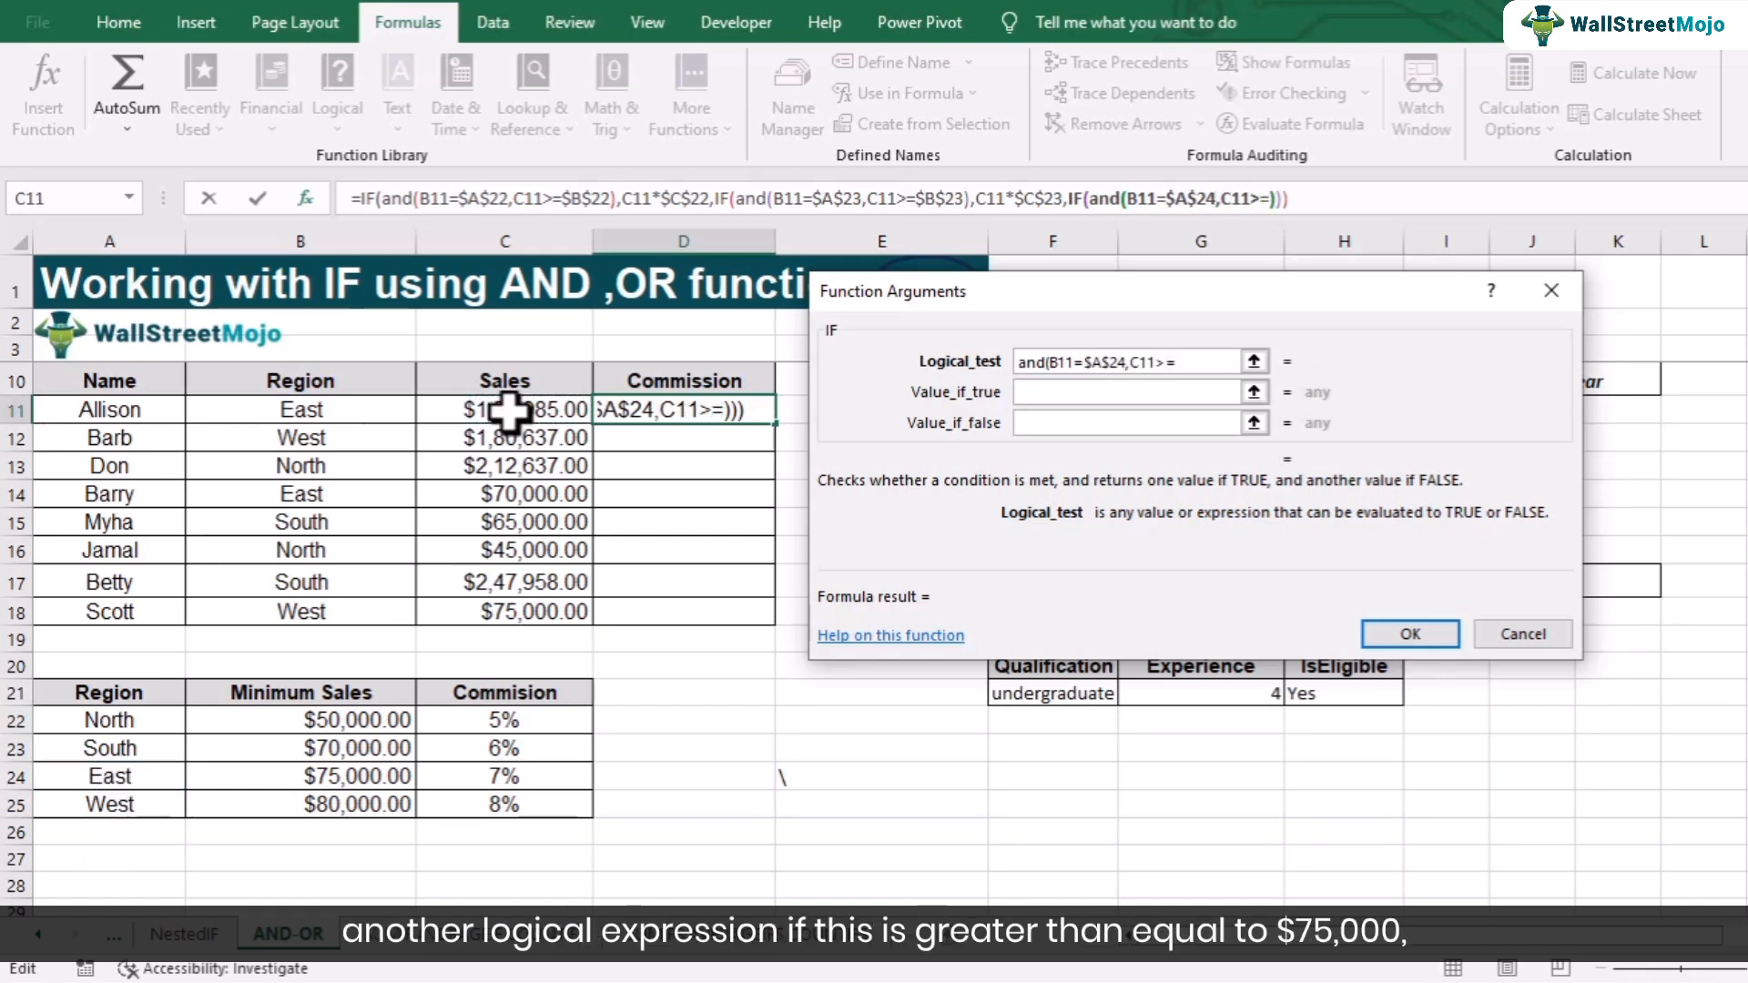
left_click(368, 775)
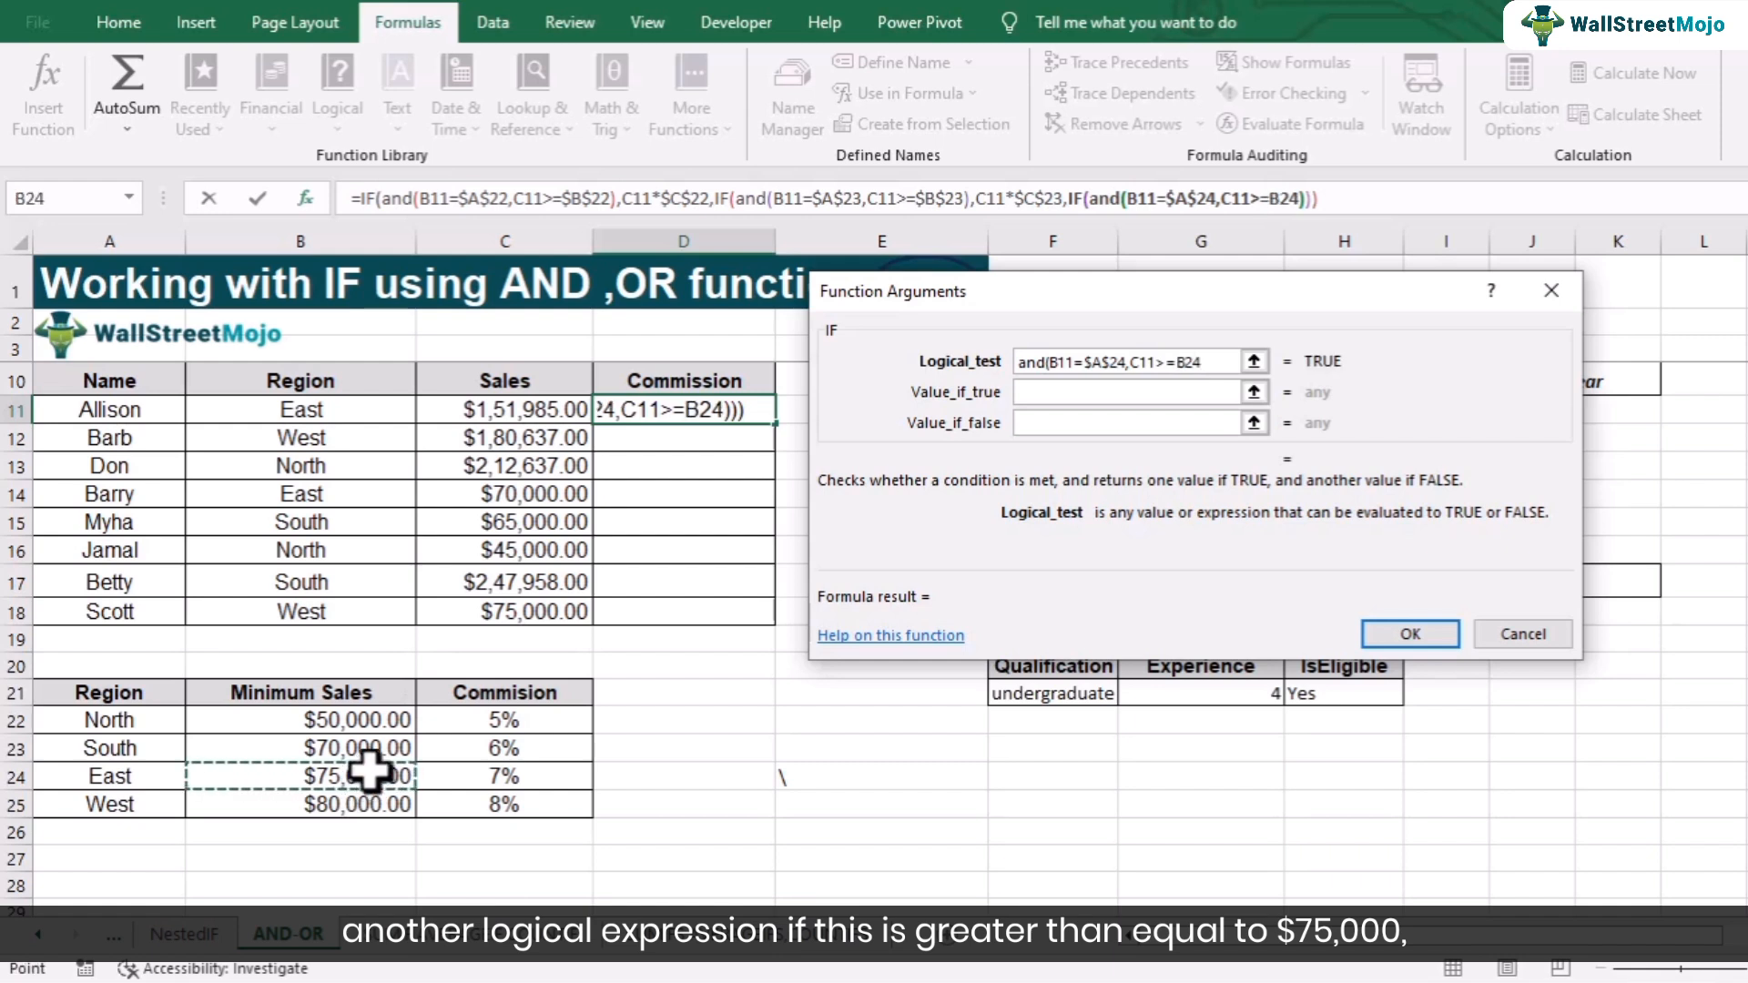
key("F4")
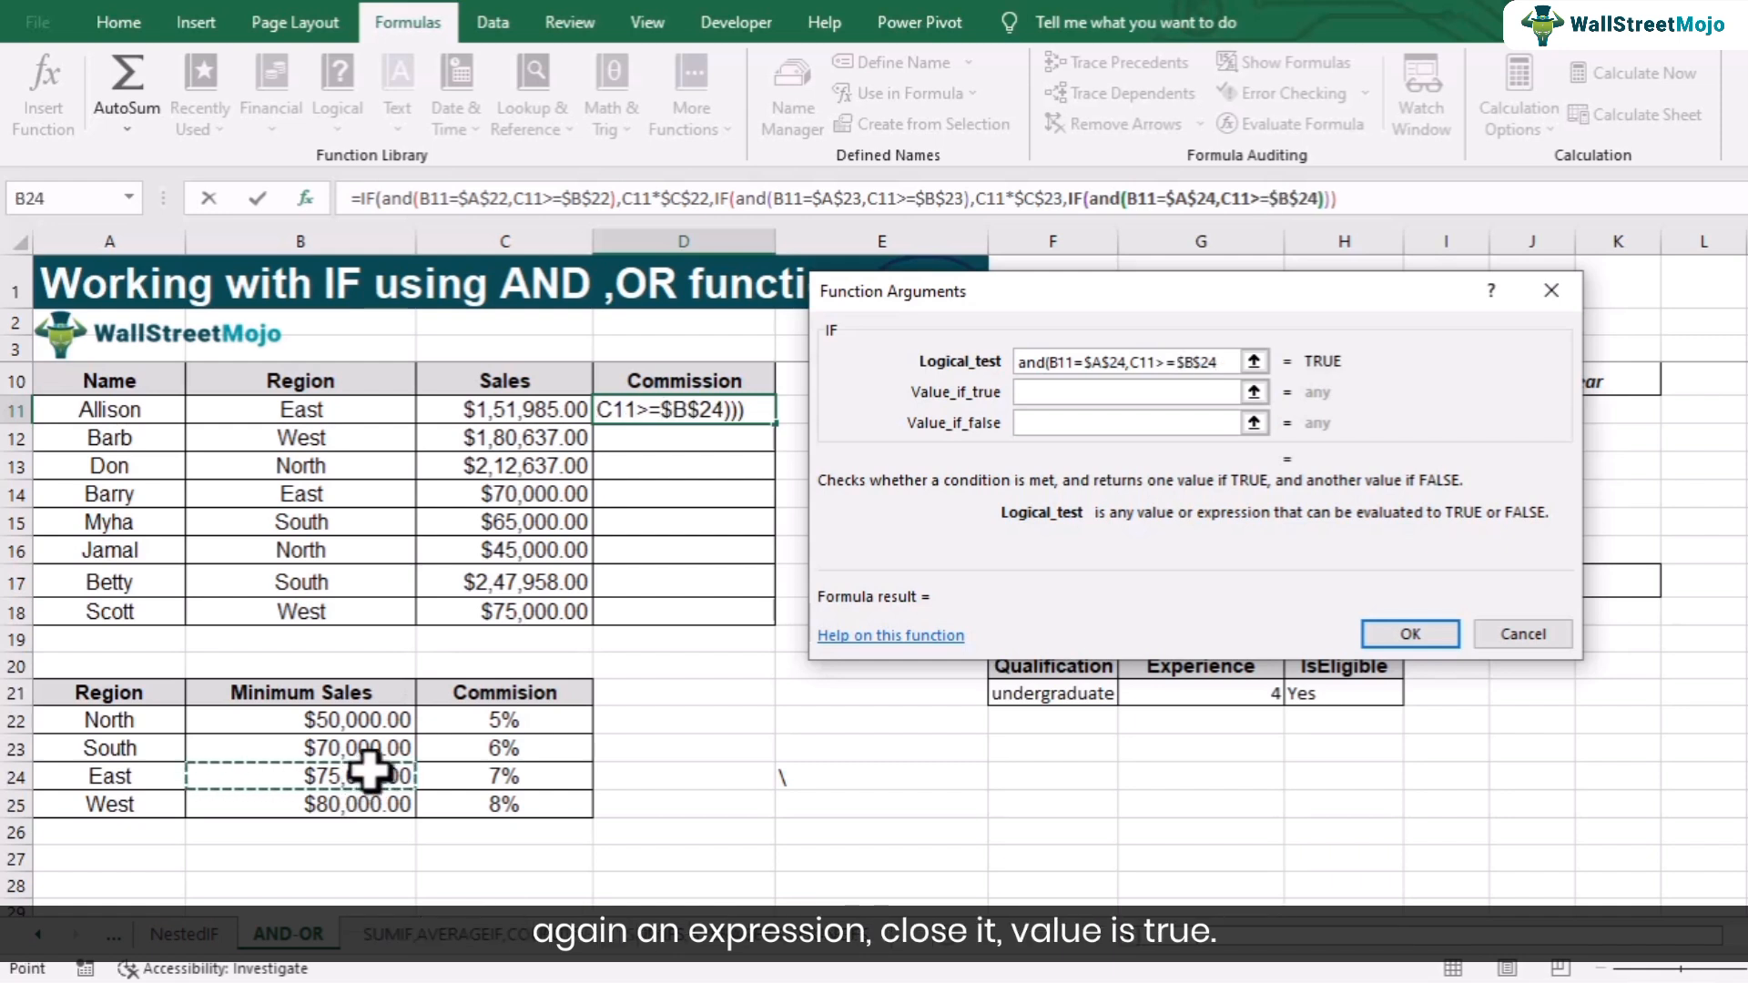
- Close the East AND test and set the nested IF's value if true to C11*$C$24, the East commission rate
type(")")
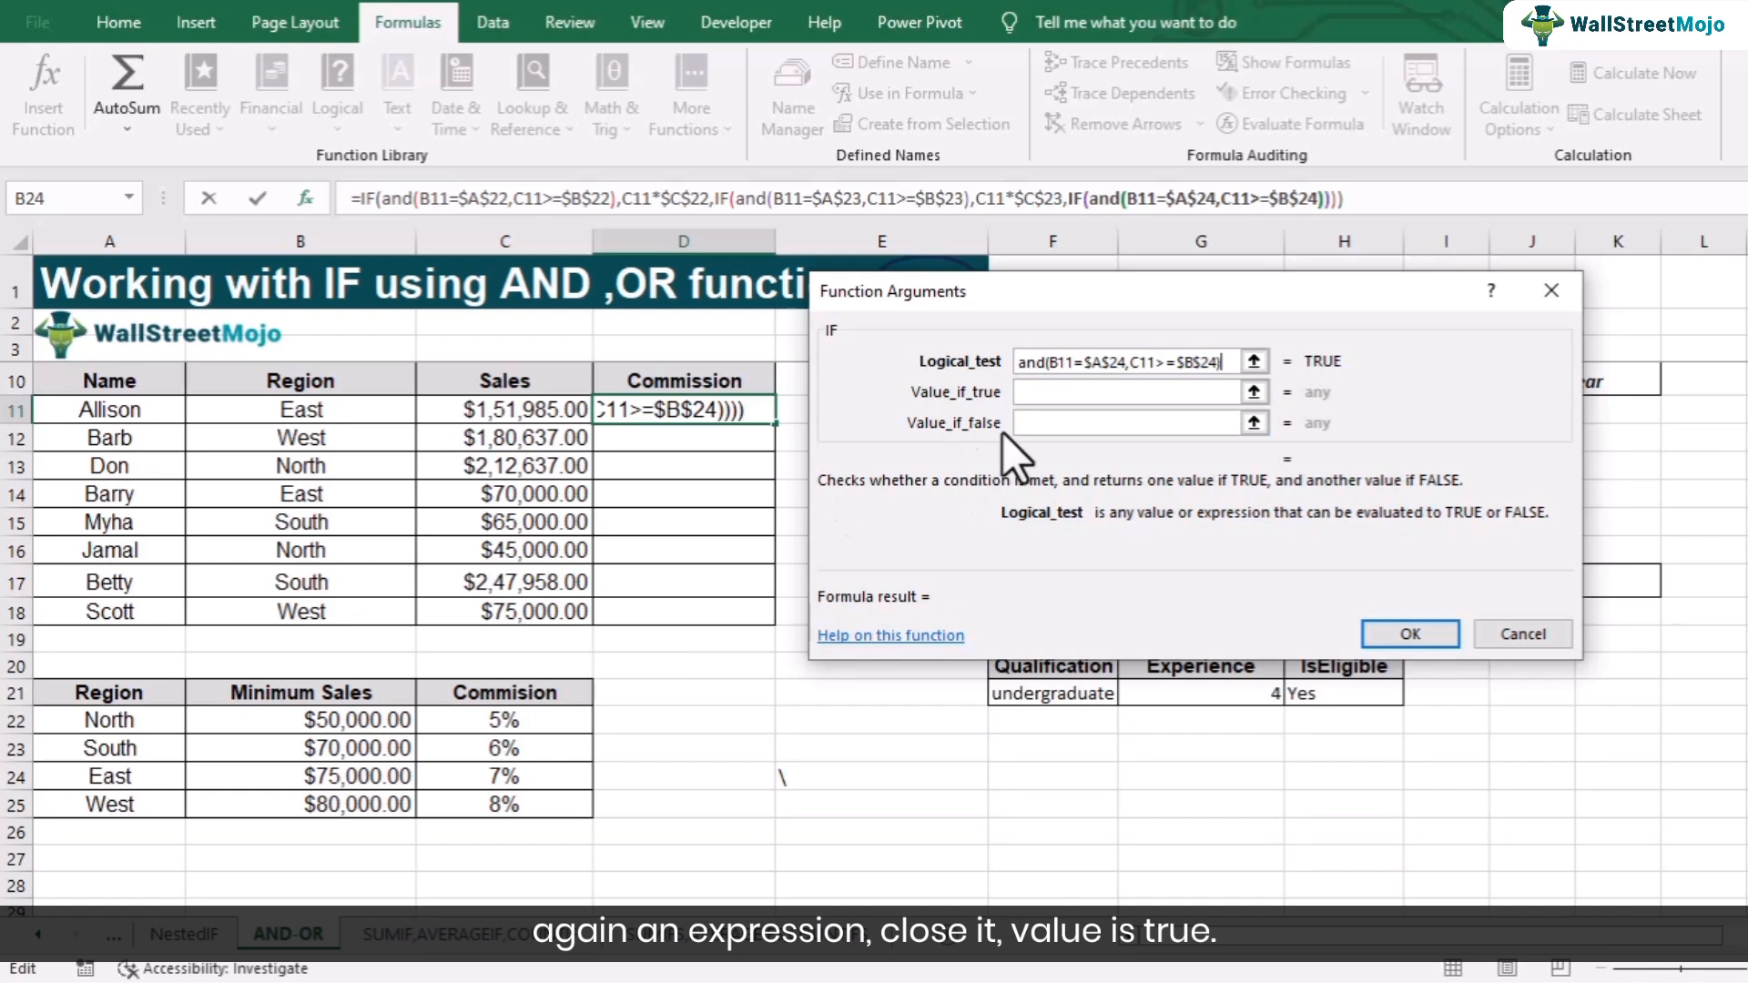
left_click(1058, 391)
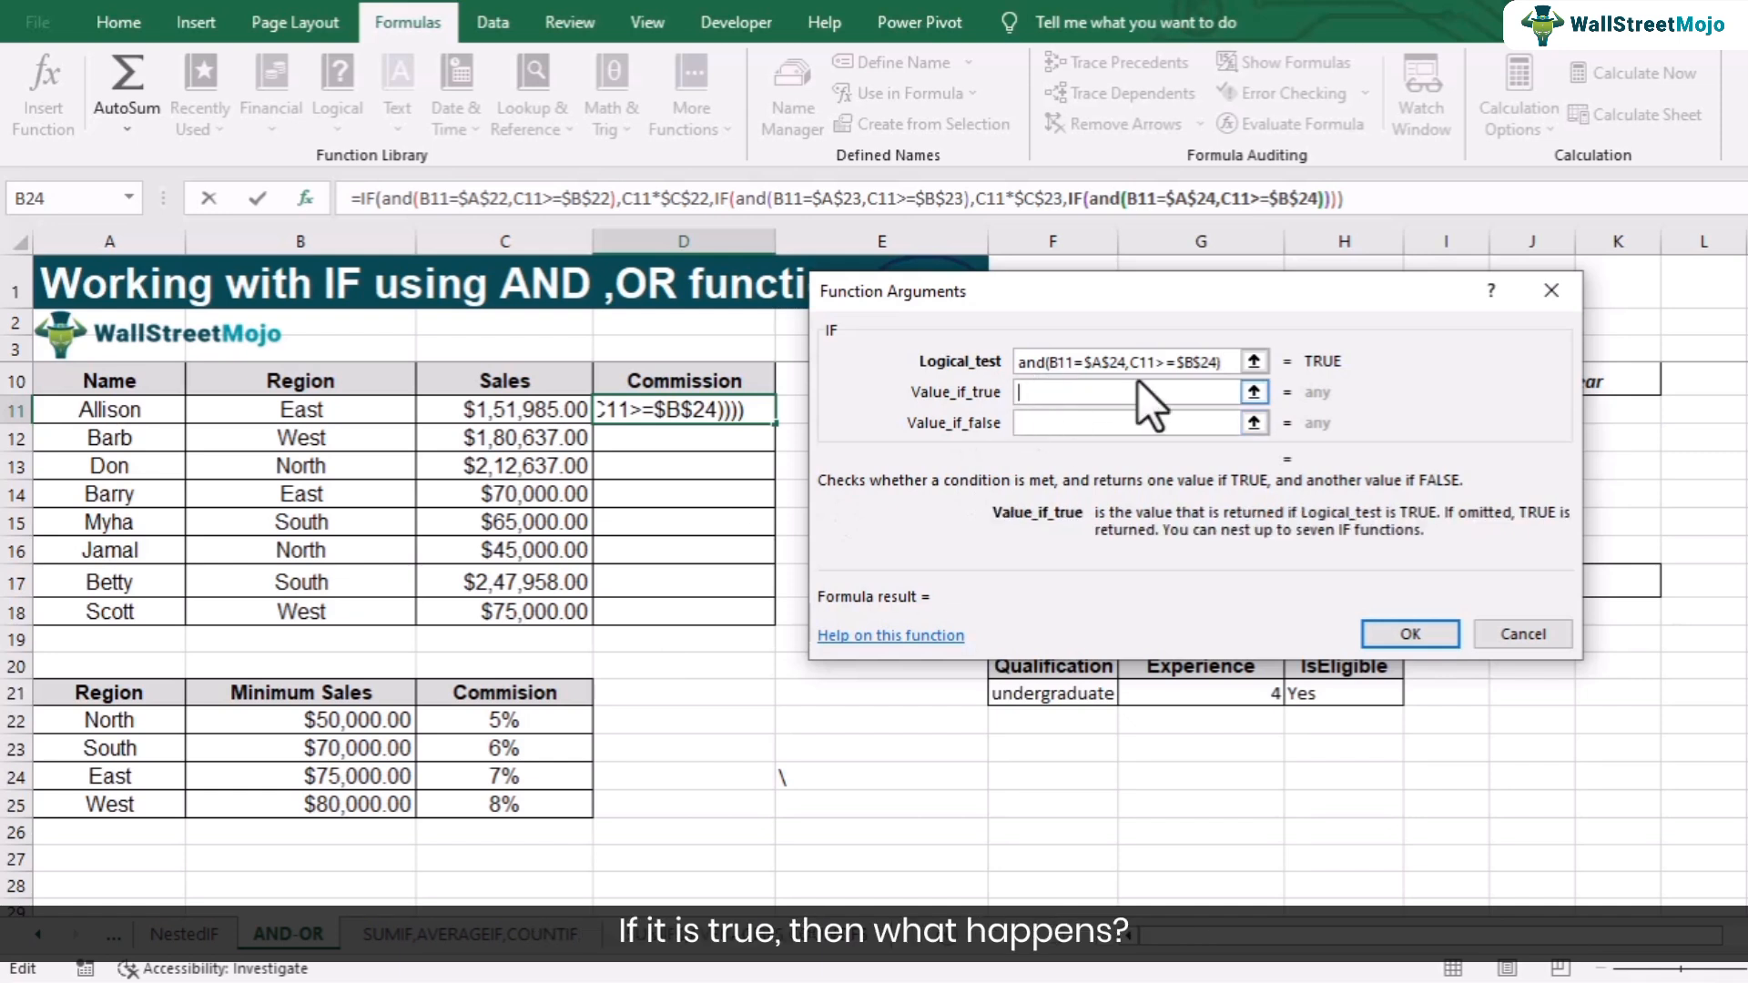
left_click(534, 410)
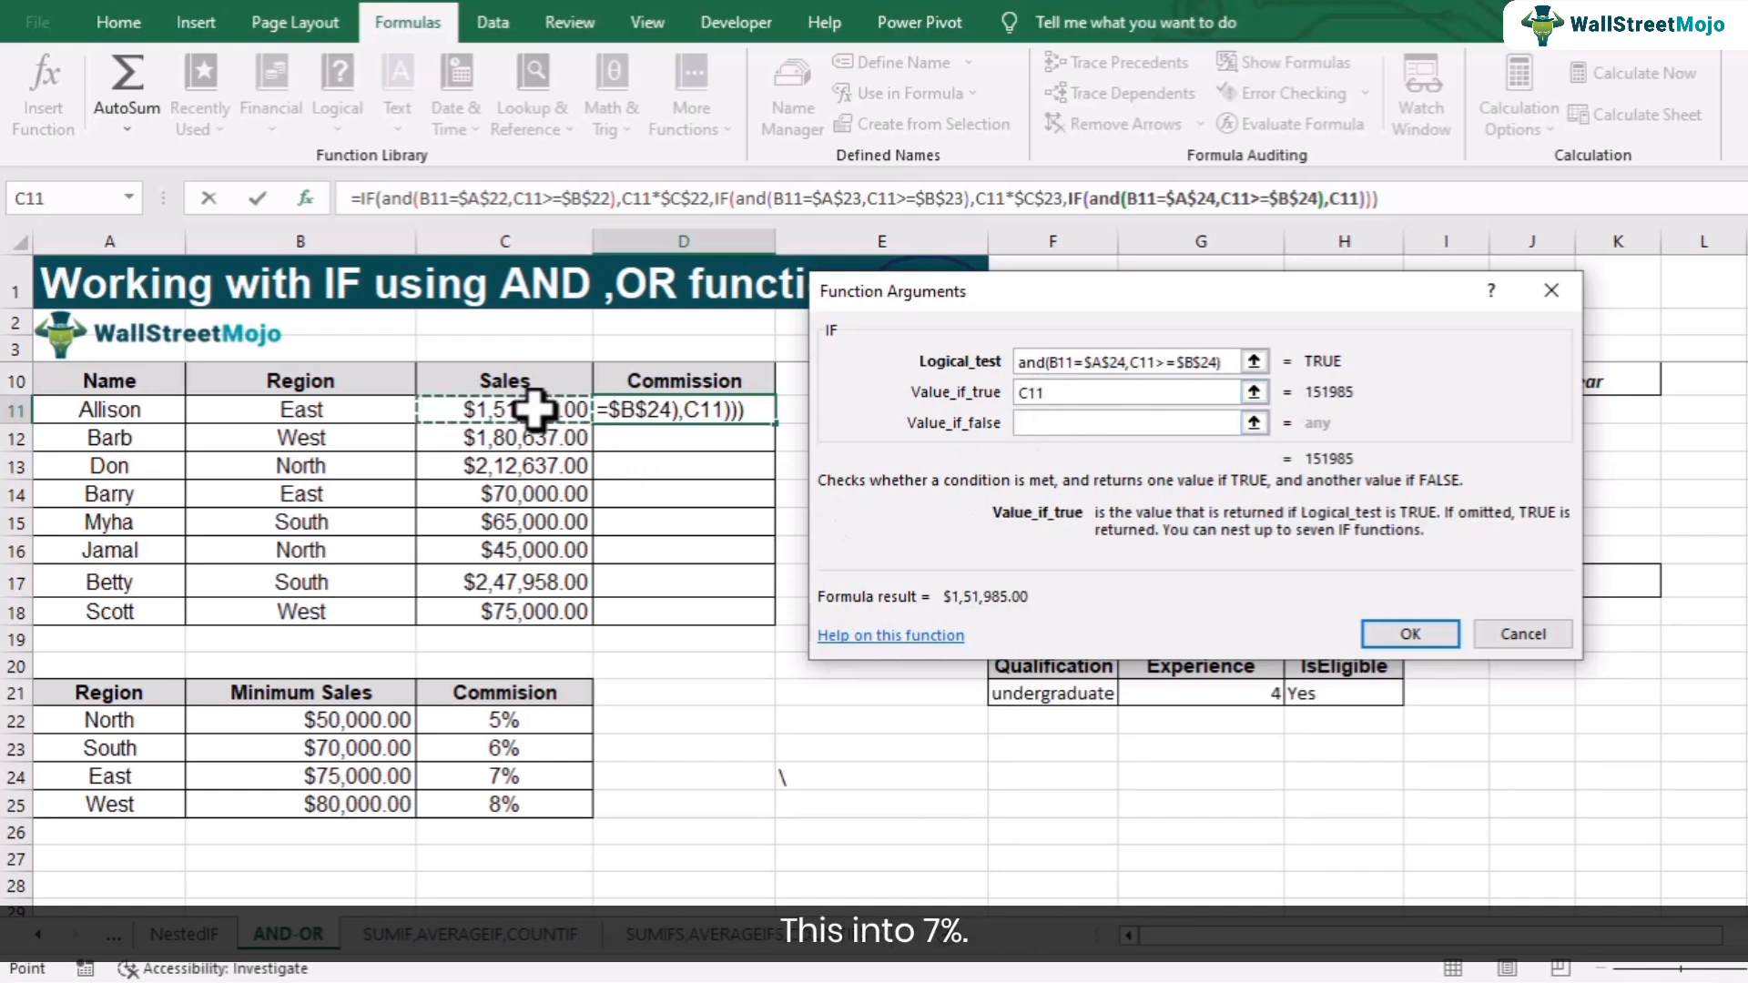
type("*")
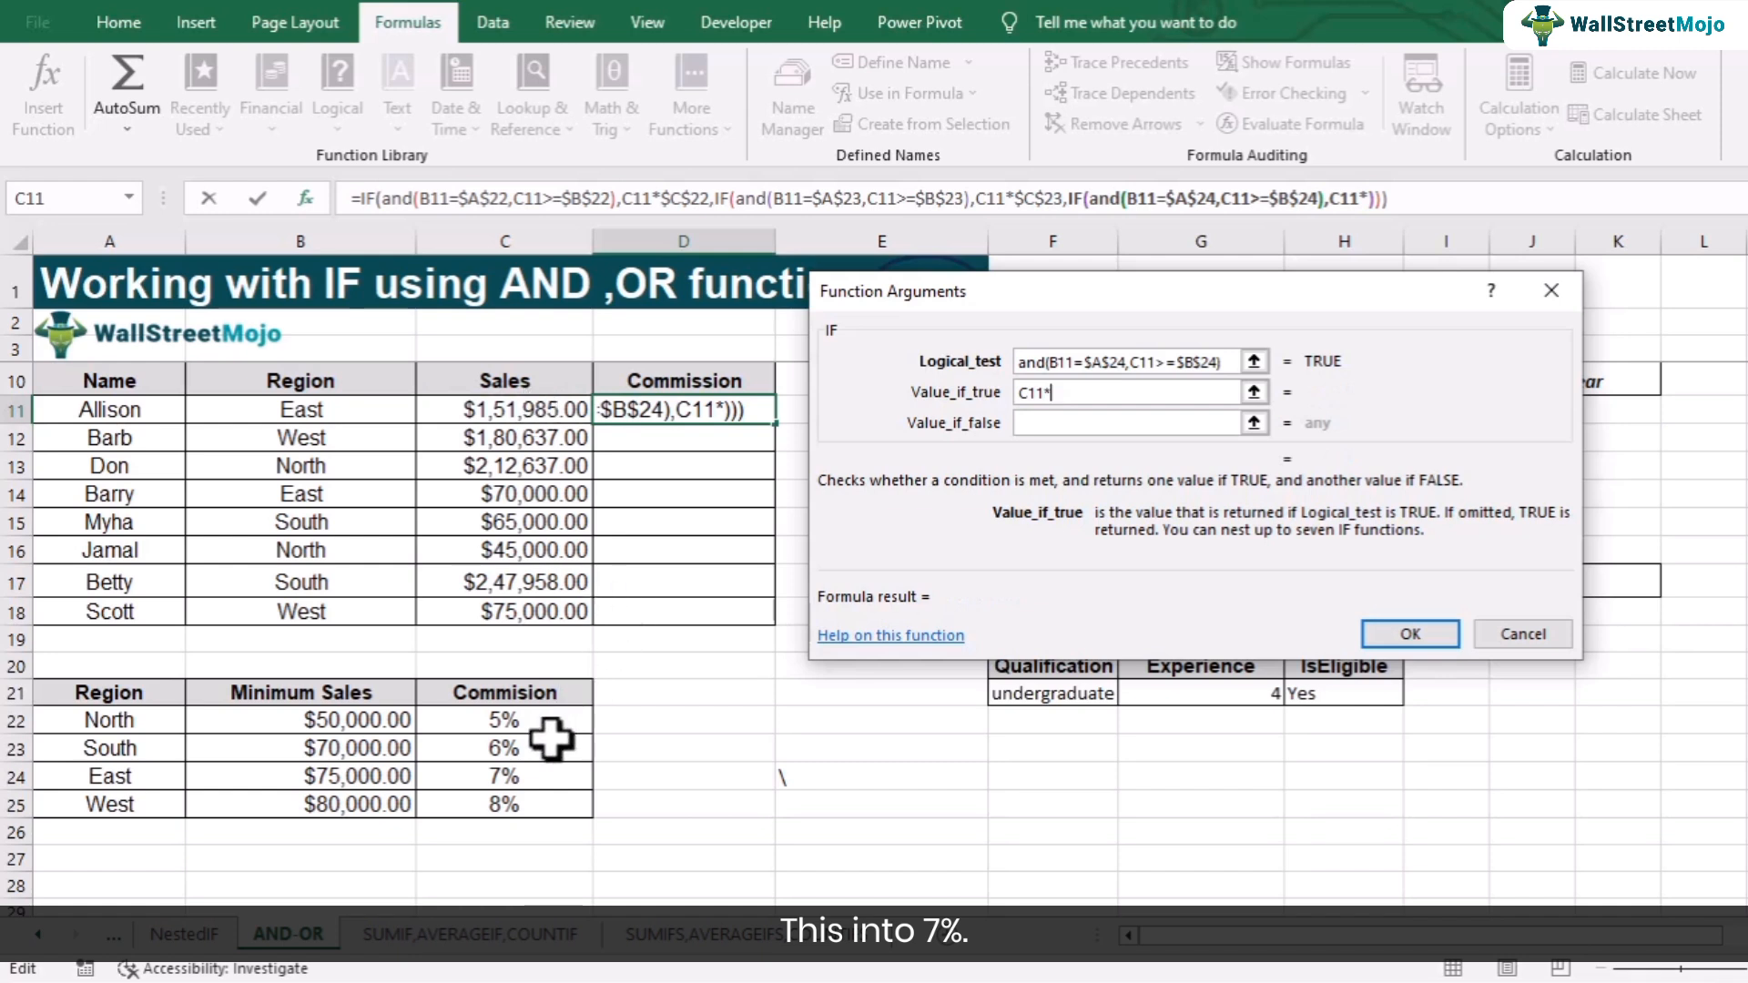
left_click(530, 776)
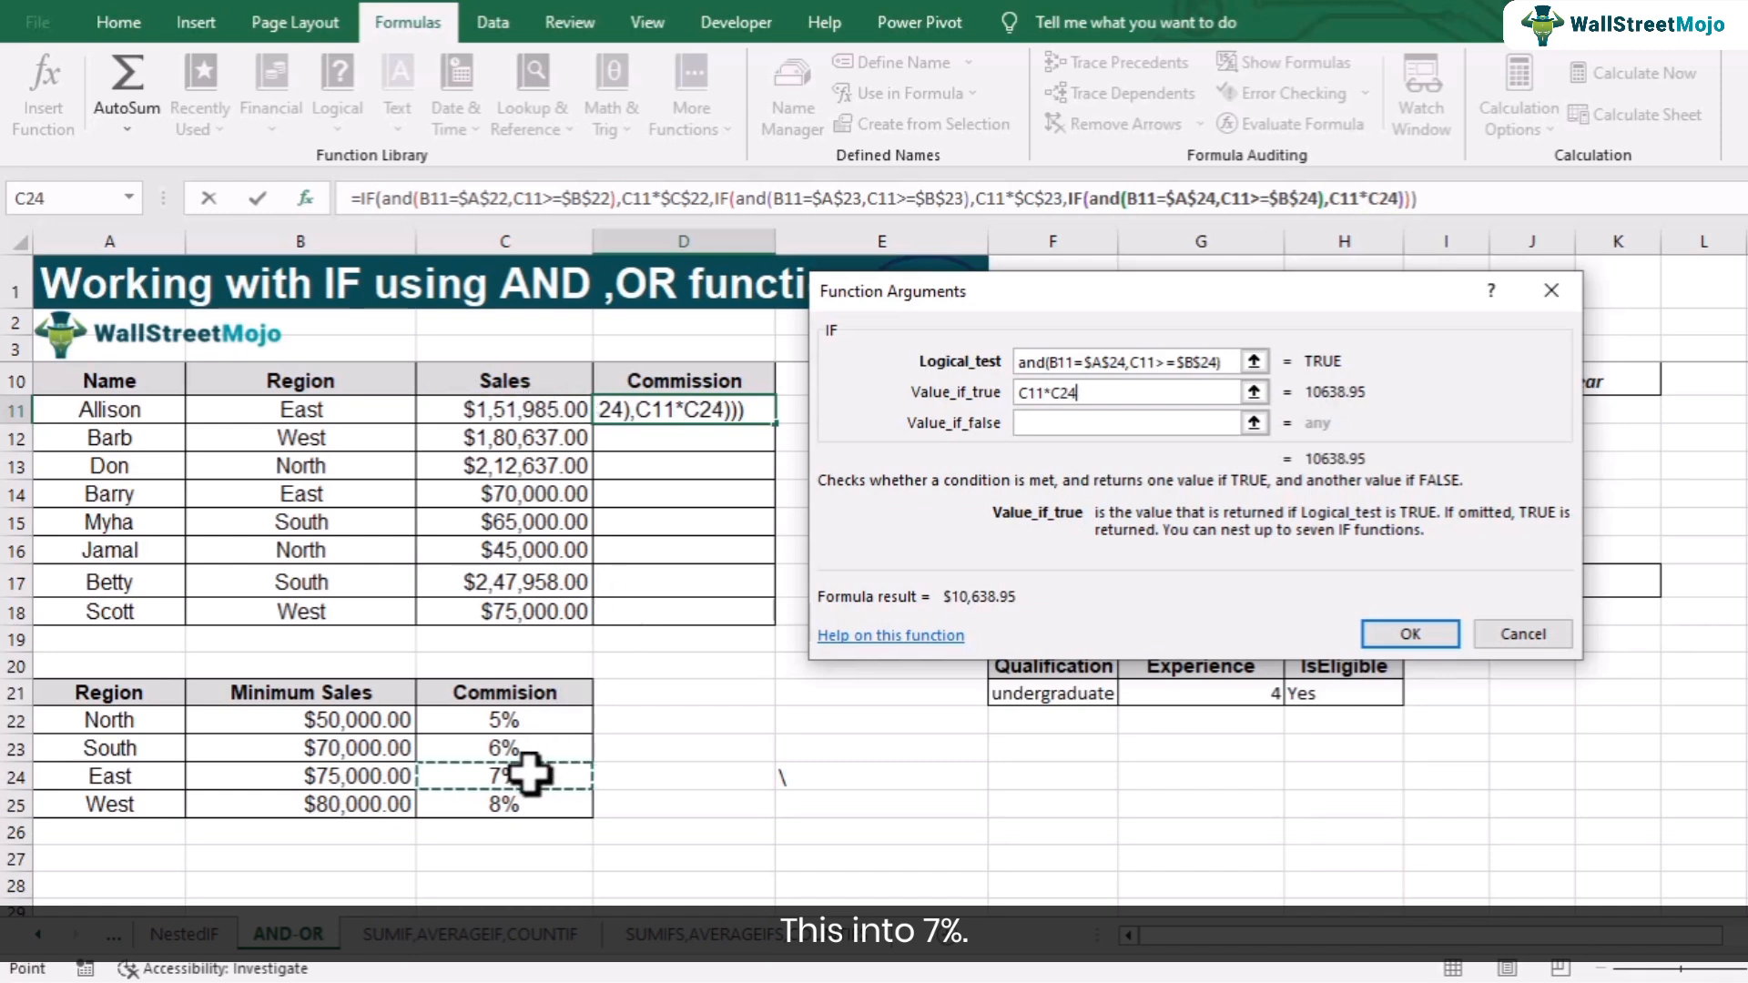
key("F4")
- Nest another IF in the value if false with the test B11=$A$25 for West
left_click(1068, 418)
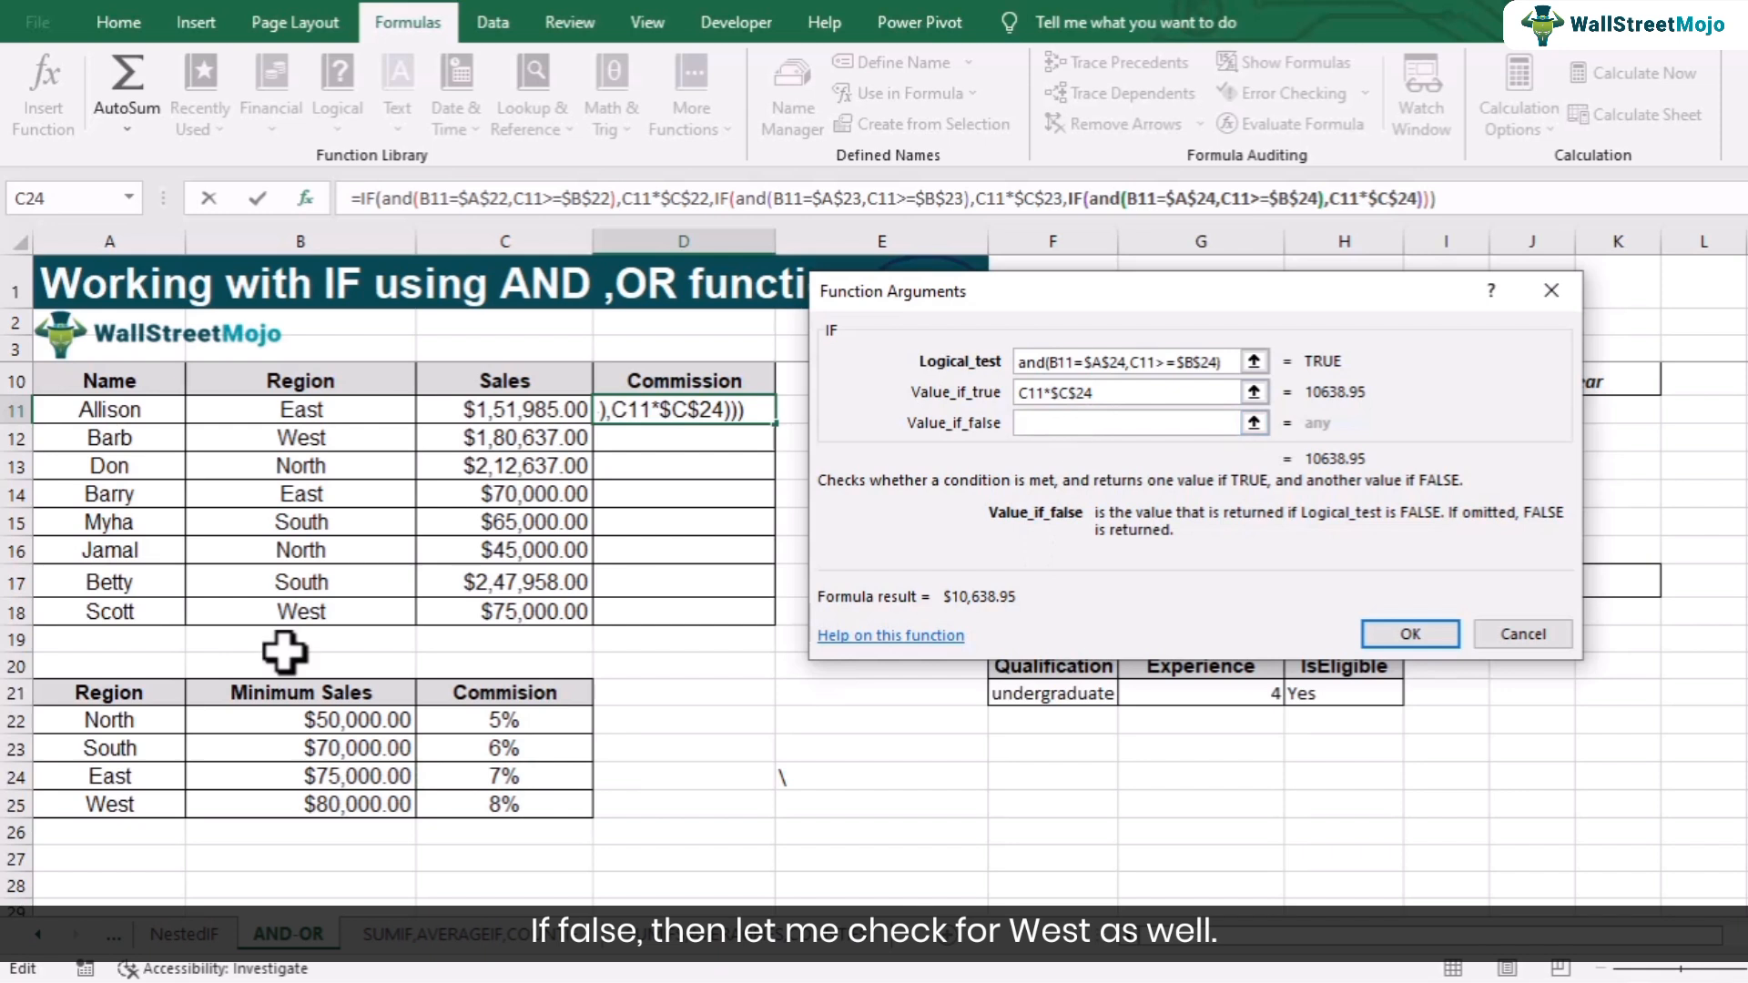
left_click(74, 202)
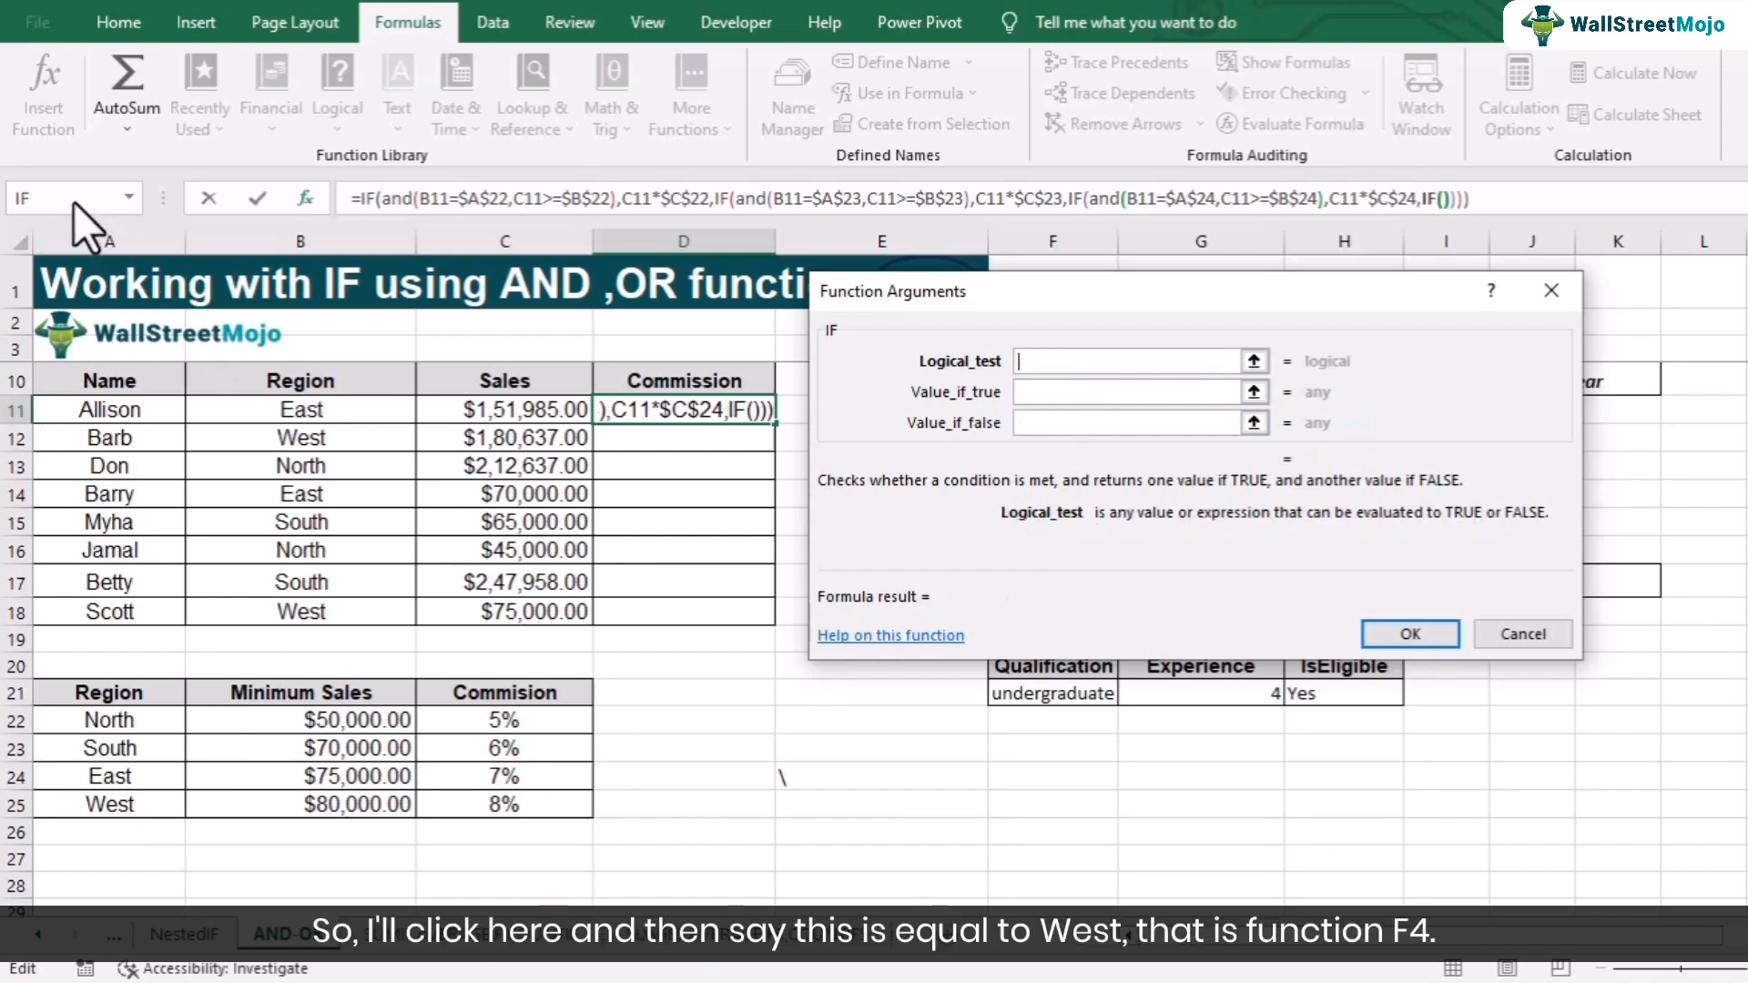
left_click(297, 413)
type("=")
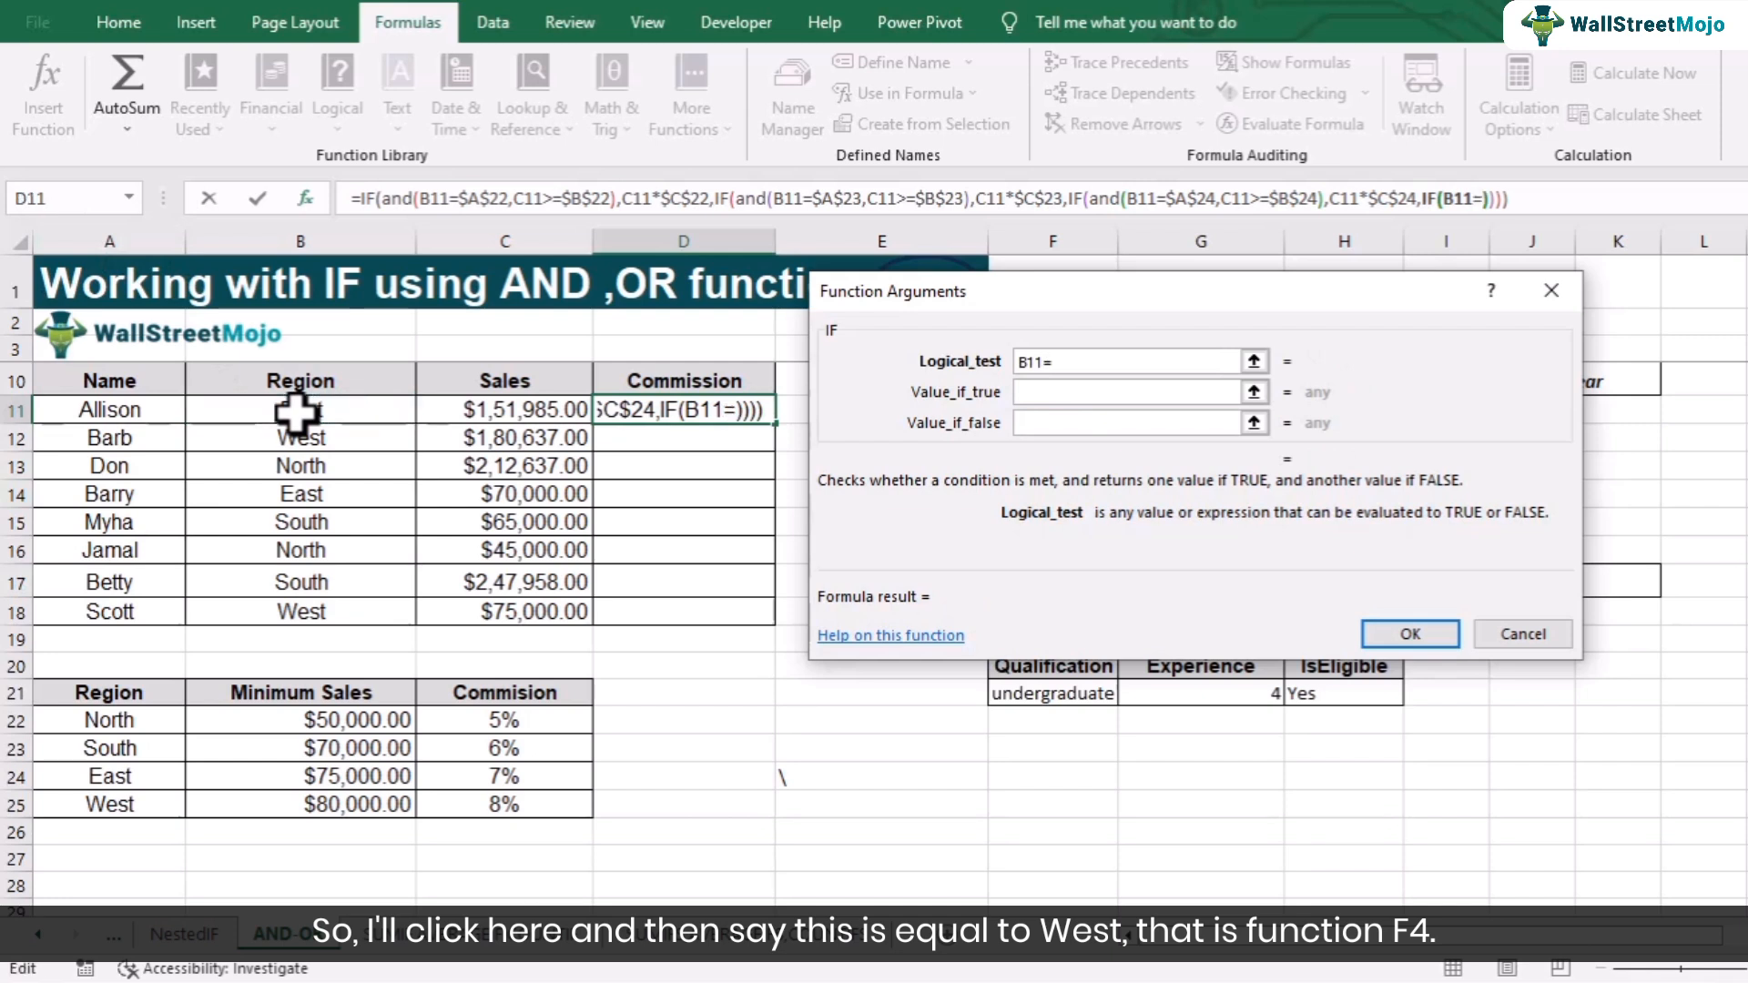
left_click(114, 799)
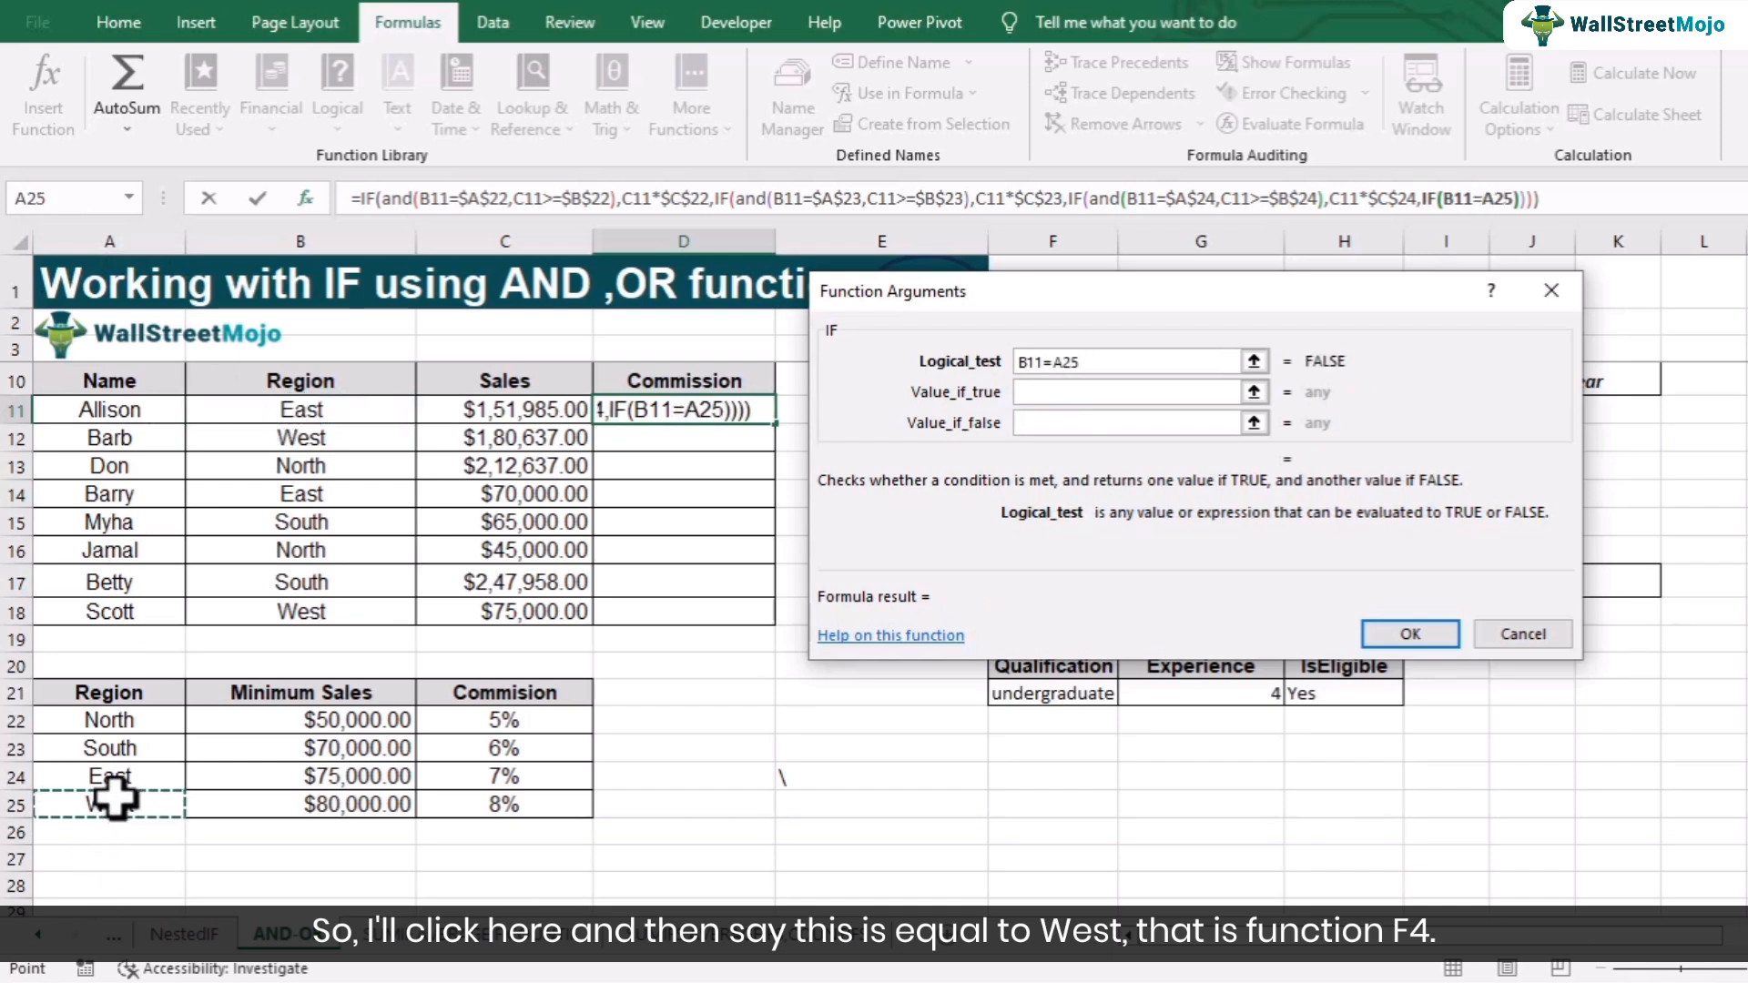
key("F4")
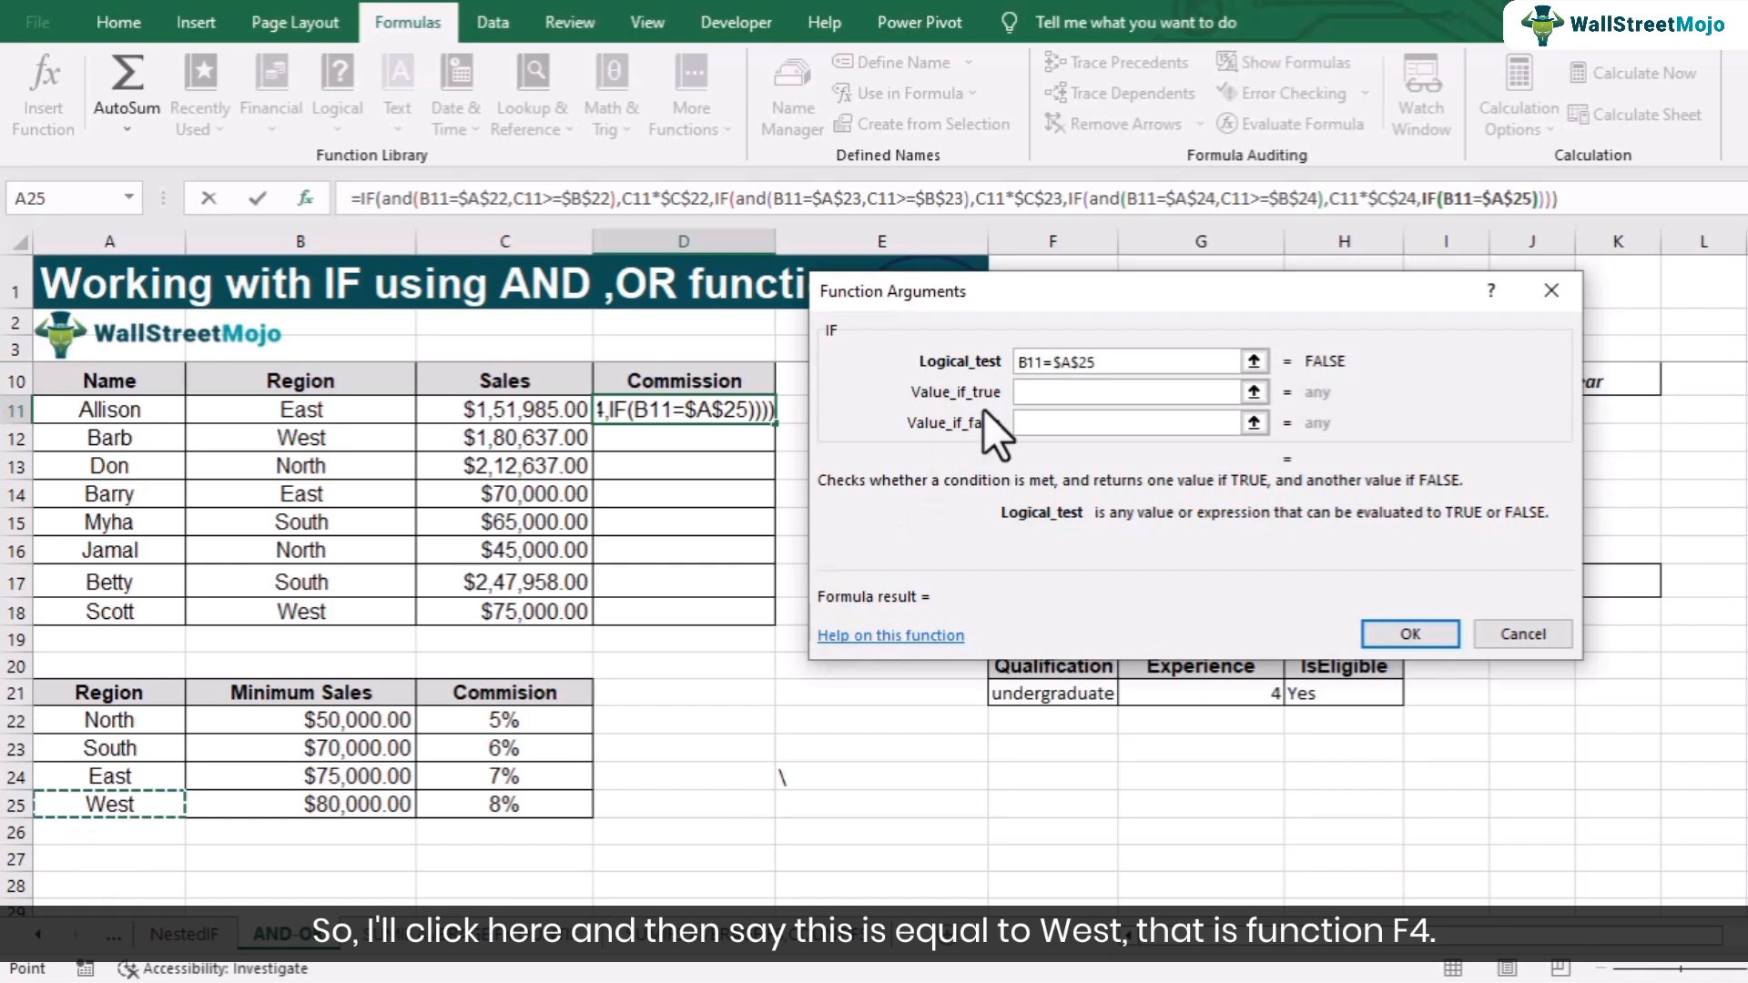
- Wrap the West test in AND and add the condition C11>=$B$25
left_click(1022, 363)
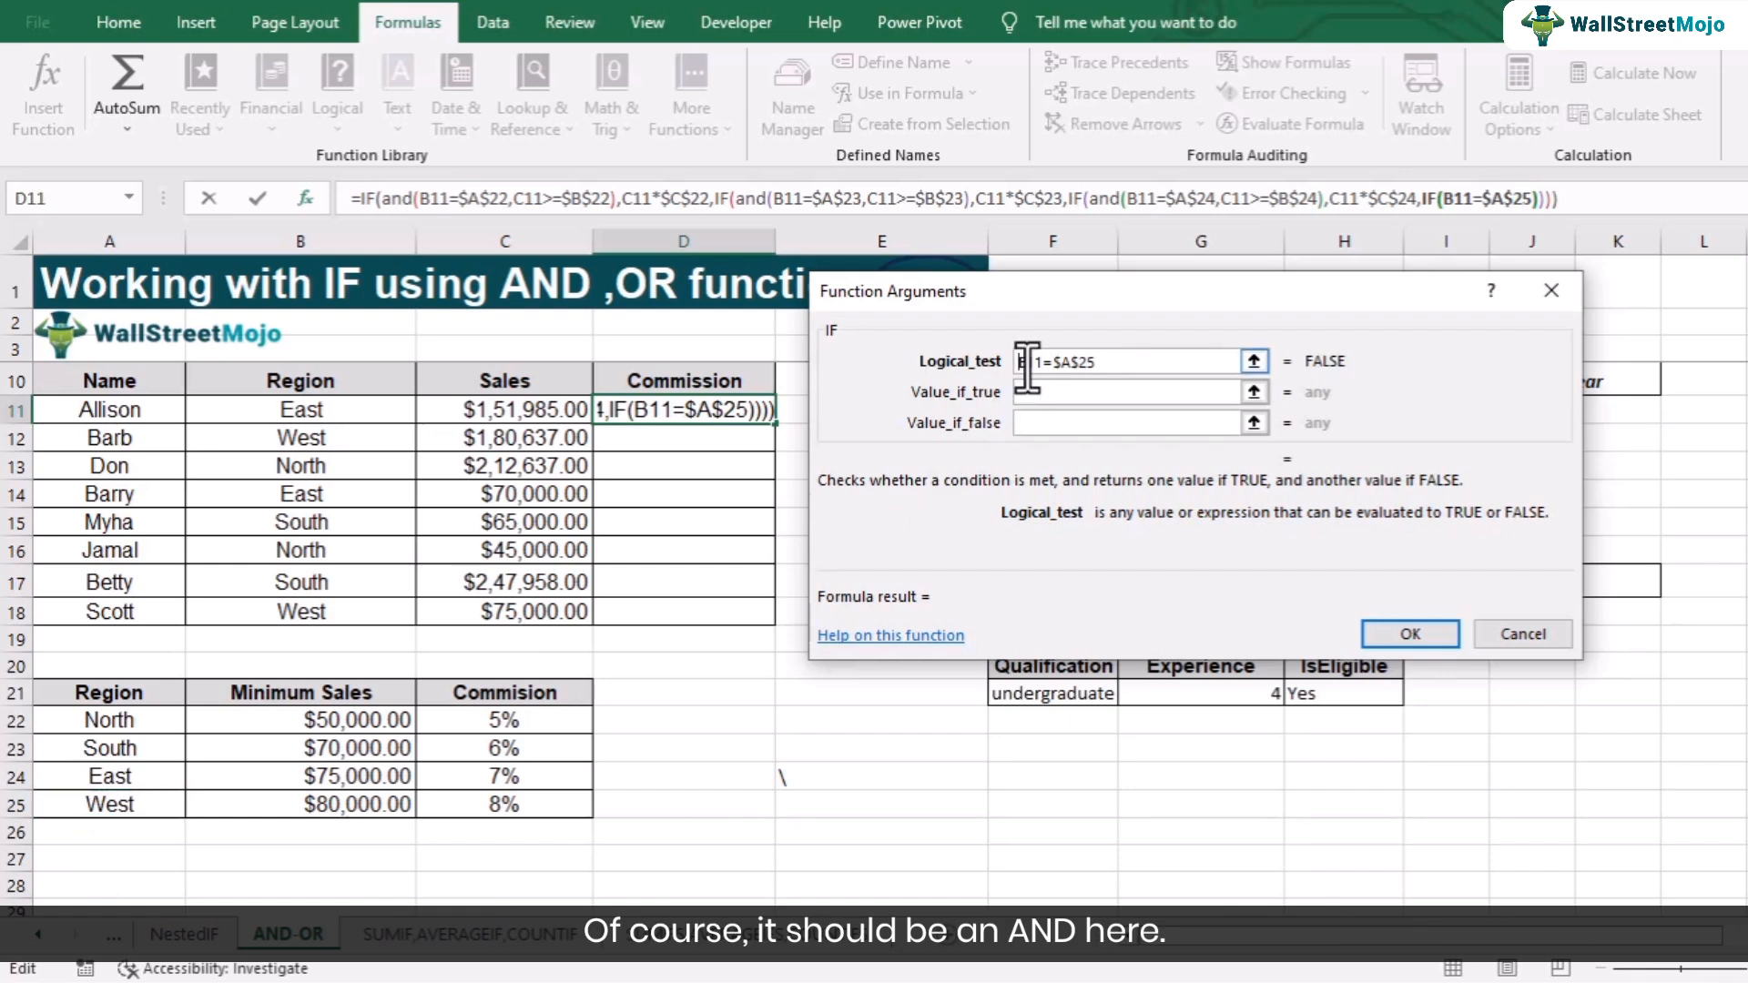
type("and(")
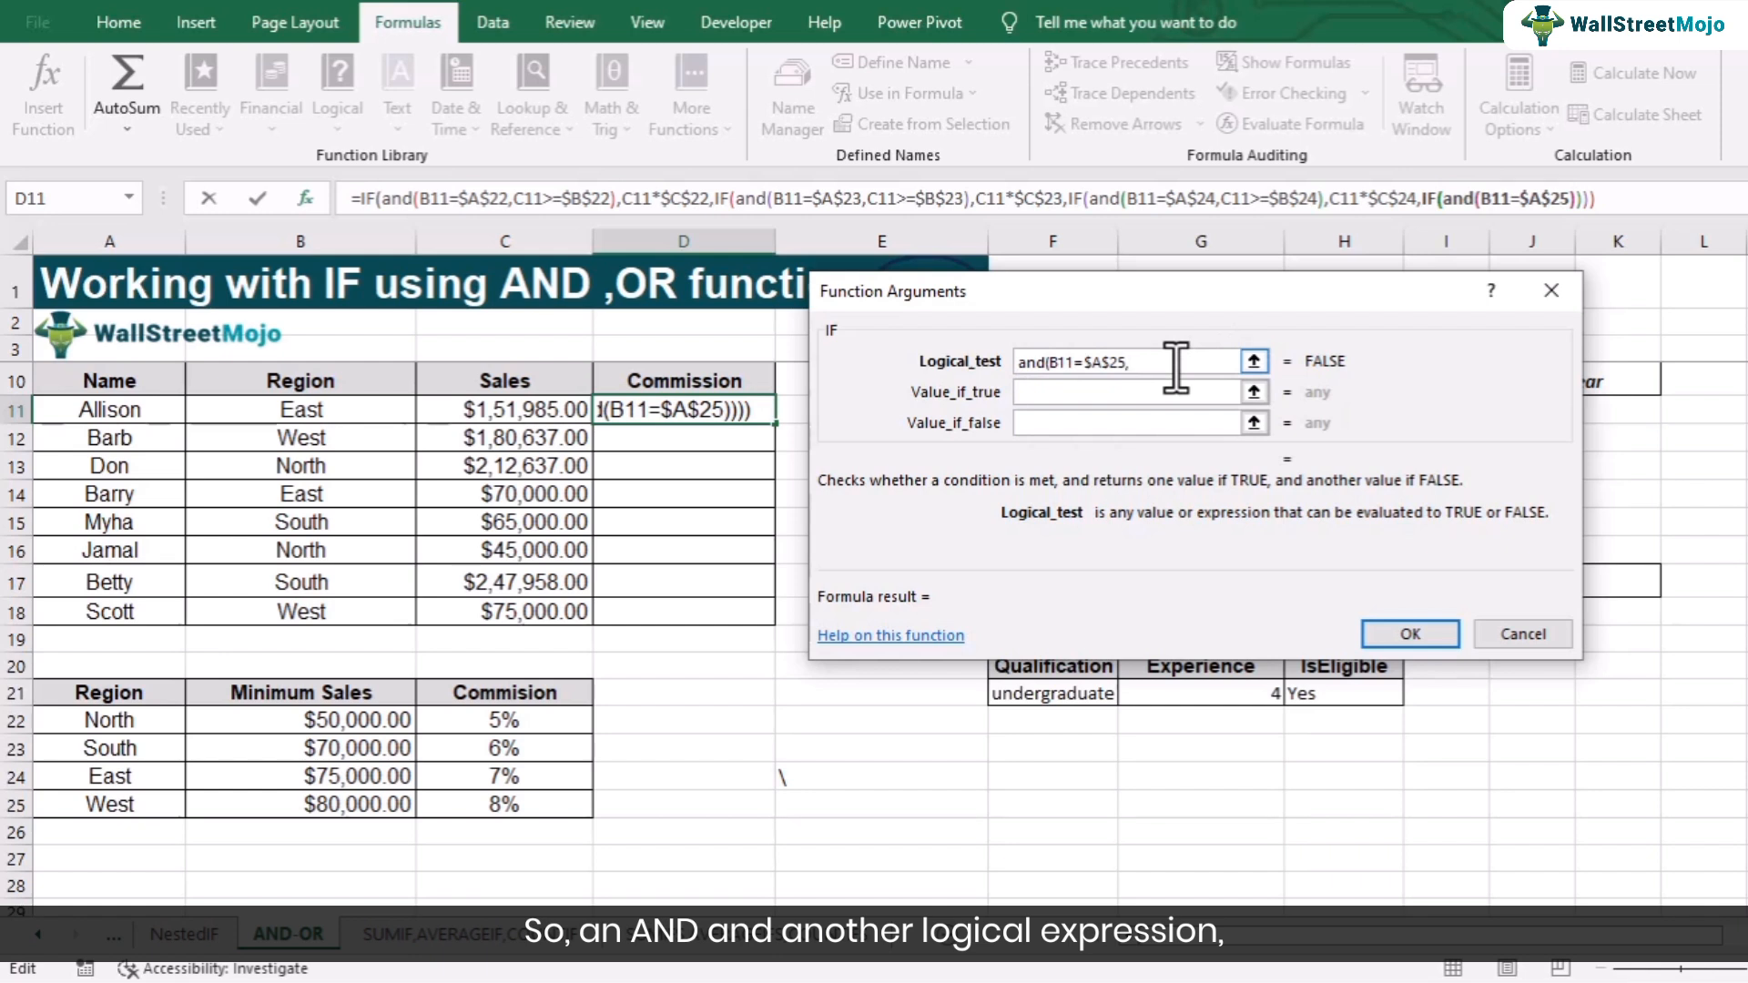
type(",")
left_click(547, 410)
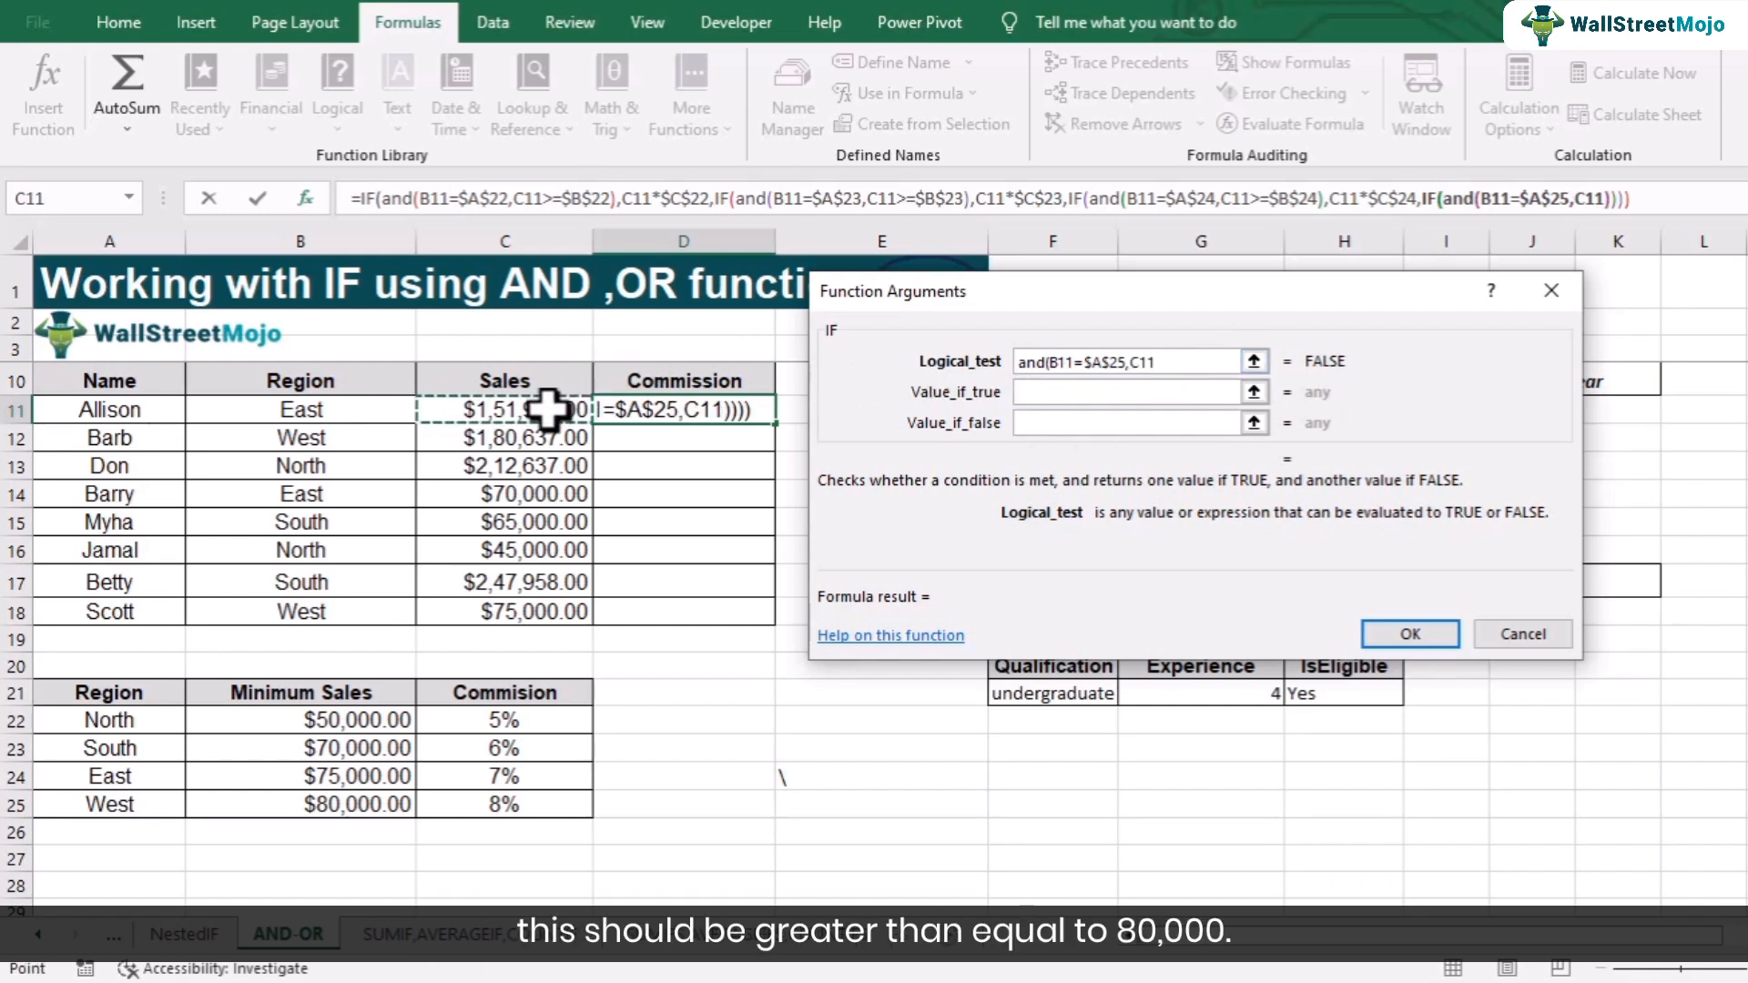
type(">=")
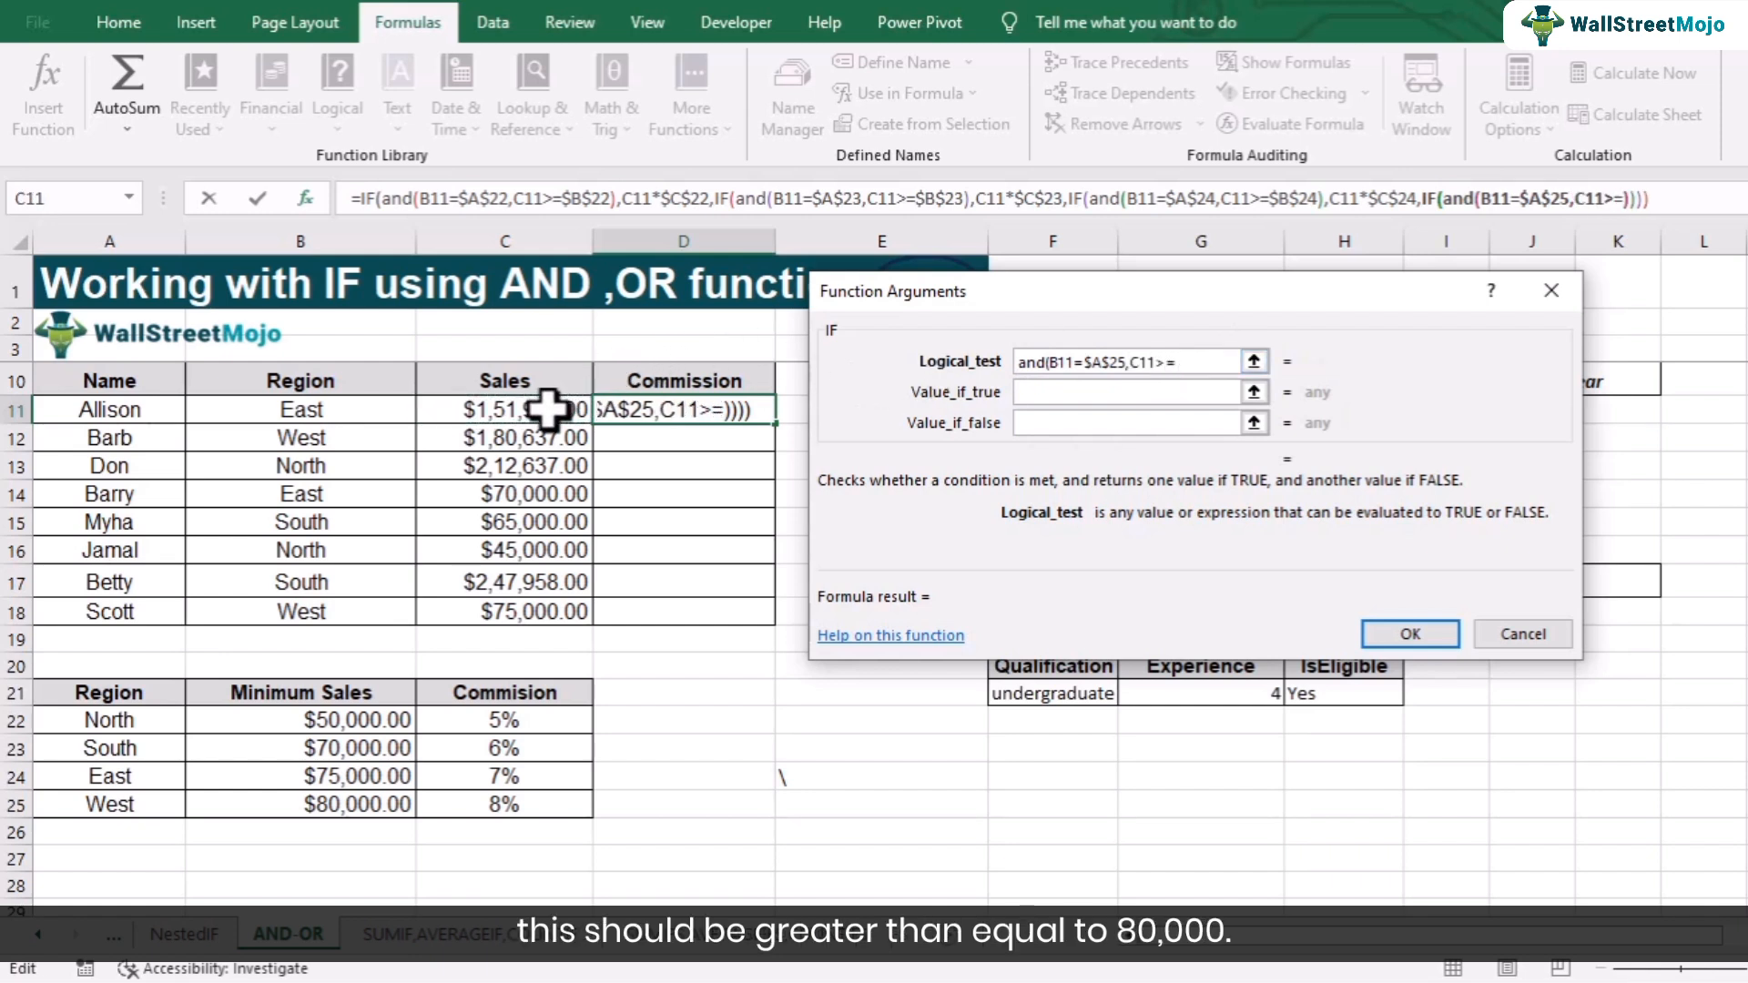
left_click(384, 801)
type(")")
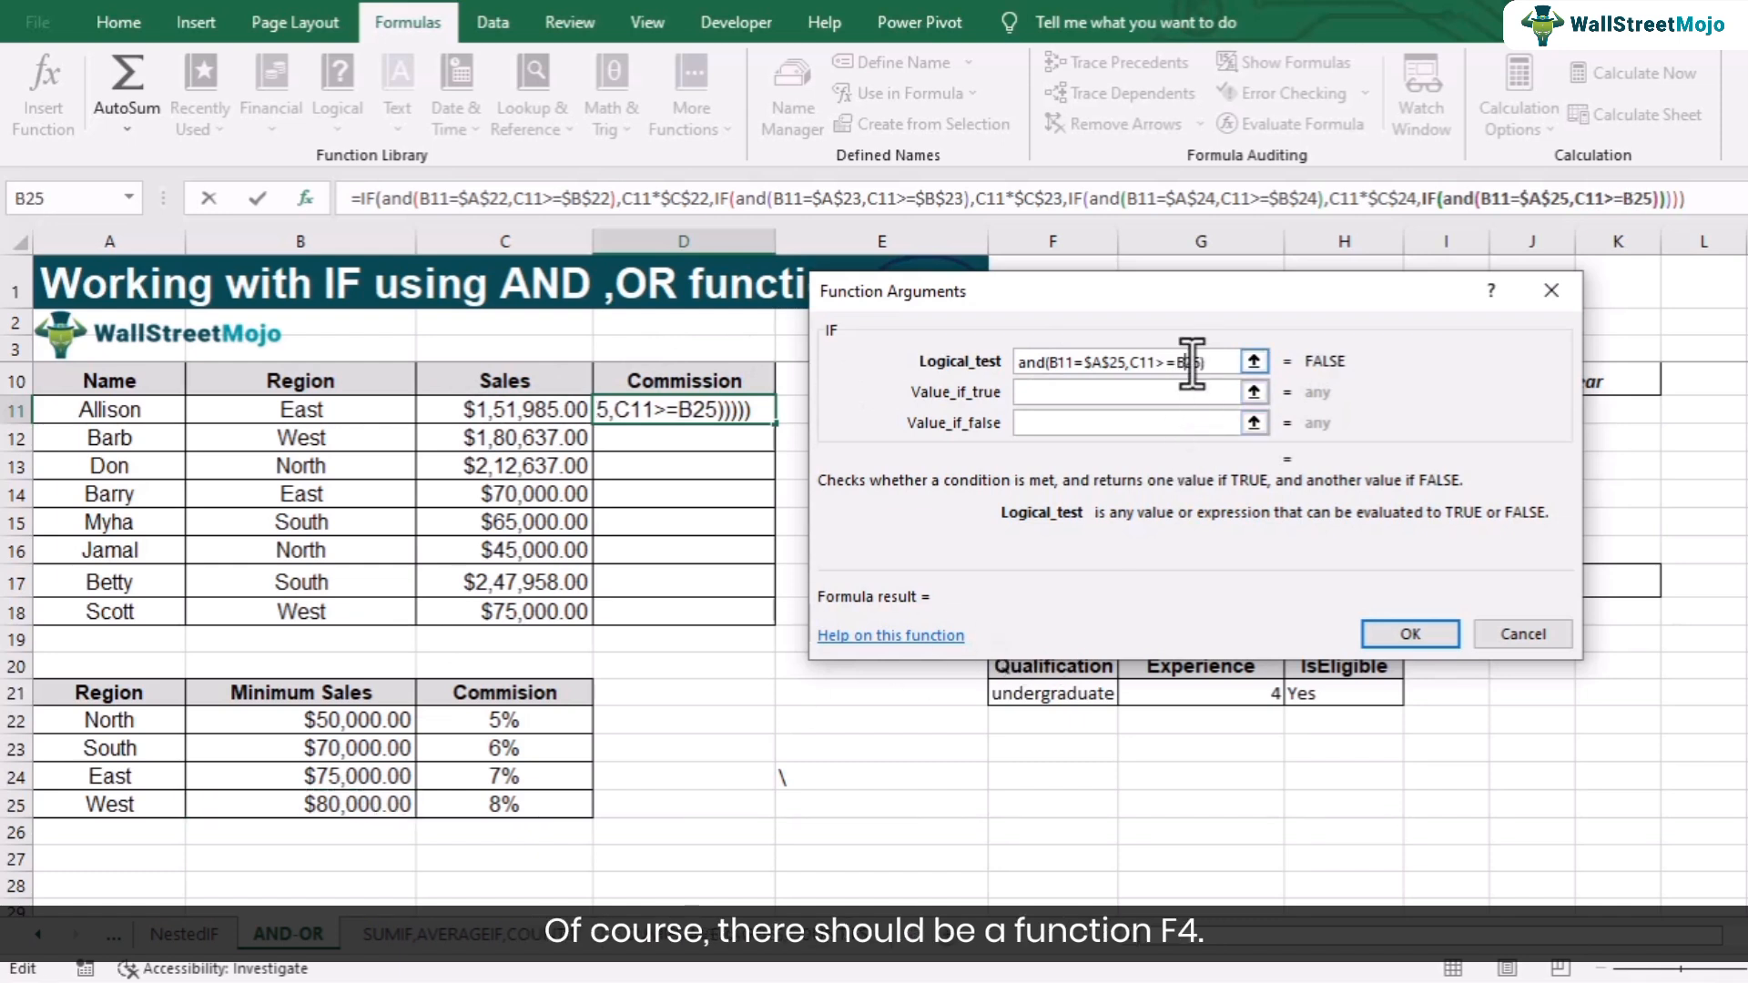
key("F4")
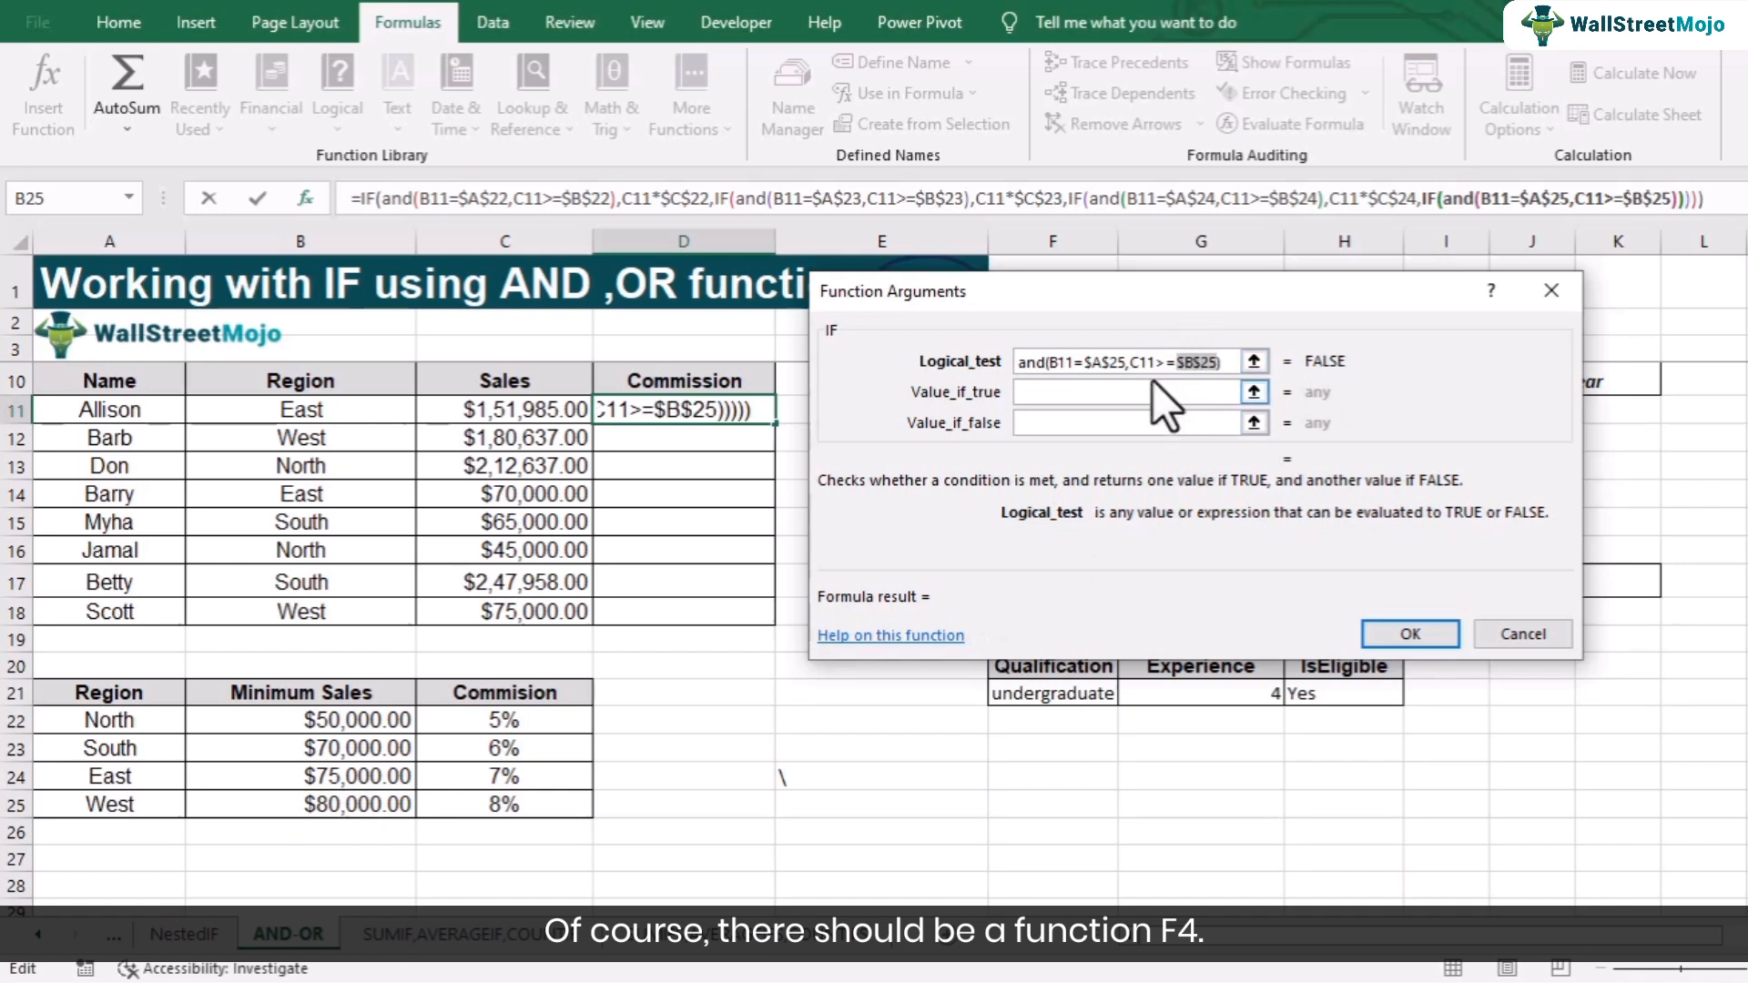
- Set the West IF's value if true to C11*$C$25, the West commission rate
left_click(1152, 382)
left_click(508, 414)
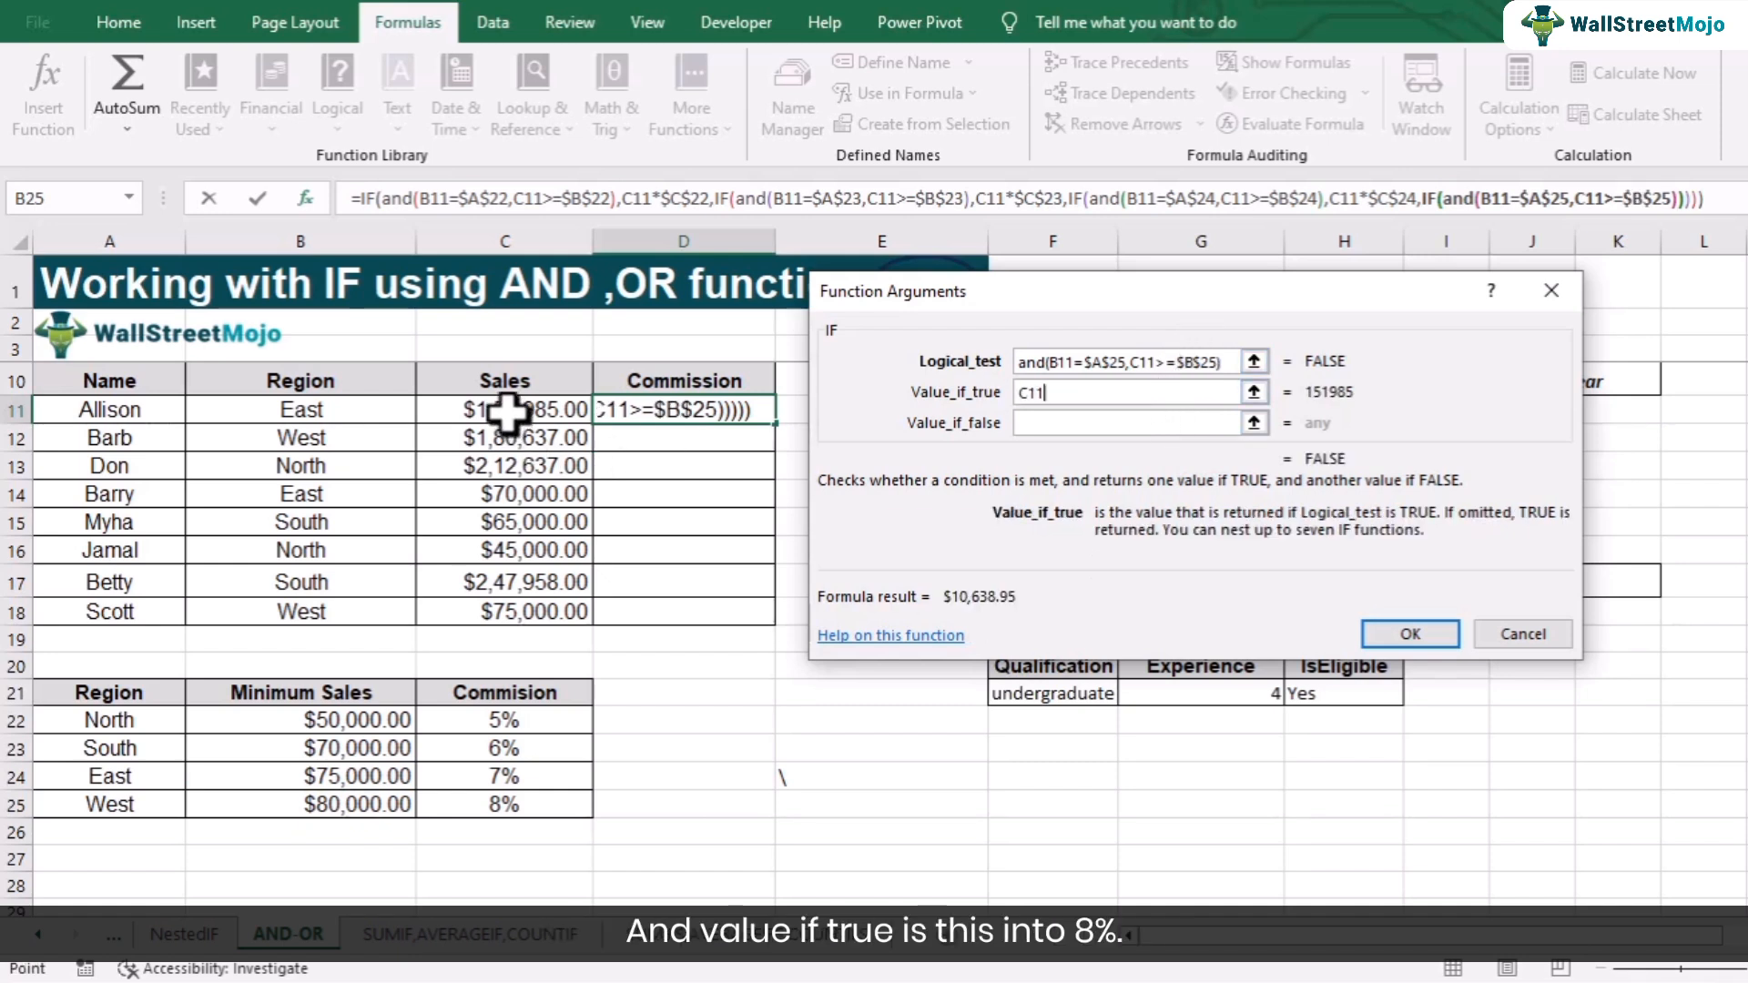
type("*")
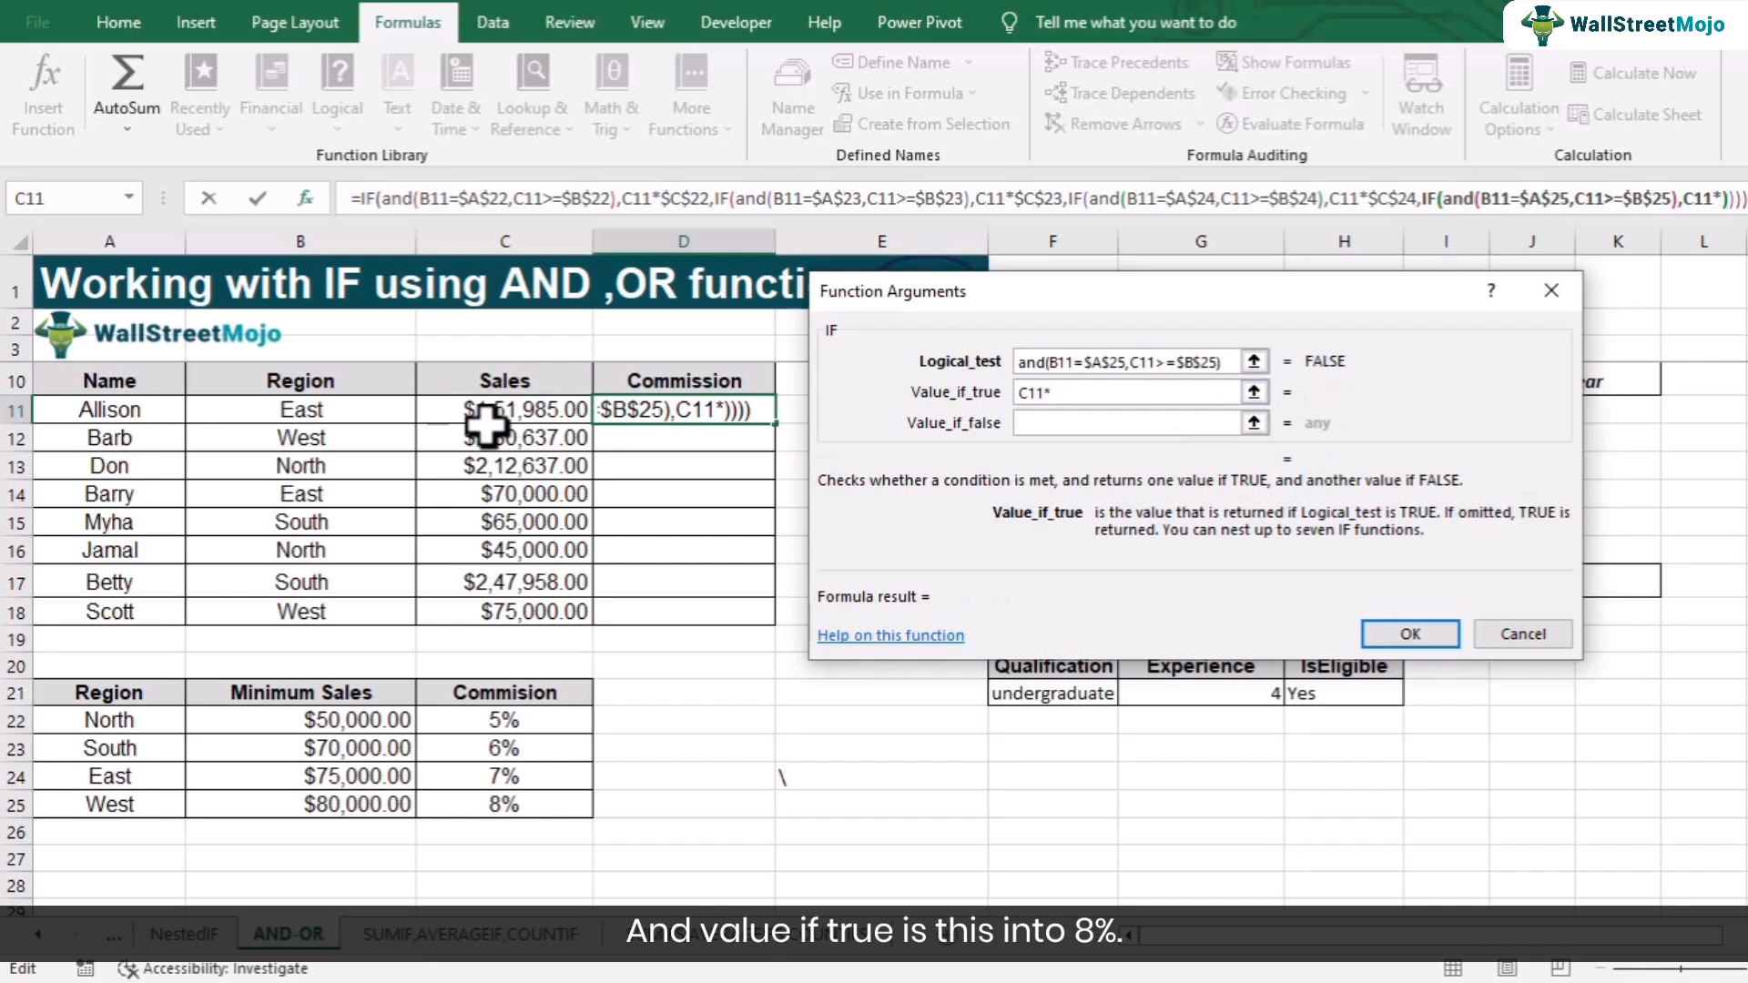
left_click(494, 813)
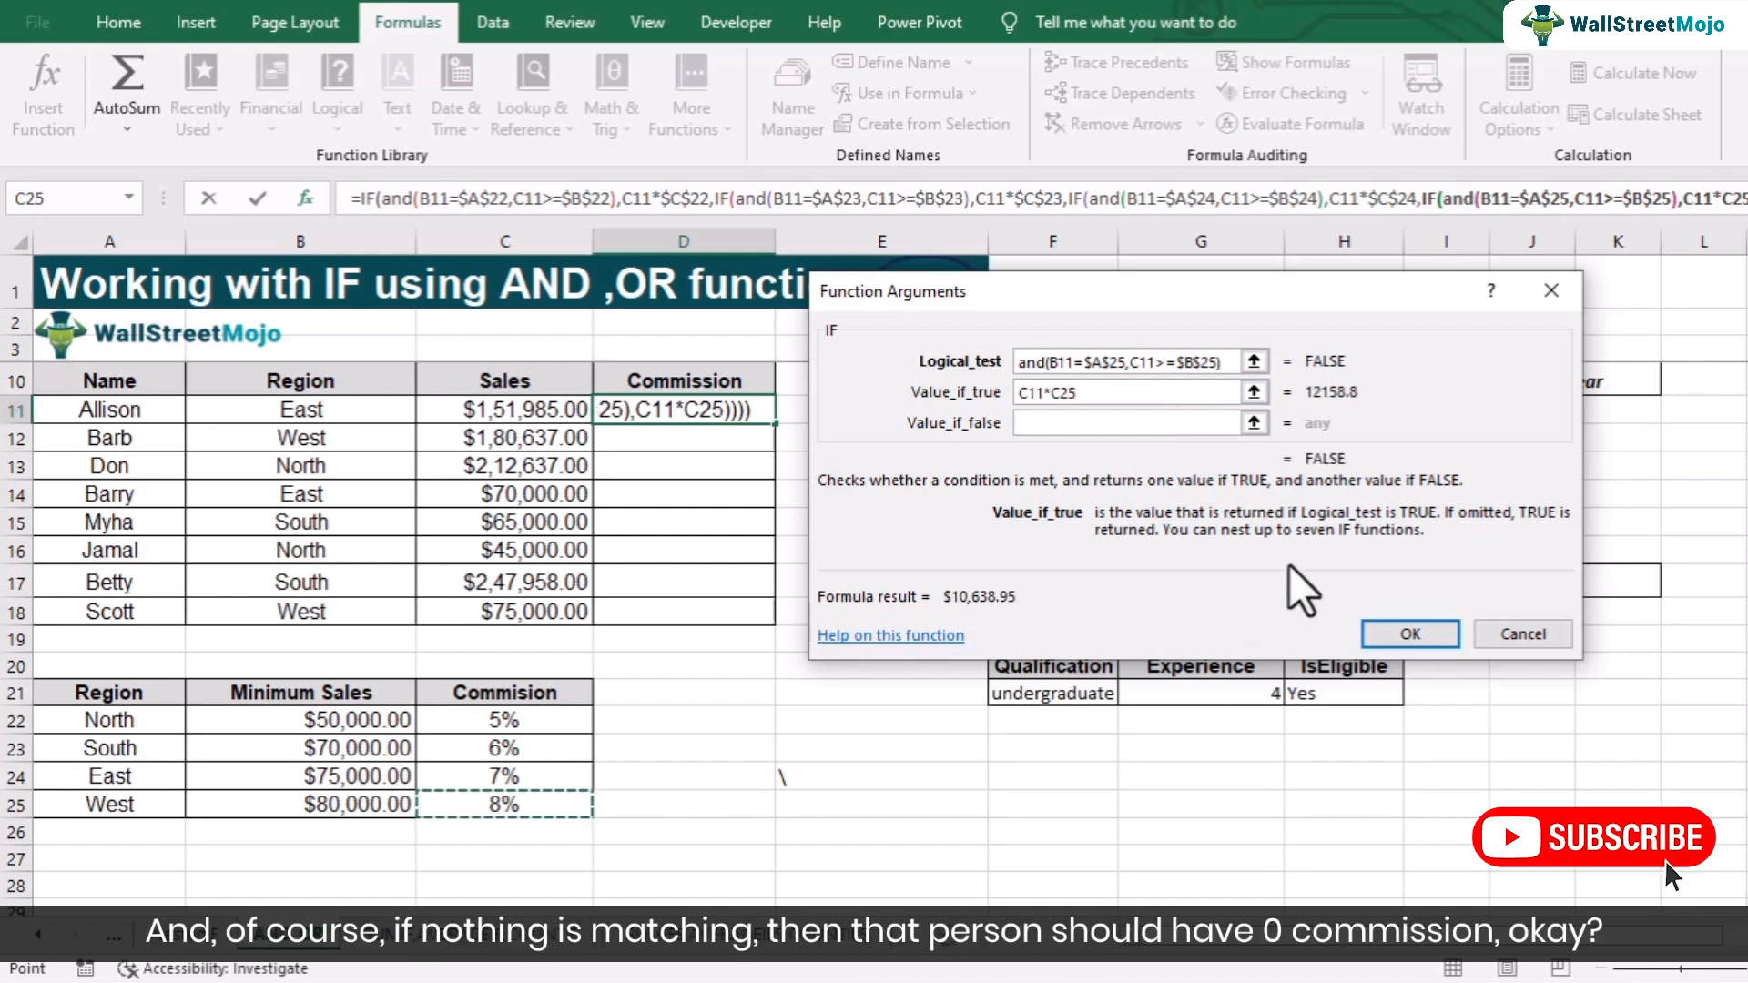
key("F4")
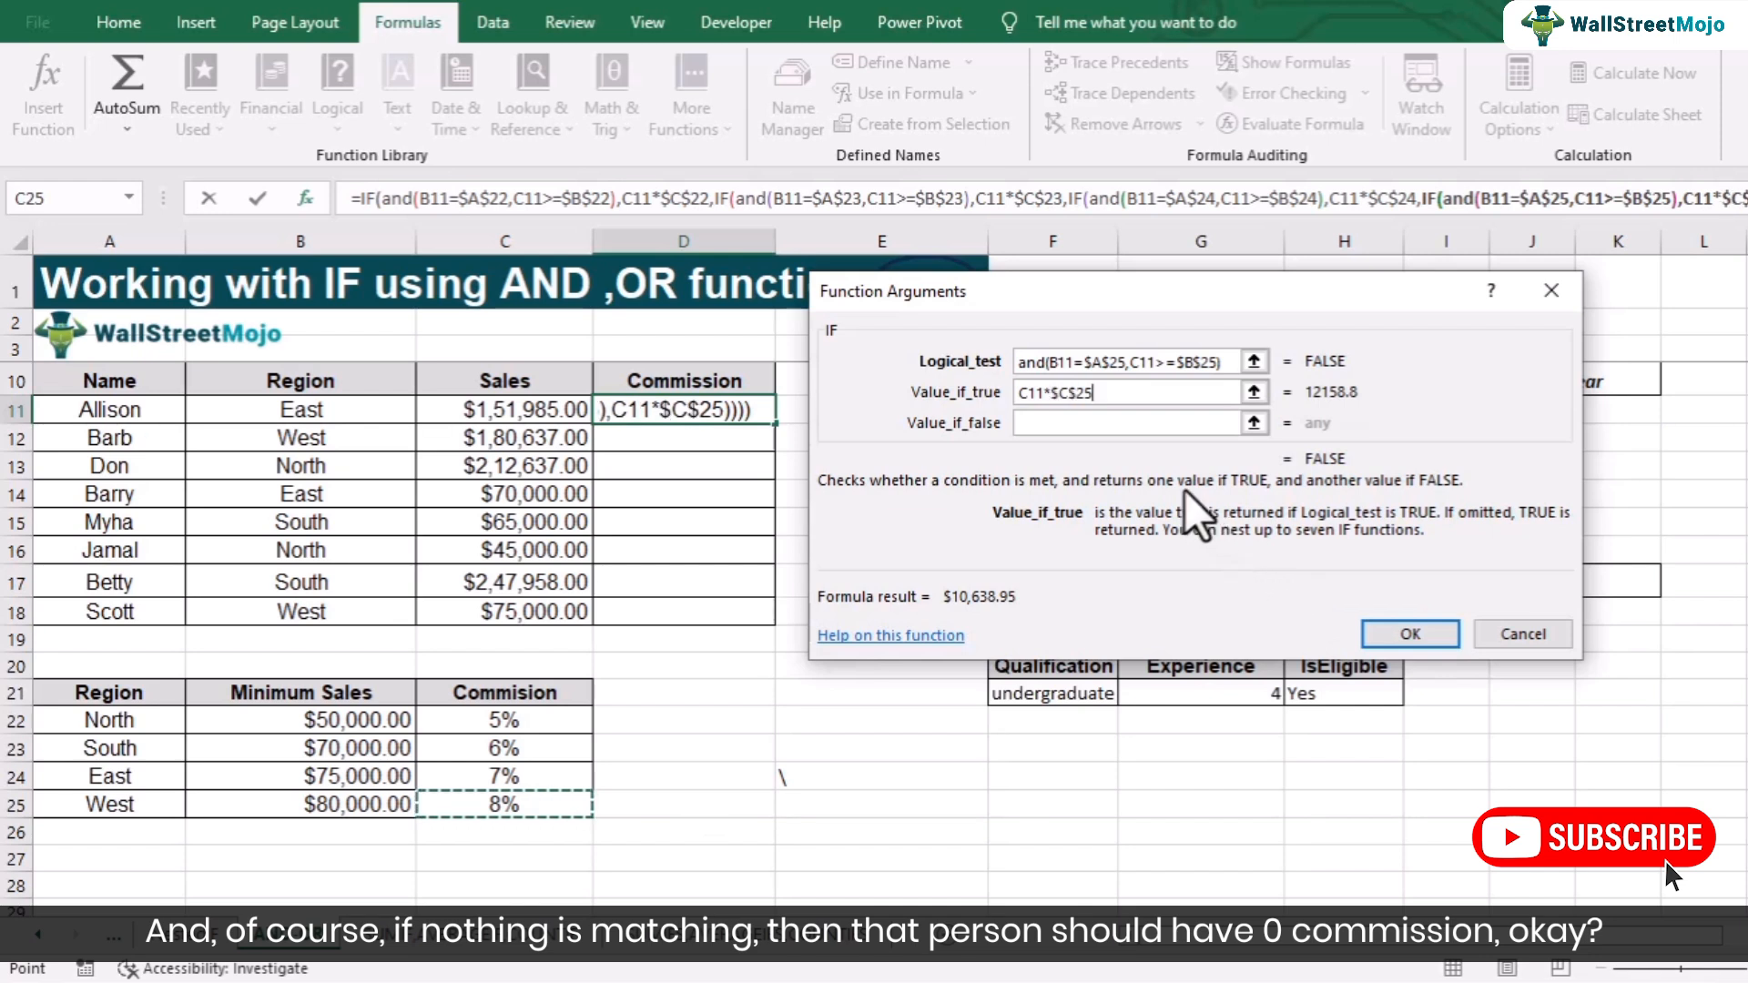
- Set the innermost value if false to 0 and finish the commission formula
left_click(1091, 424)
type("0")
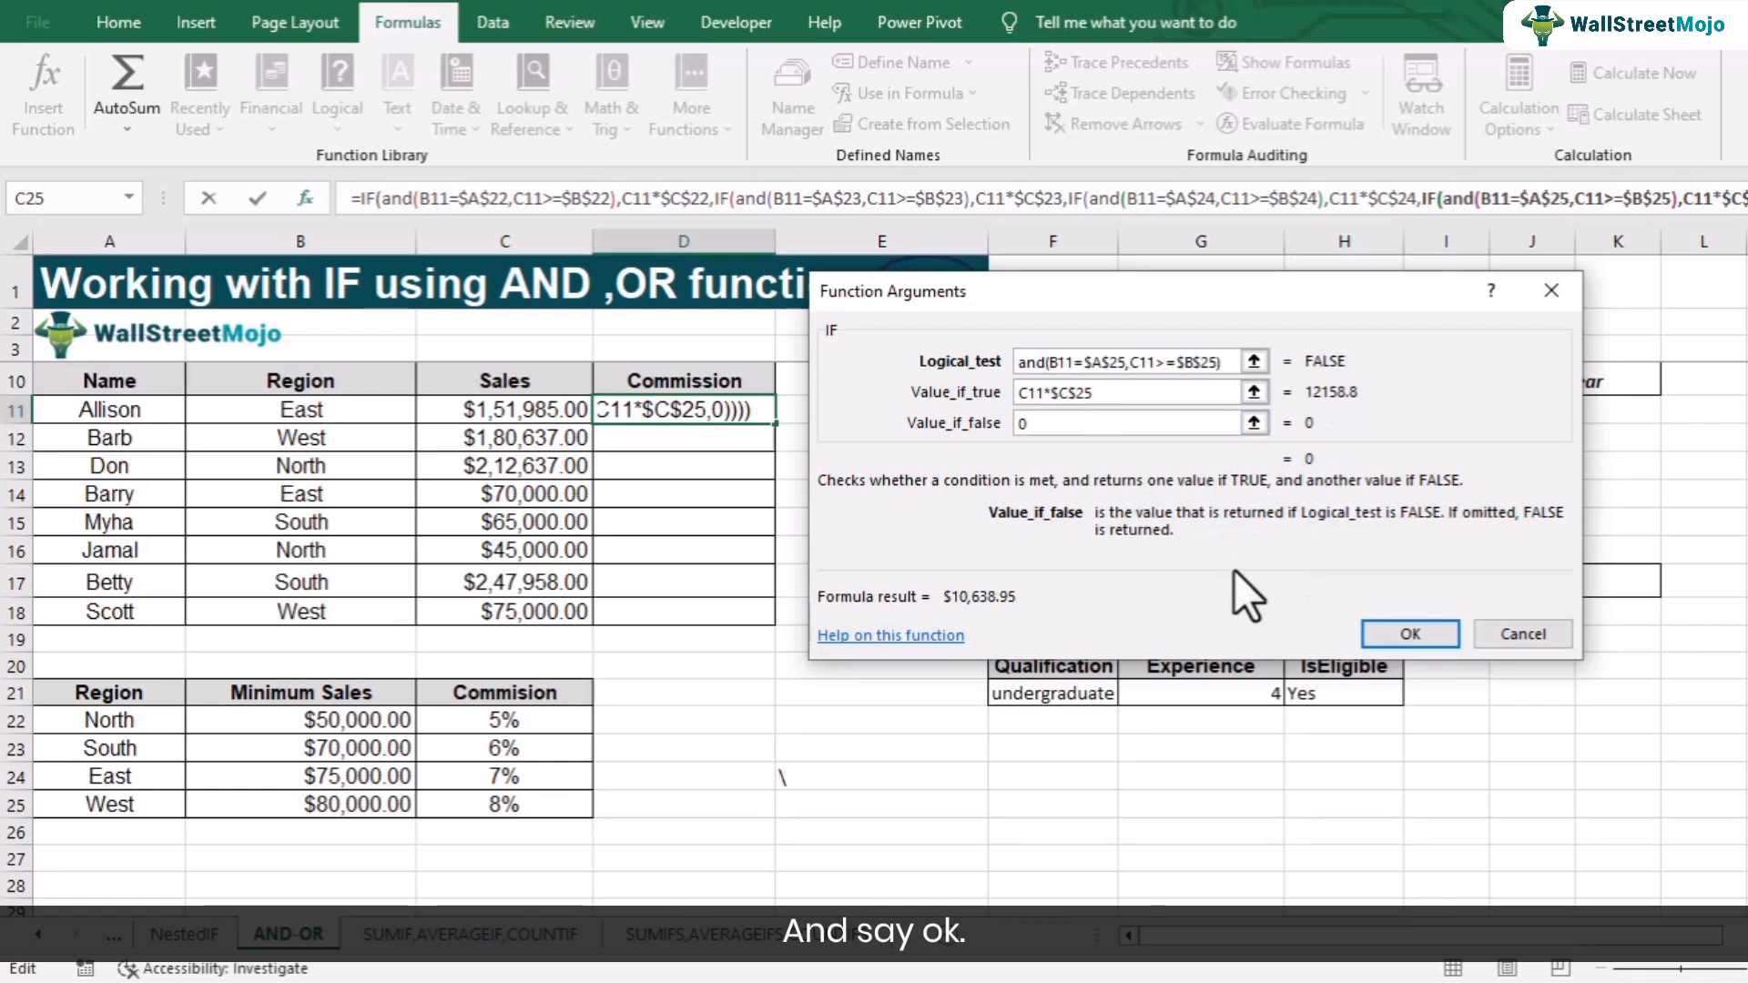
left_click(1409, 634)
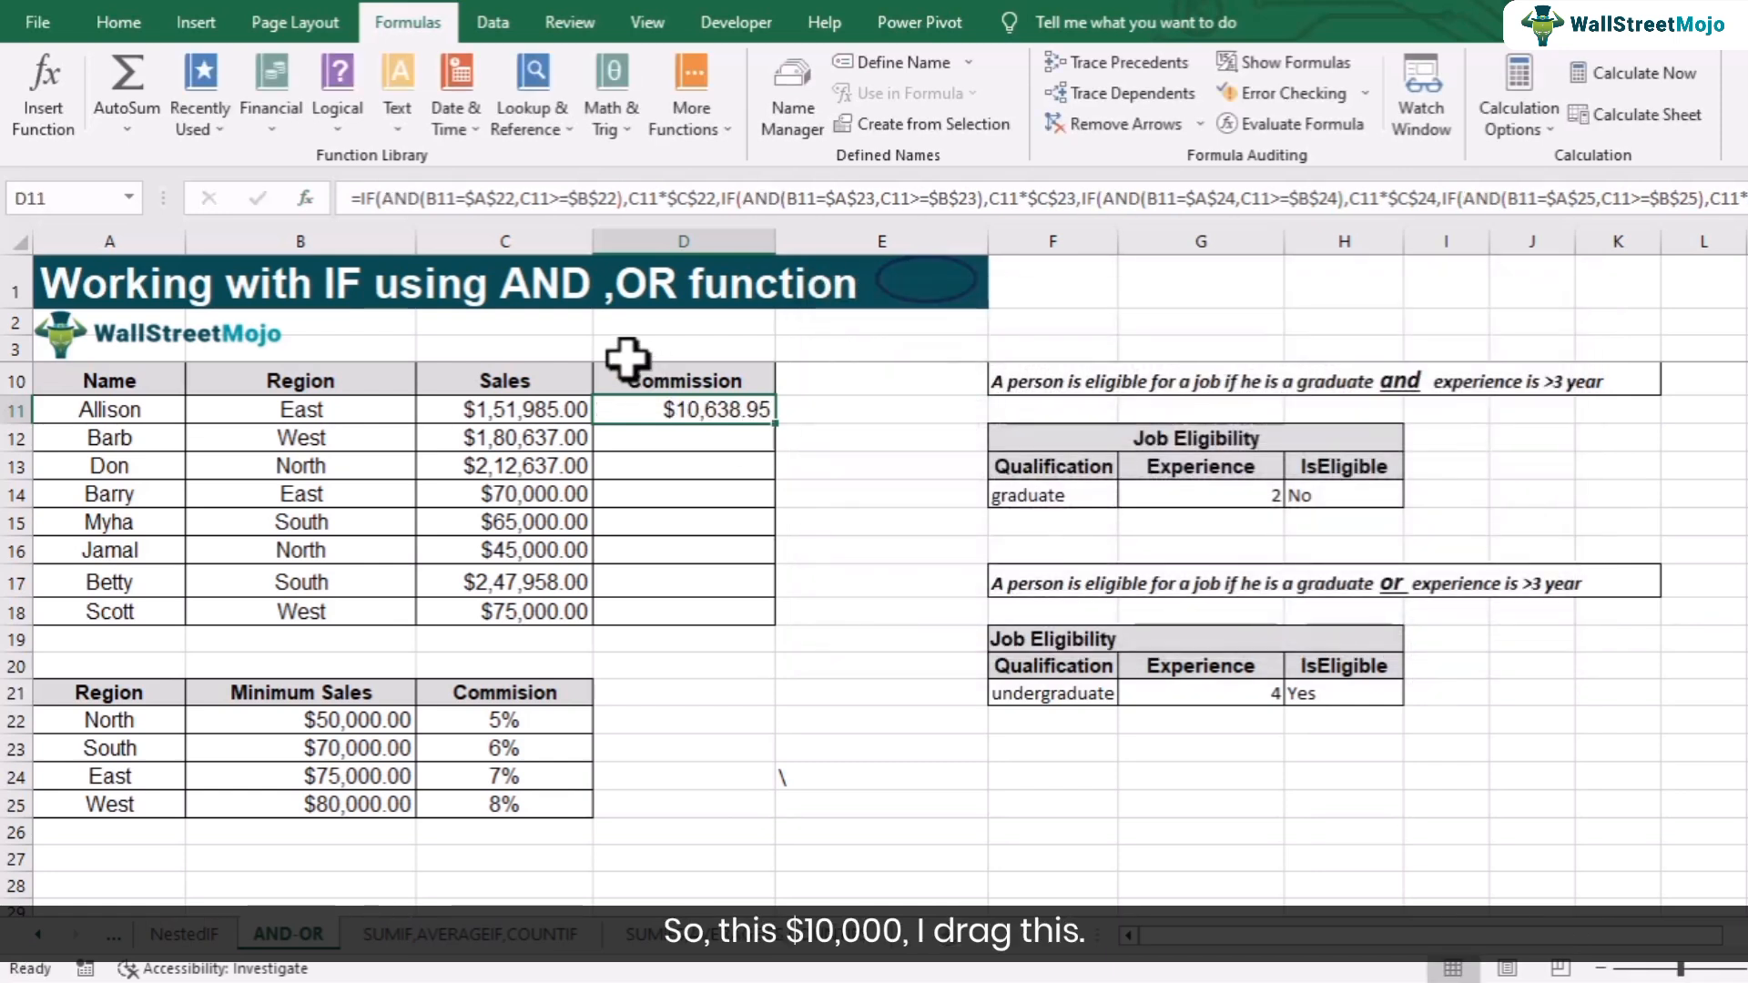
- Fill the commission formula down through row 18
left_click_drag(778, 427, 749, 623)
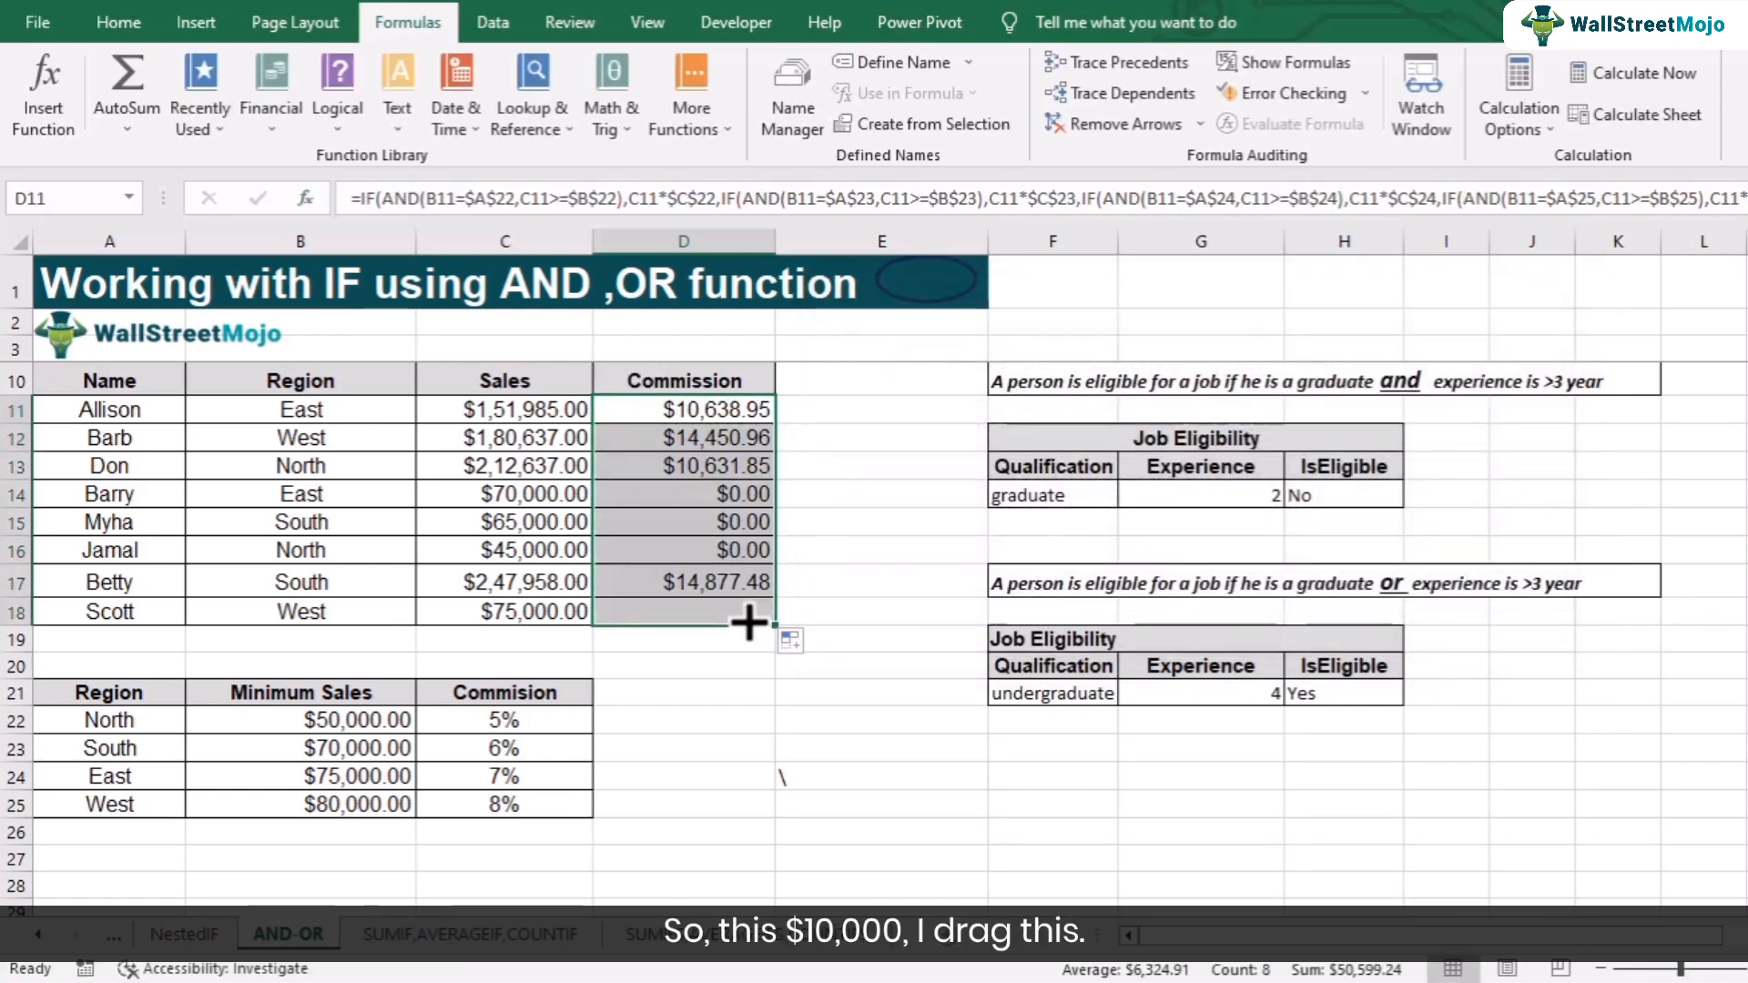
- Compare the zero-commission rows' regions and sales with the minimum sales table, and review the full formula in D11
left_click(726, 498)
left_click(396, 503)
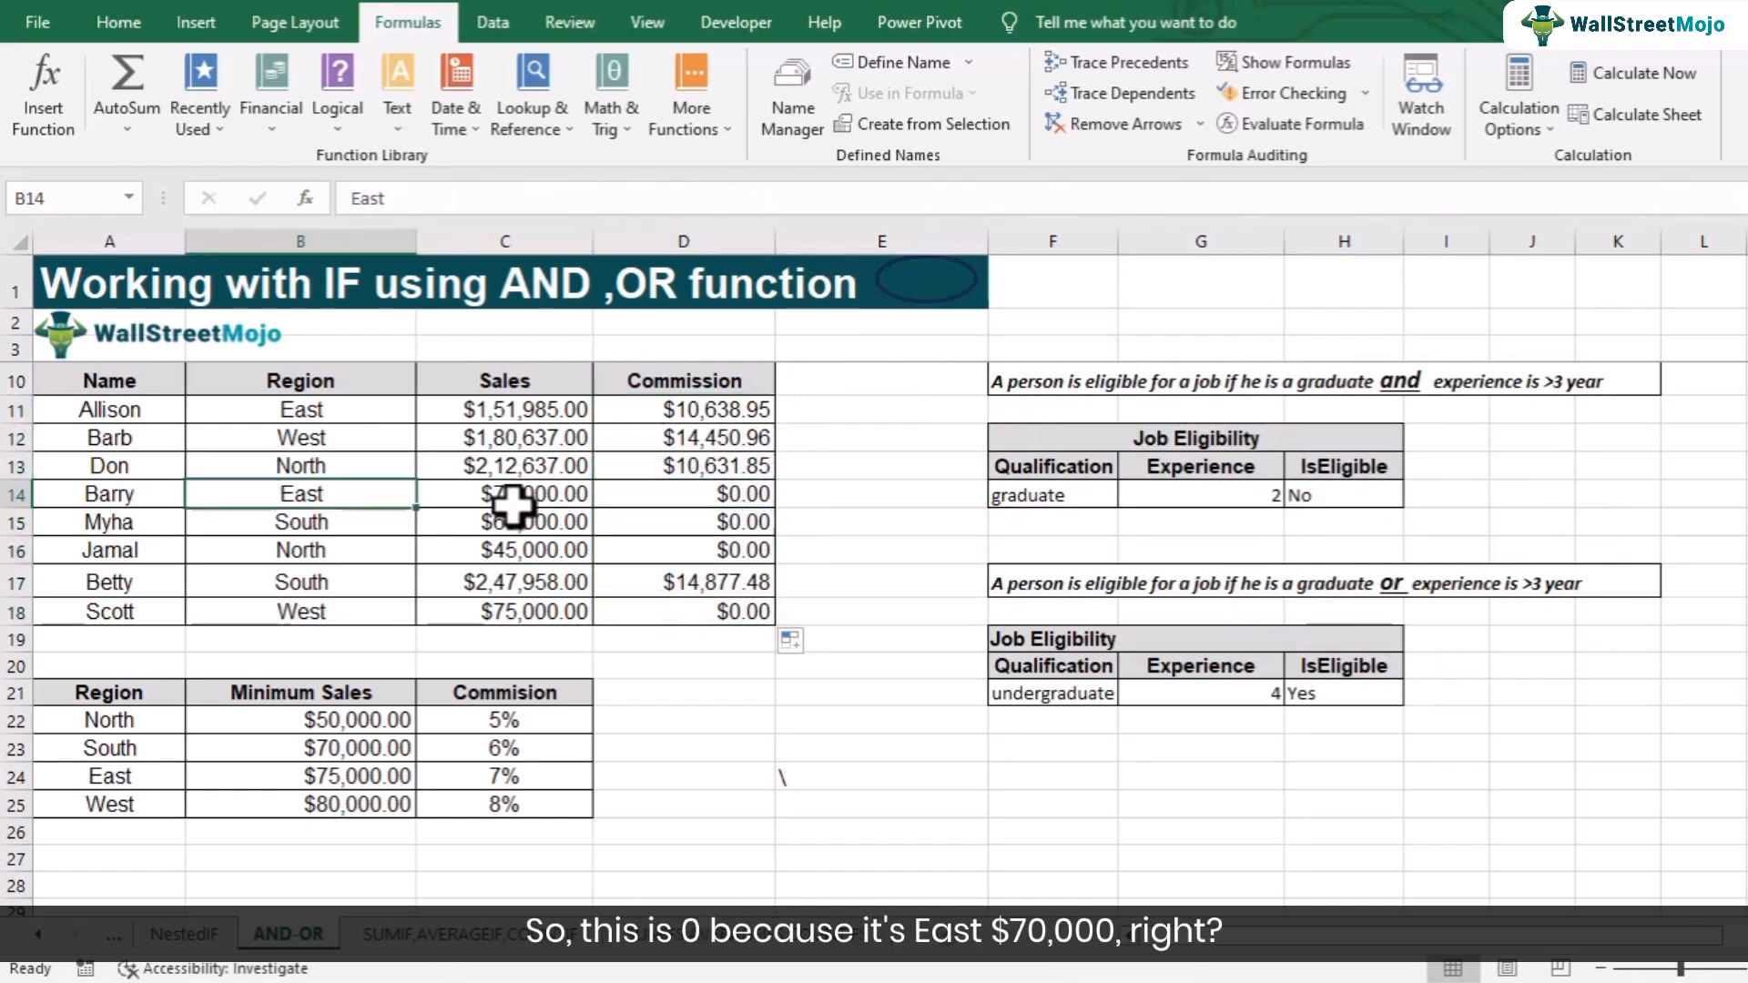
left_click(512, 503)
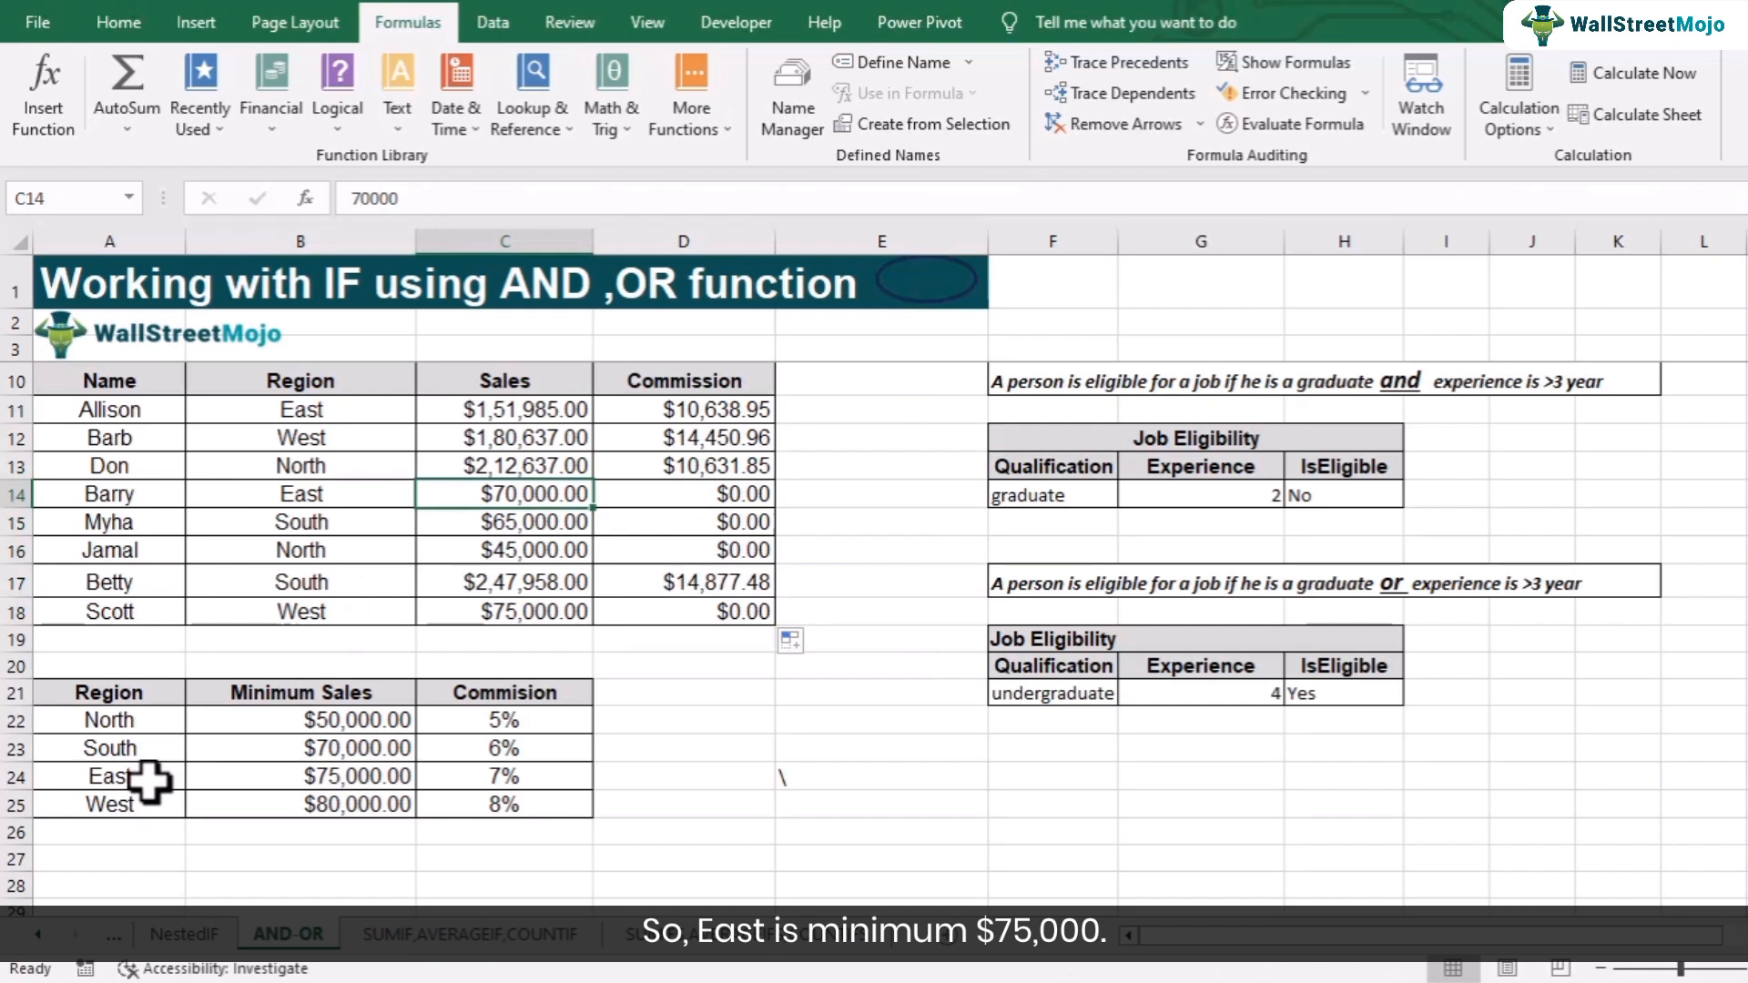
left_click(157, 779)
left_click(300, 778)
left_click(332, 528)
left_click(479, 527)
left_click(145, 751)
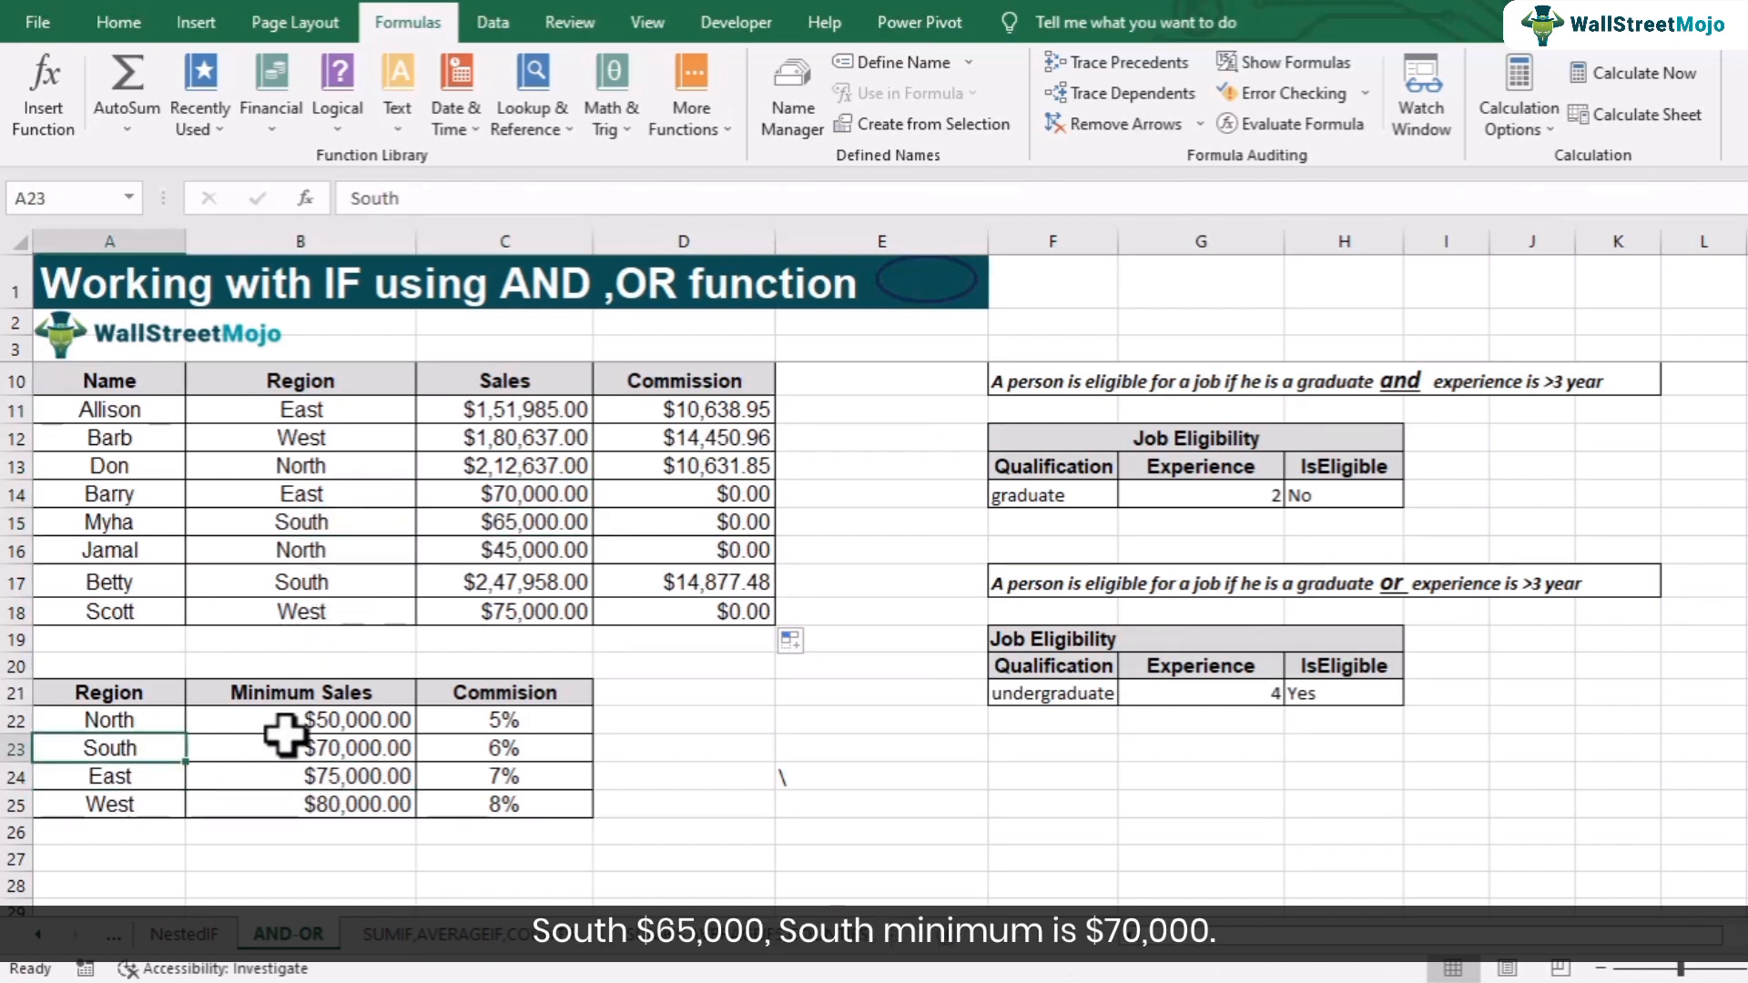
left_click(324, 748)
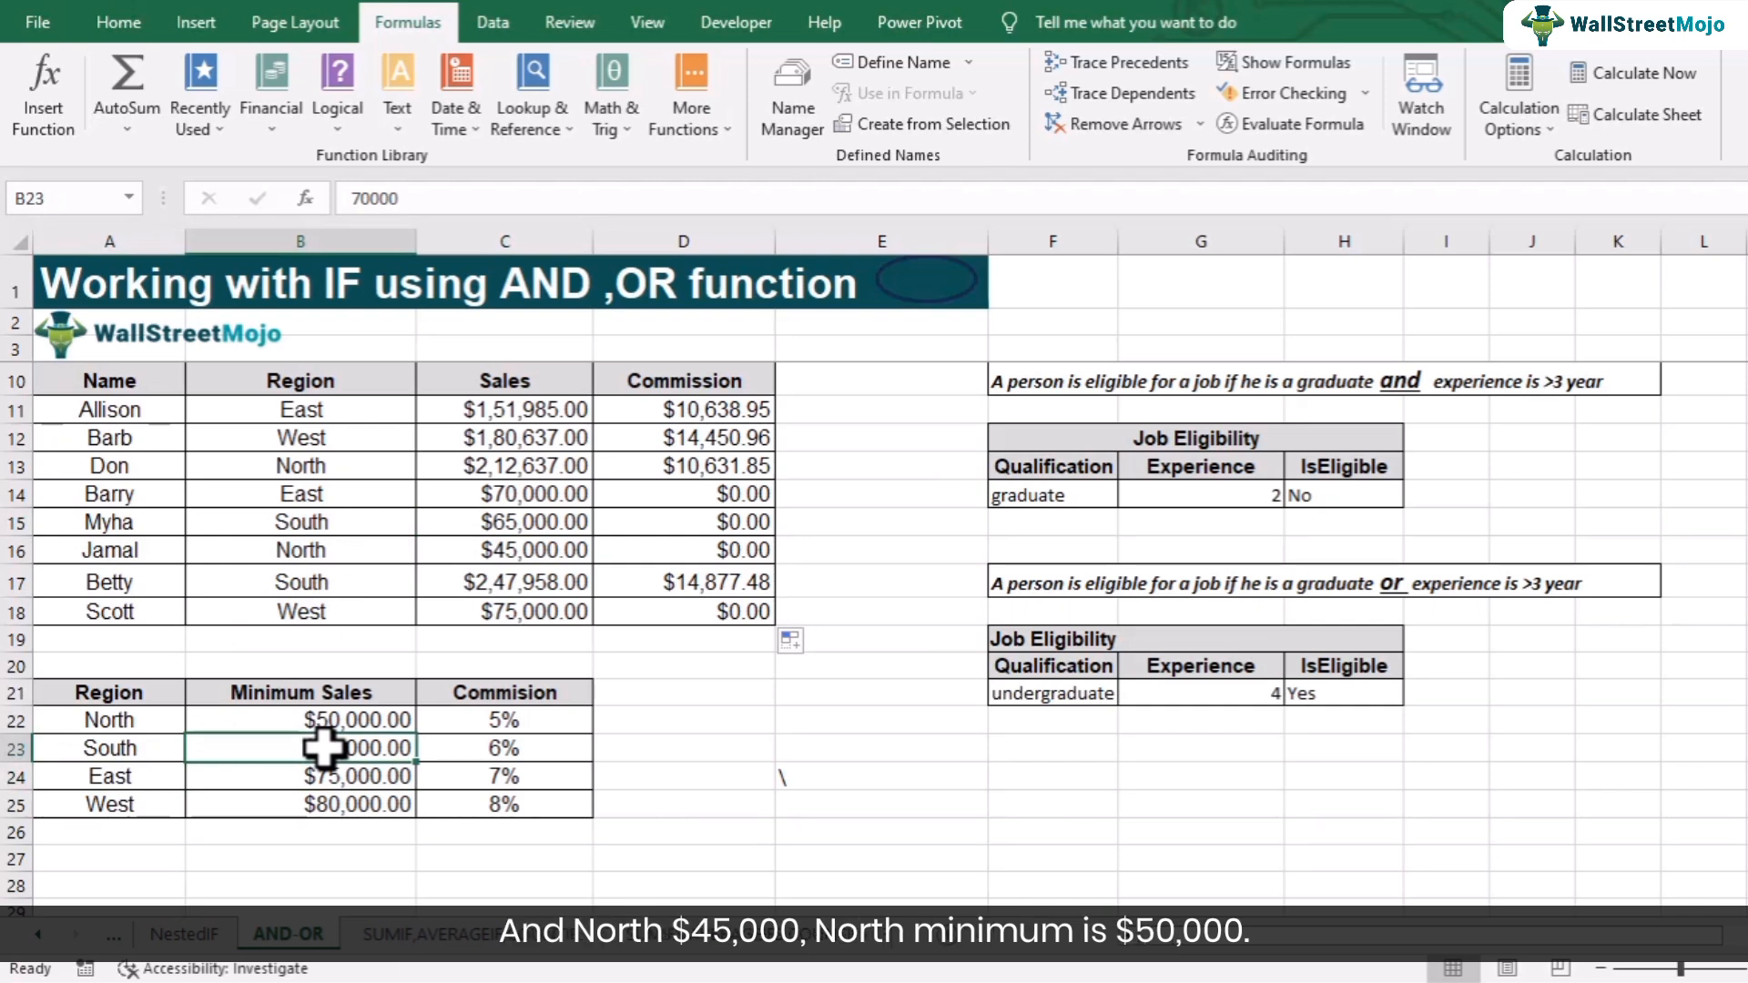
left_click(530, 556)
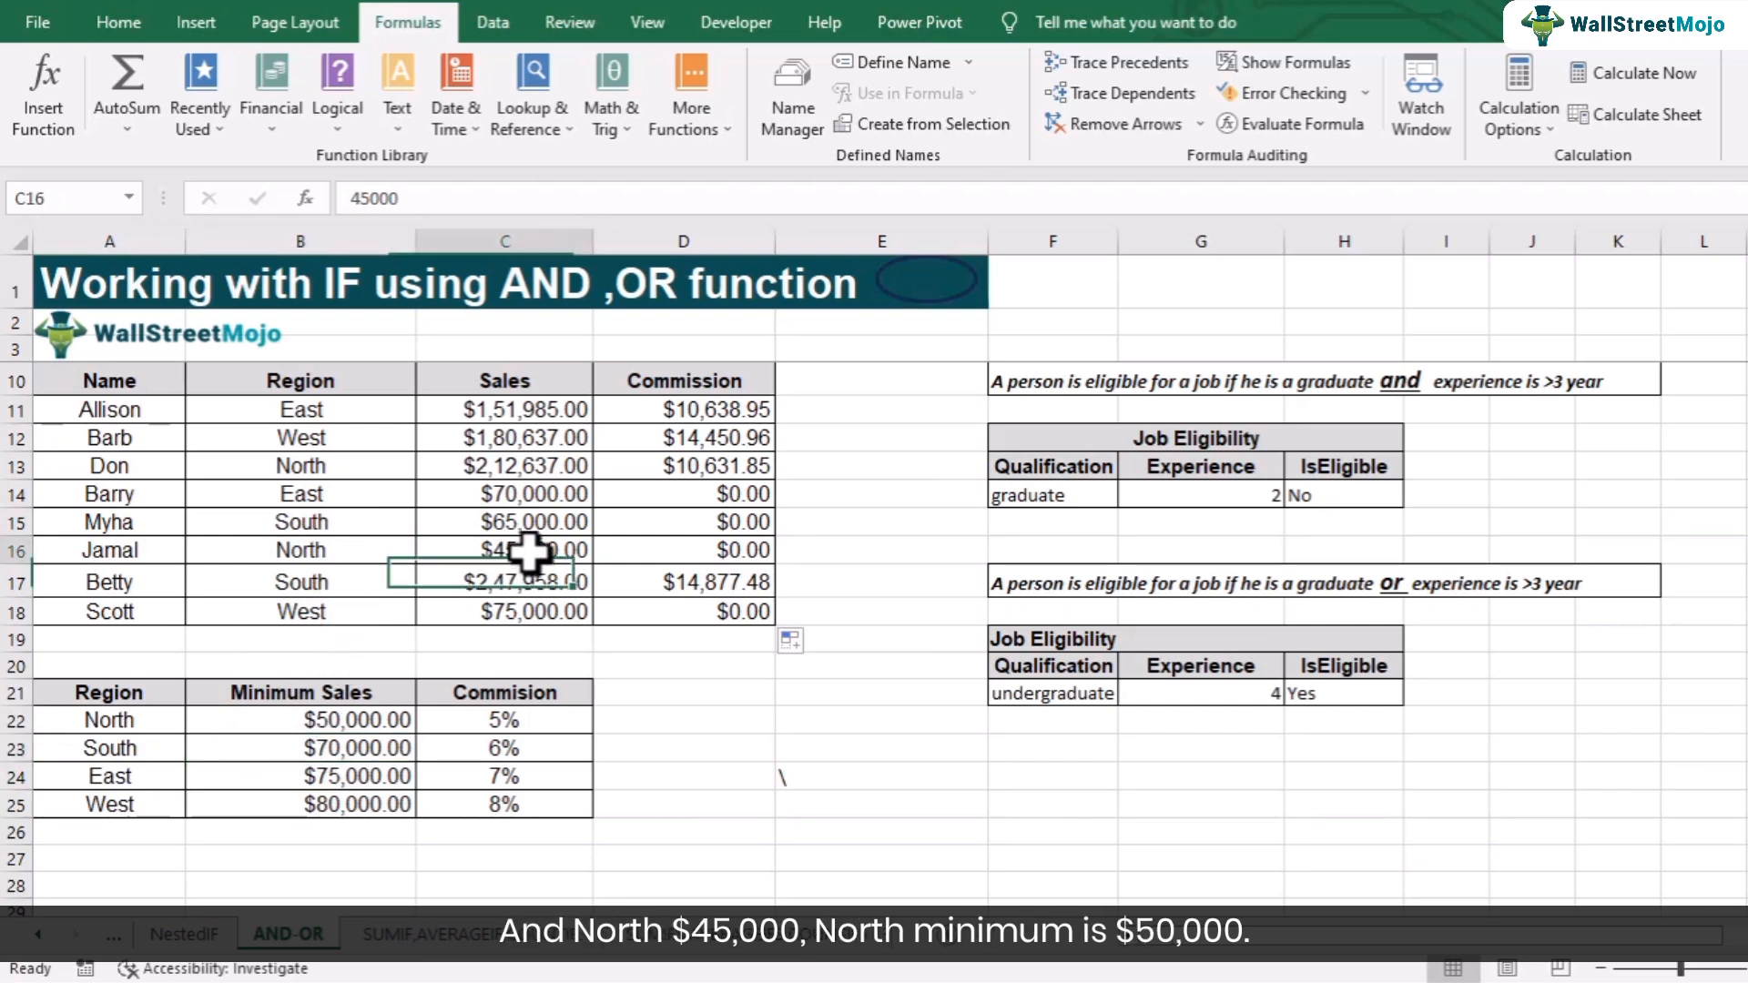
left_click(339, 718)
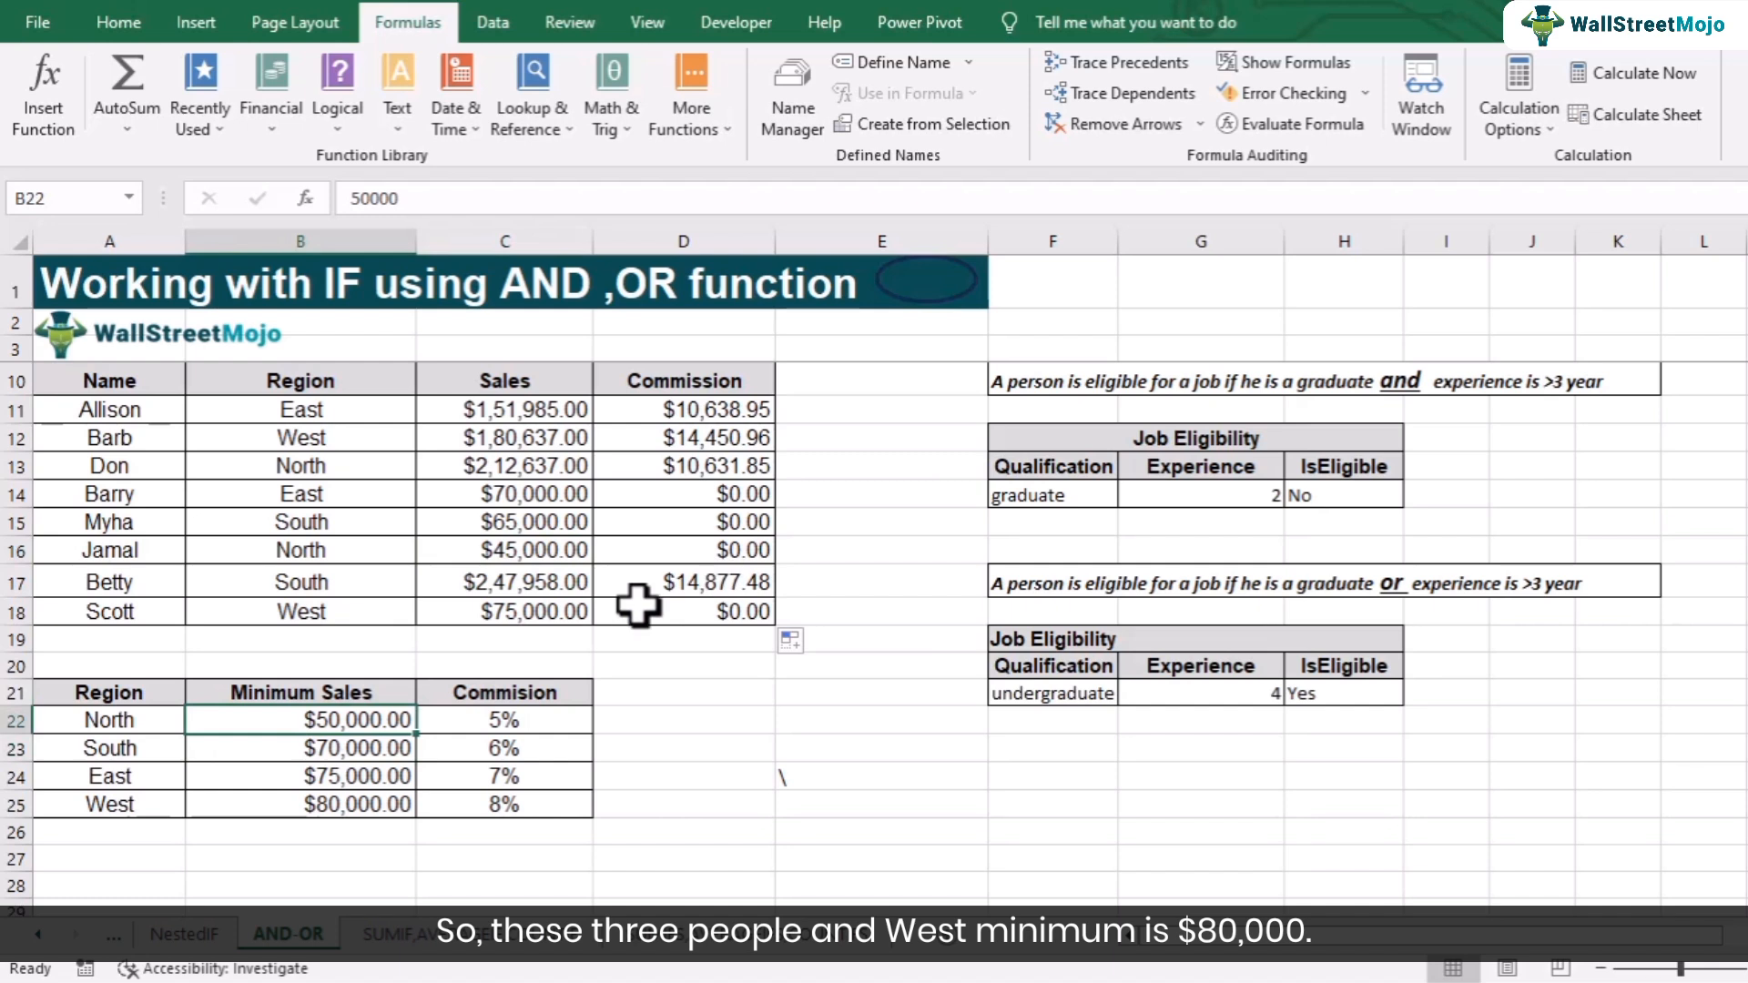
left_click(541, 624)
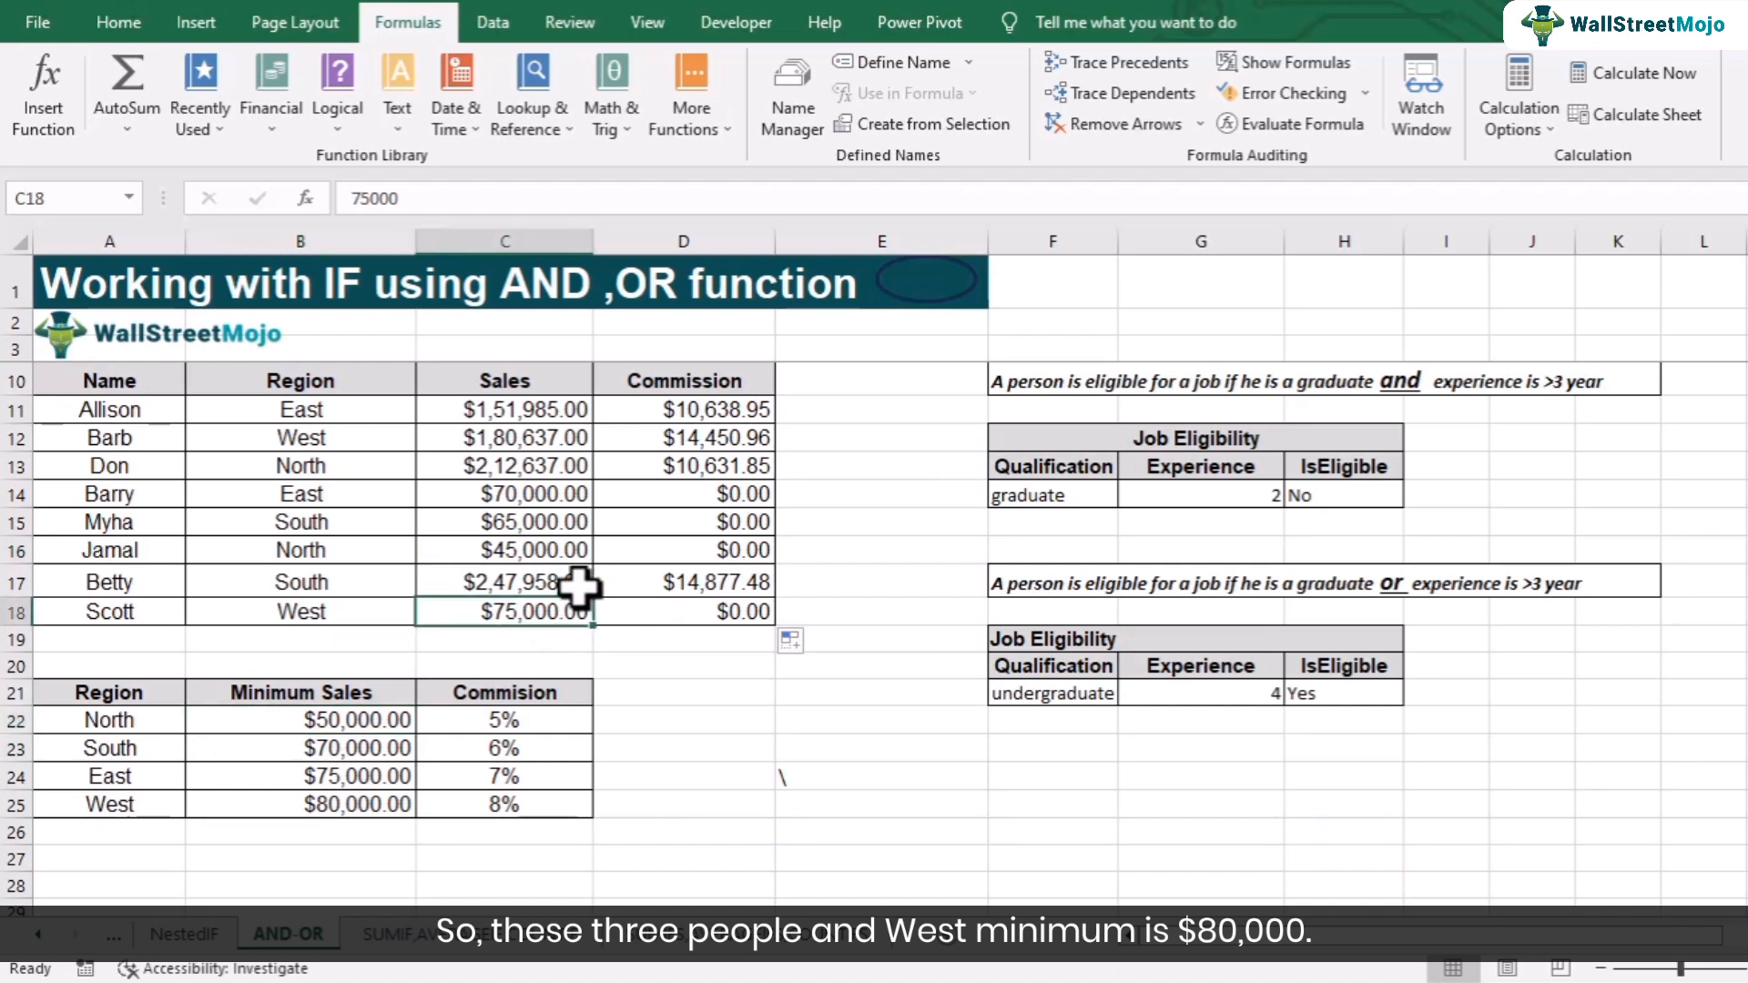
left_click(713, 496)
left_click(719, 526)
left_click(720, 623)
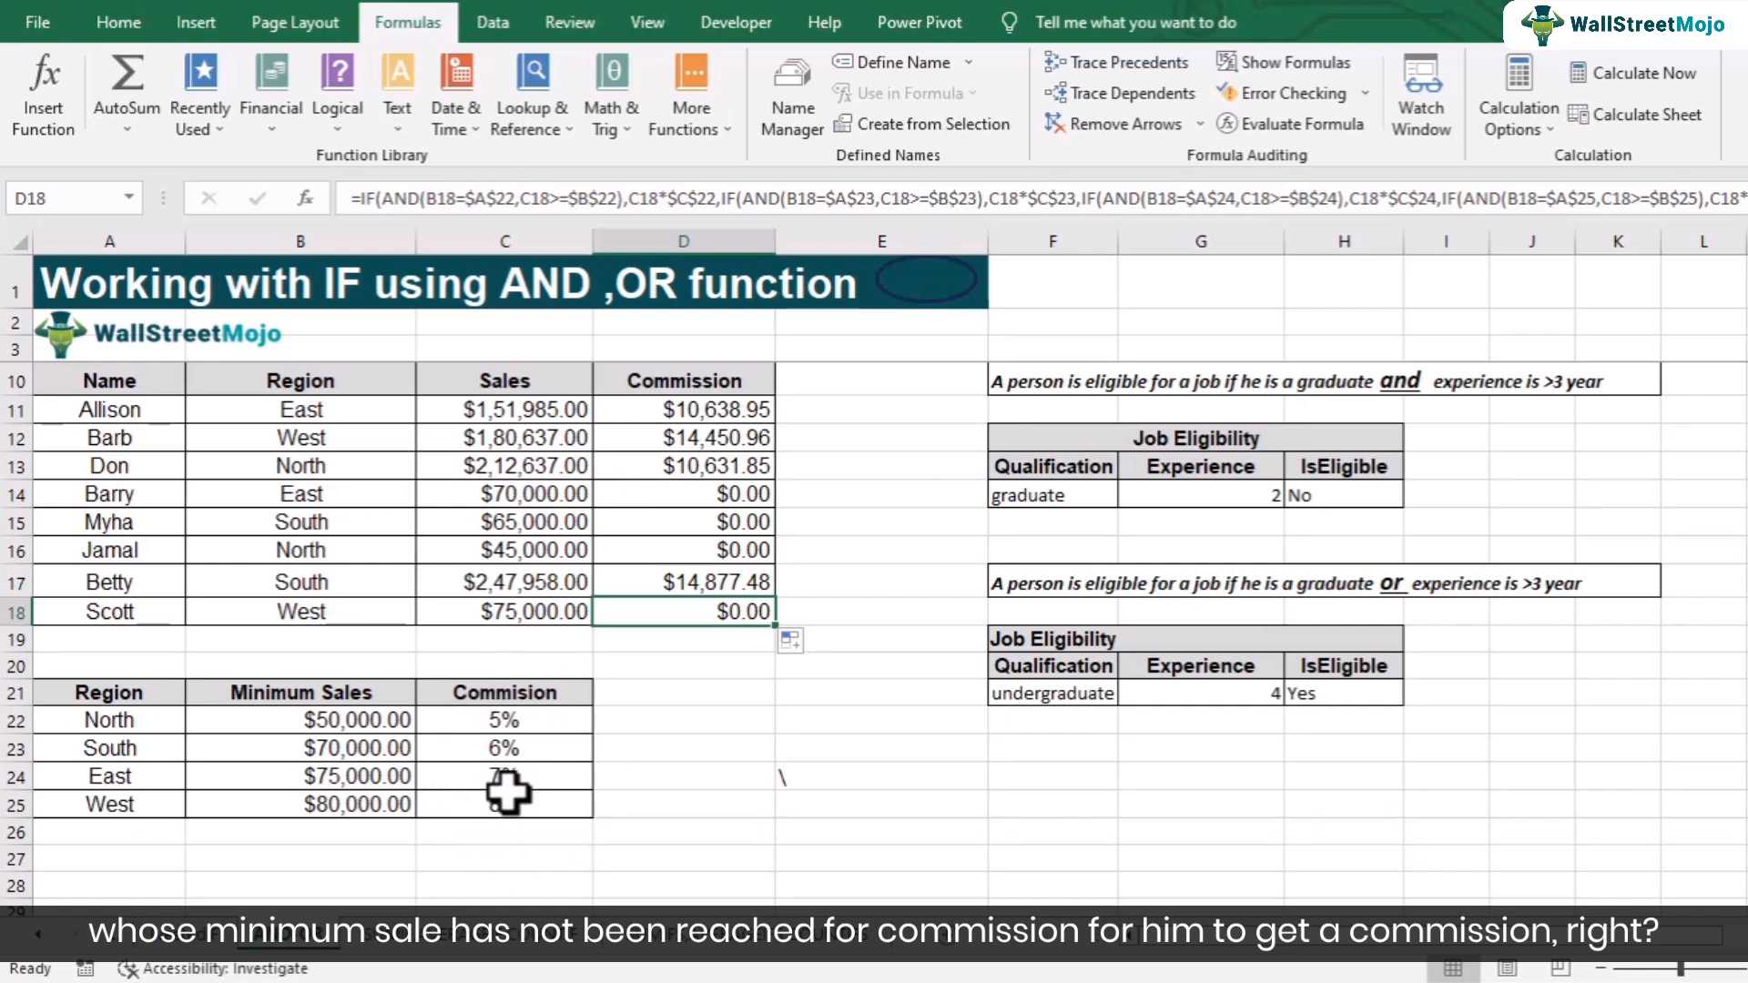
double_click(644, 414)
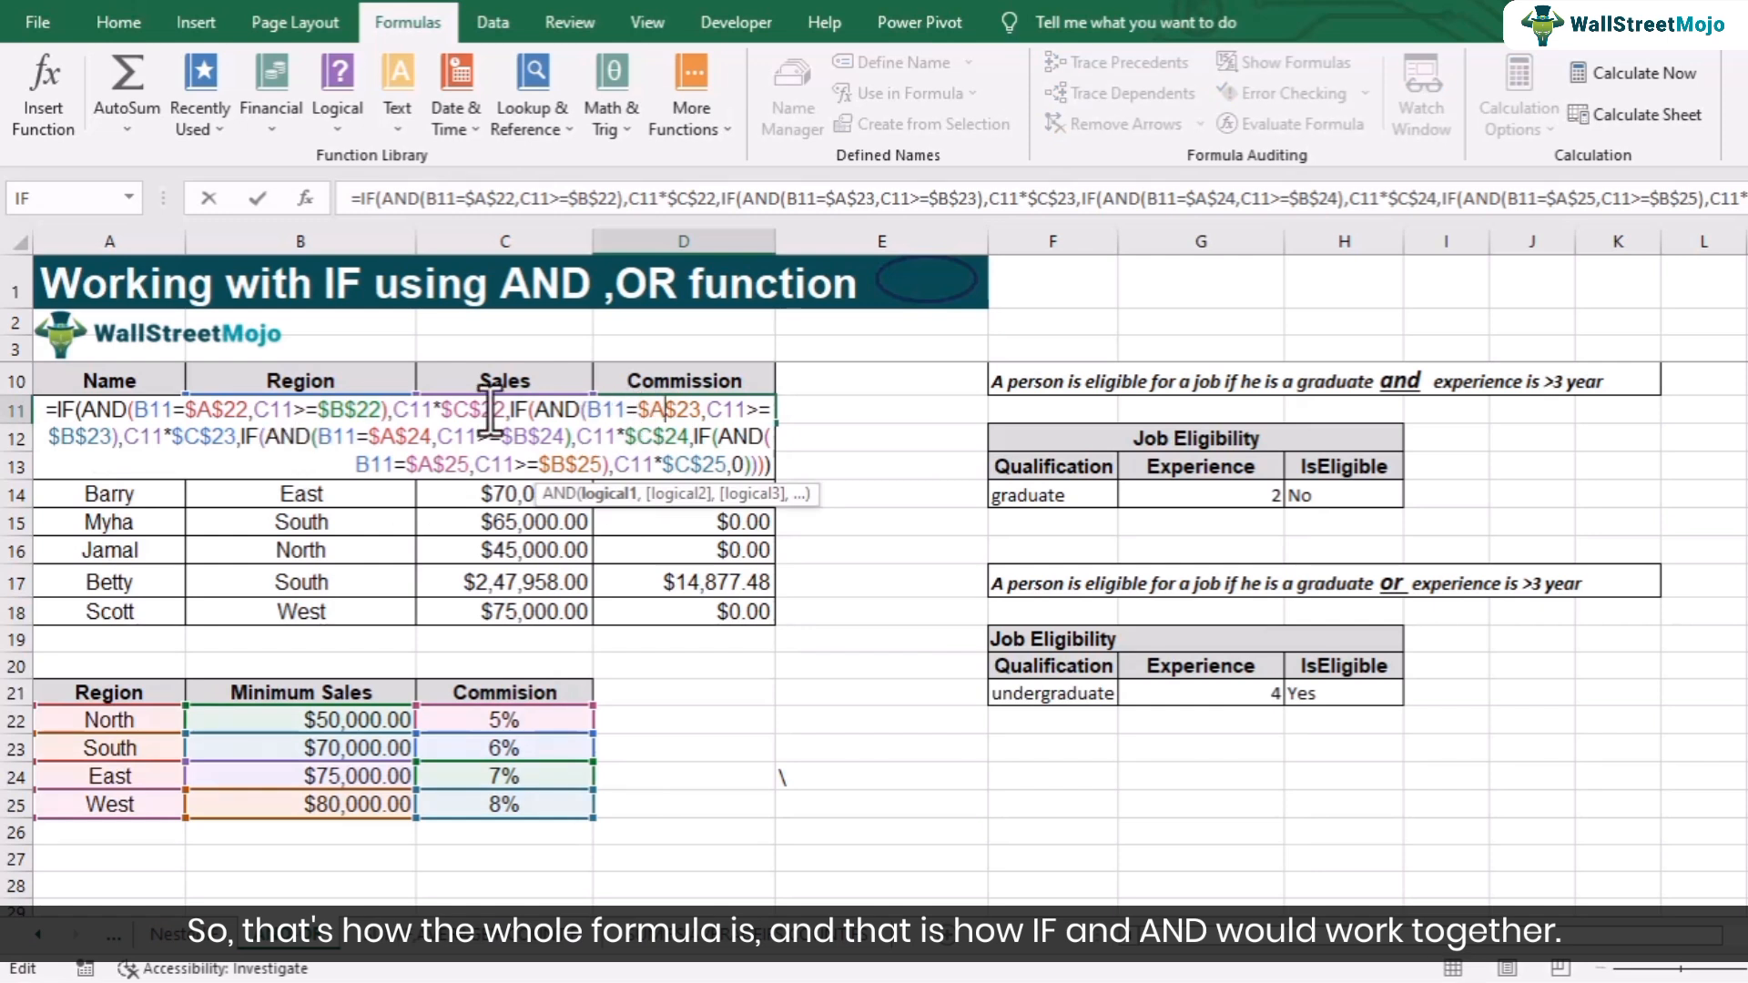
key("Return")
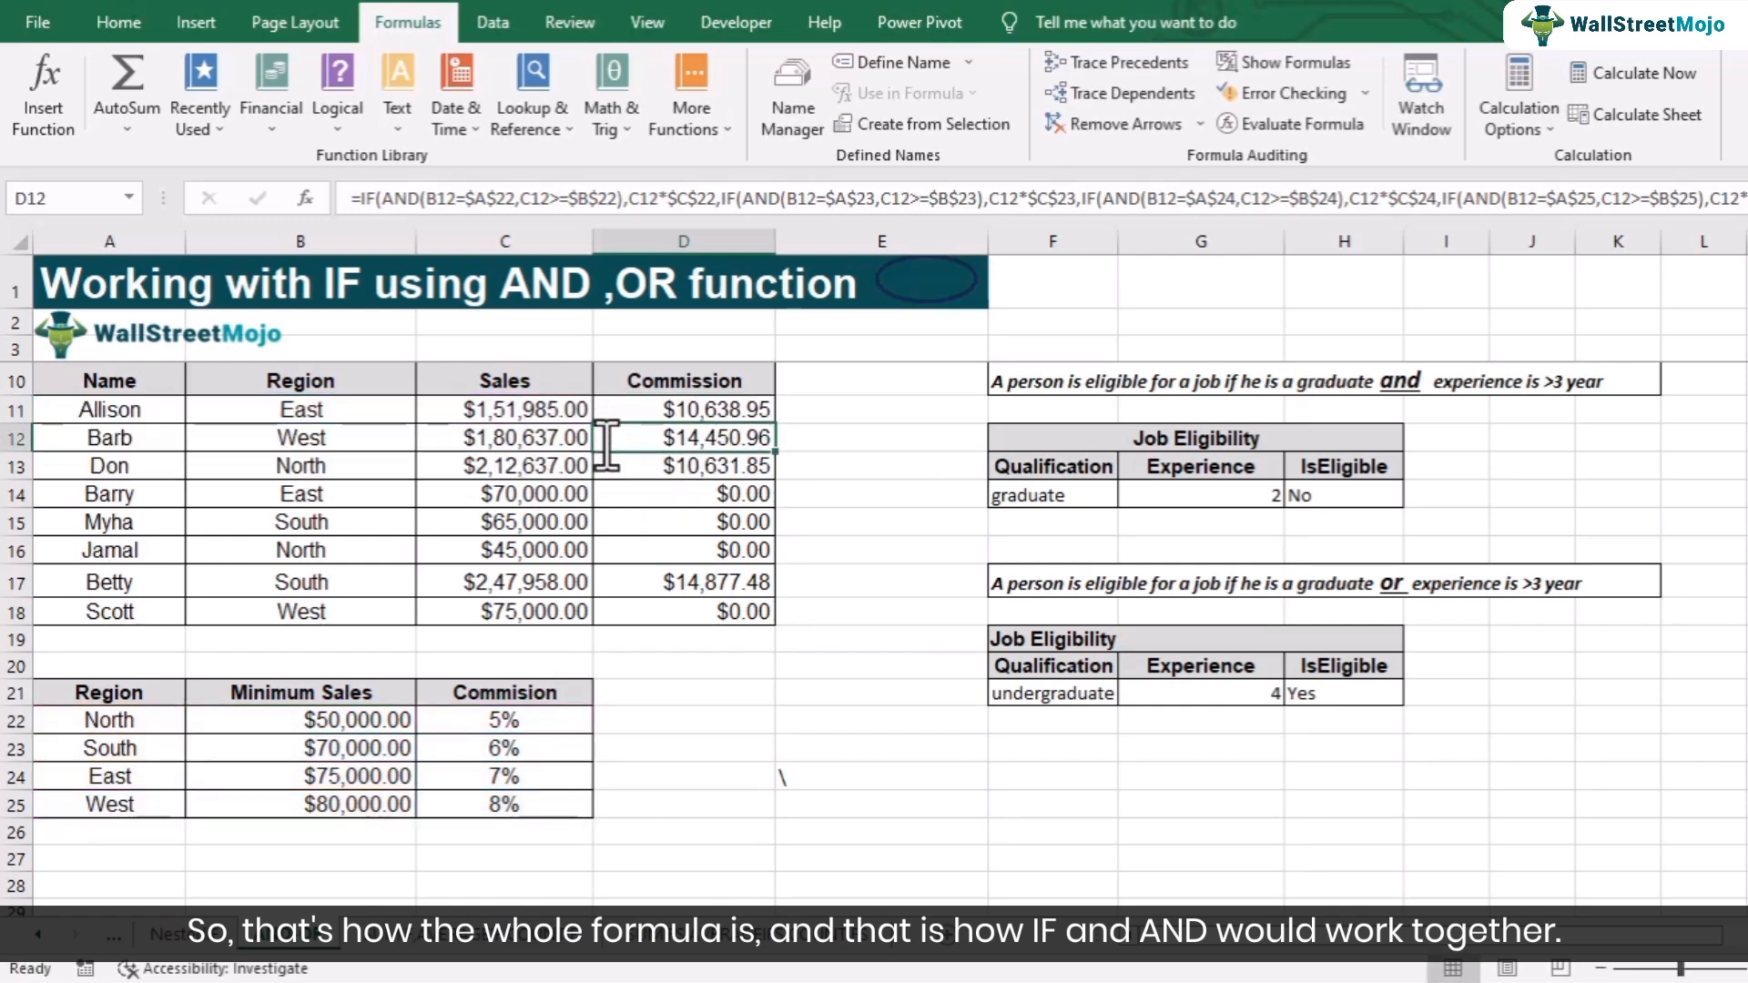